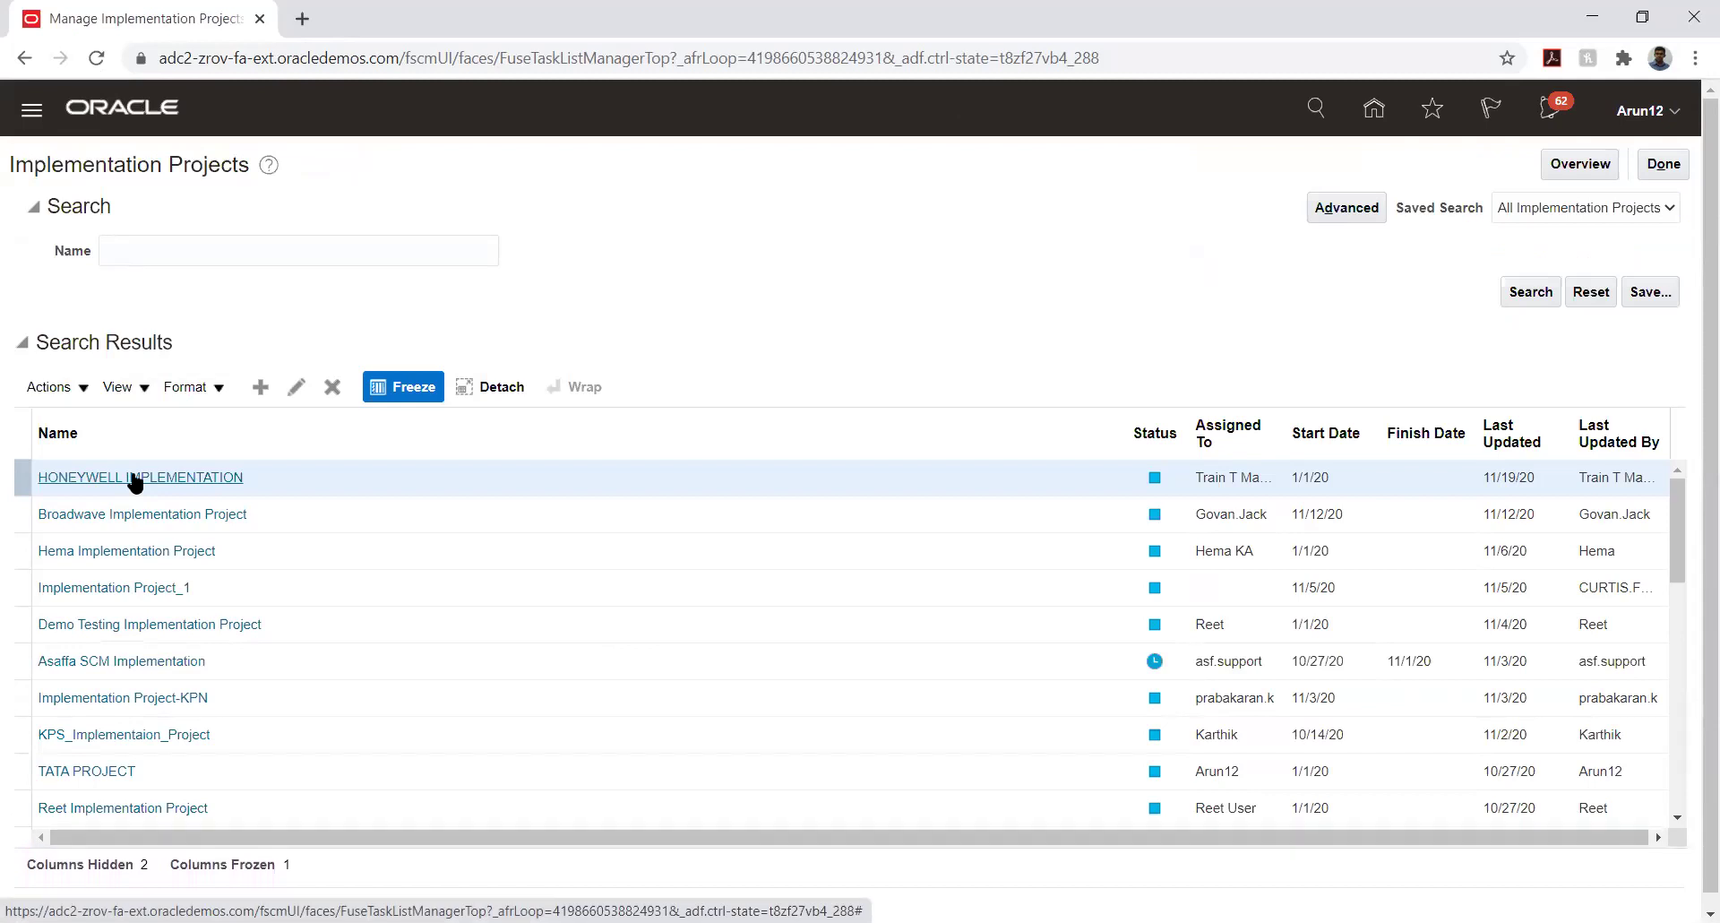
# Open the HONEYWELL IMPLEMENTATION project and expand its Financials task list down to Define Enterprise Structures for Financials.
pyautogui.click(134, 479)
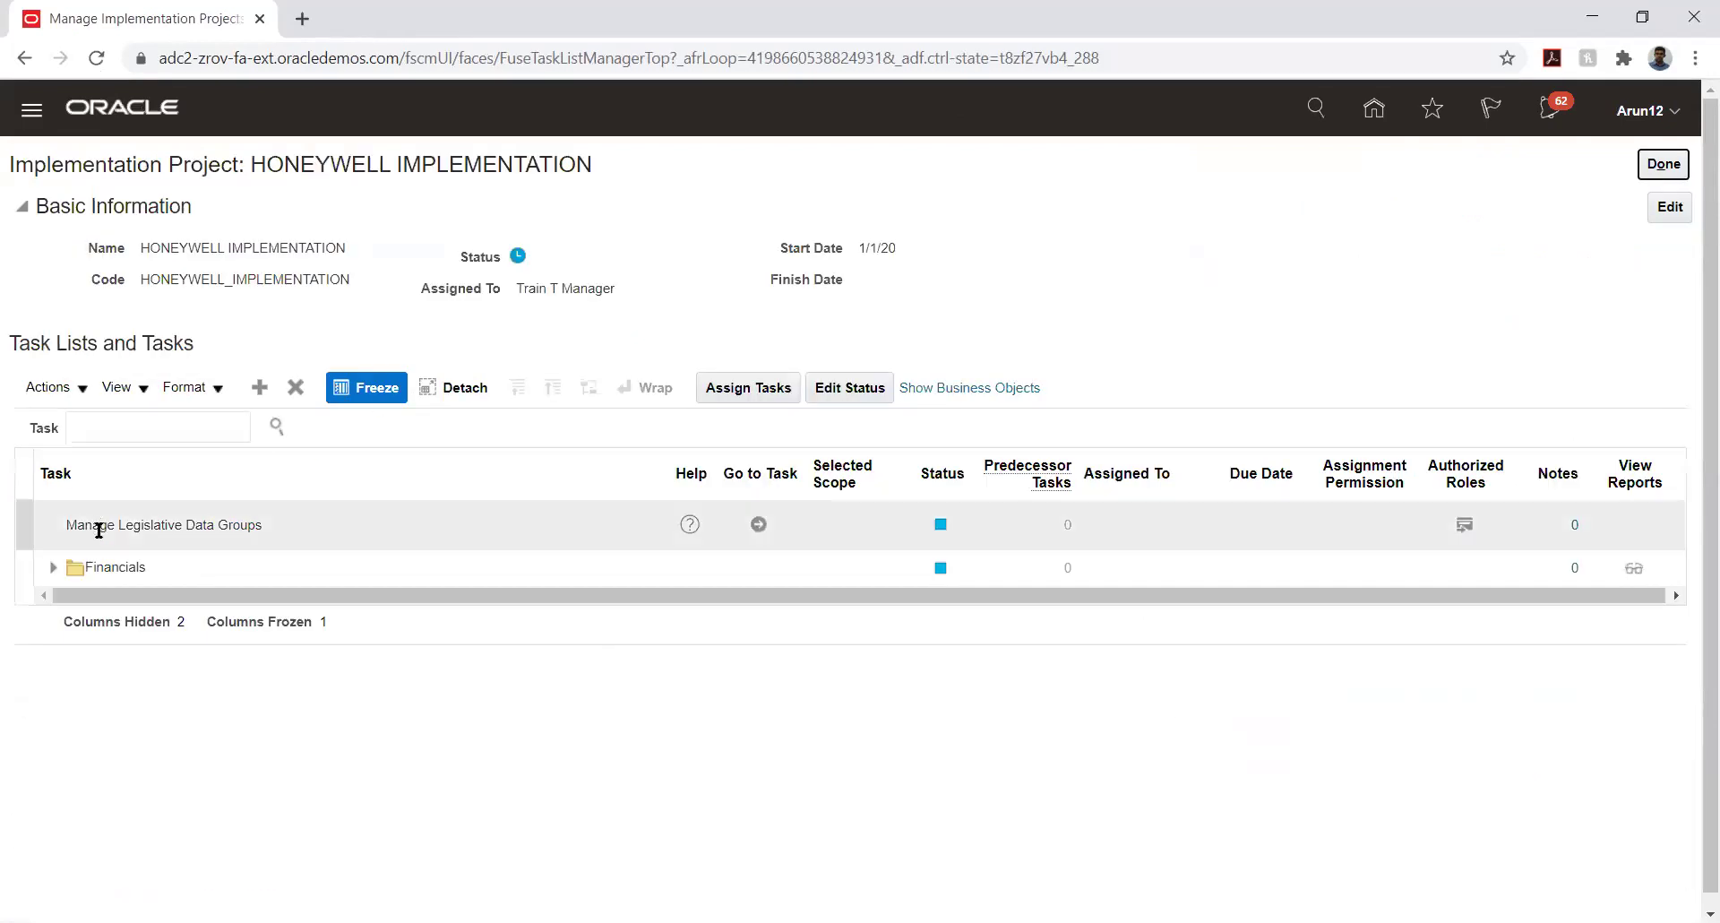
pyautogui.click(52, 567)
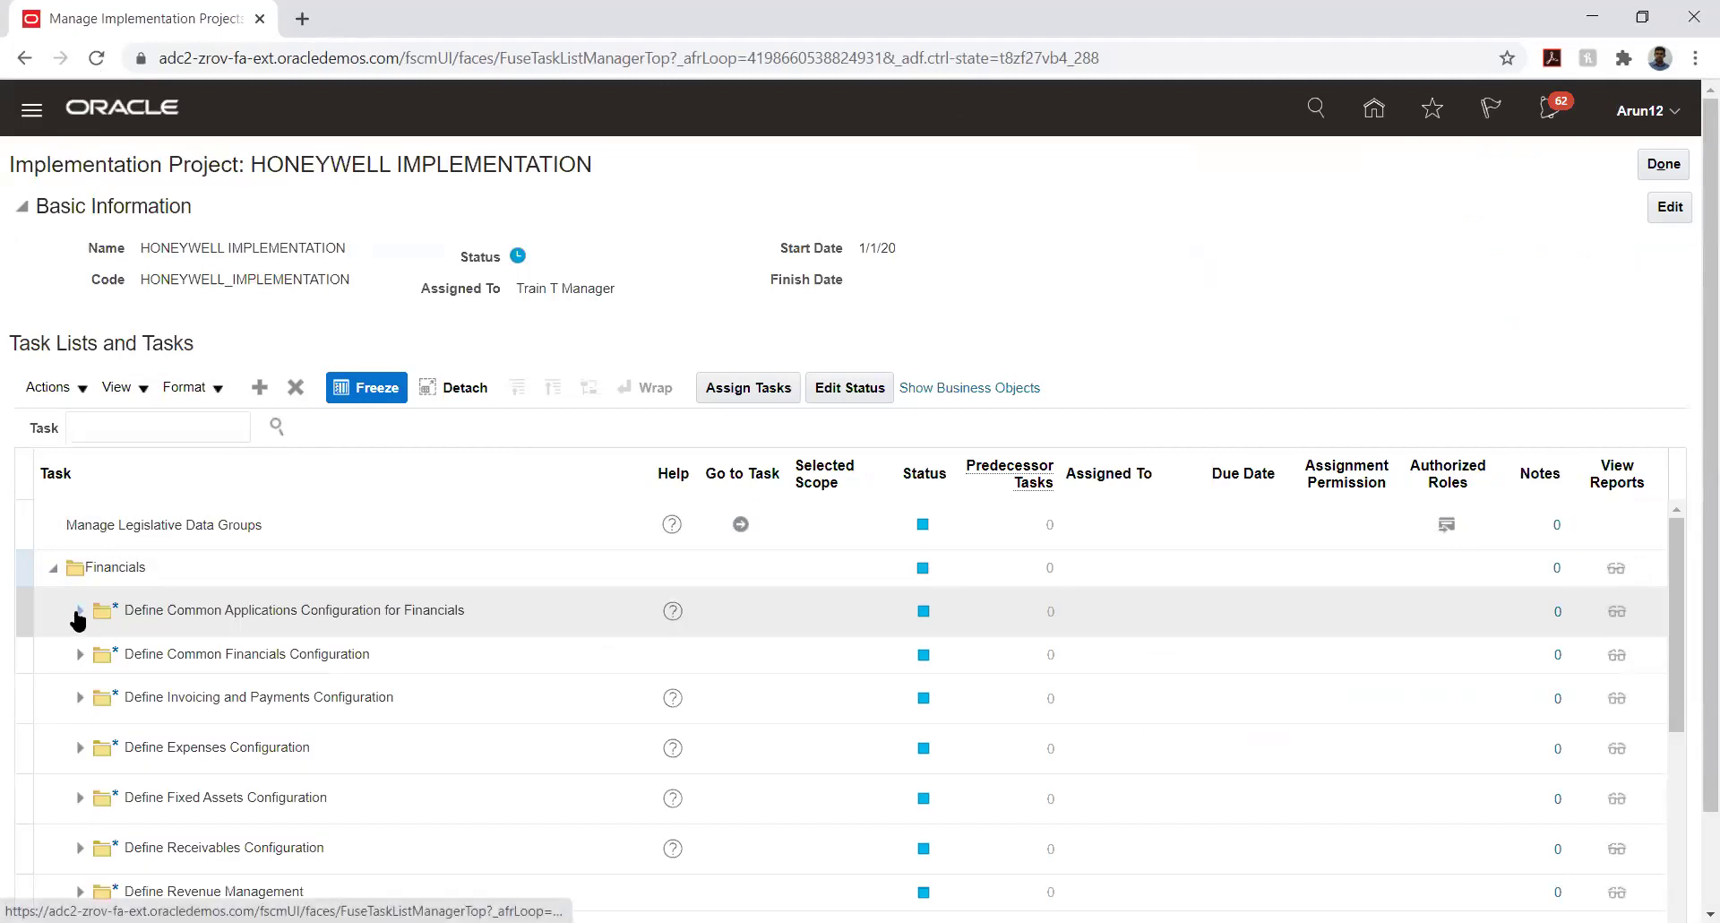
pyautogui.click(78, 611)
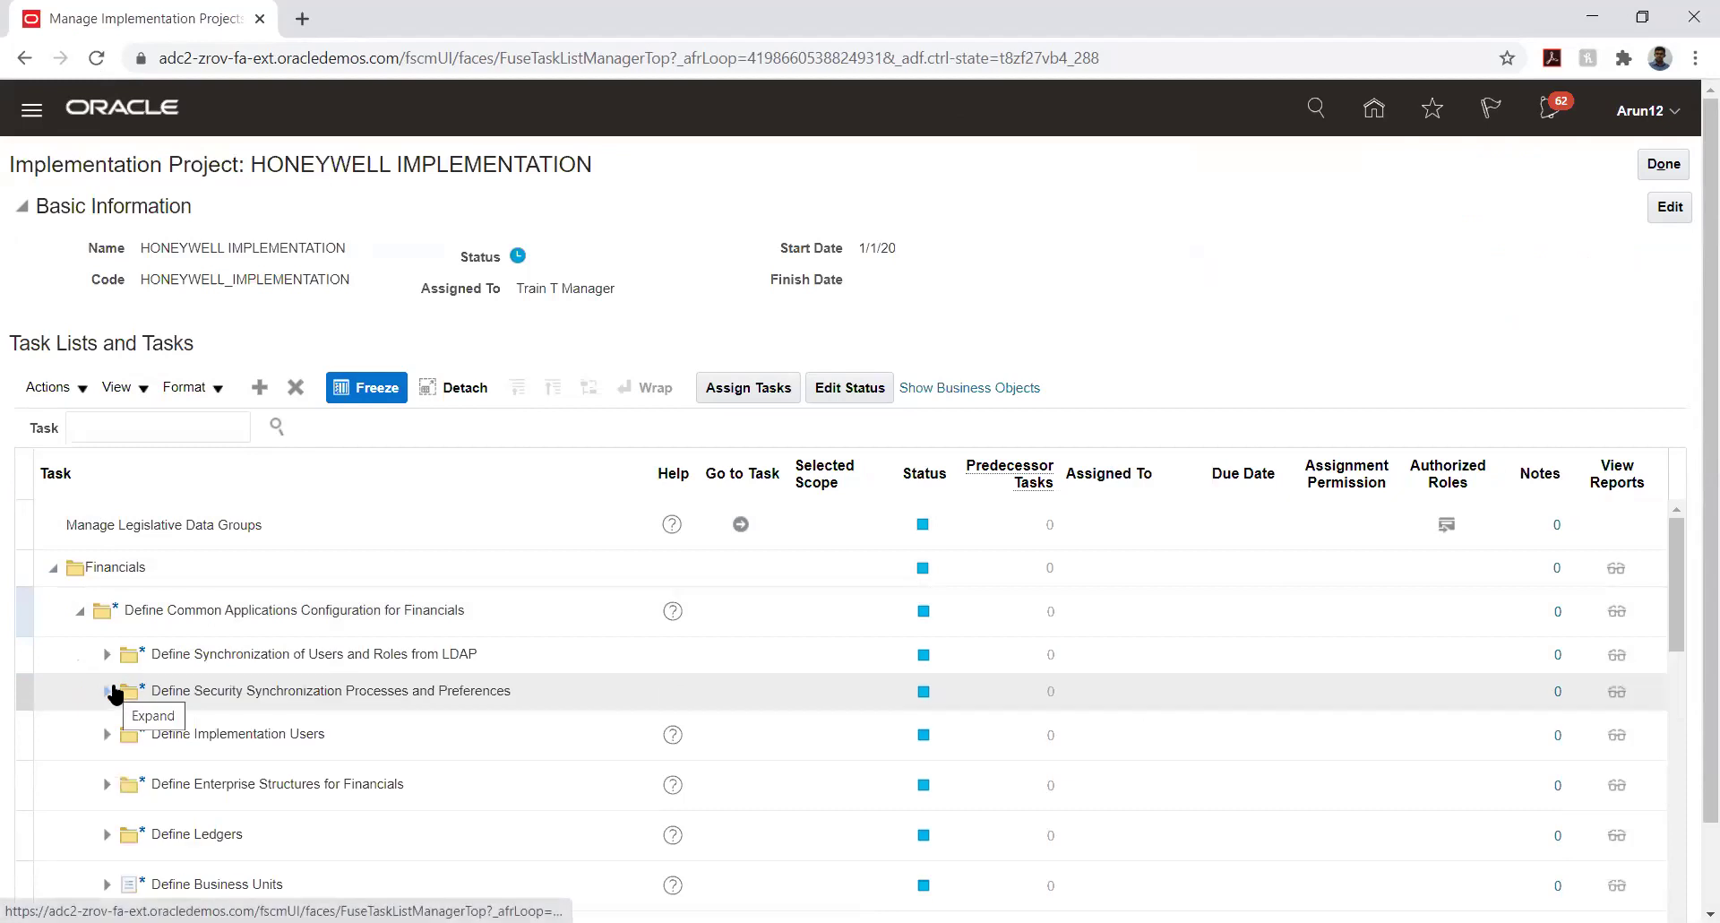
pyautogui.scroll(-2, 151, 672)
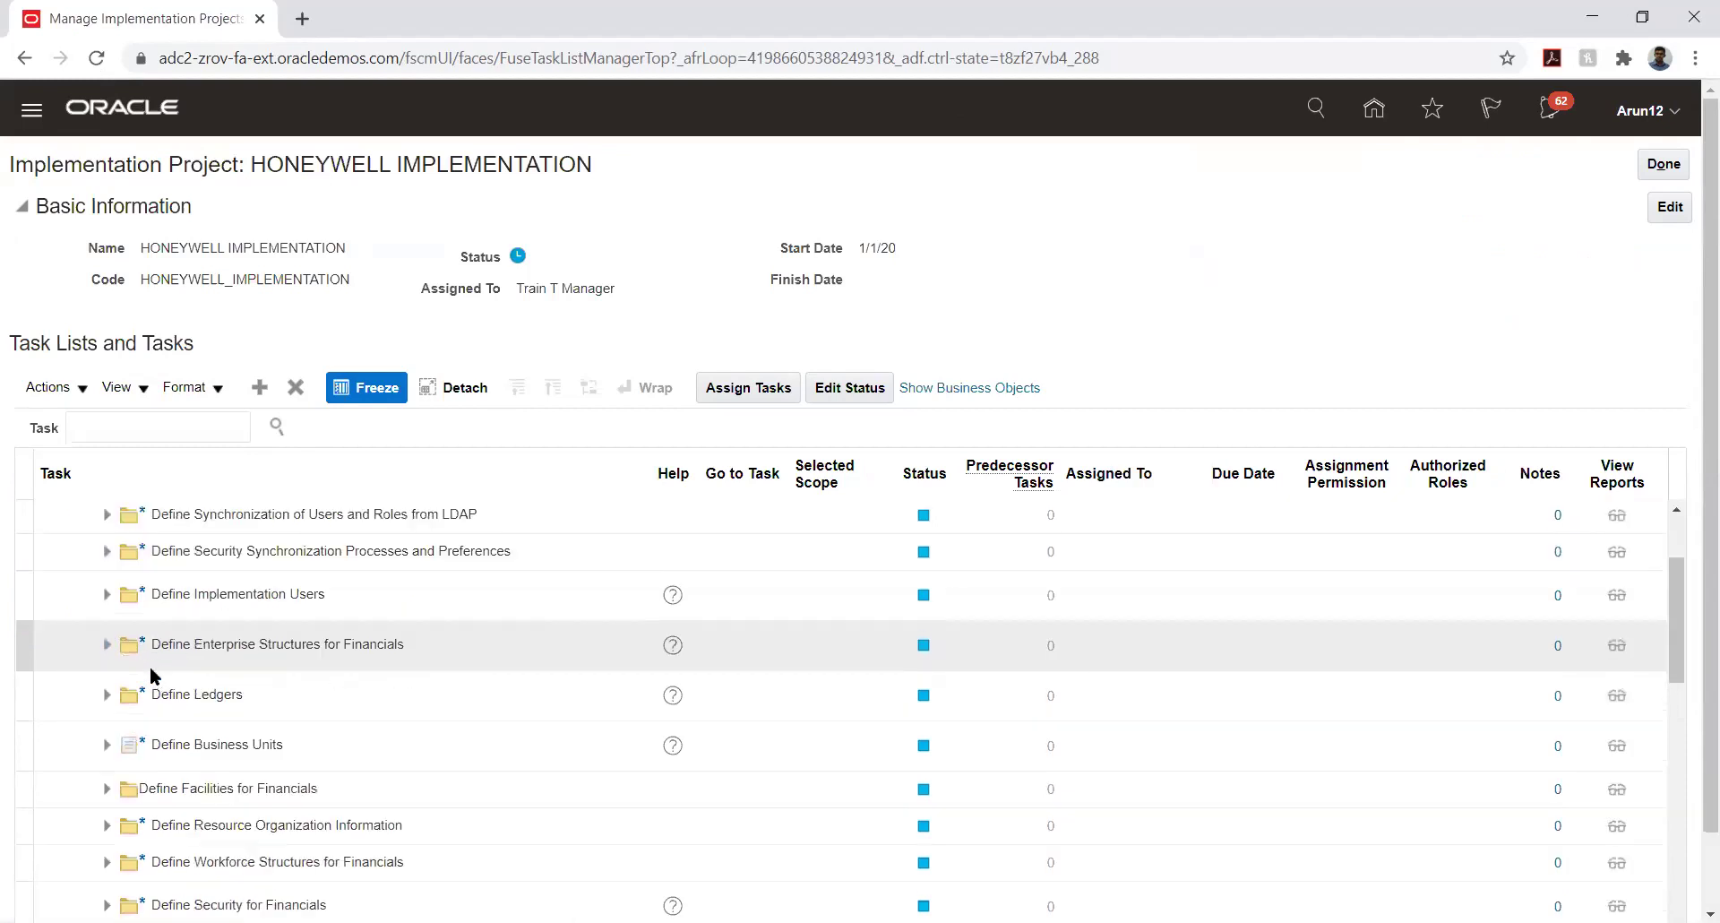
pyautogui.click(107, 646)
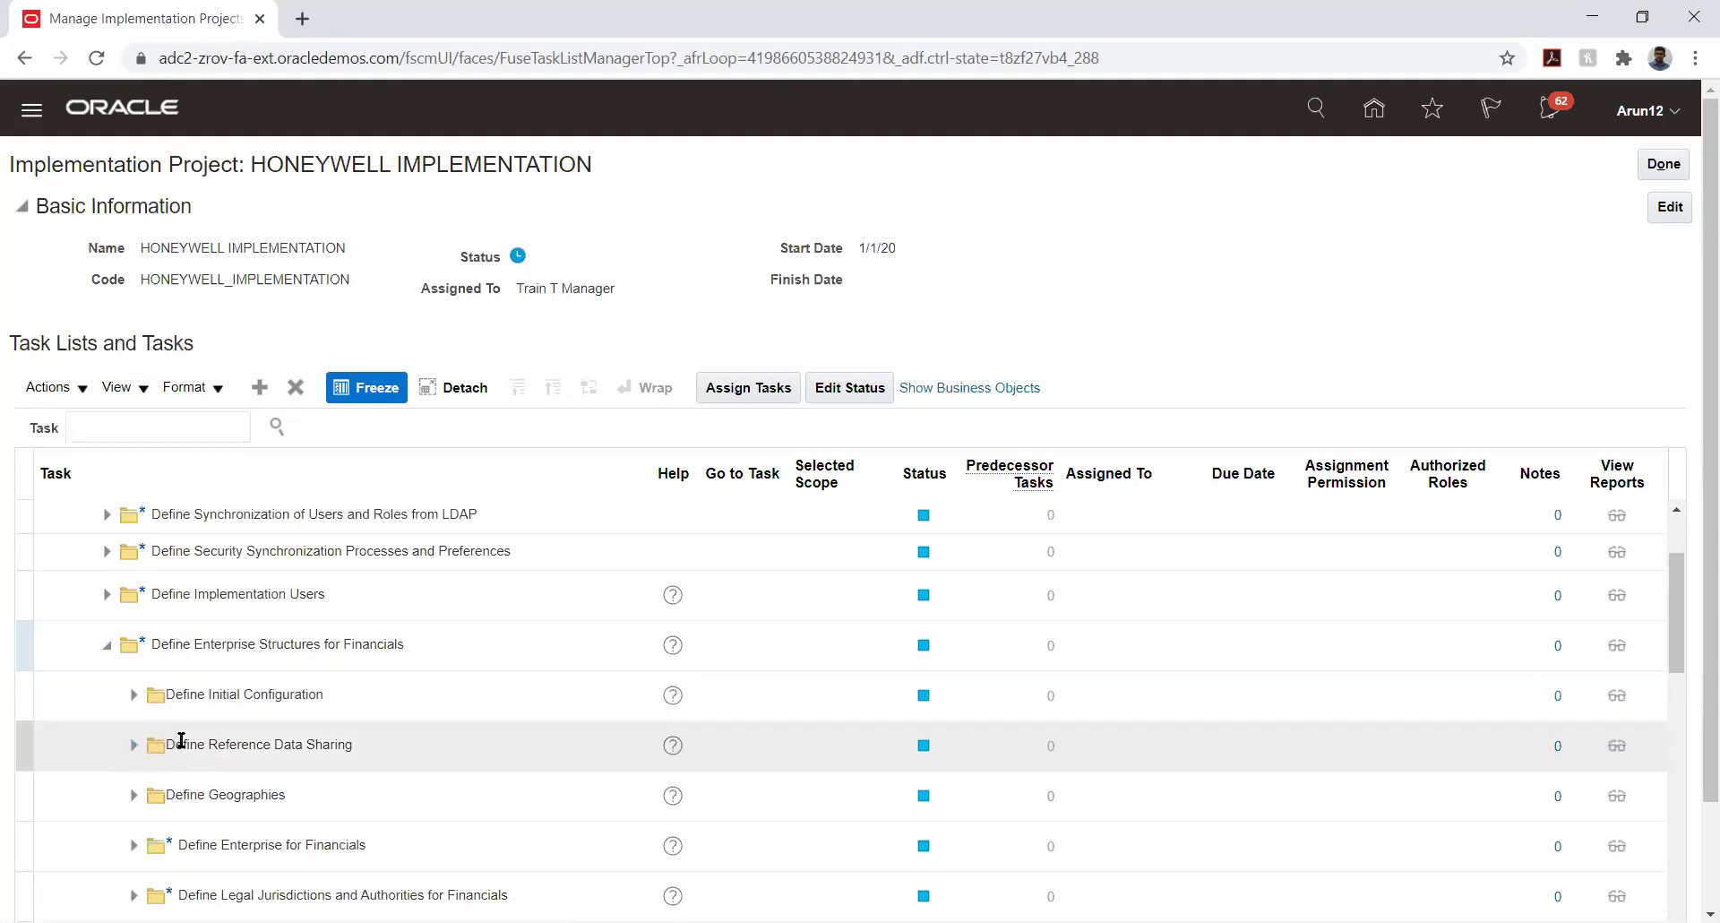
# Expand Define Financial Reporting Structures to its Define Chart of Accounts folder and go to the Manage Chart of Accounts Structures task.
pyautogui.scroll(-2, 180, 740)
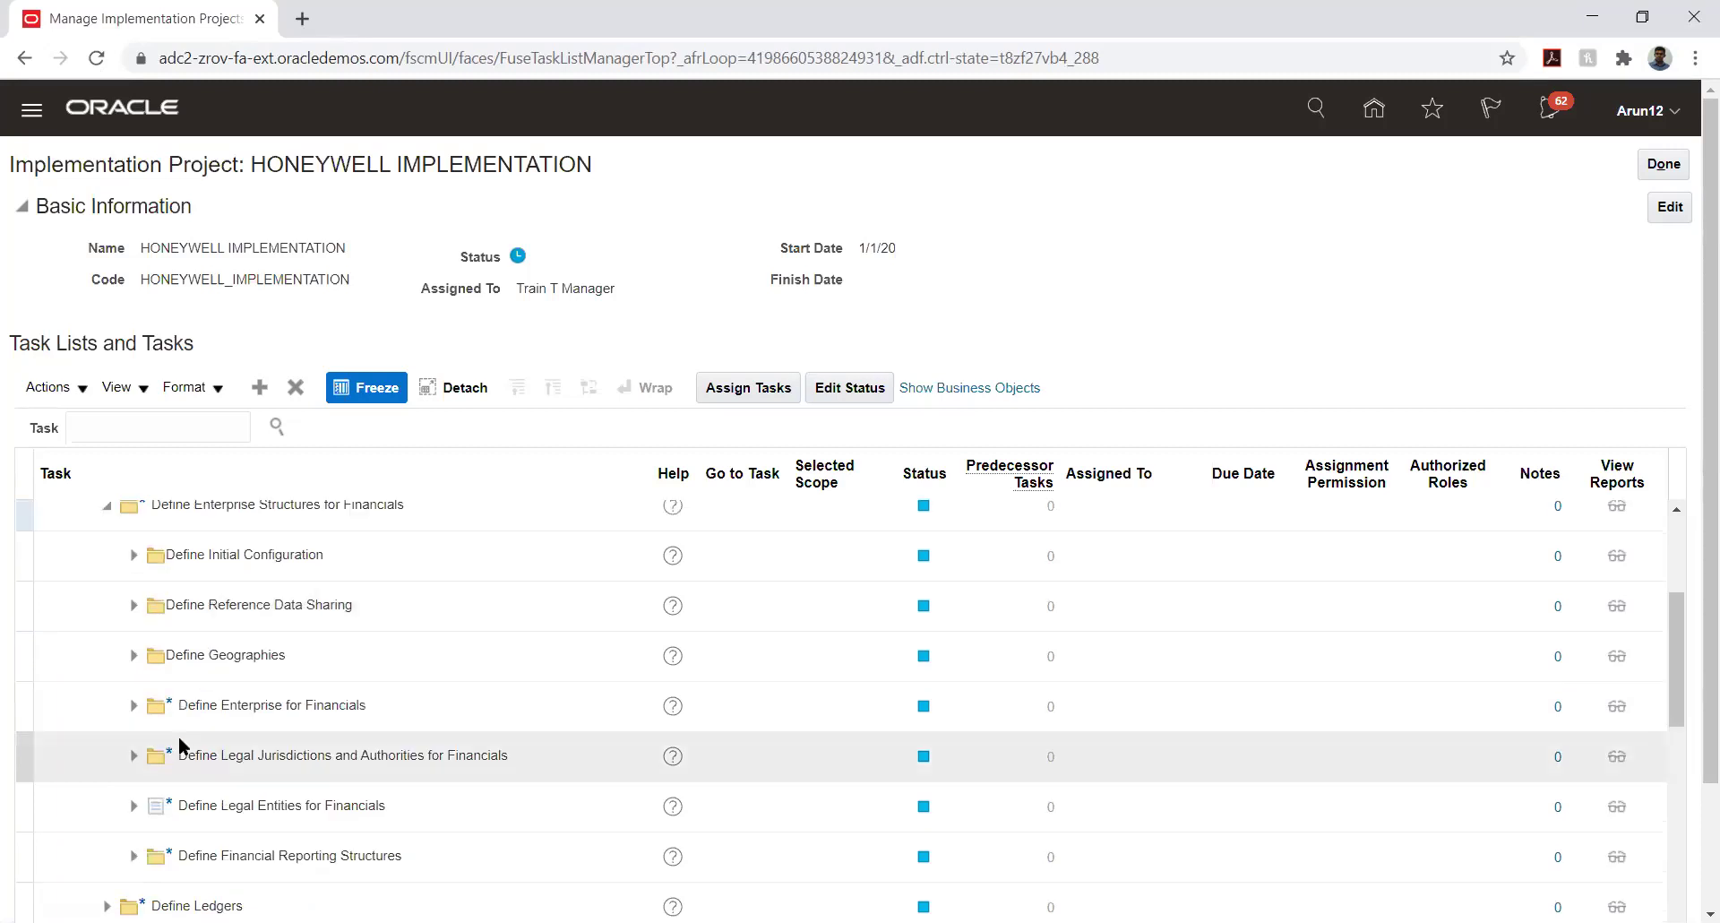
pyautogui.click(134, 708)
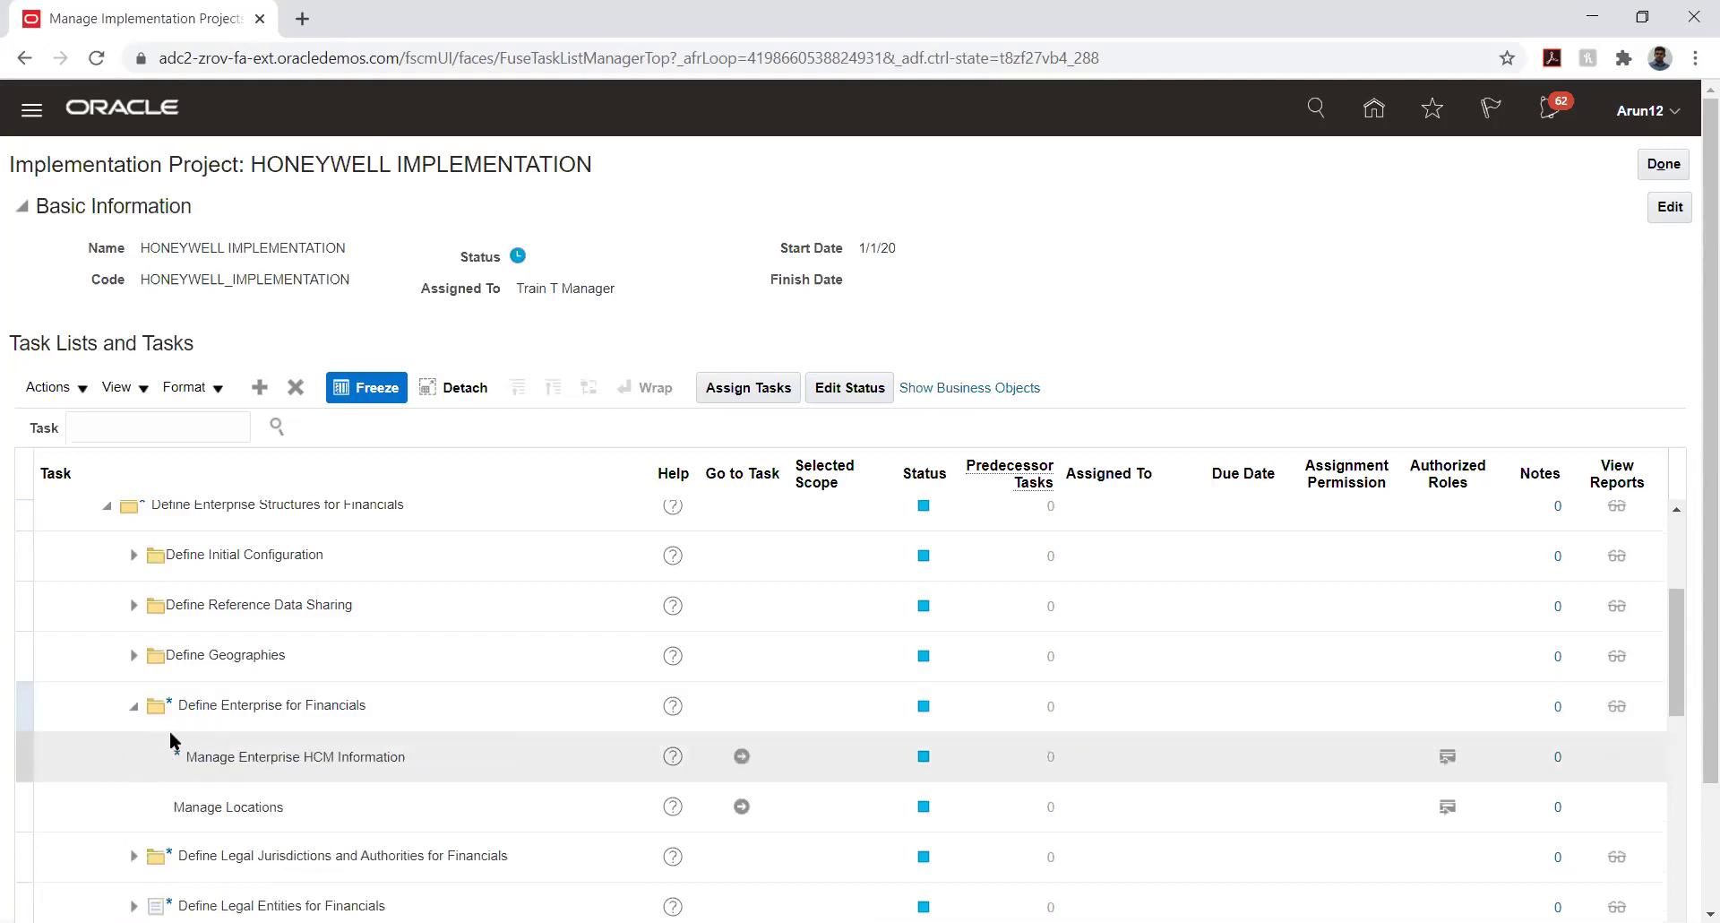
pyautogui.scroll(-2, 203, 710)
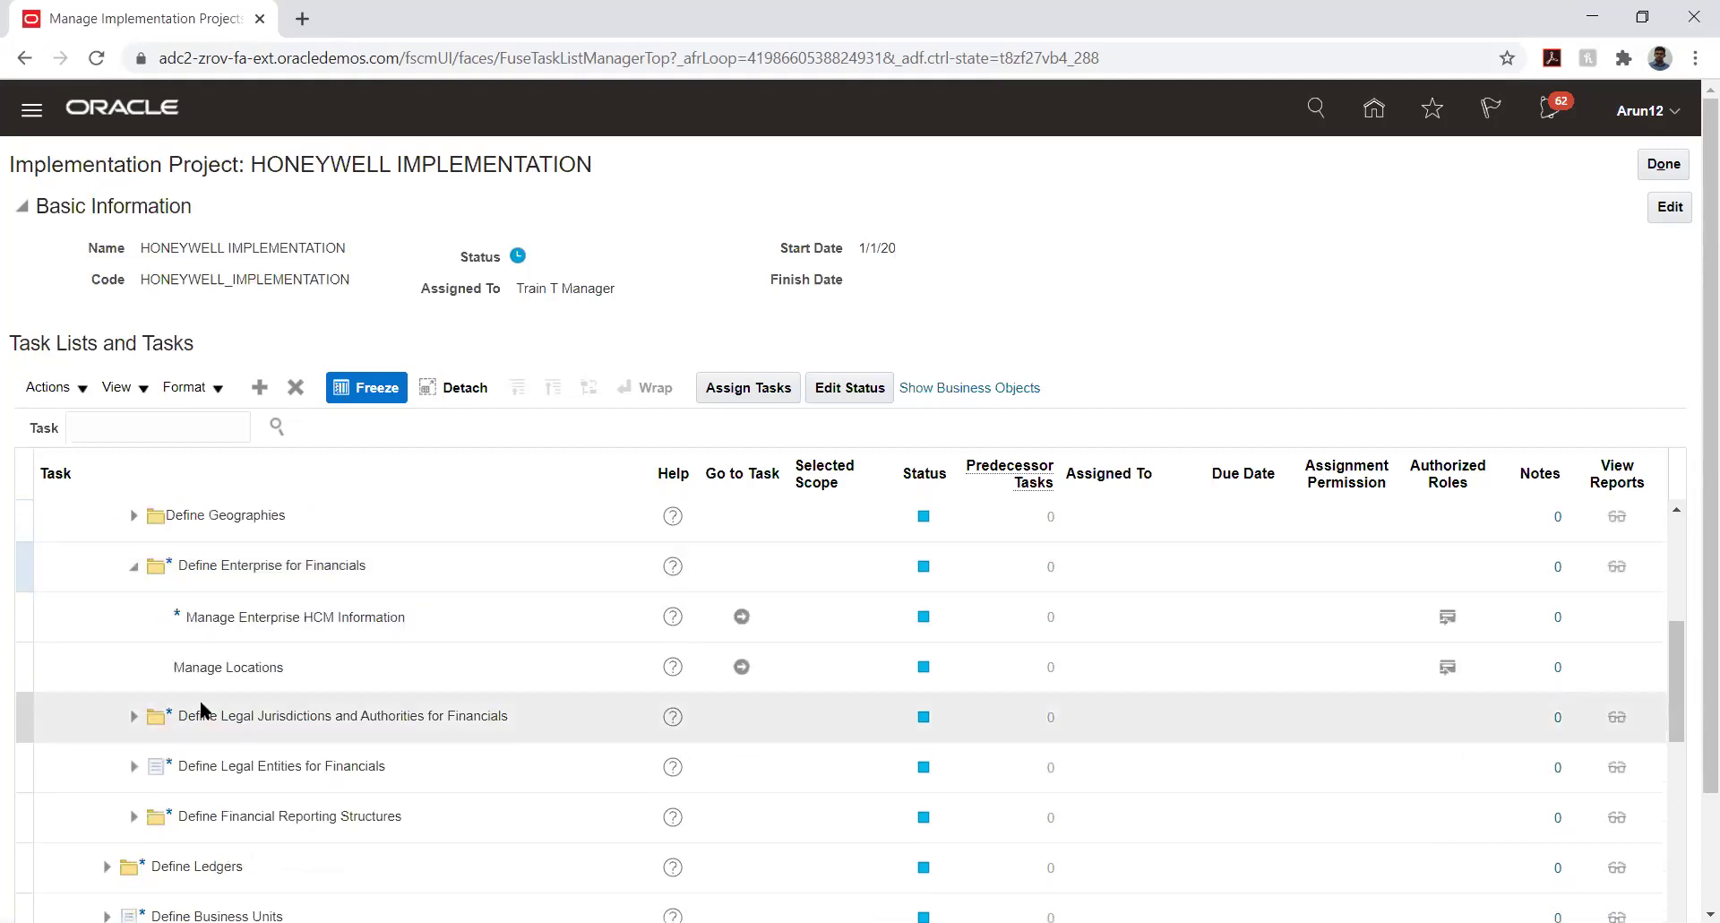
pyautogui.scroll(-2, 192, 776)
pyautogui.click(134, 679)
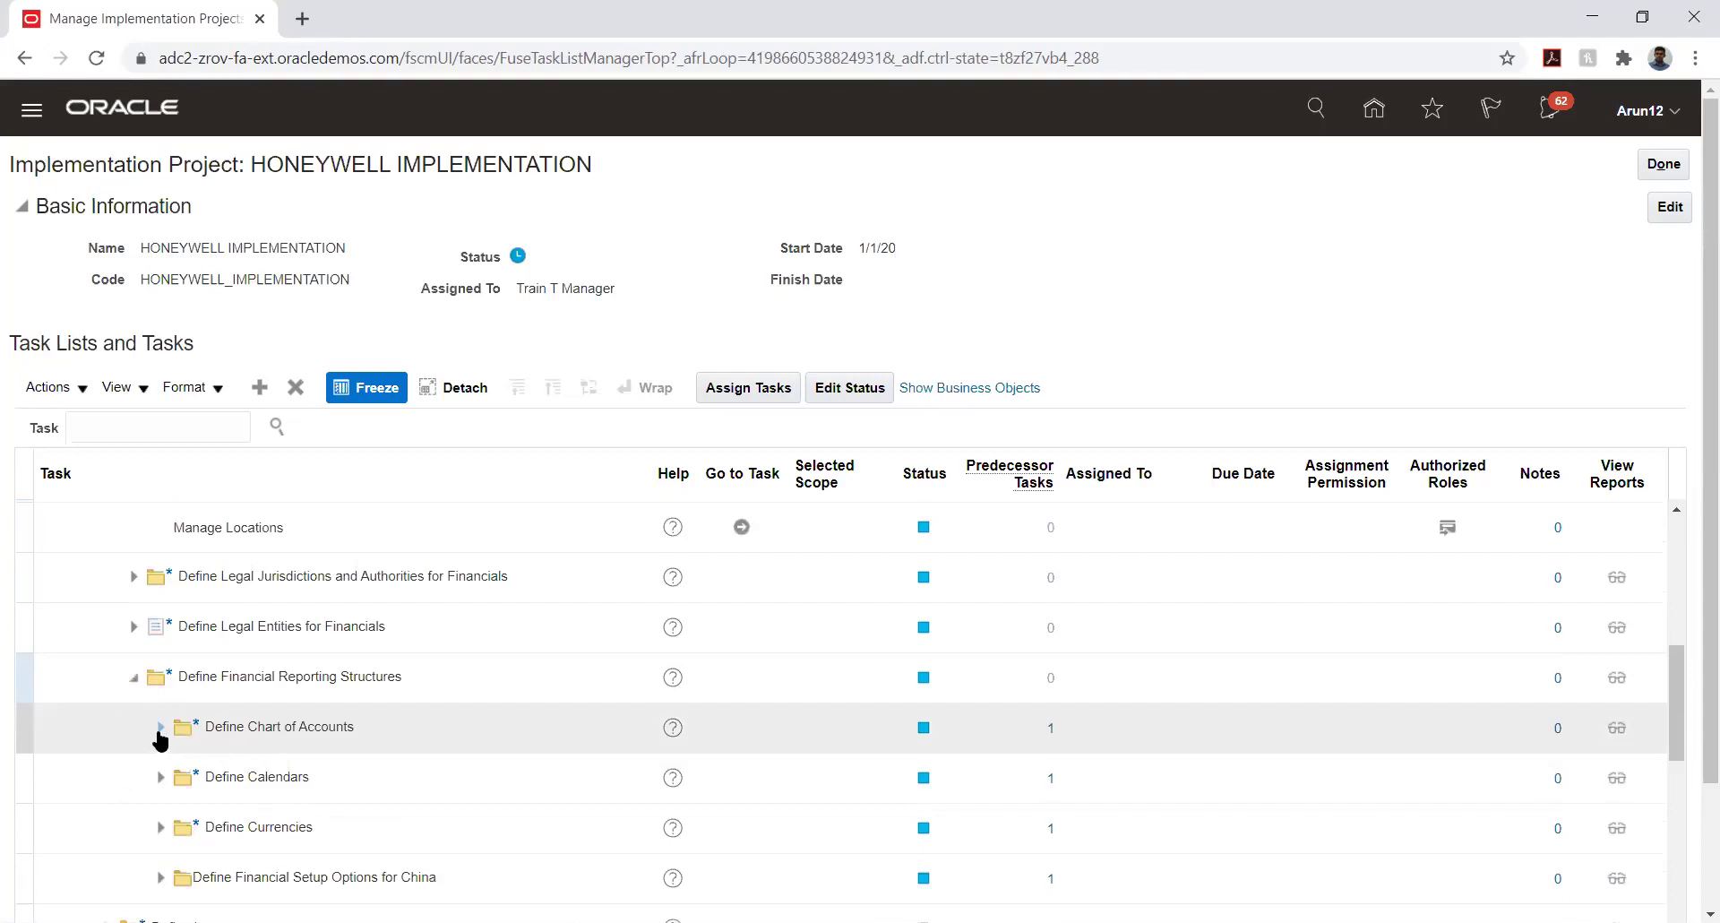
pyautogui.click(159, 733)
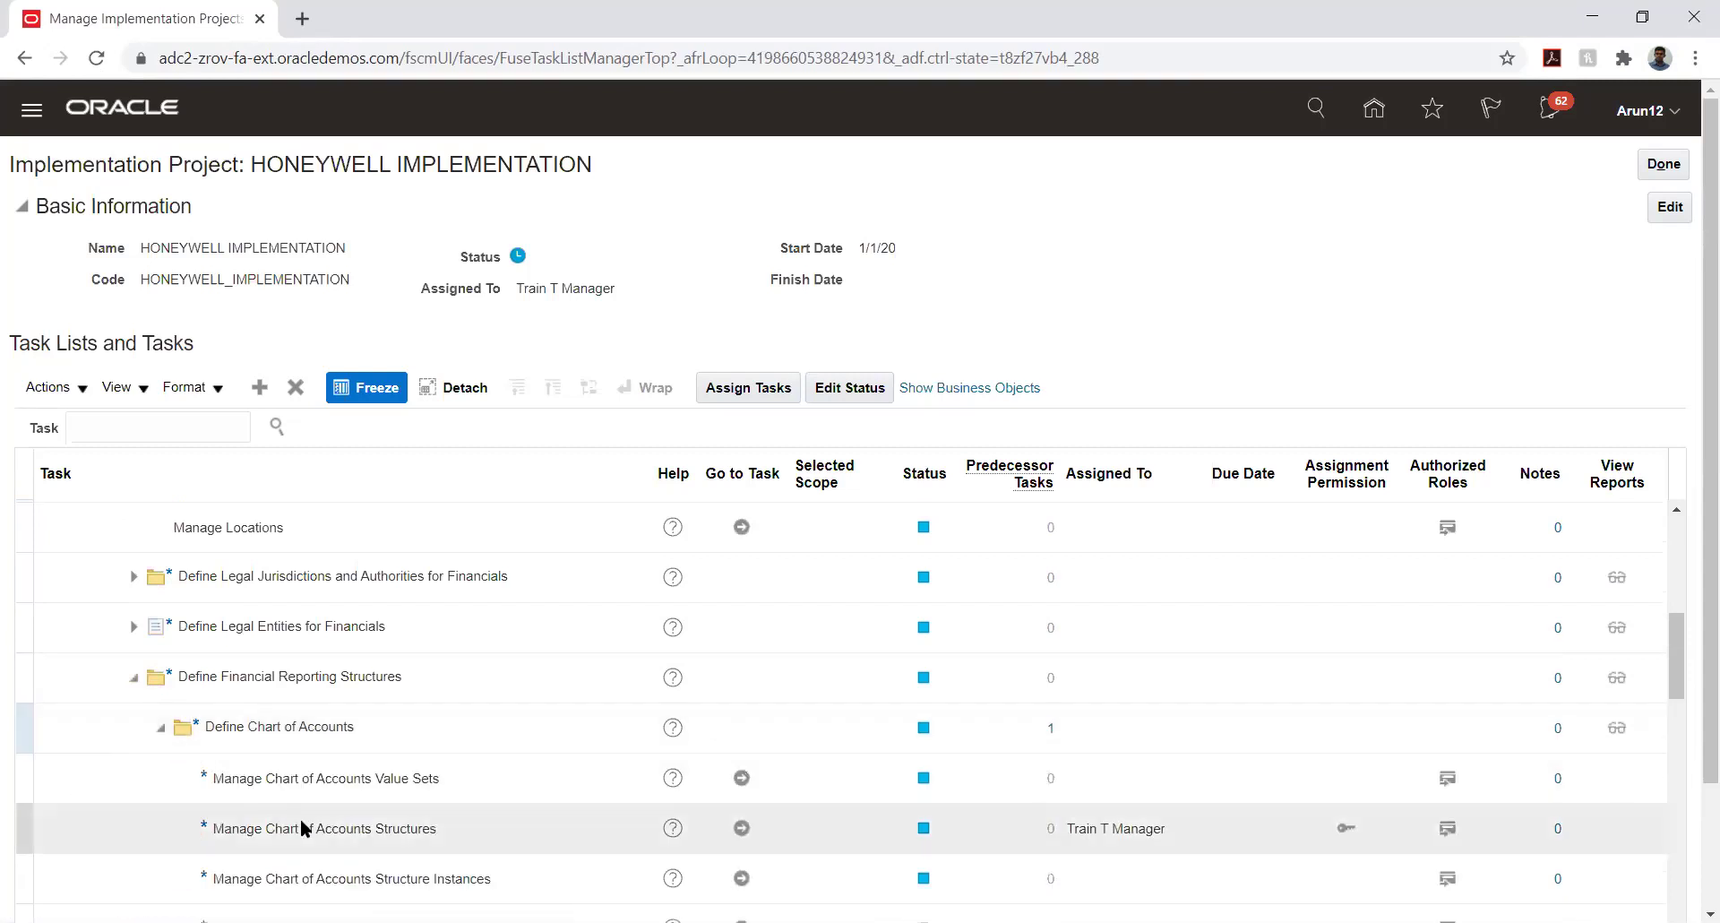
pyautogui.click(742, 829)
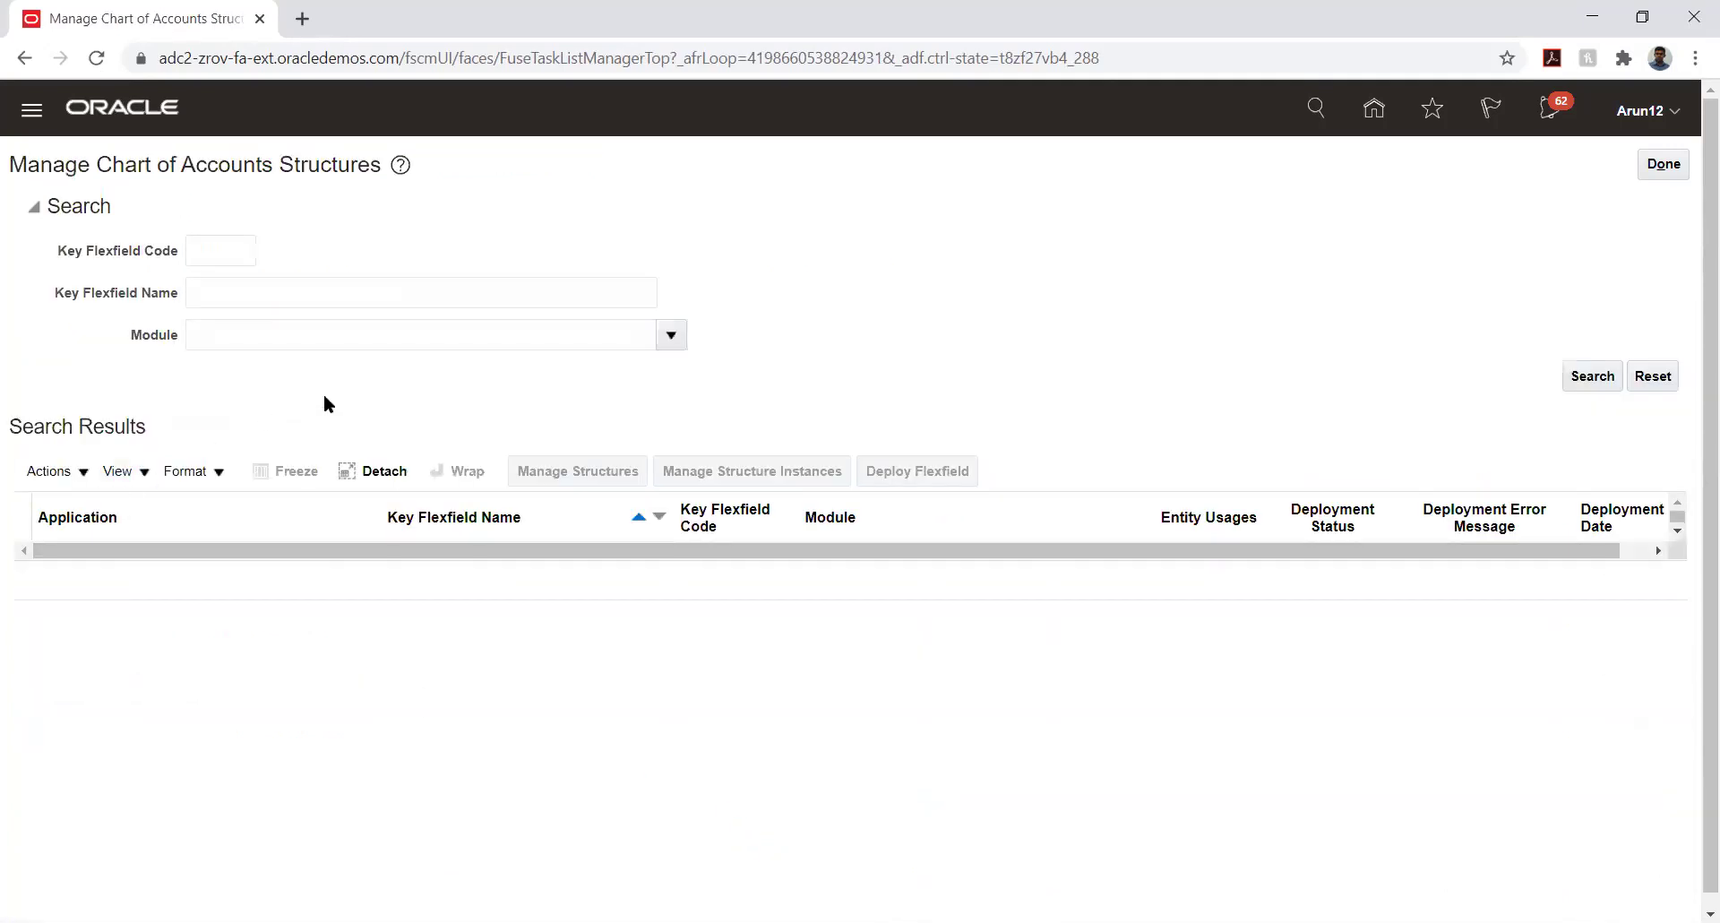
# Find the General Ledger Accounting Flexfield and list all of its key flexfield structures without any filter.
pyautogui.click(1590, 376)
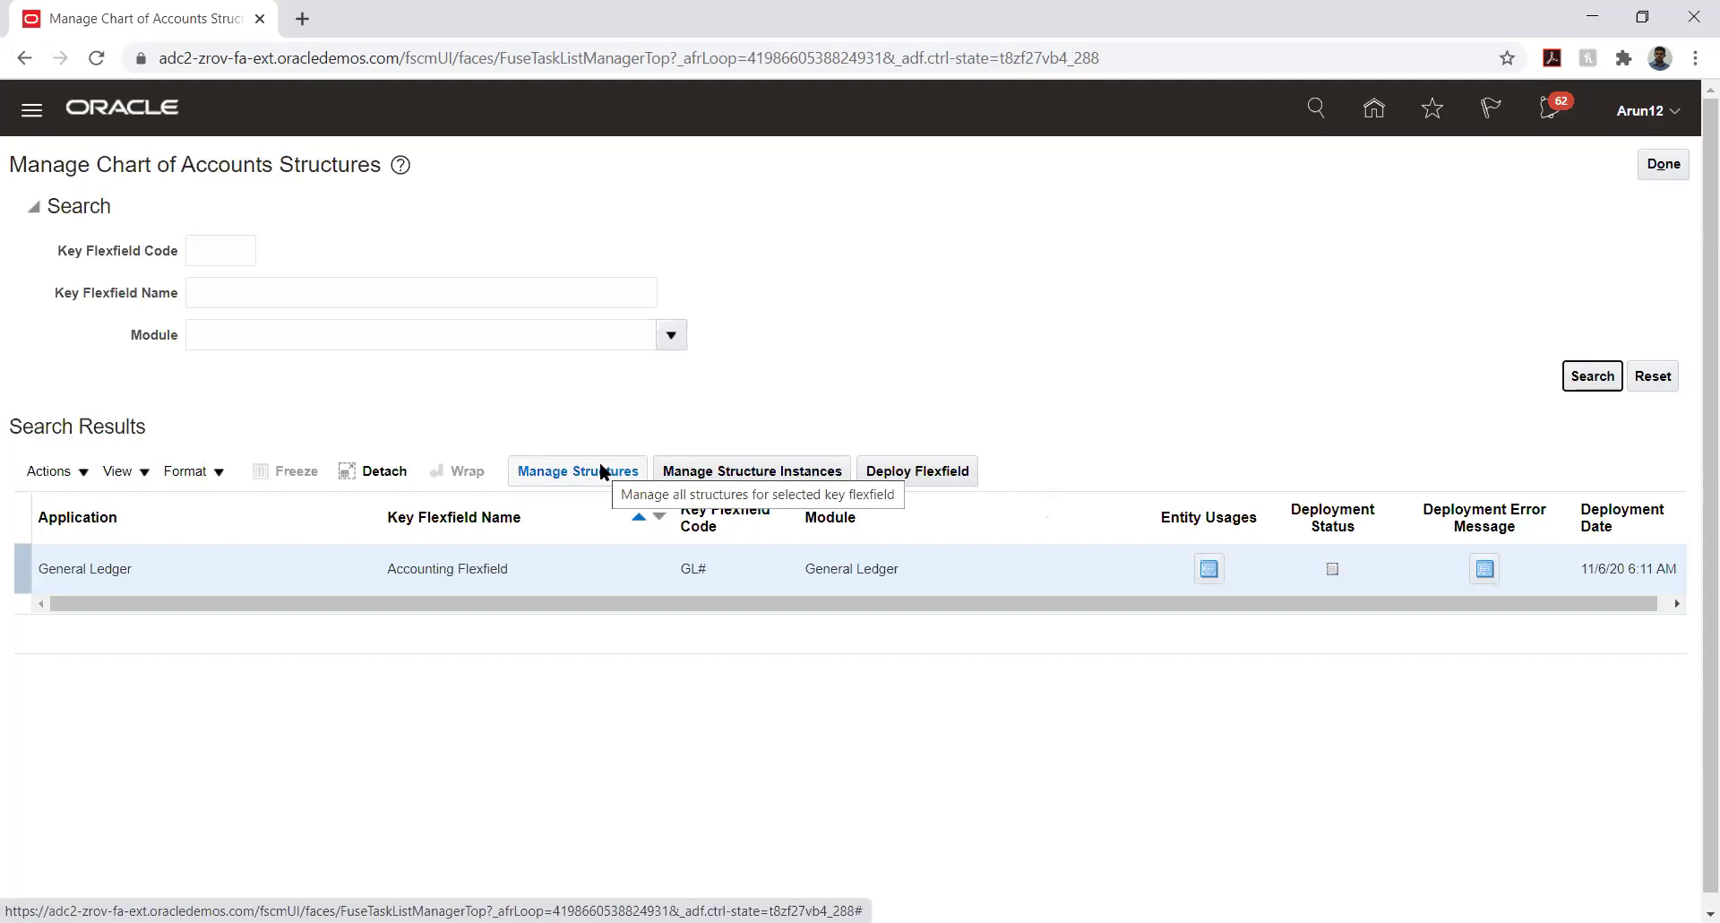
pyautogui.click(218, 557)
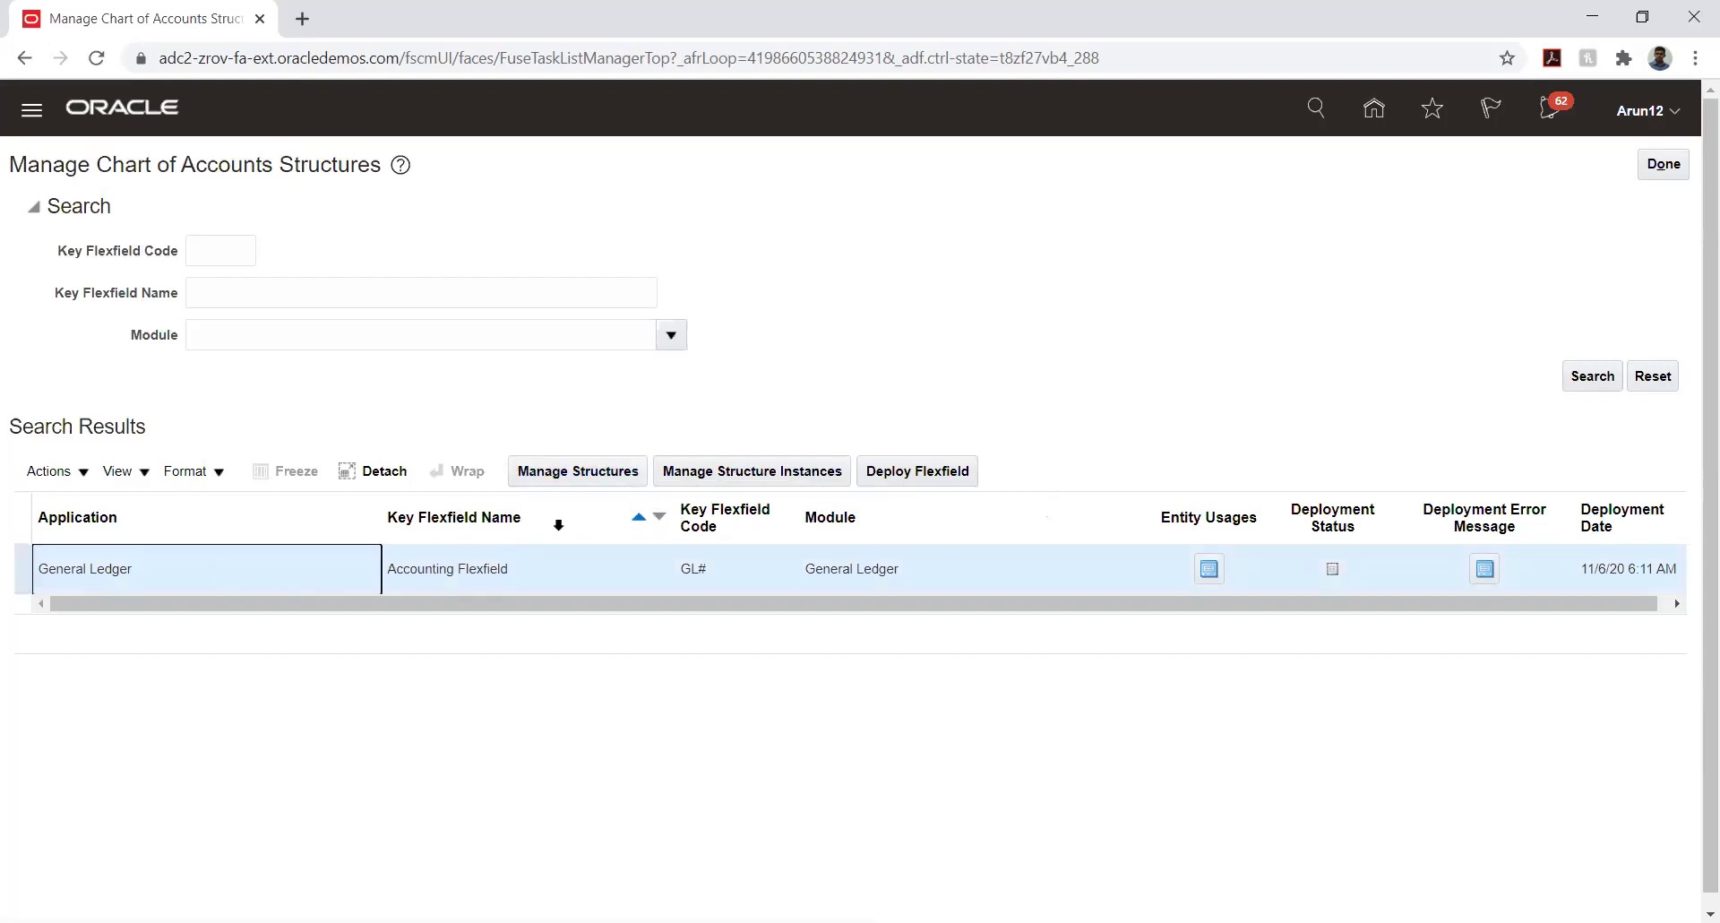
pyautogui.click(580, 471)
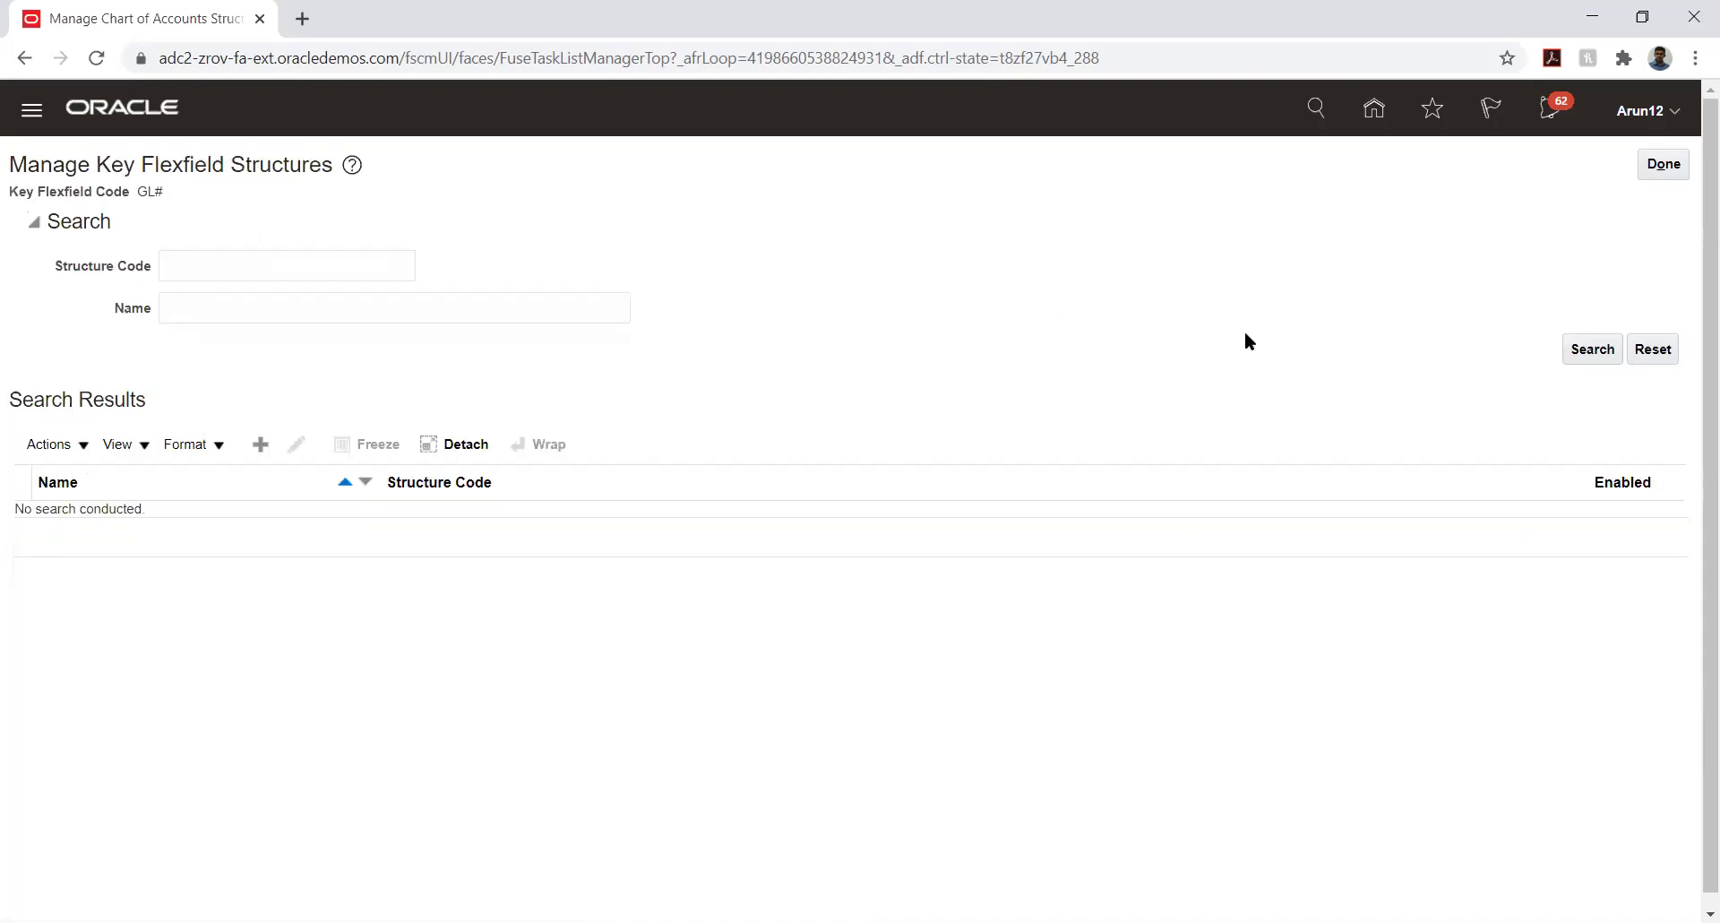
pyautogui.click(1575, 348)
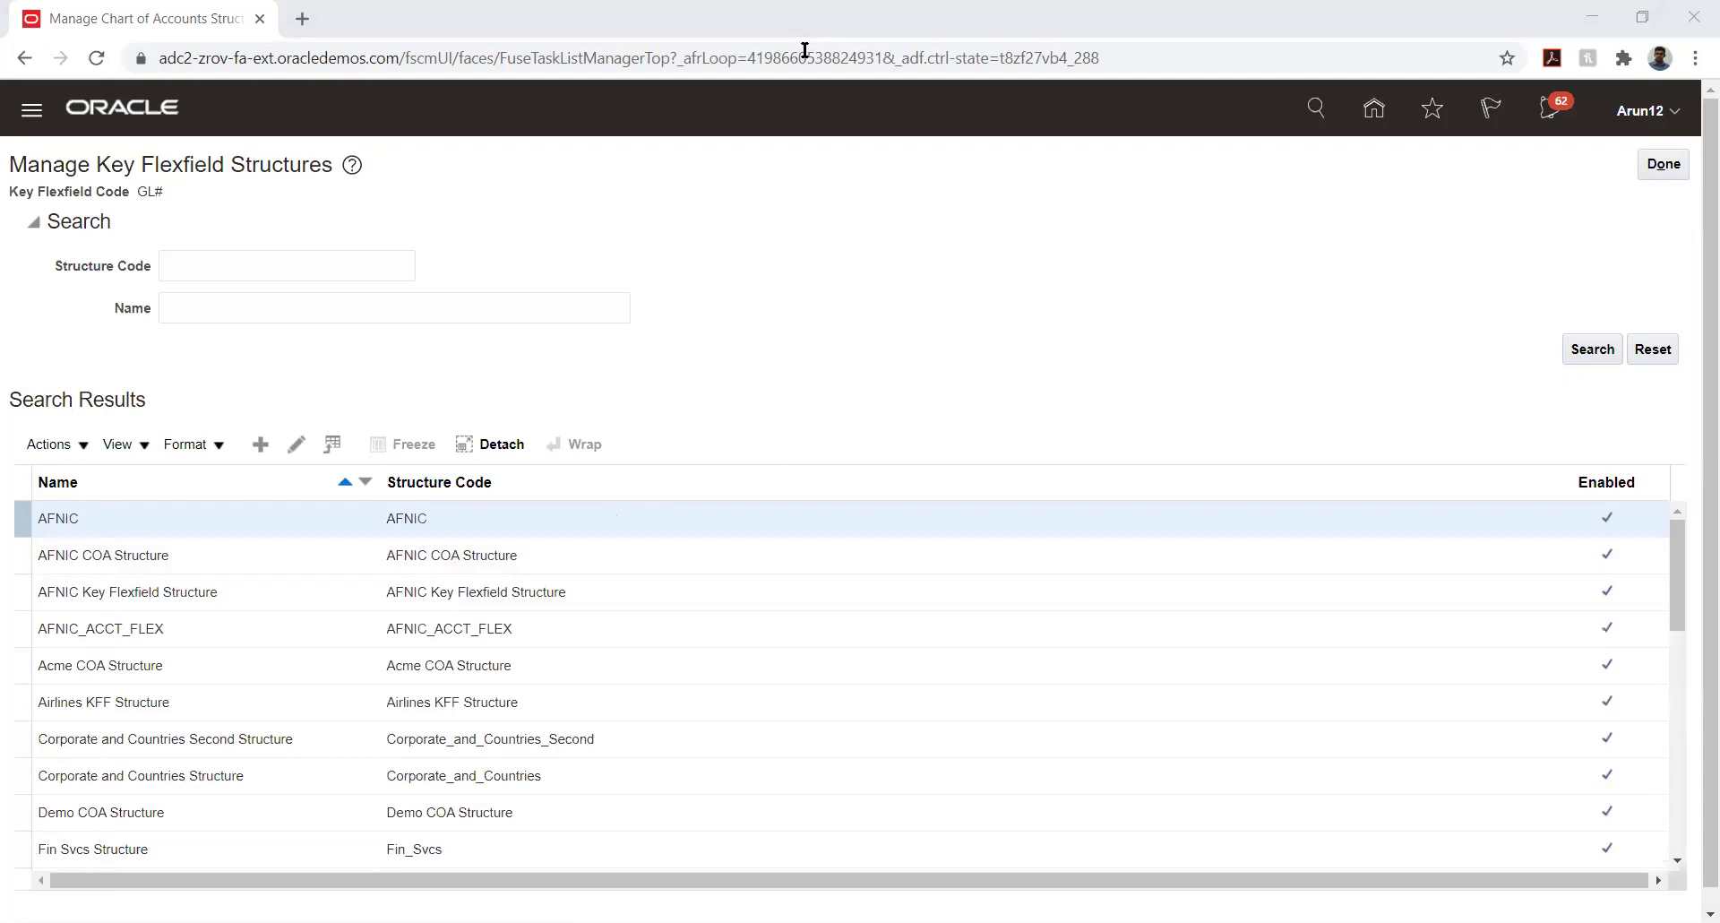
# Switch to the blank Excel workbook and enter the heading "Chart of Accounts structure" in cell E6.
pyautogui.hotkey('alt', 'Tab')
pyautogui.click(406, 406)
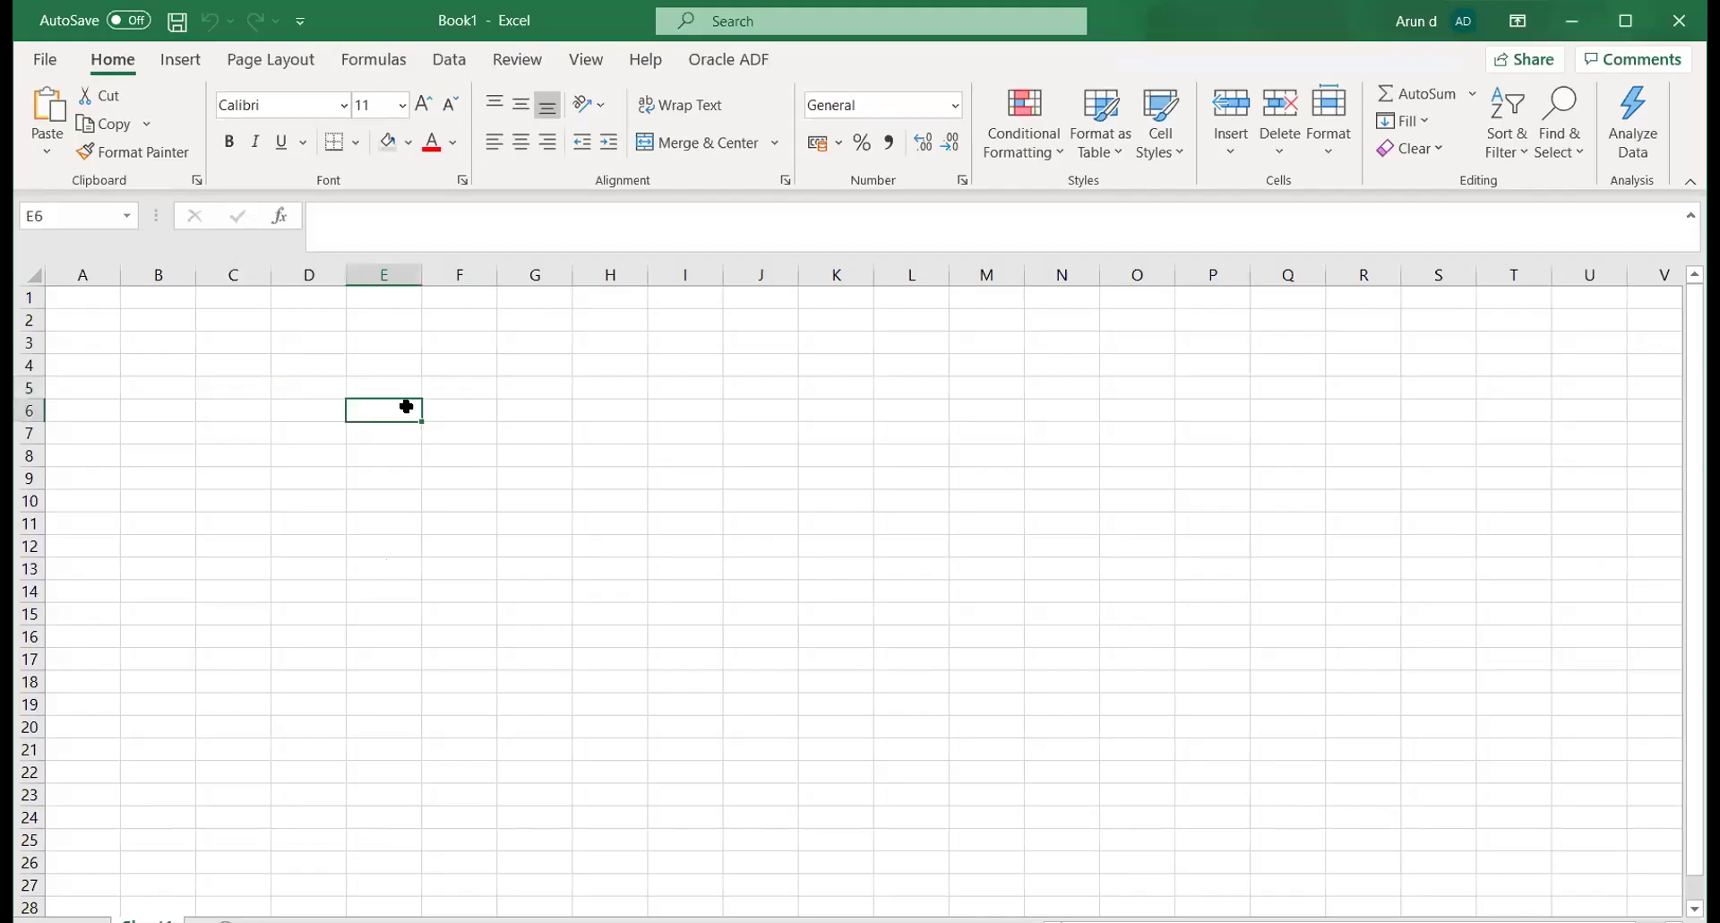
pyautogui.write('Chart ')
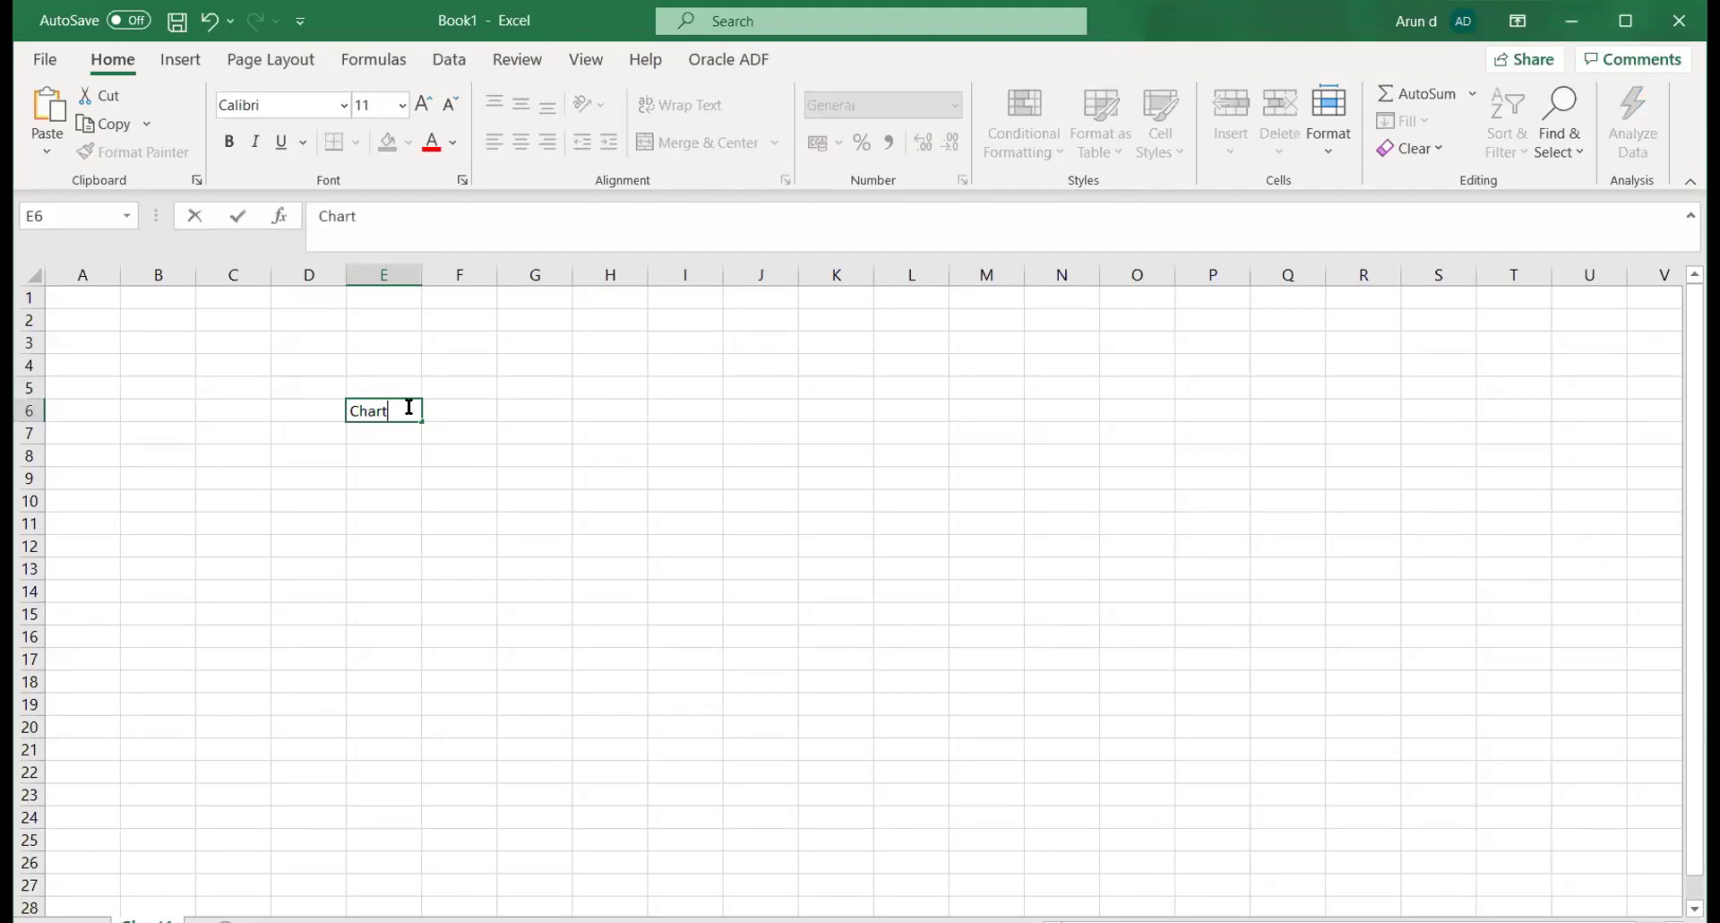
pyautogui.write('of Accounts structure')
pyautogui.press('Return')
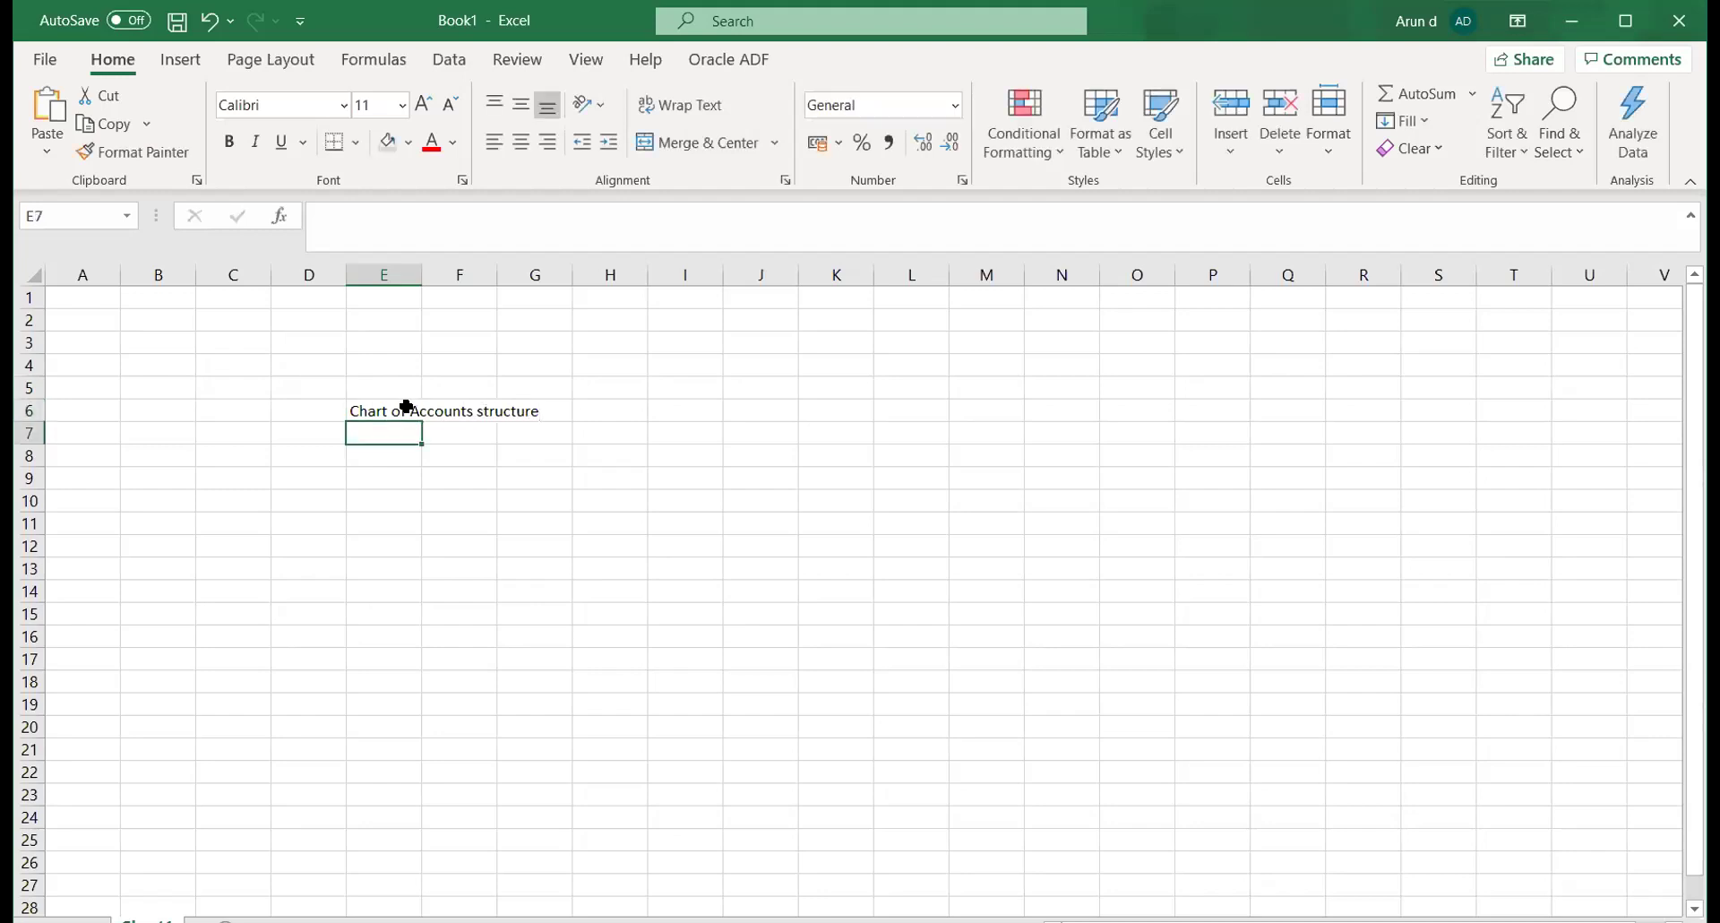
# List the segments Company, Department, Location and Accounts in cells E7 to E10 below the heading.
pyautogui.write('Company')
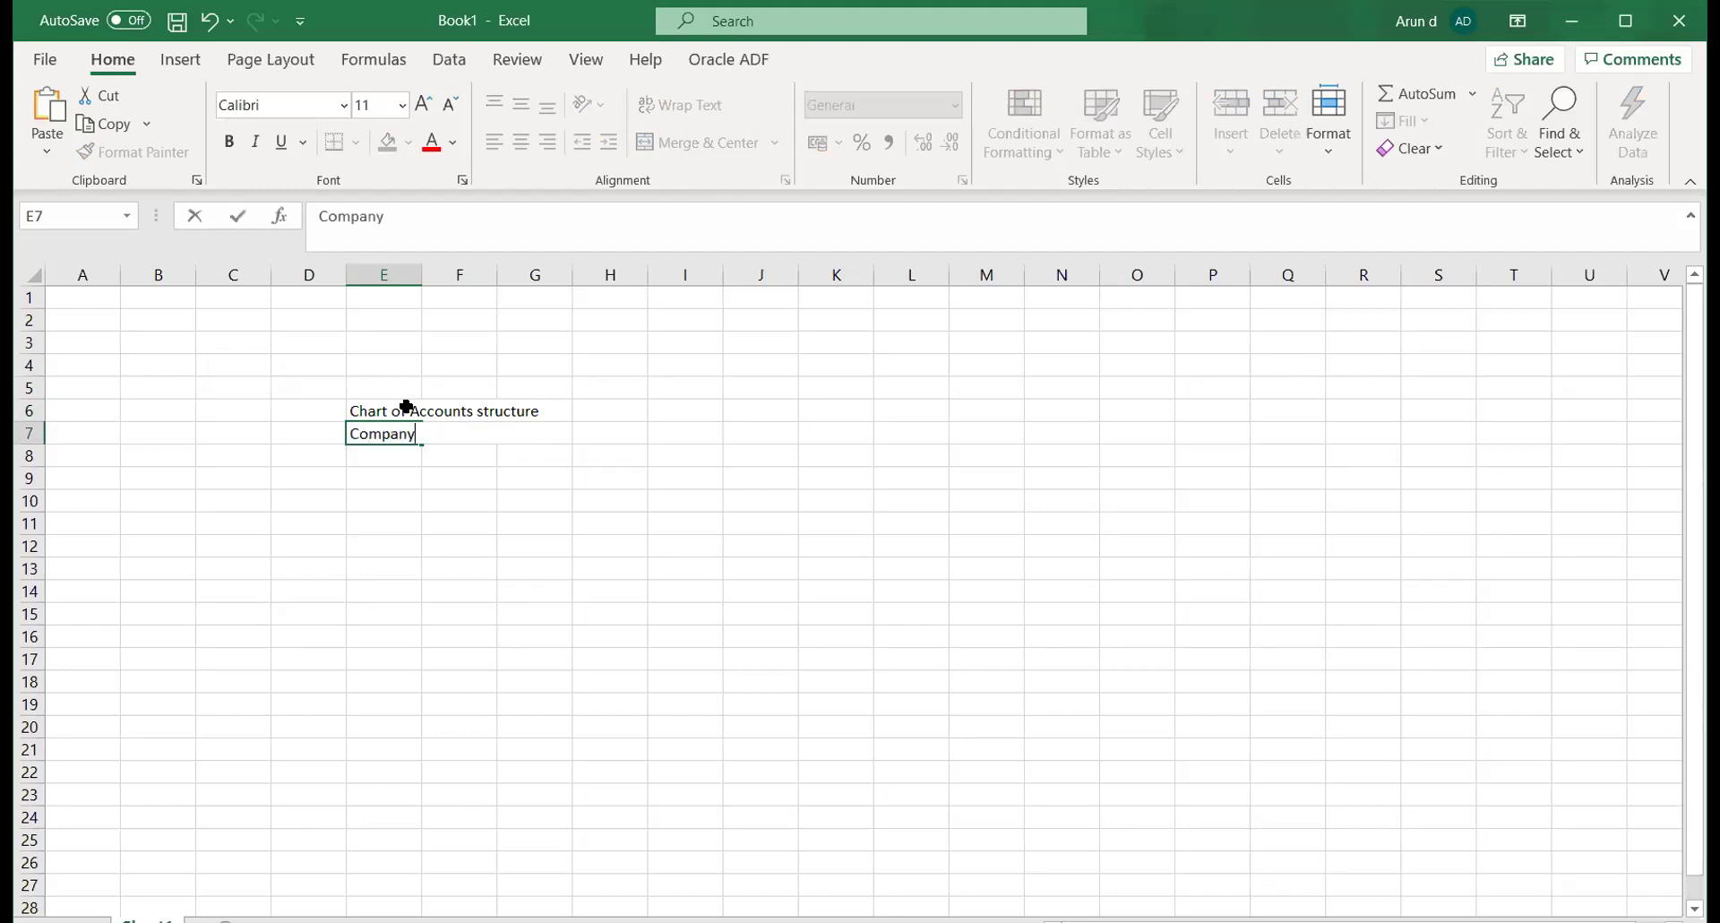
pyautogui.press('Return')
pyautogui.write('Depa')
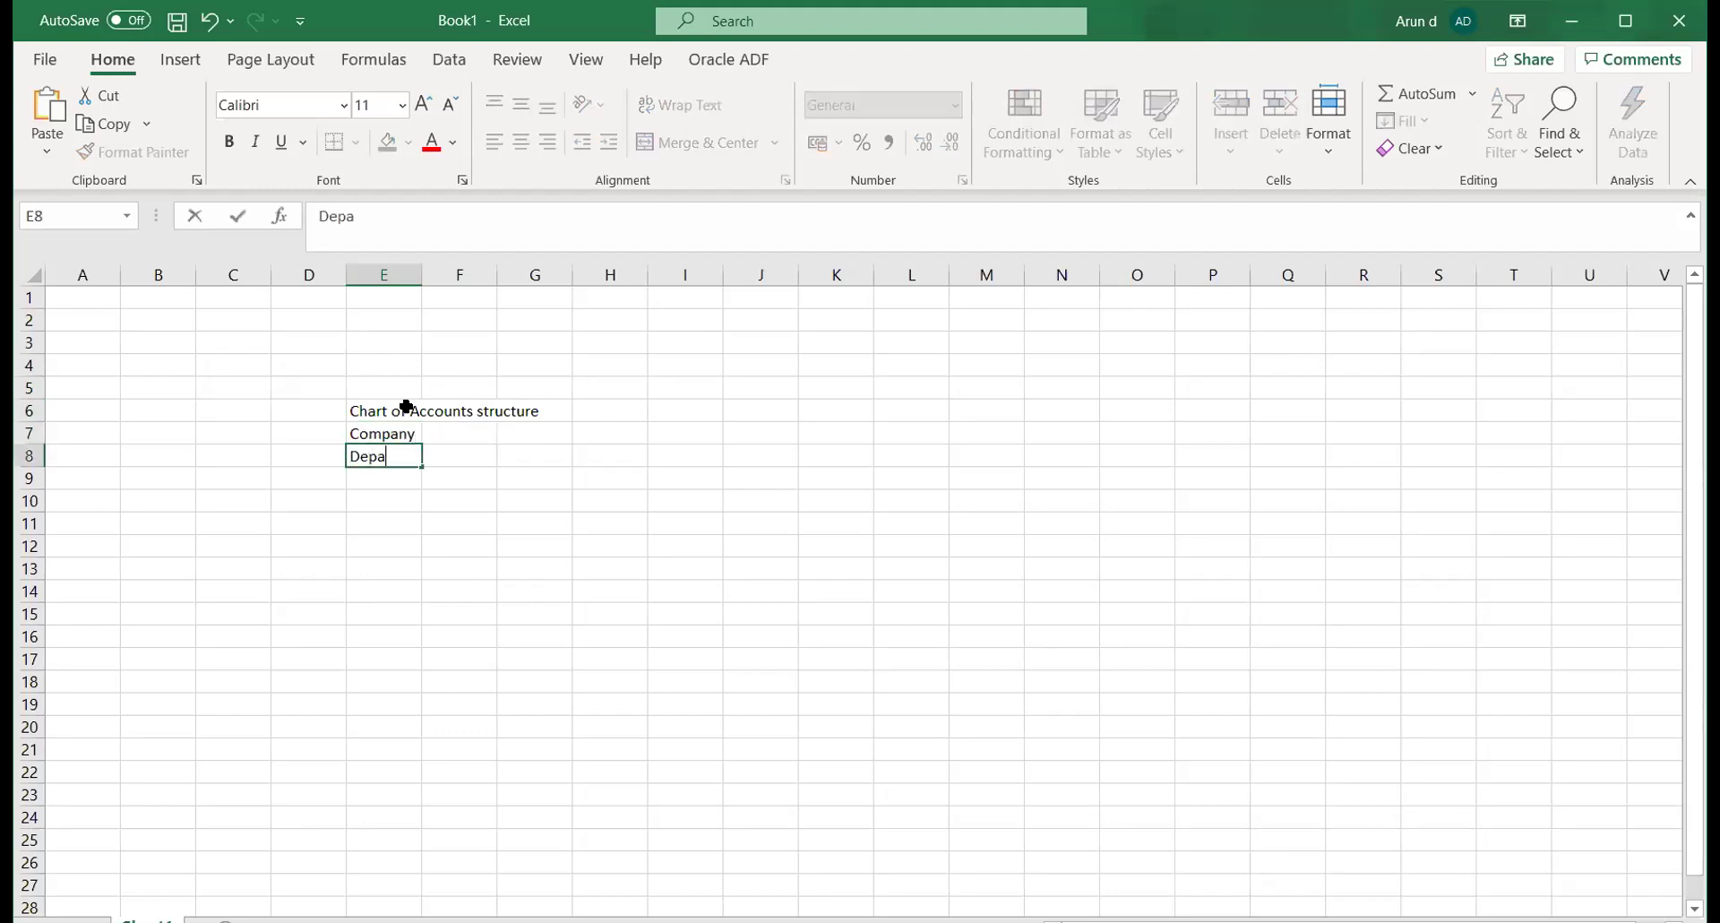
pyautogui.write('rtment')
pyautogui.press('Return')
pyautogui.write('Location')
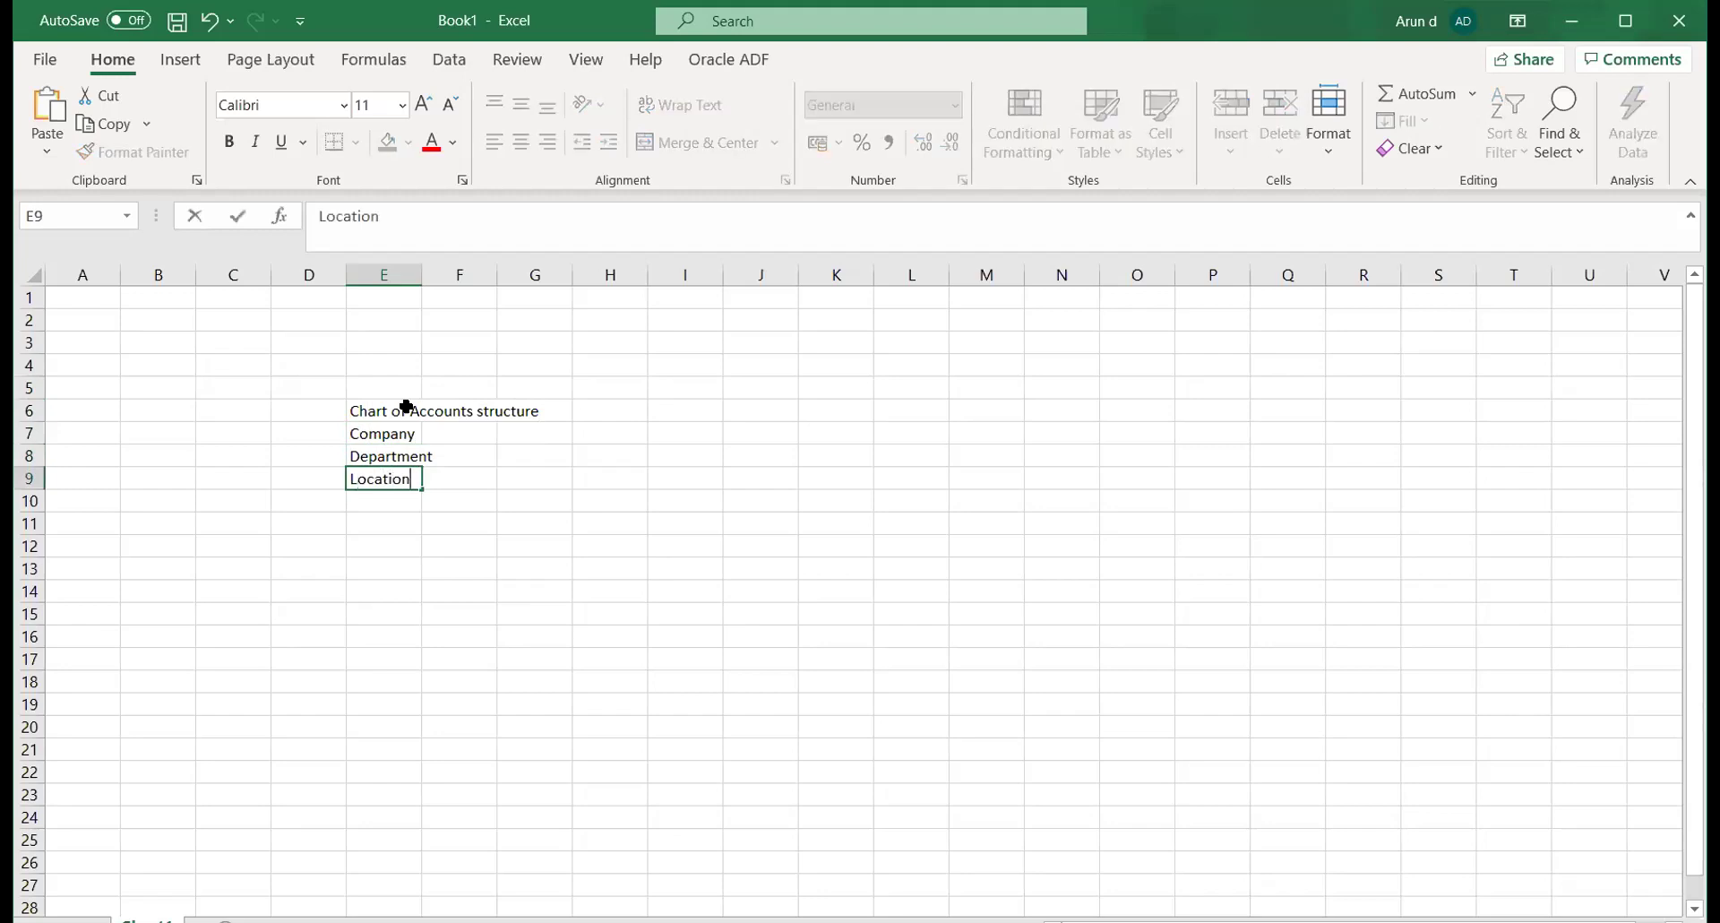
pyautogui.press('Return')
pyautogui.write('Accounts')
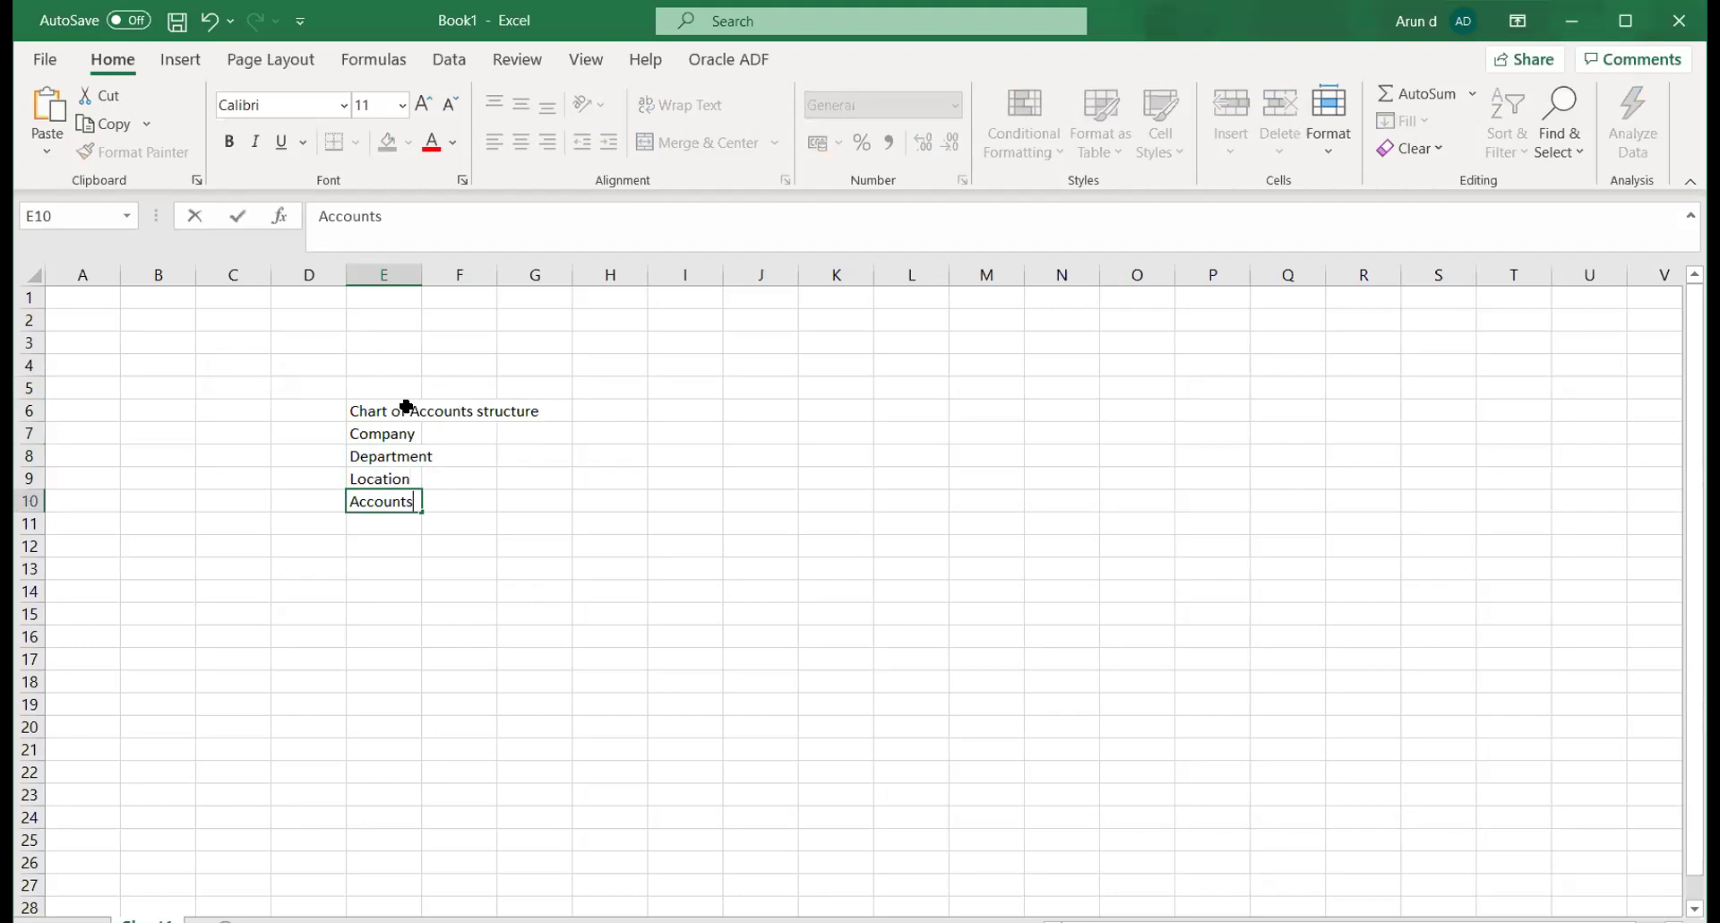
pyautogui.press('Return')
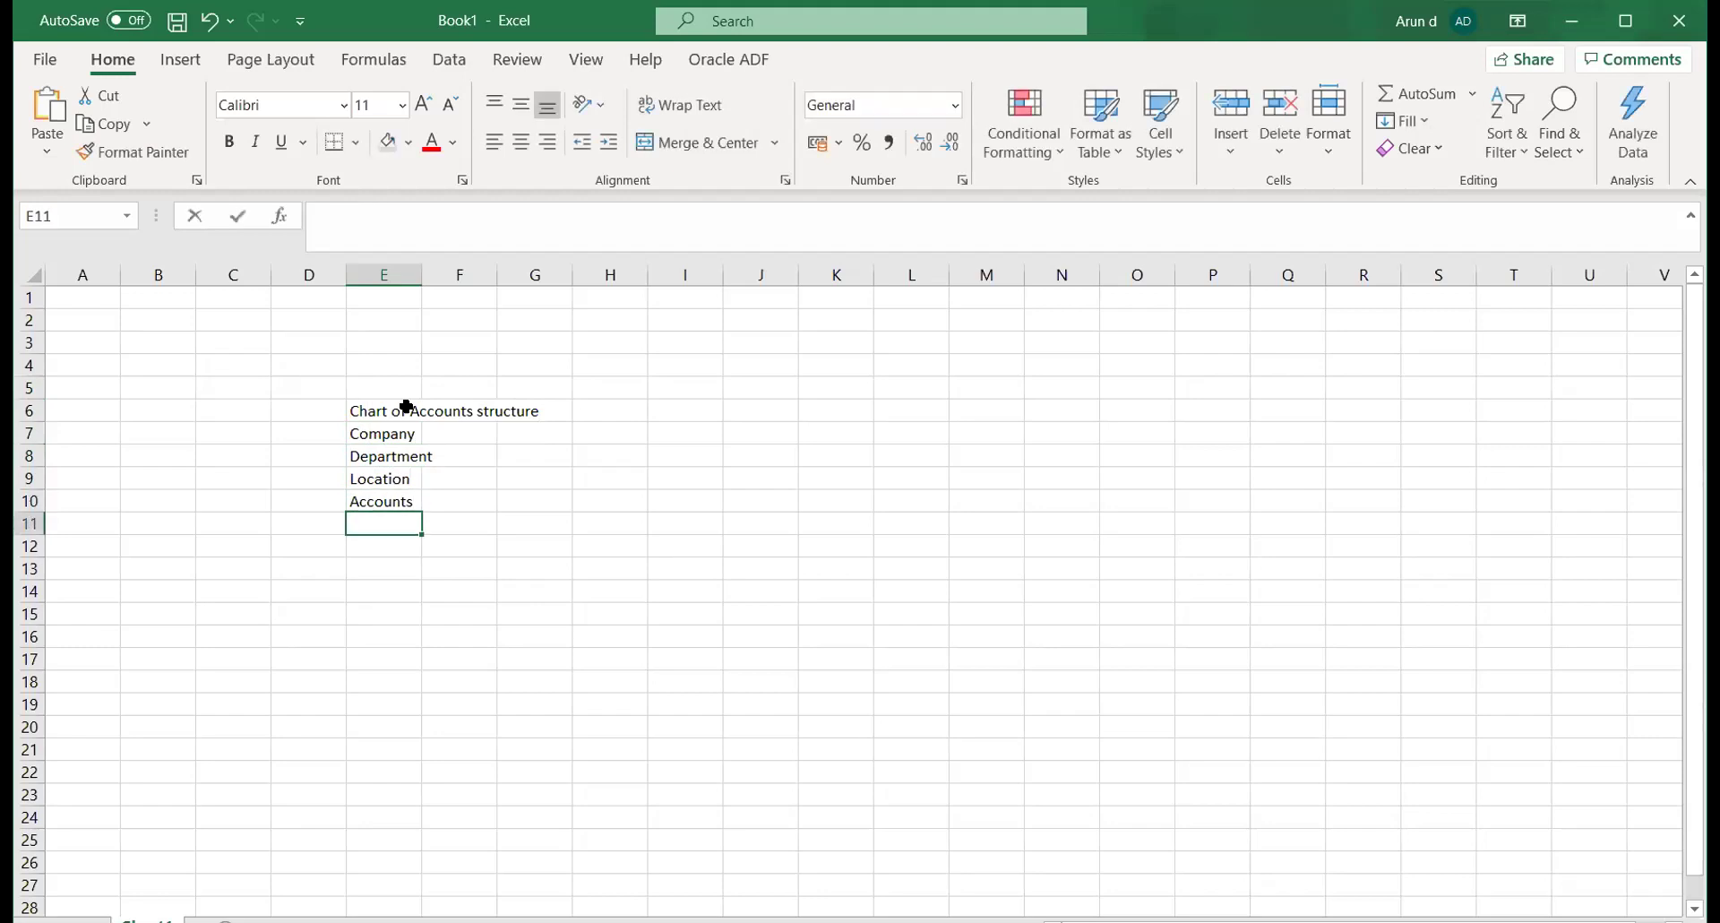
# Add the segments Project, Product and Future in cells E11 to E13 and fit column E's width to its contents.
pyautogui.write('Project')
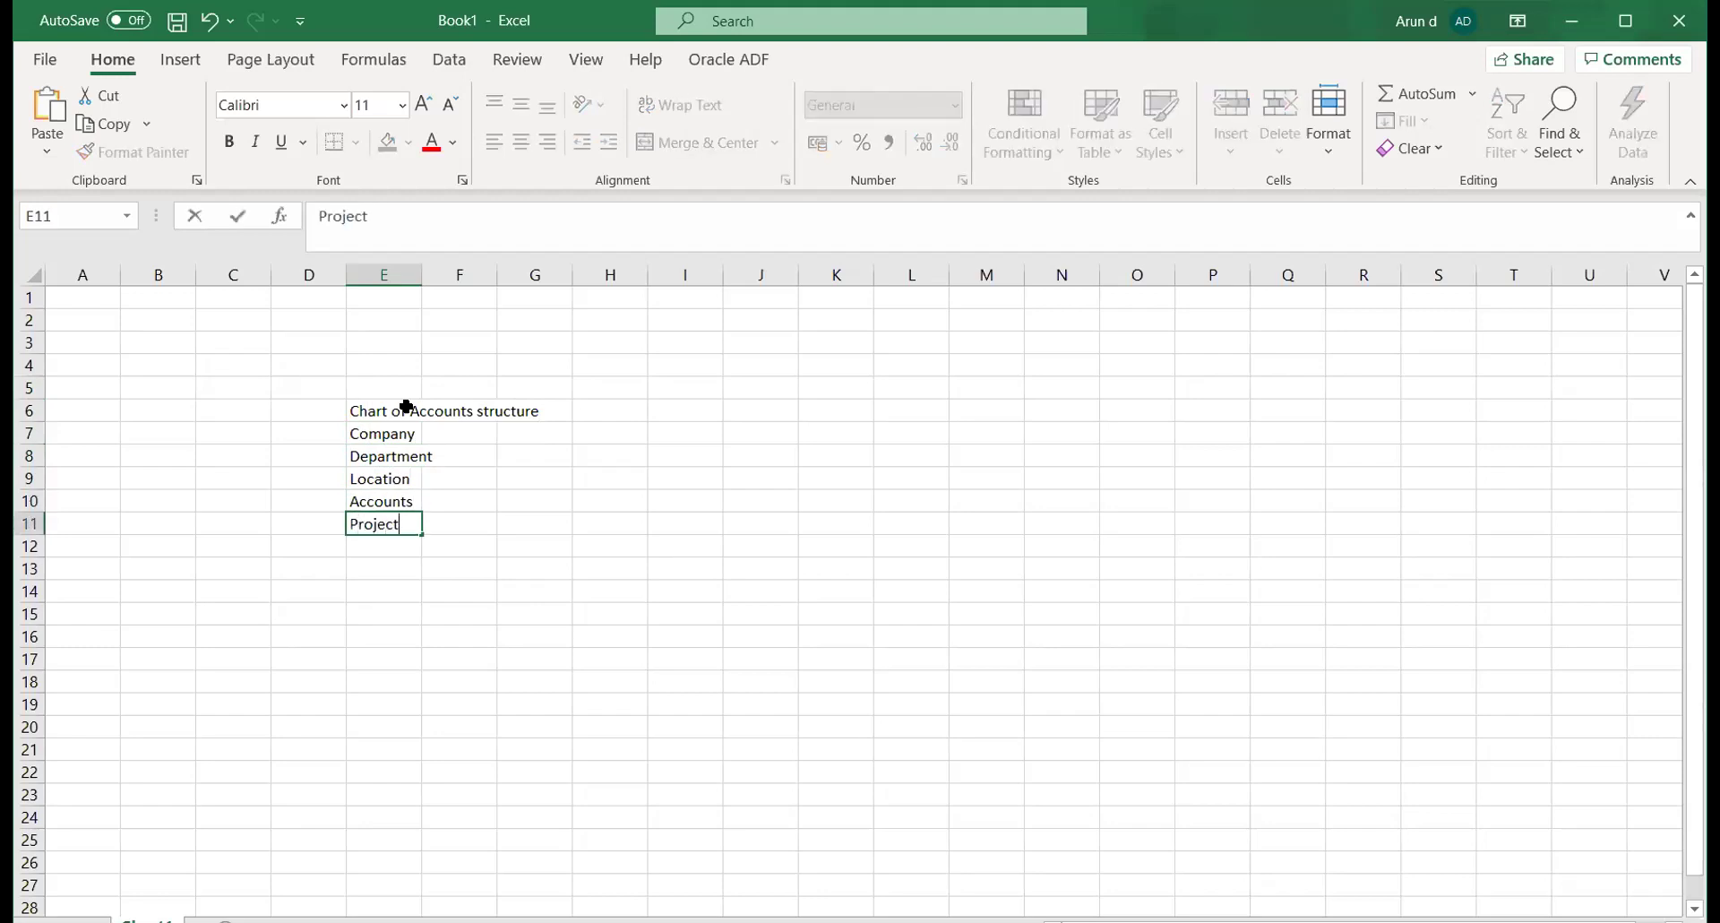
pyautogui.press('Return')
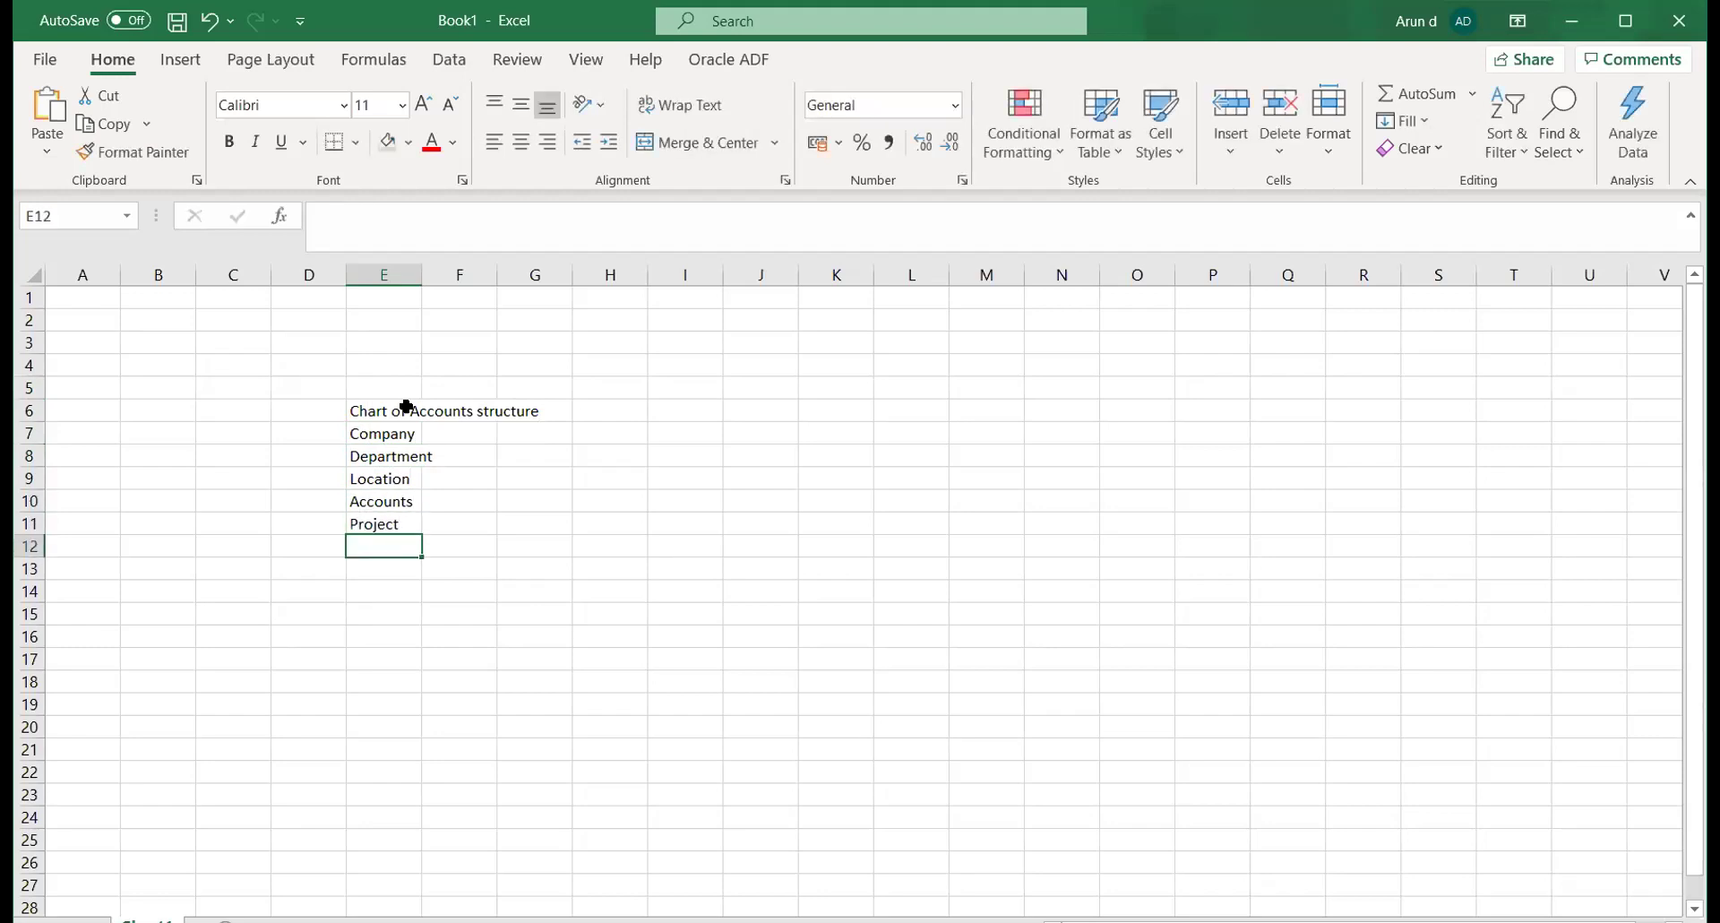
pyautogui.write('Pro')
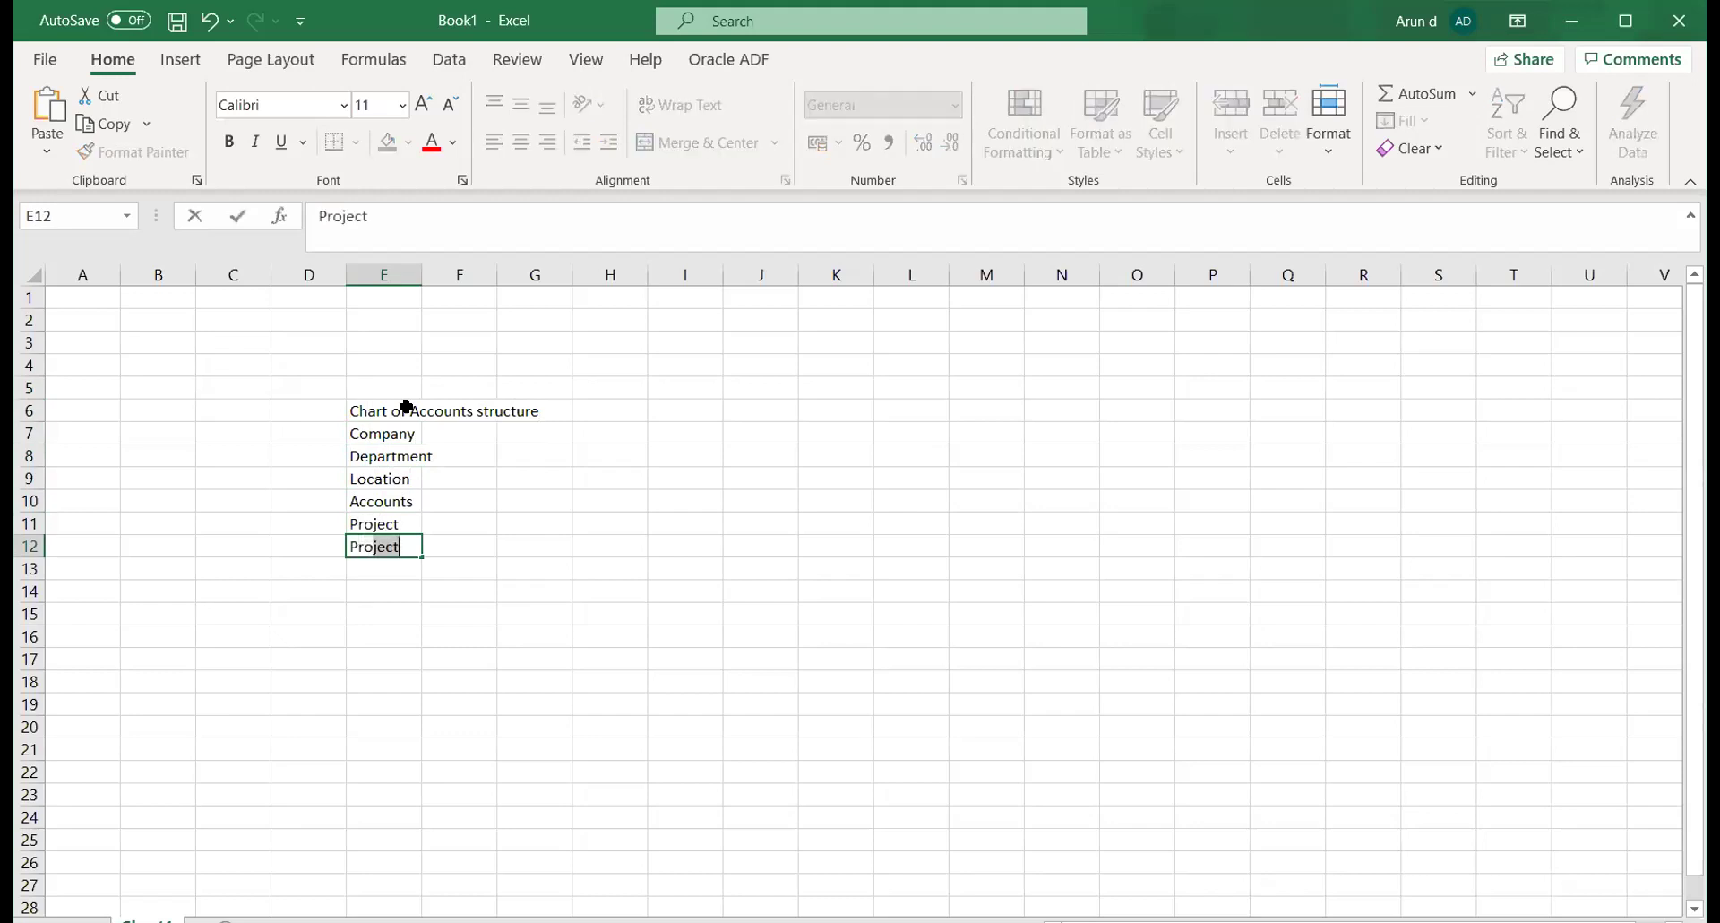
pyautogui.write('duct')
pyautogui.press('Return')
pyautogui.write('F')
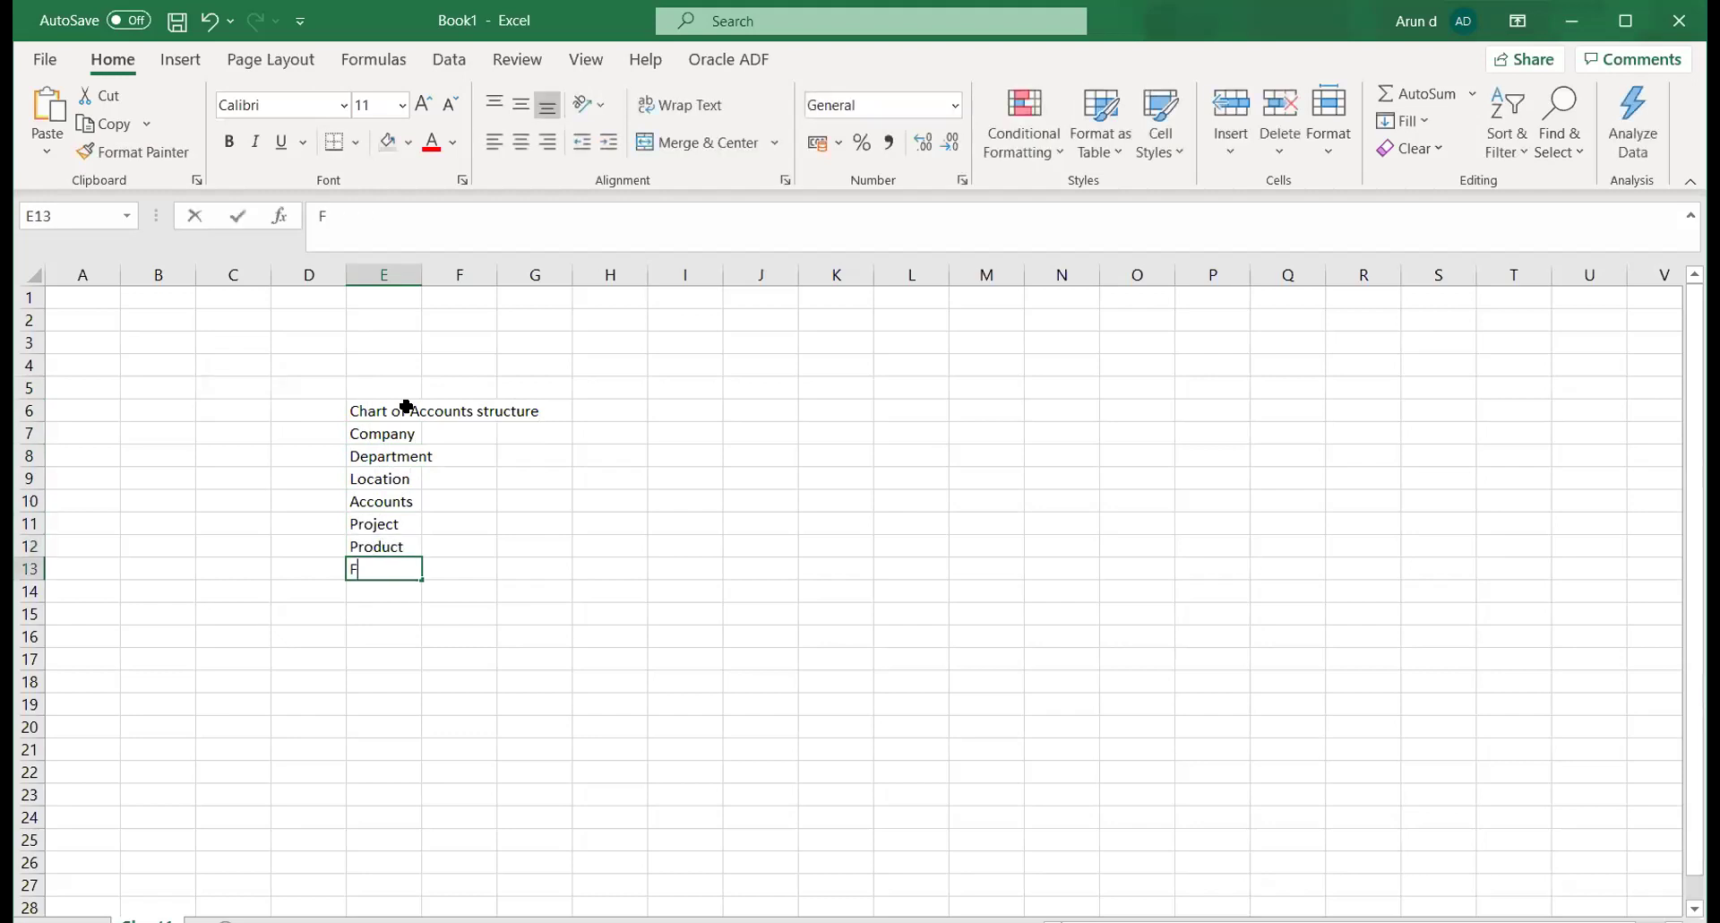
pyautogui.write('uture')
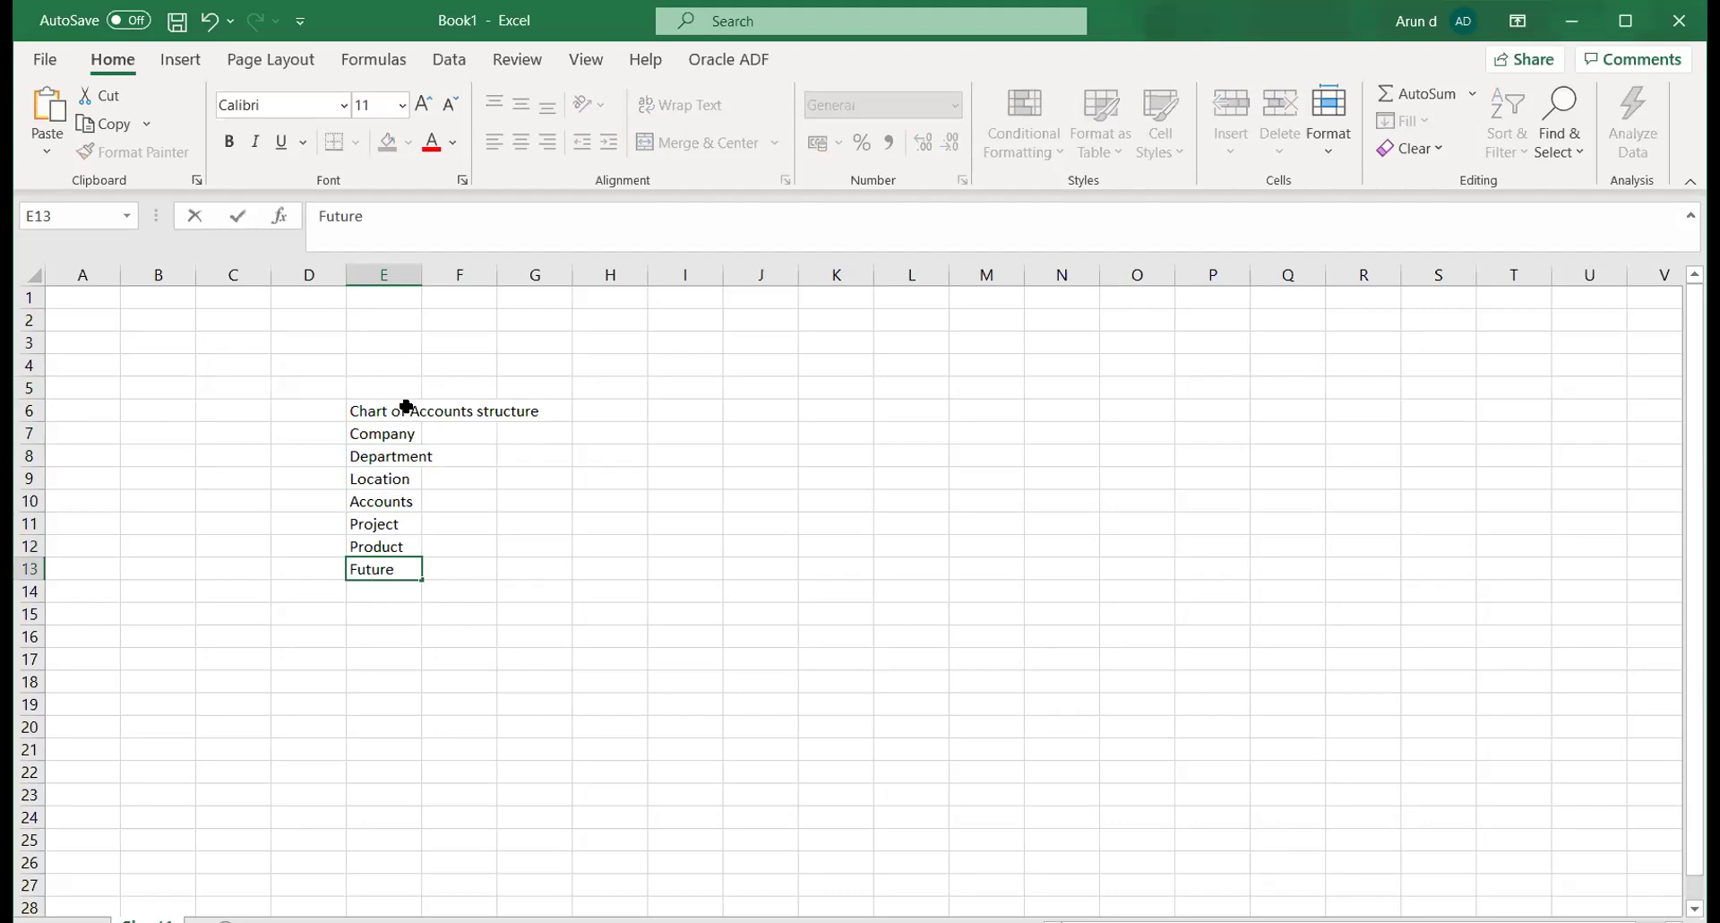
pyautogui.press('Return')
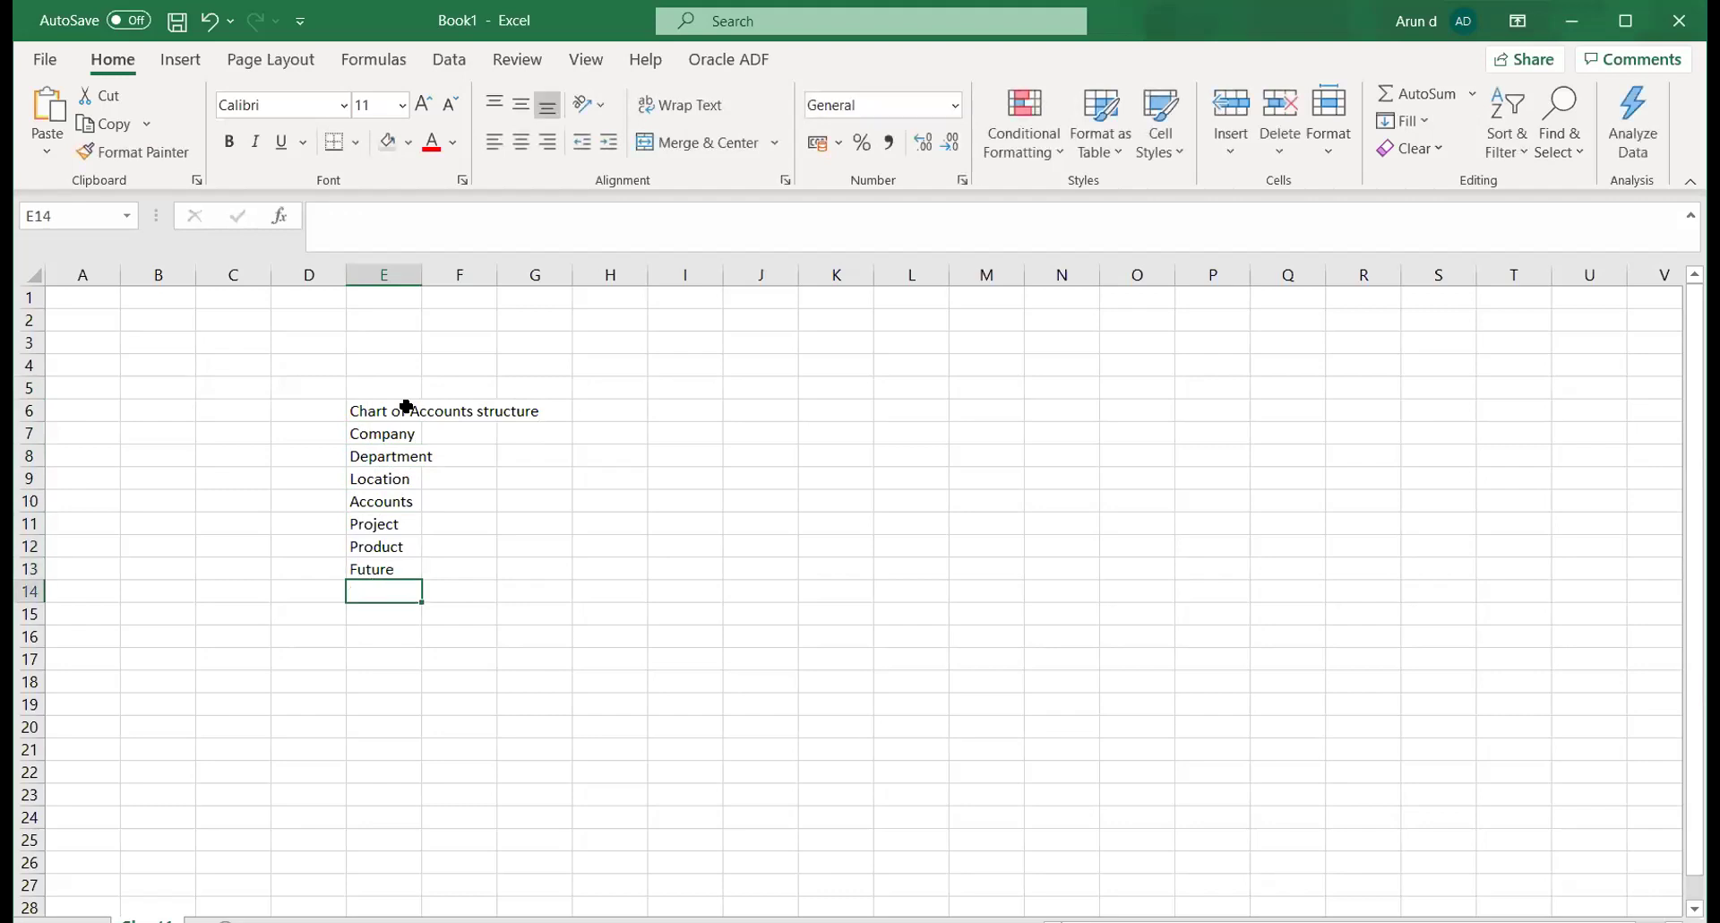
pyautogui.doubleClick(422, 274)
pyautogui.click(384, 478)
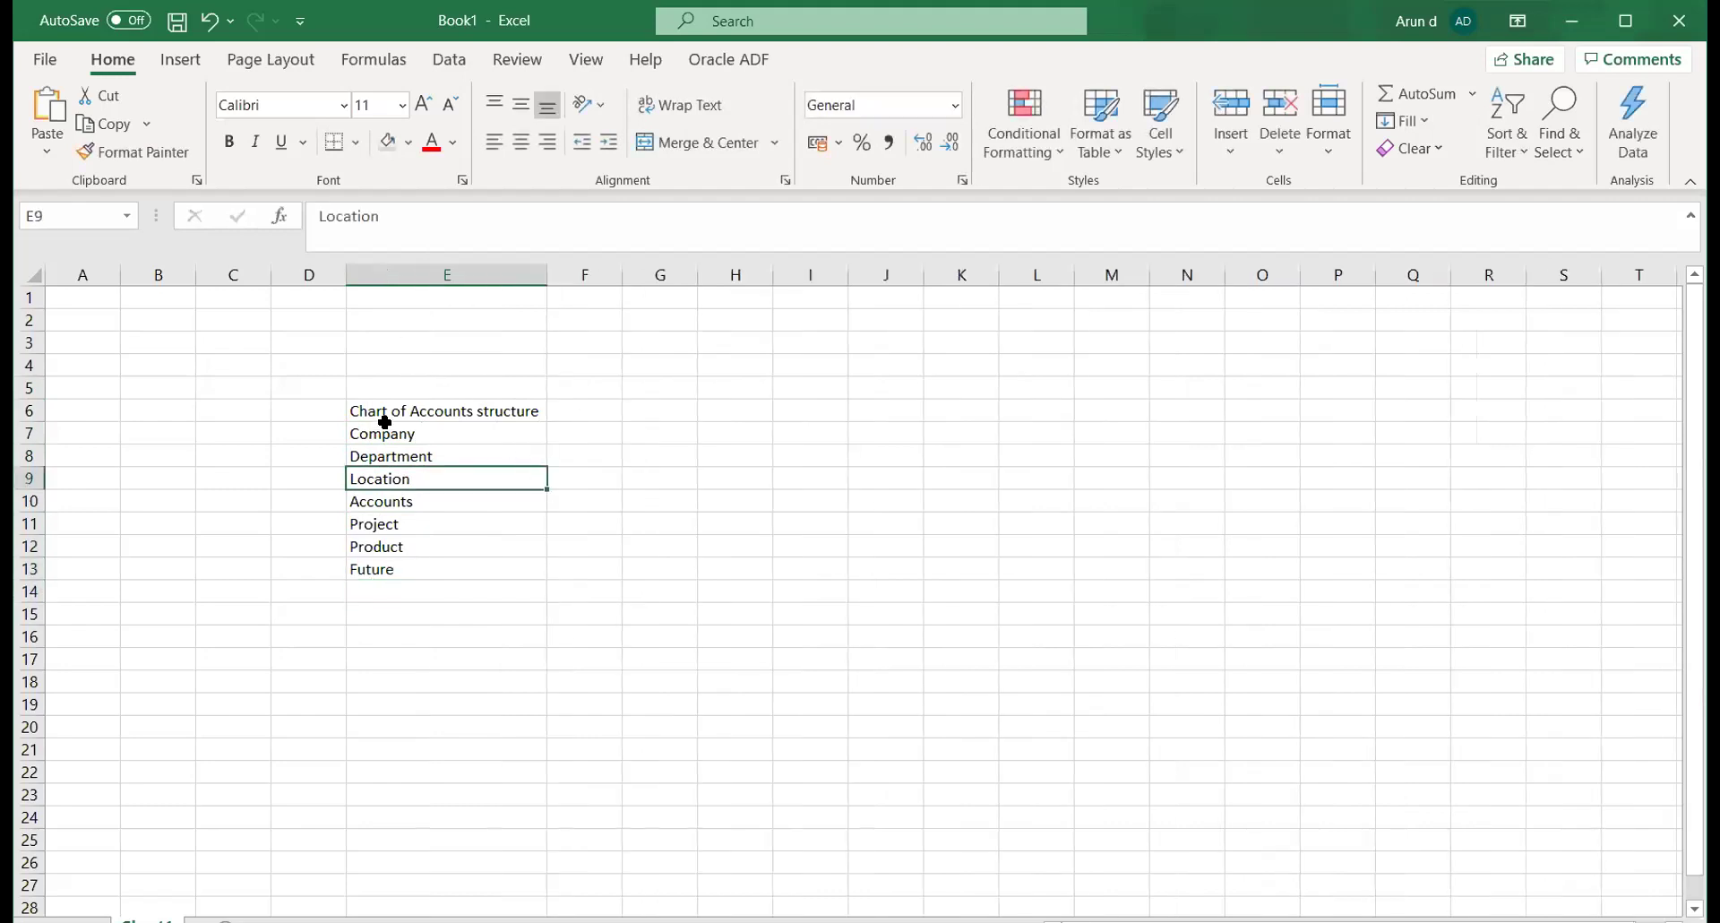
# Number the segments from 1 to 7 in cells D7 to D13 by filling a series down from 1.
pyautogui.click(301, 433)
pyautogui.write('1')
pyautogui.press('Return')
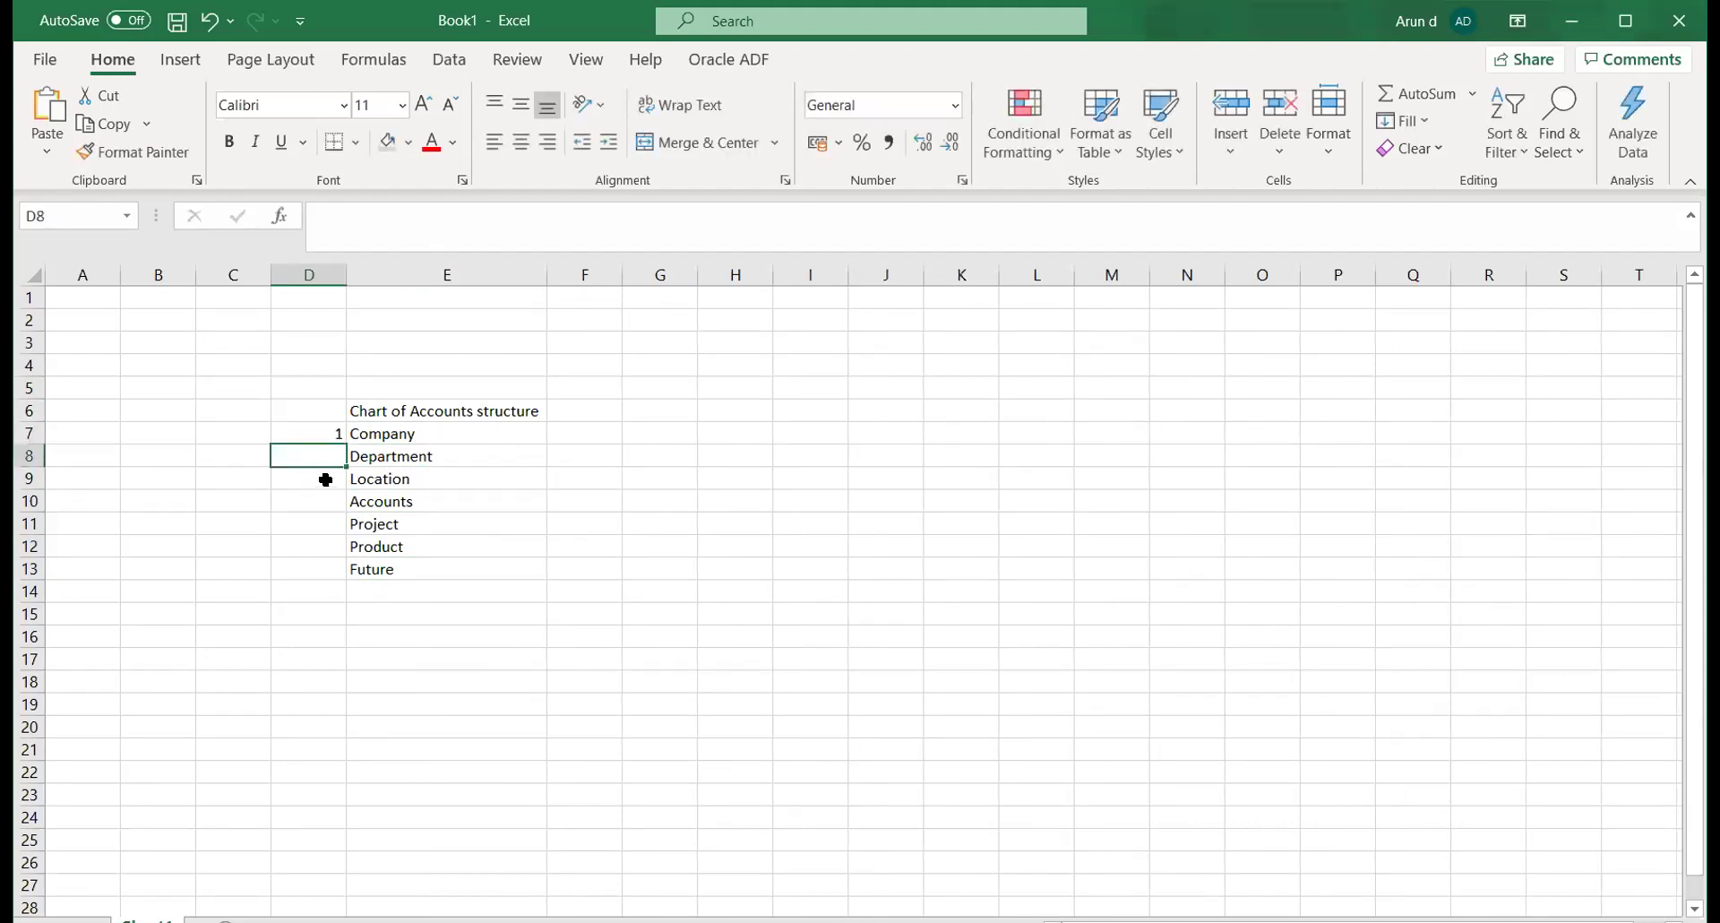
pyautogui.click(345, 435)
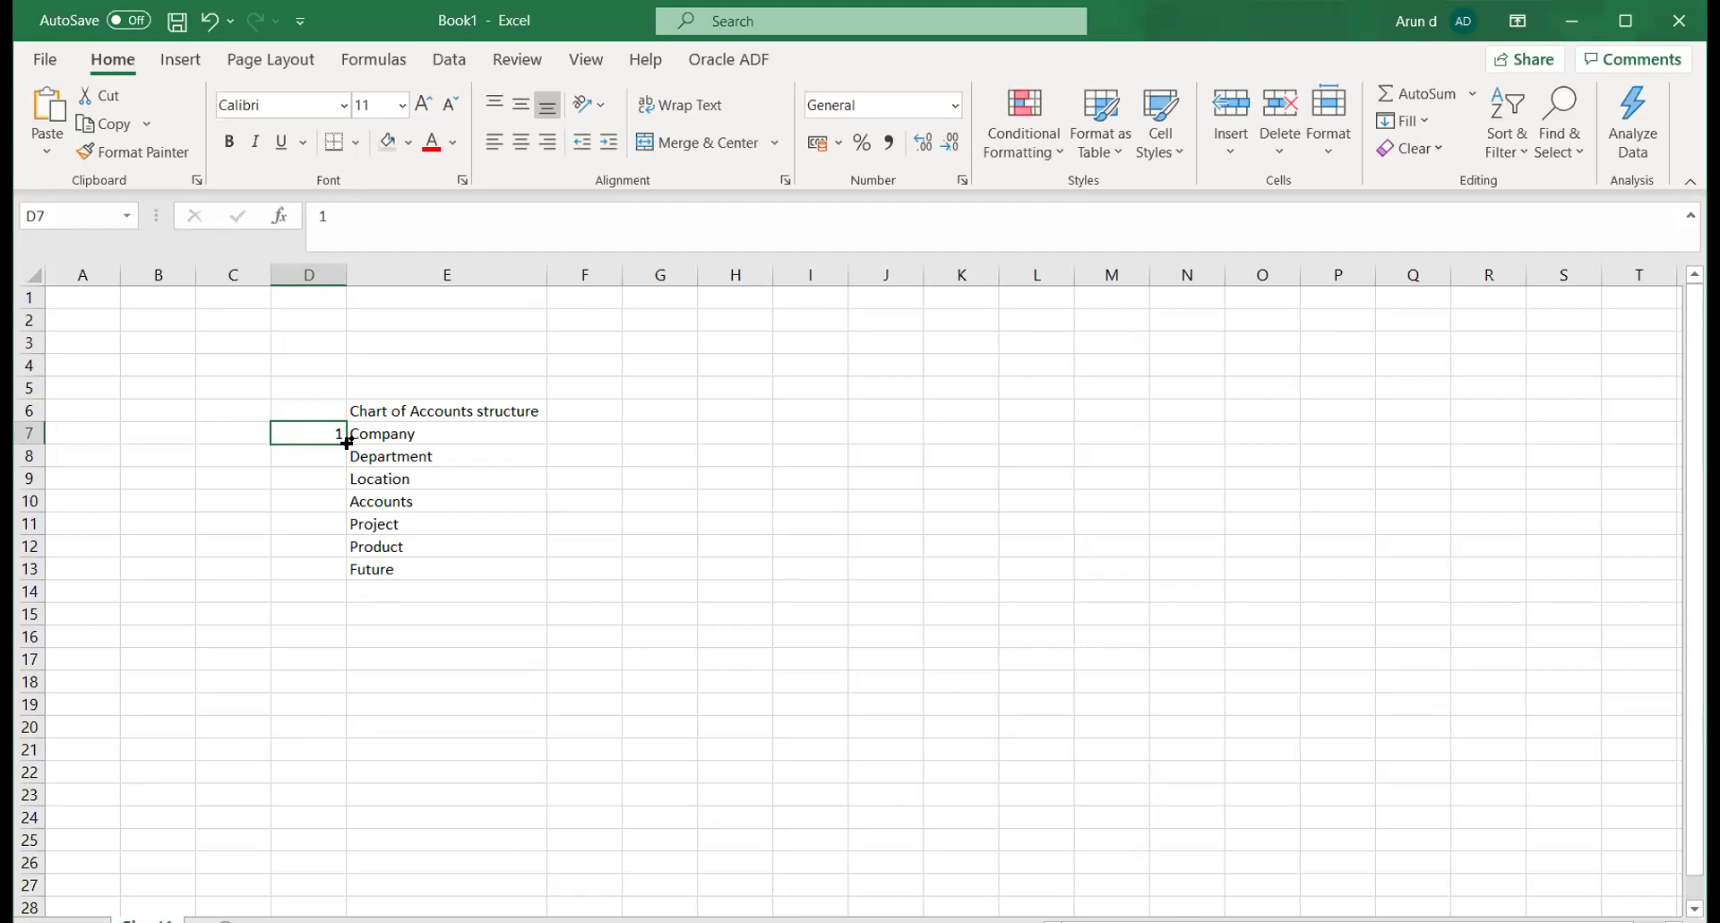
pyautogui.doubleClick(345, 459)
# Try to apply a fill color to the segments Company to Accounts in cells E7 to E10.
pyautogui.click(511, 529)
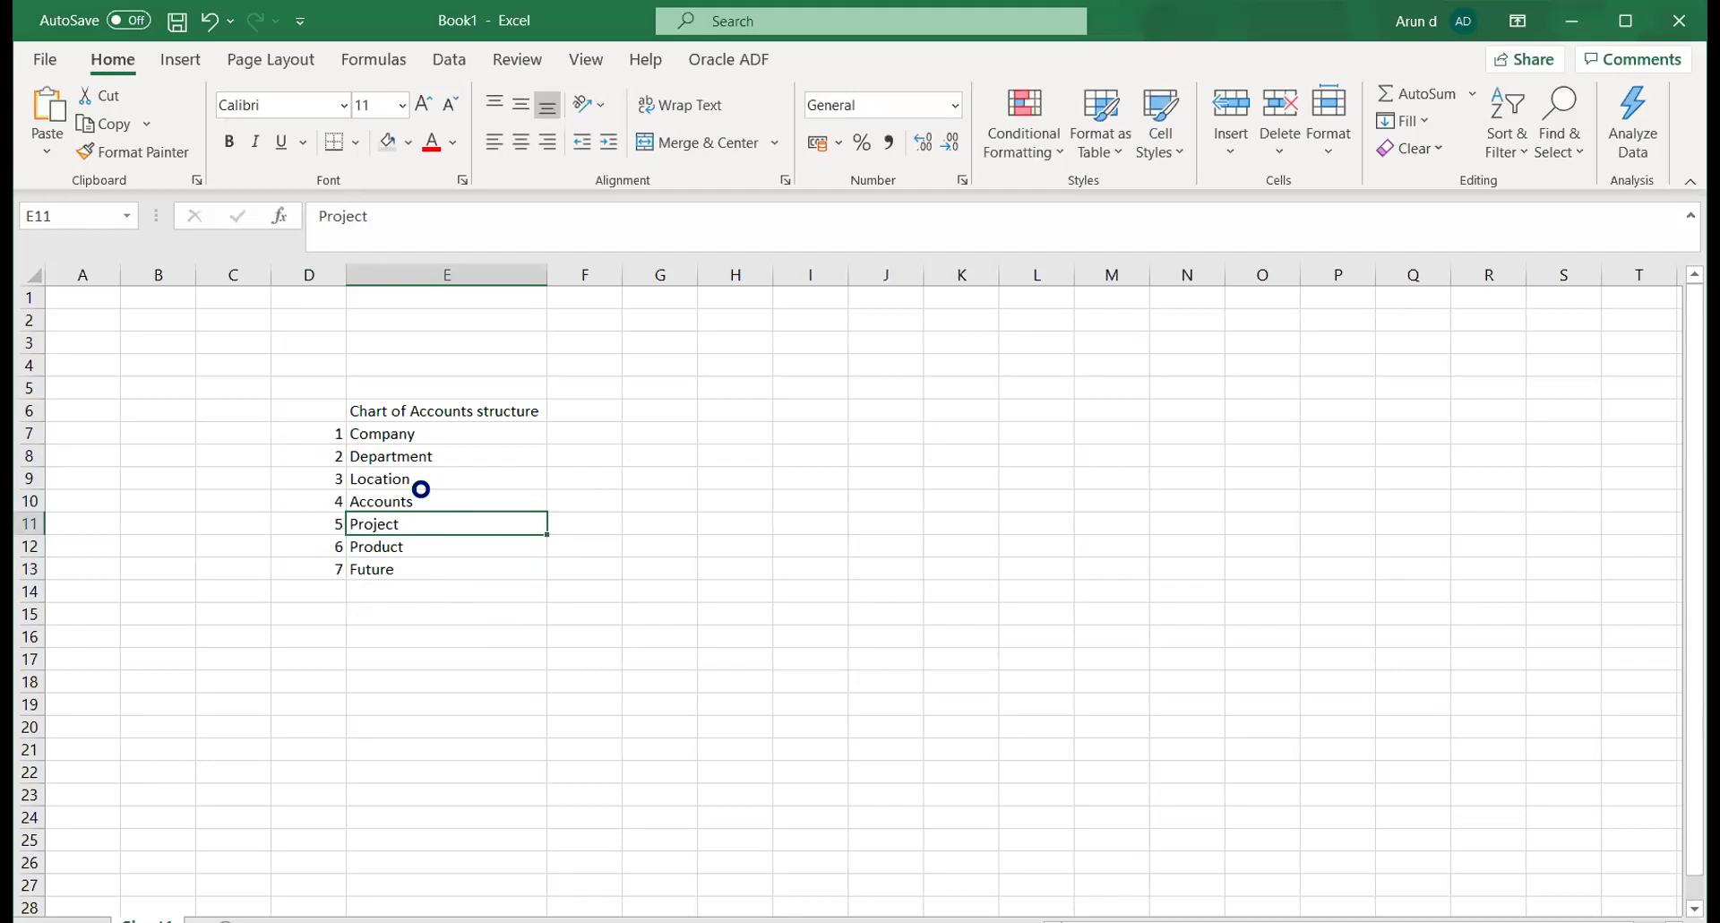
pyautogui.click(387, 636)
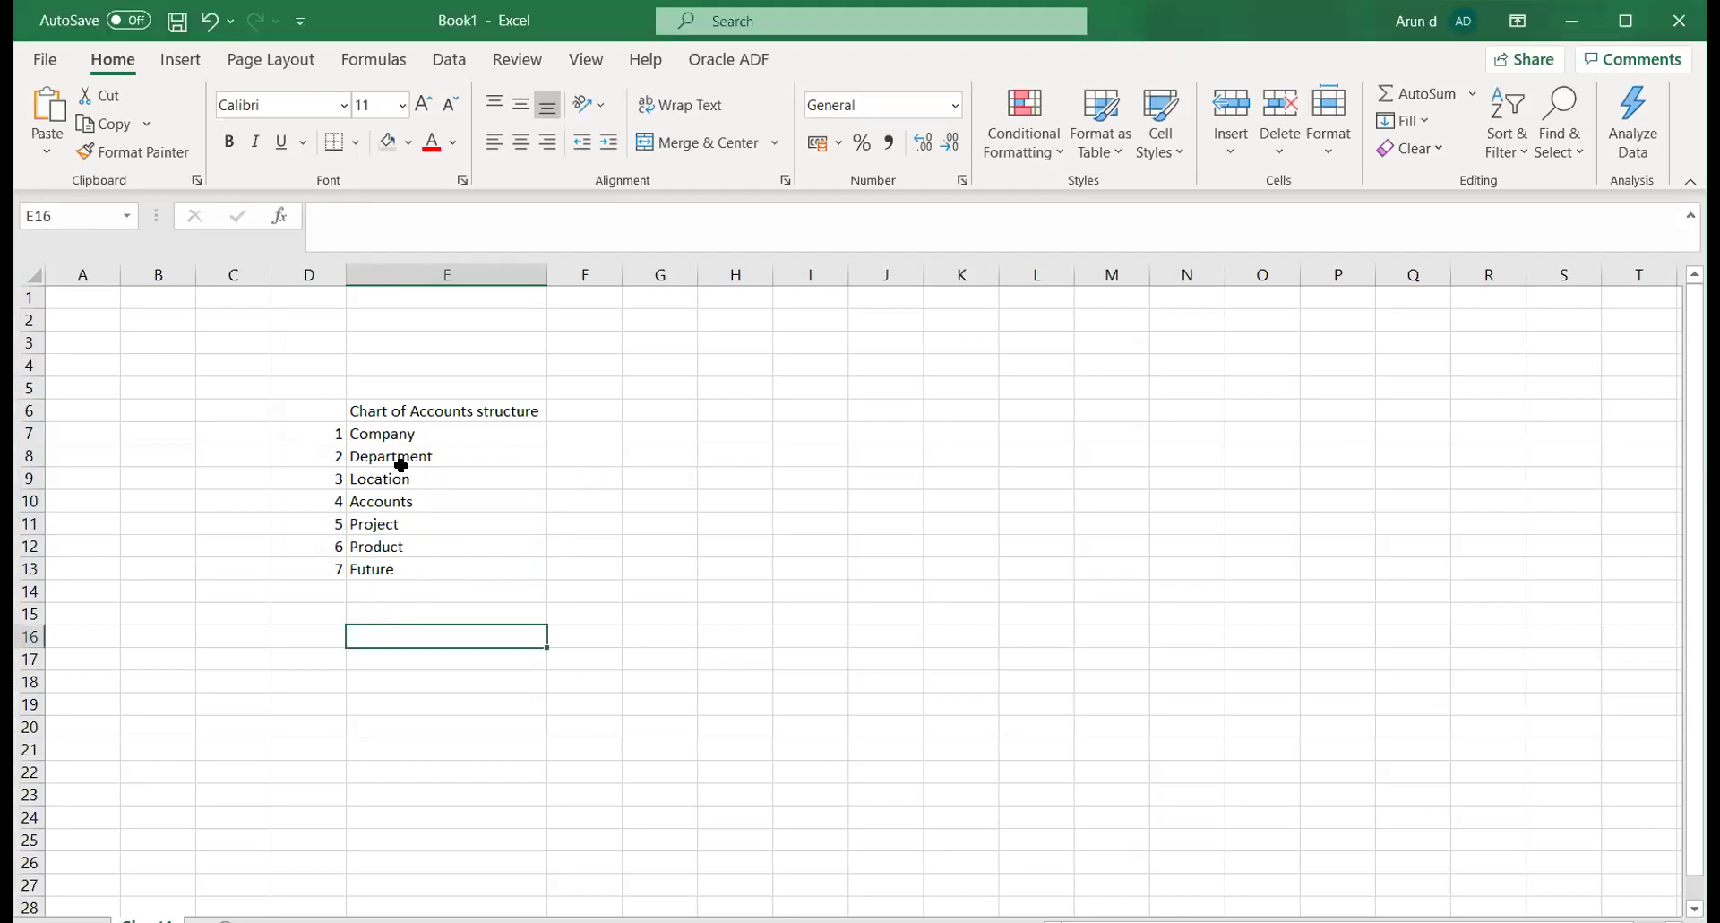
pyautogui.moveTo(414, 432); pyautogui.dragTo(411, 488)
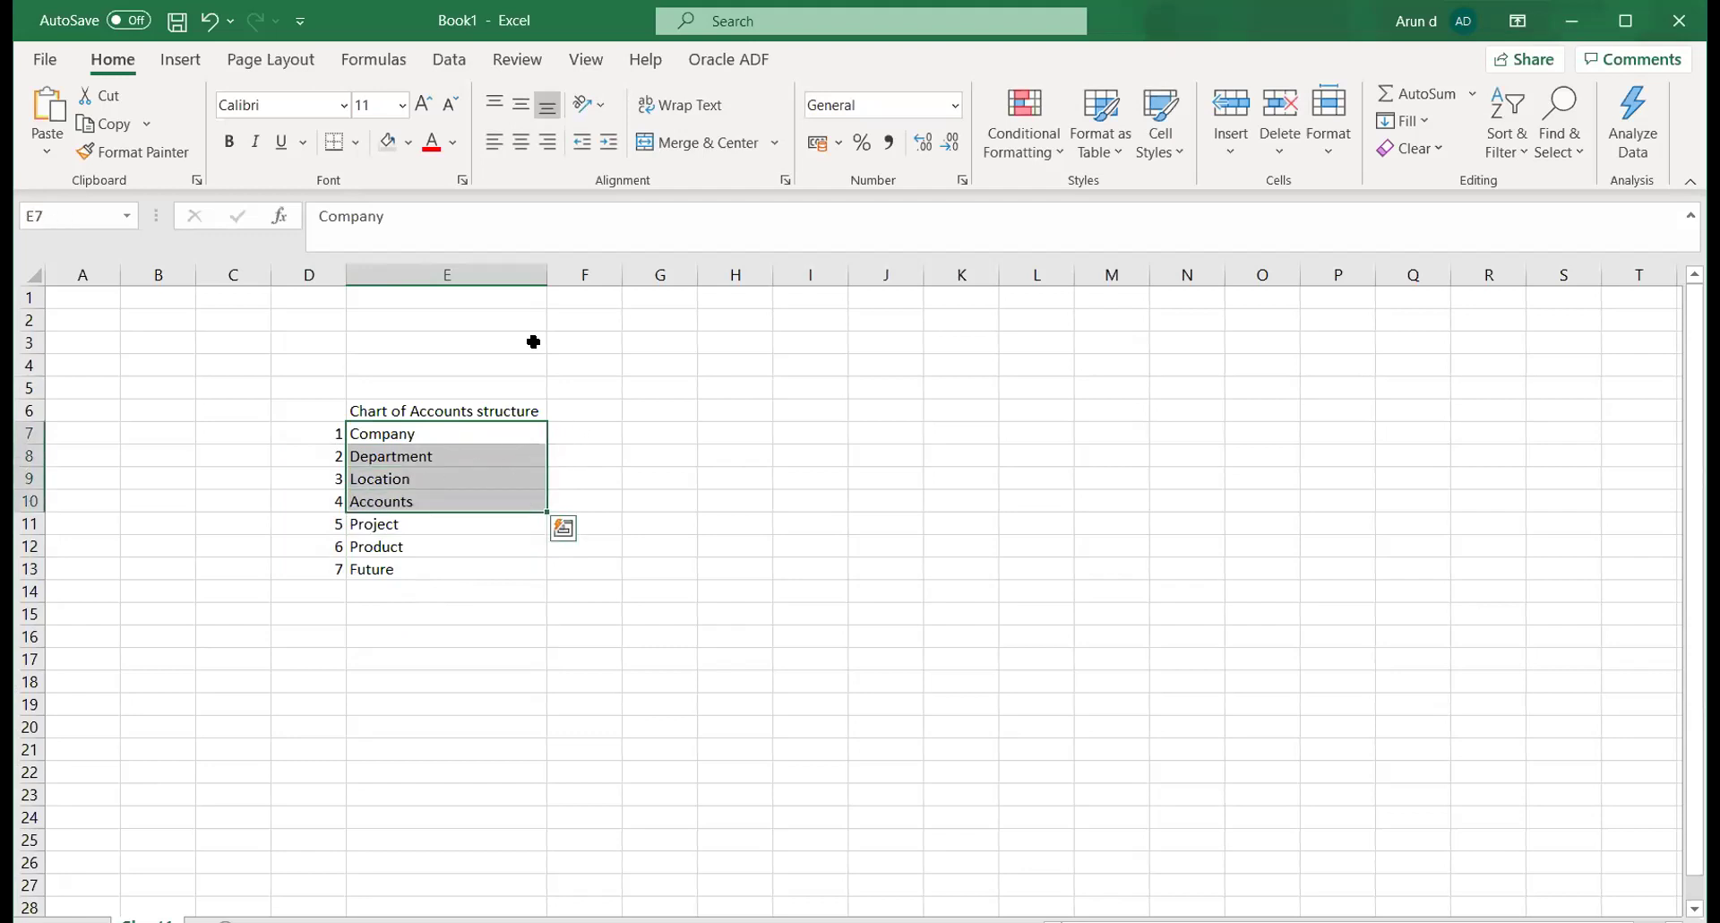
pyautogui.click(409, 143)
pyautogui.click(562, 445)
pyautogui.click(563, 446)
pyautogui.moveTo(502, 428); pyautogui.dragTo(493, 499)
pyautogui.click(408, 146)
pyautogui.click(457, 247)
pyautogui.click(498, 429)
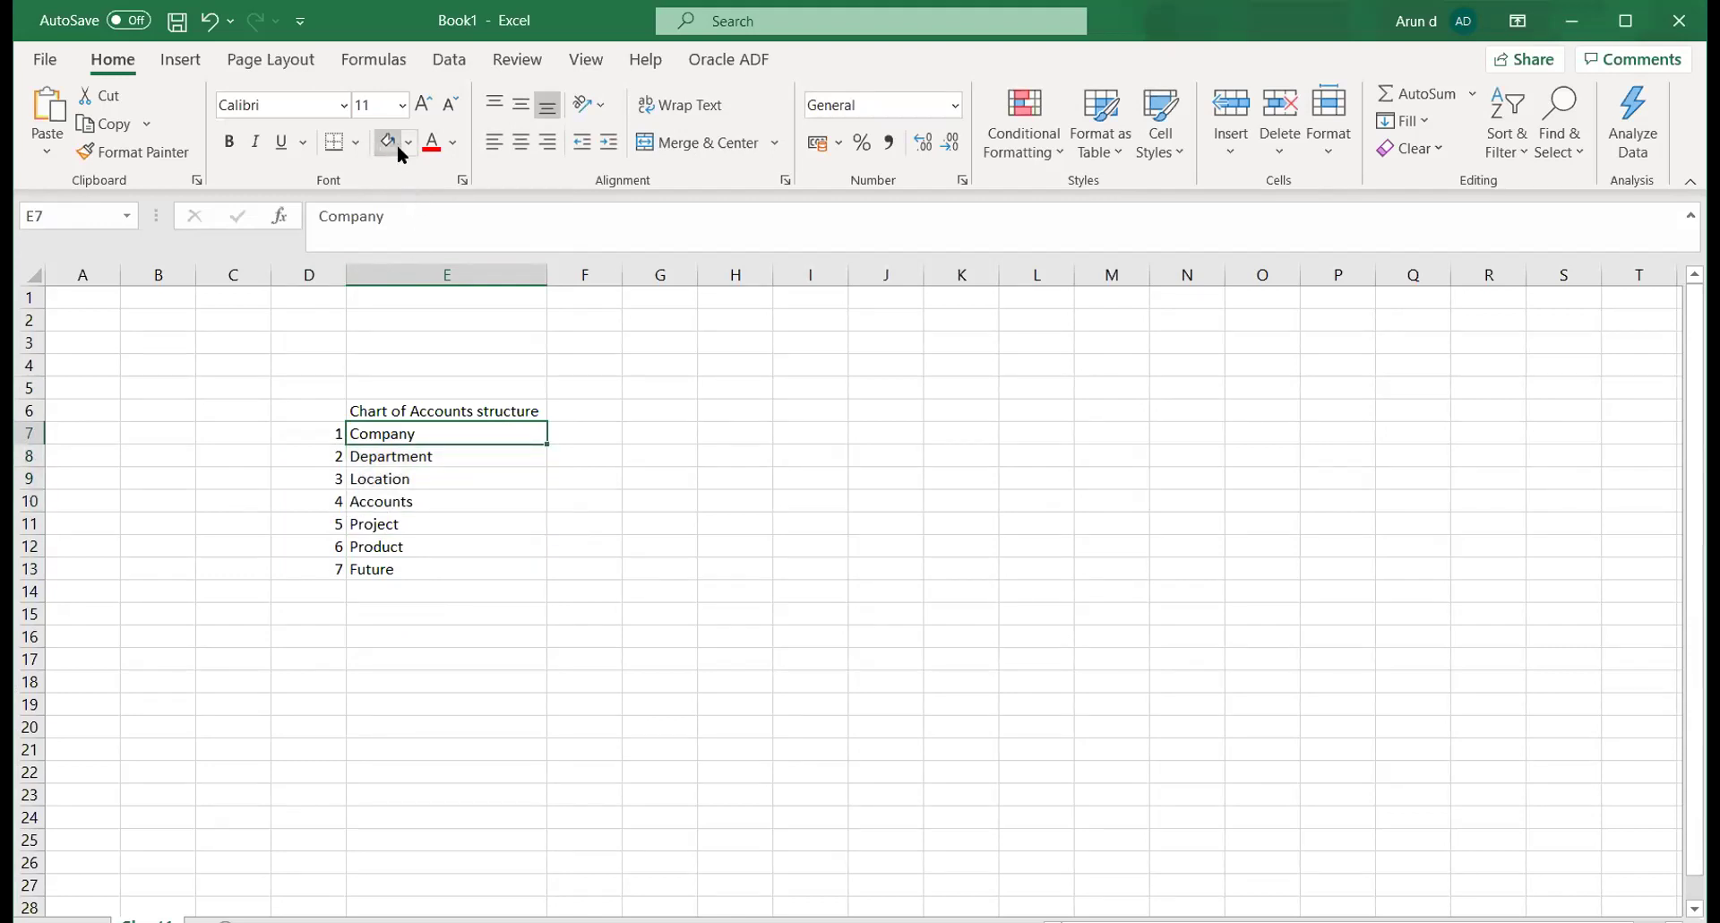
pyautogui.click(605, 518)
pyautogui.click(474, 435)
pyautogui.click(582, 428)
pyautogui.moveTo(580, 432); pyautogui.dragTo(571, 498)
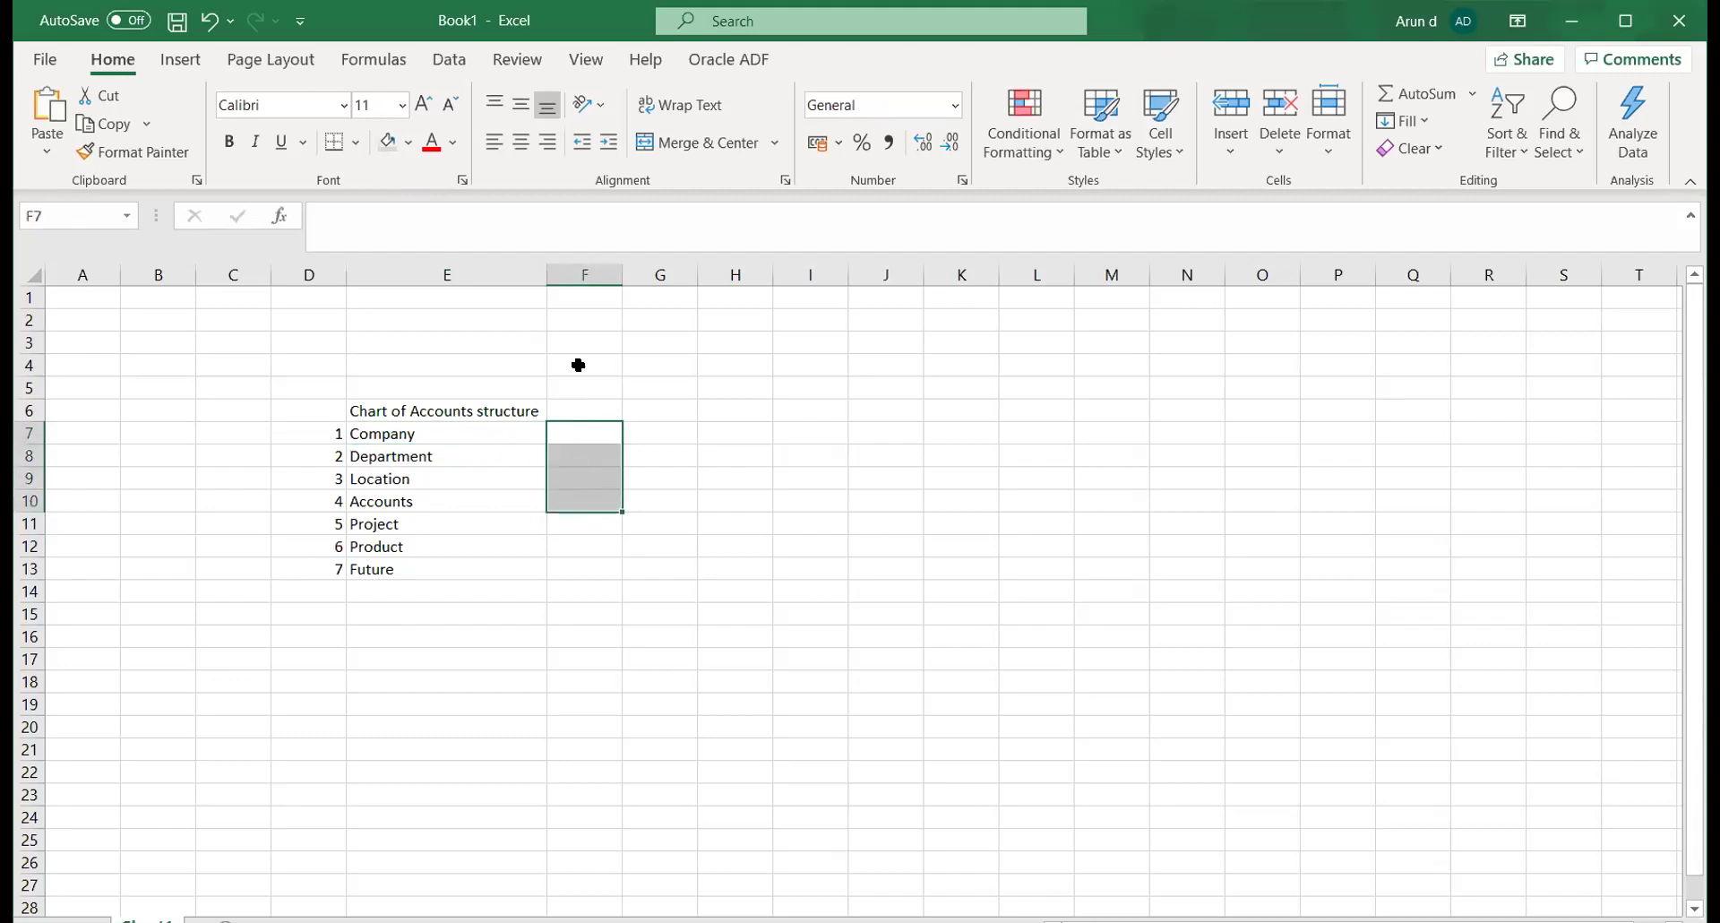
pyautogui.click(656, 490)
pyautogui.moveTo(570, 424); pyautogui.dragTo(587, 503)
pyautogui.click(285, 435)
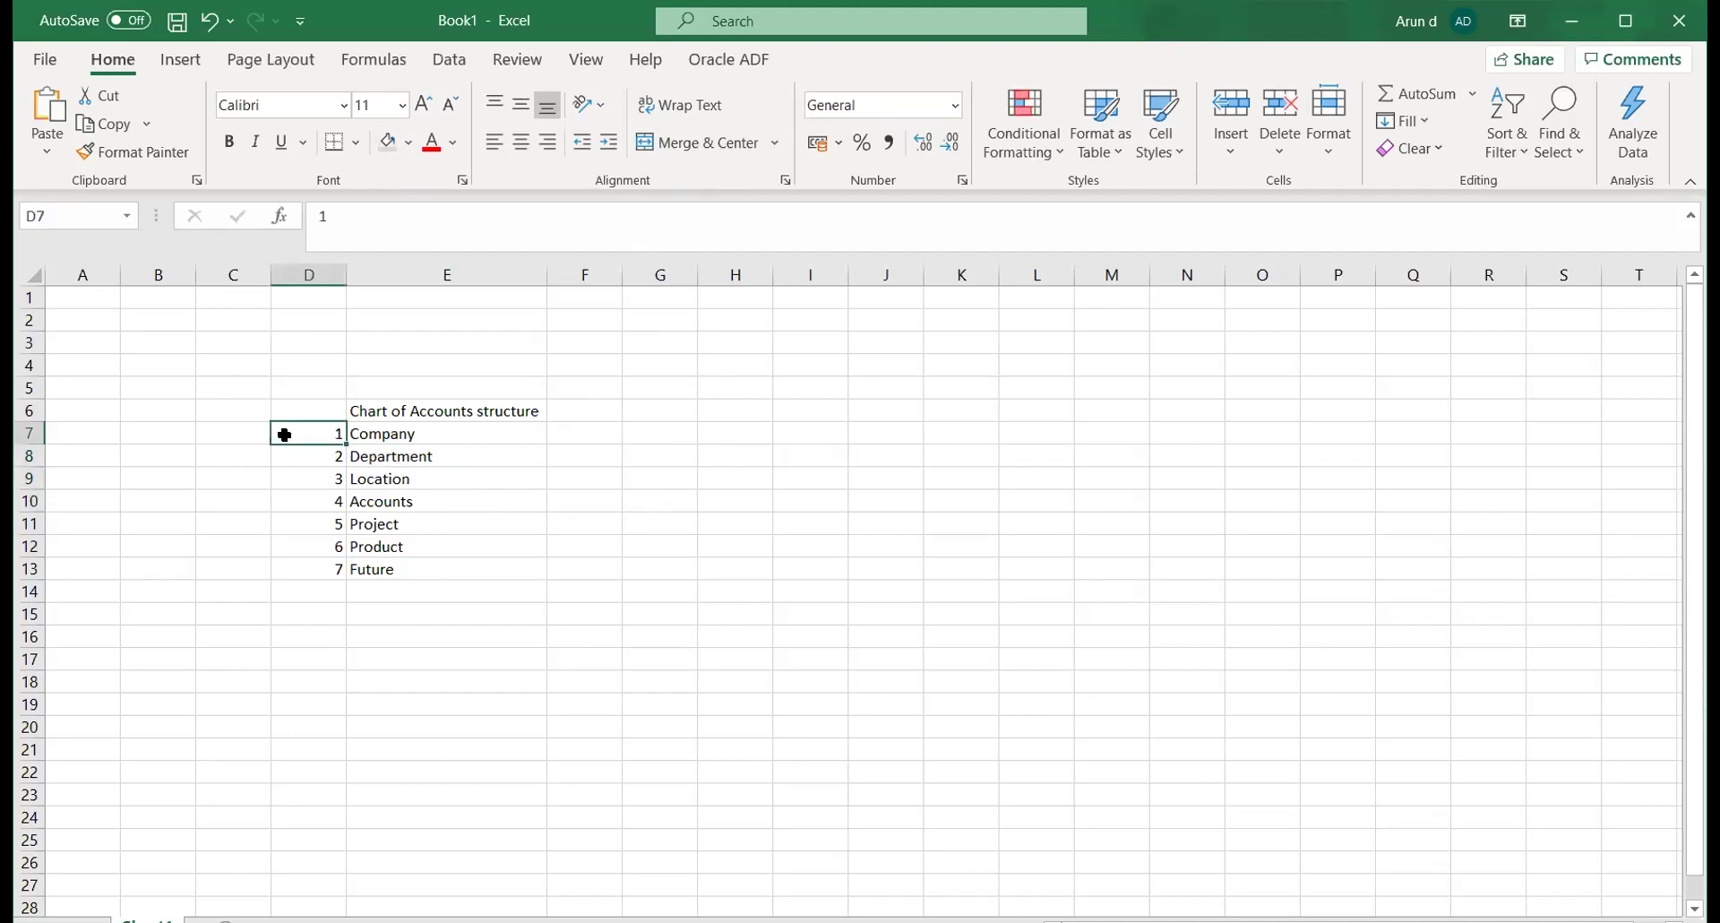
pyautogui.click(288, 479)
pyautogui.click(286, 520)
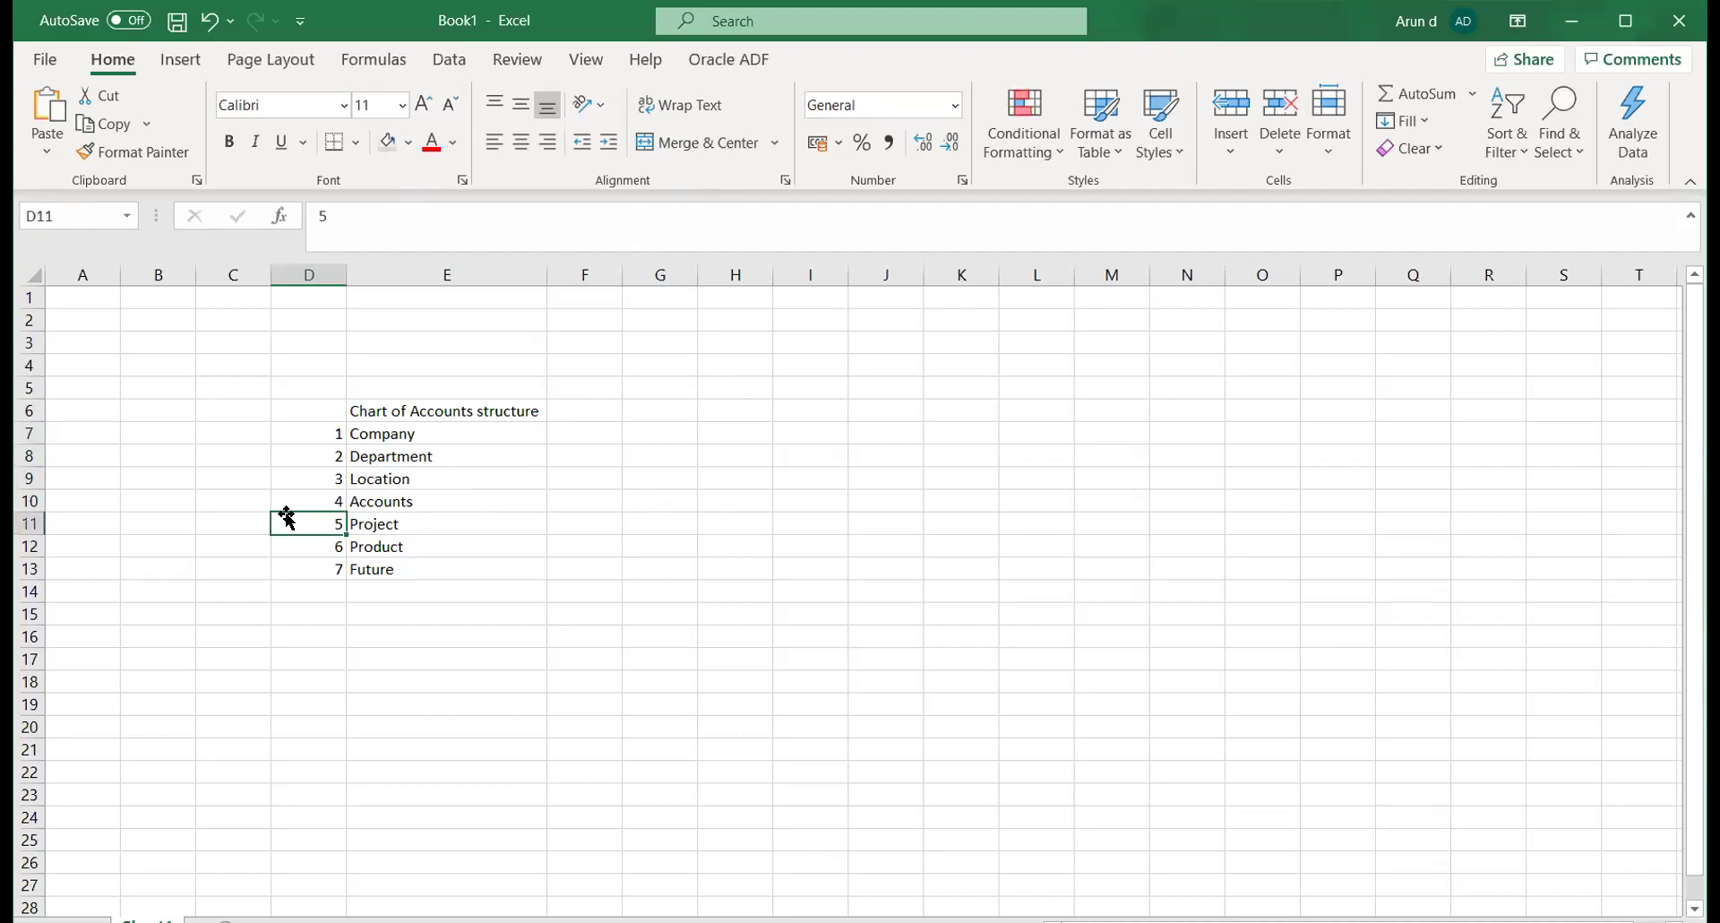
pyautogui.click(295, 543)
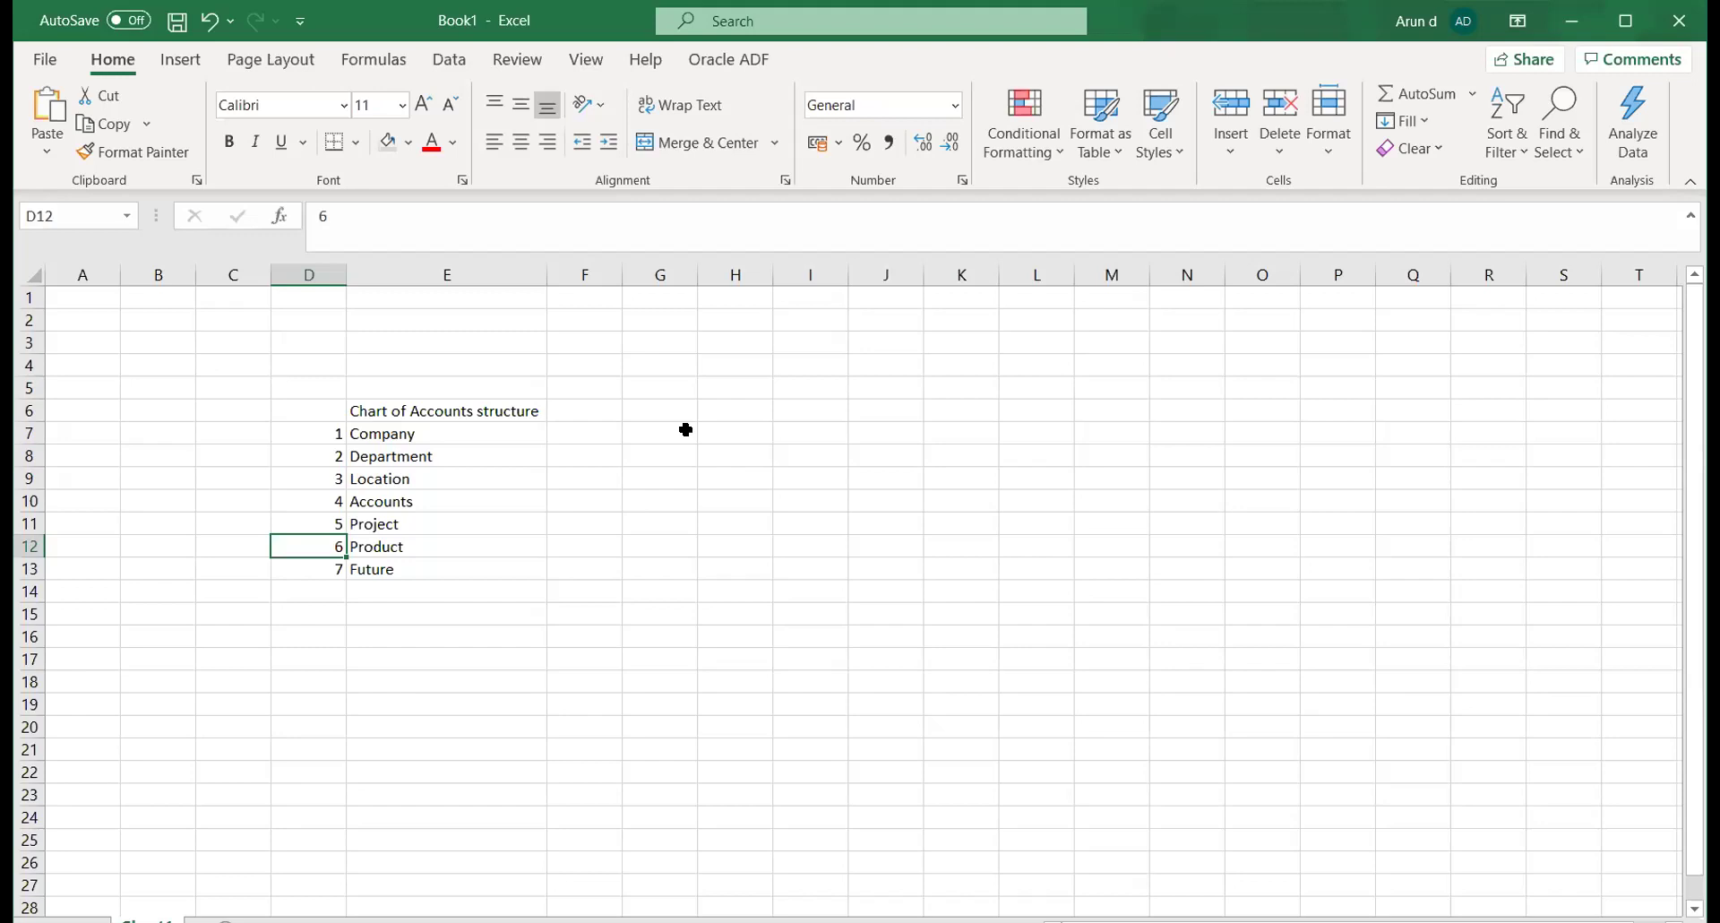
pyautogui.click(606, 434)
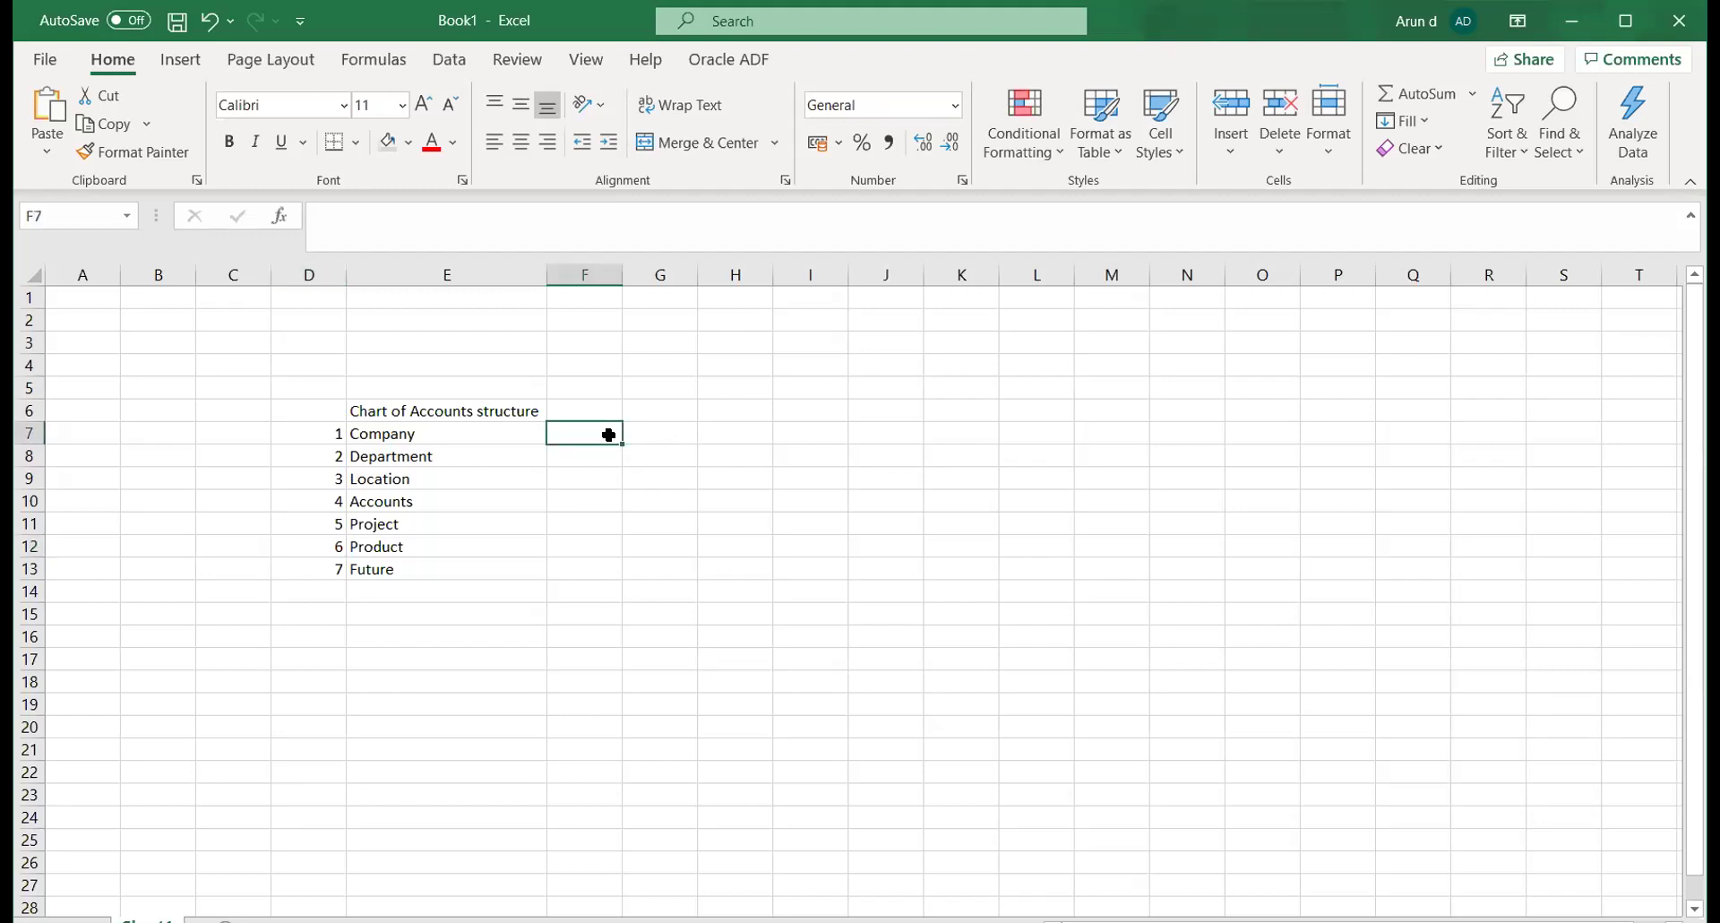
pyautogui.click(659, 430)
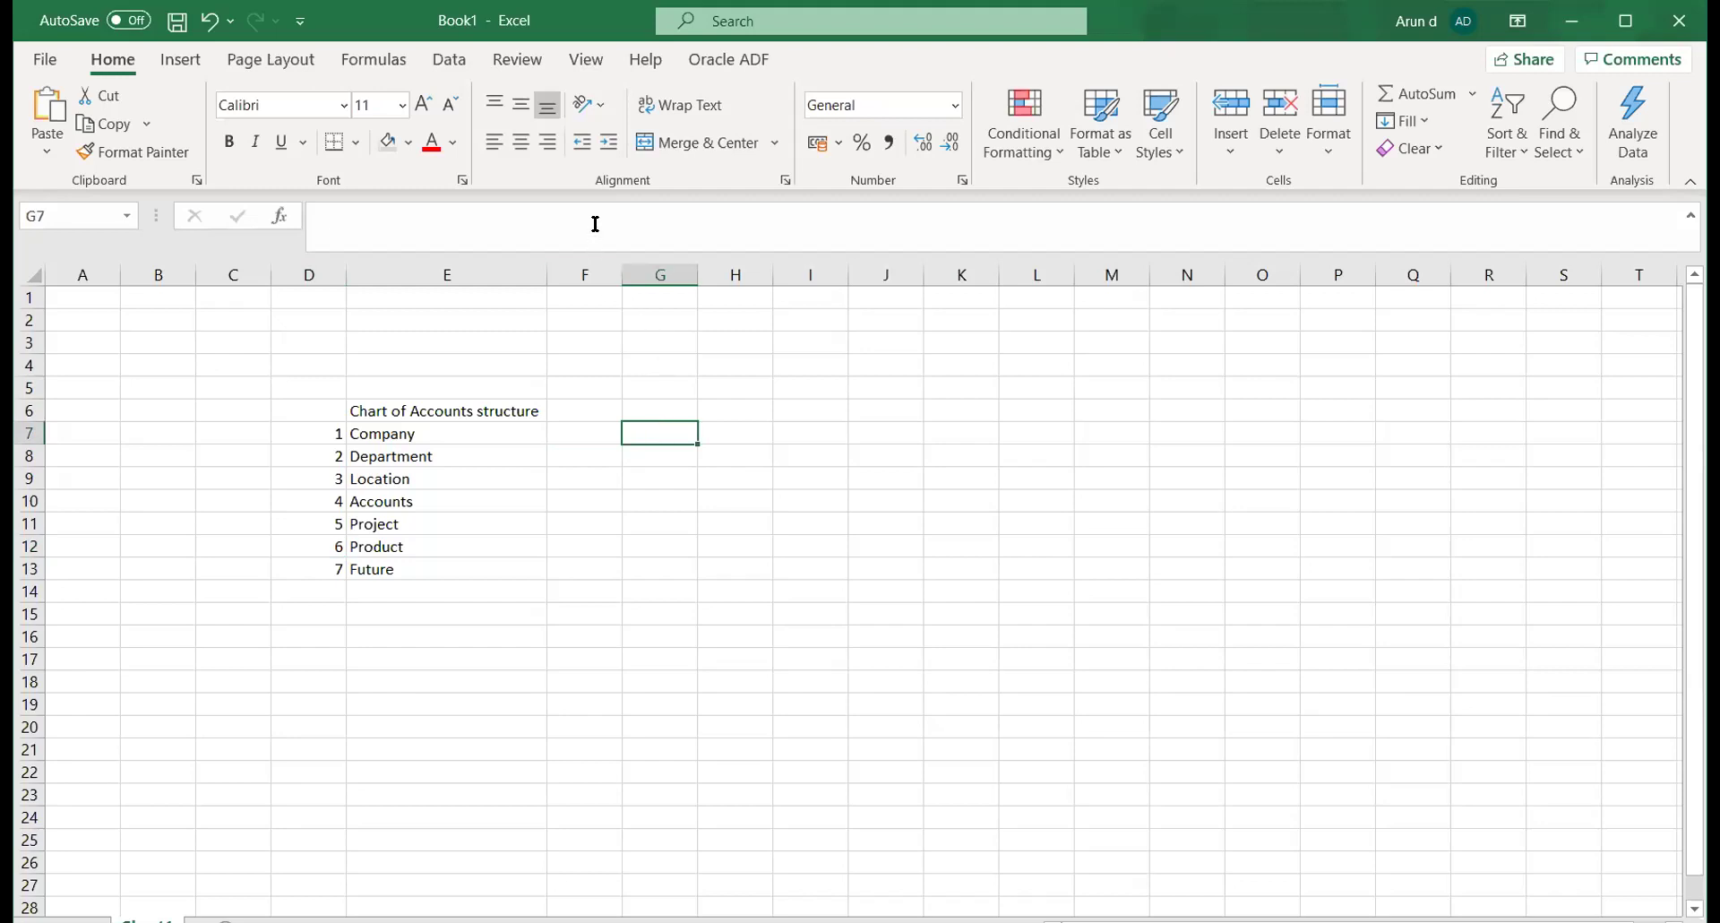
pyautogui.click(704, 502)
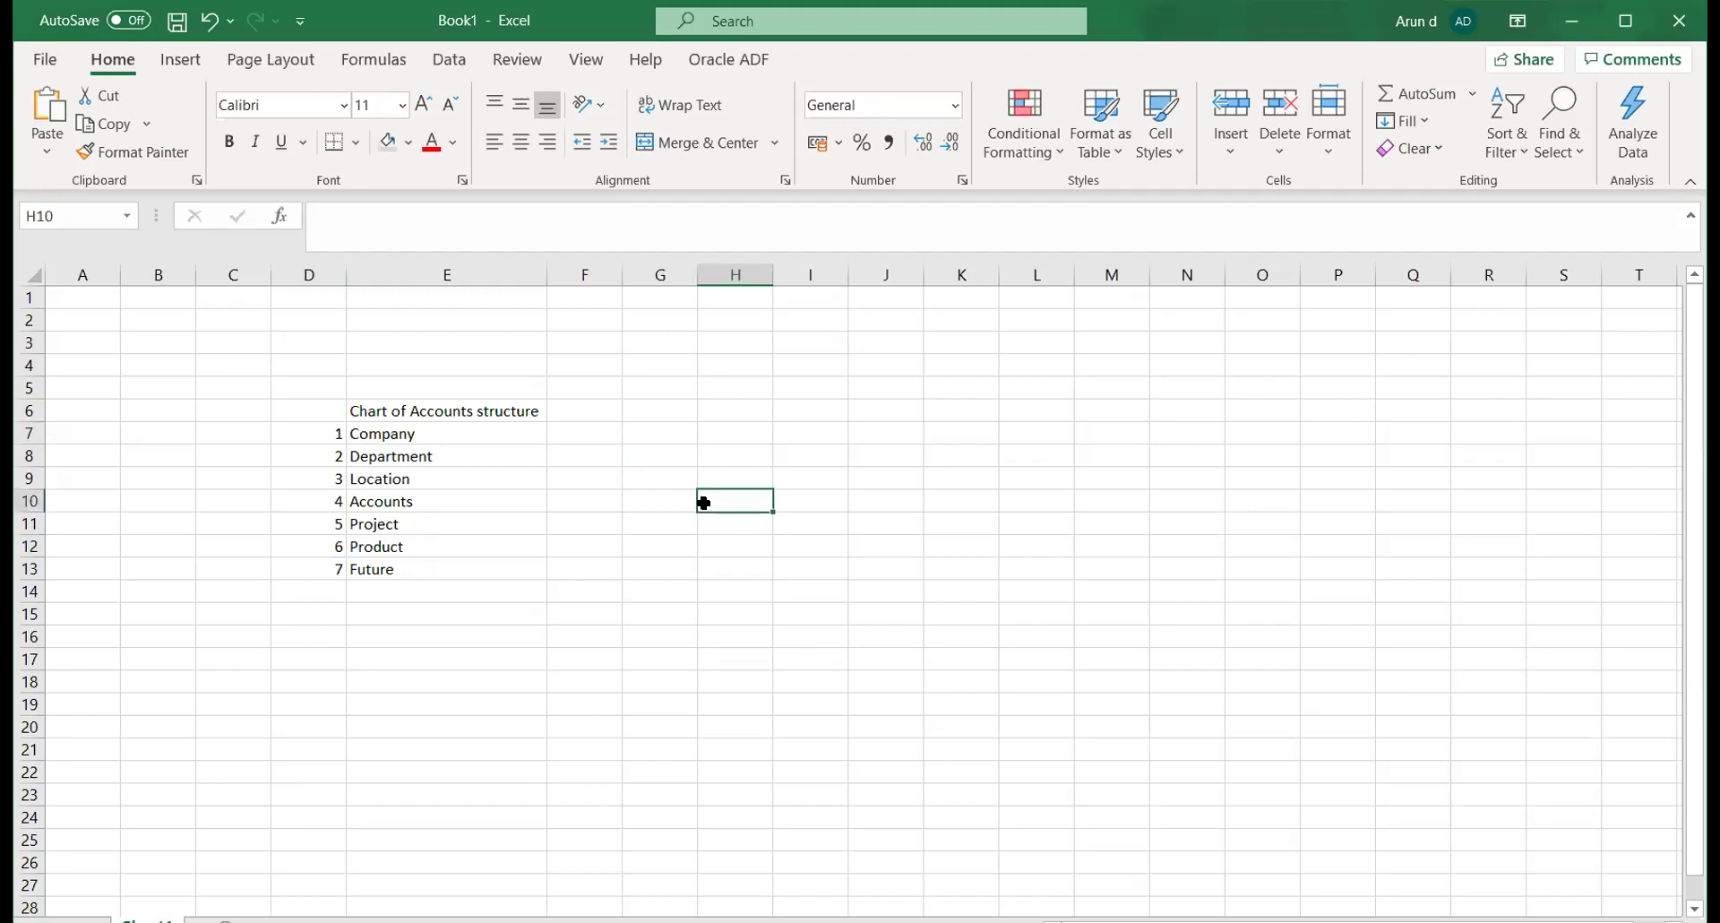
# List the example segments Company, Location and Accounts in cells G8 to G10.
pyautogui.doubleClick(663, 452)
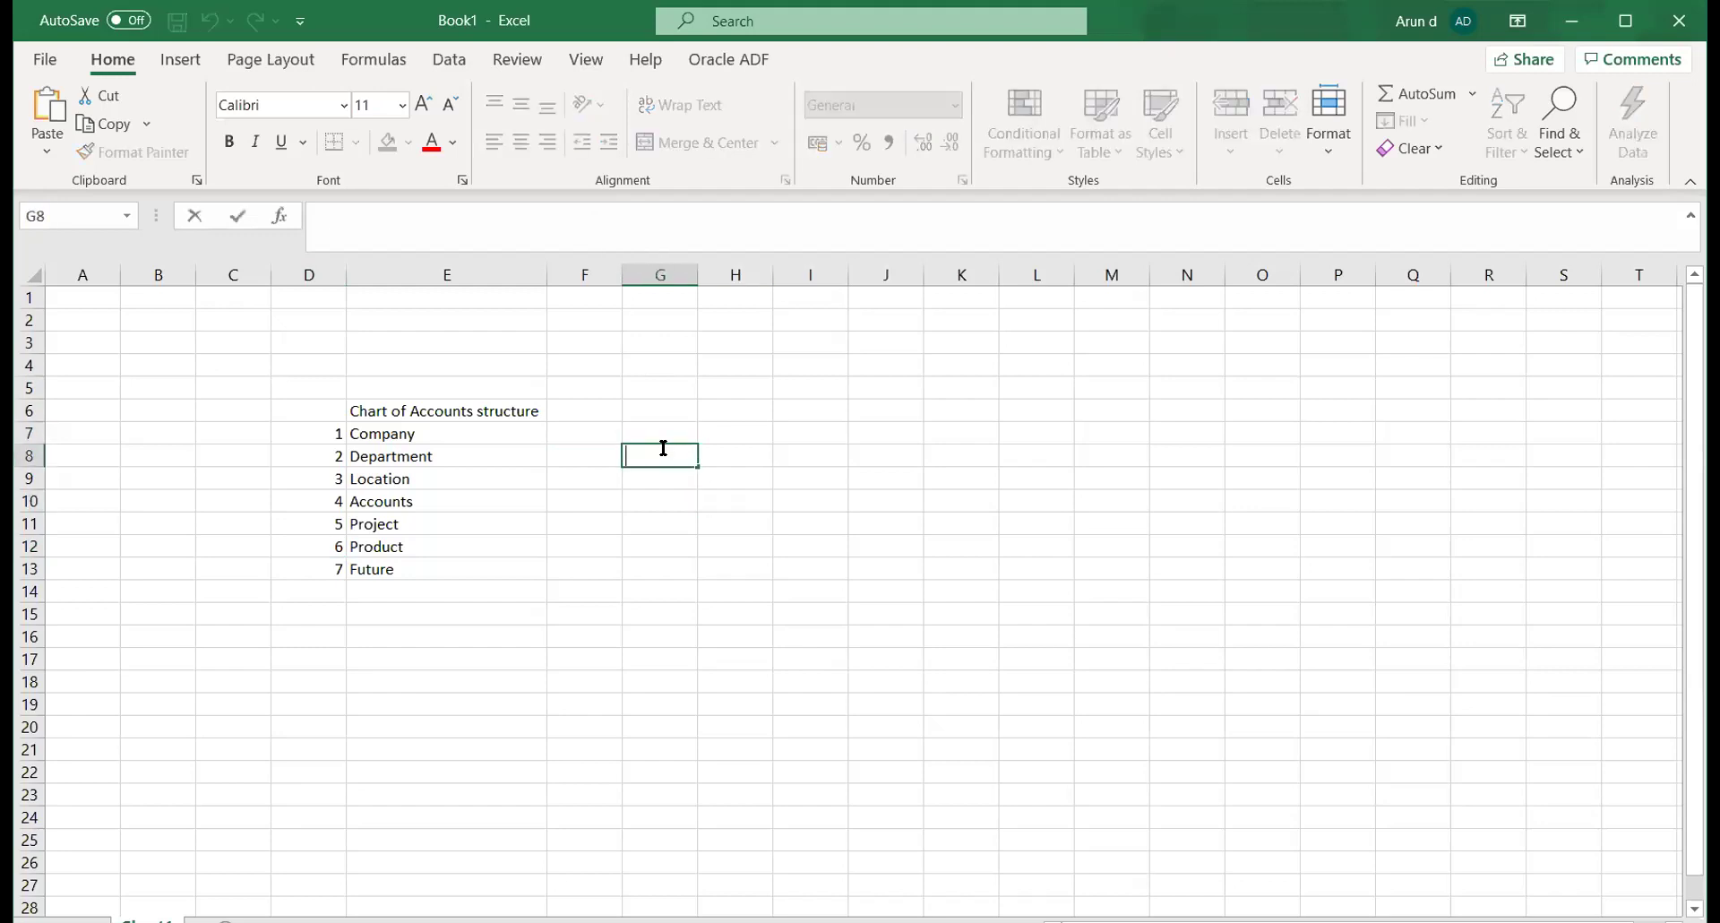
pyautogui.write('Company')
pyautogui.hotkey('ctrl', 'Return')
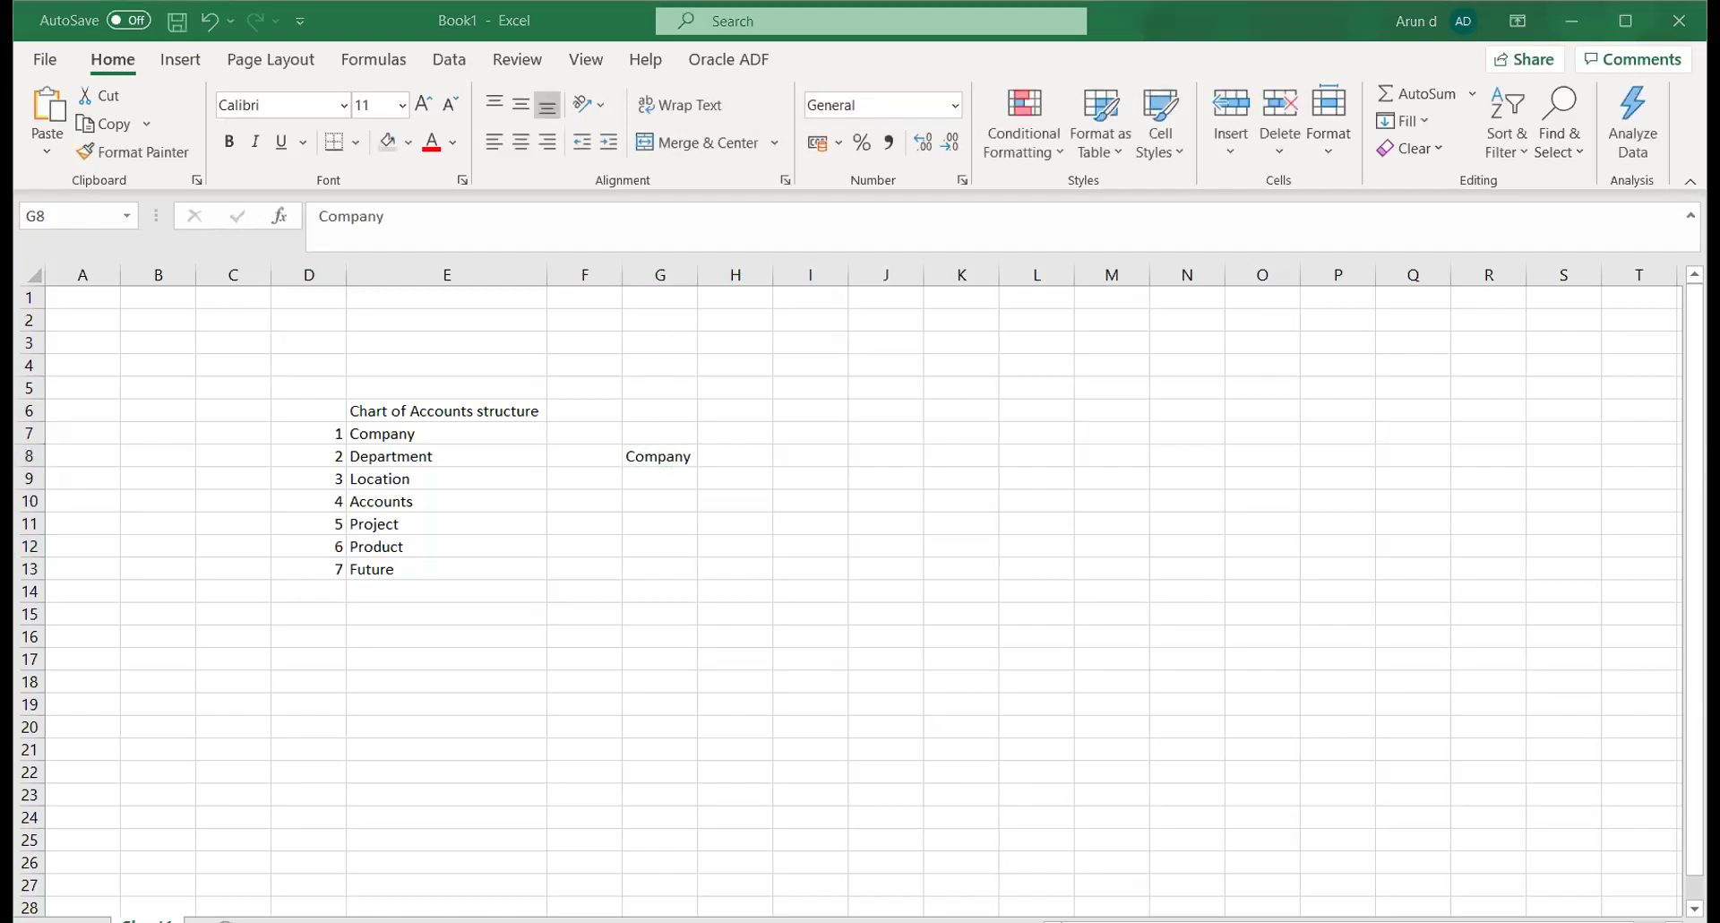
pyautogui.click(643, 482)
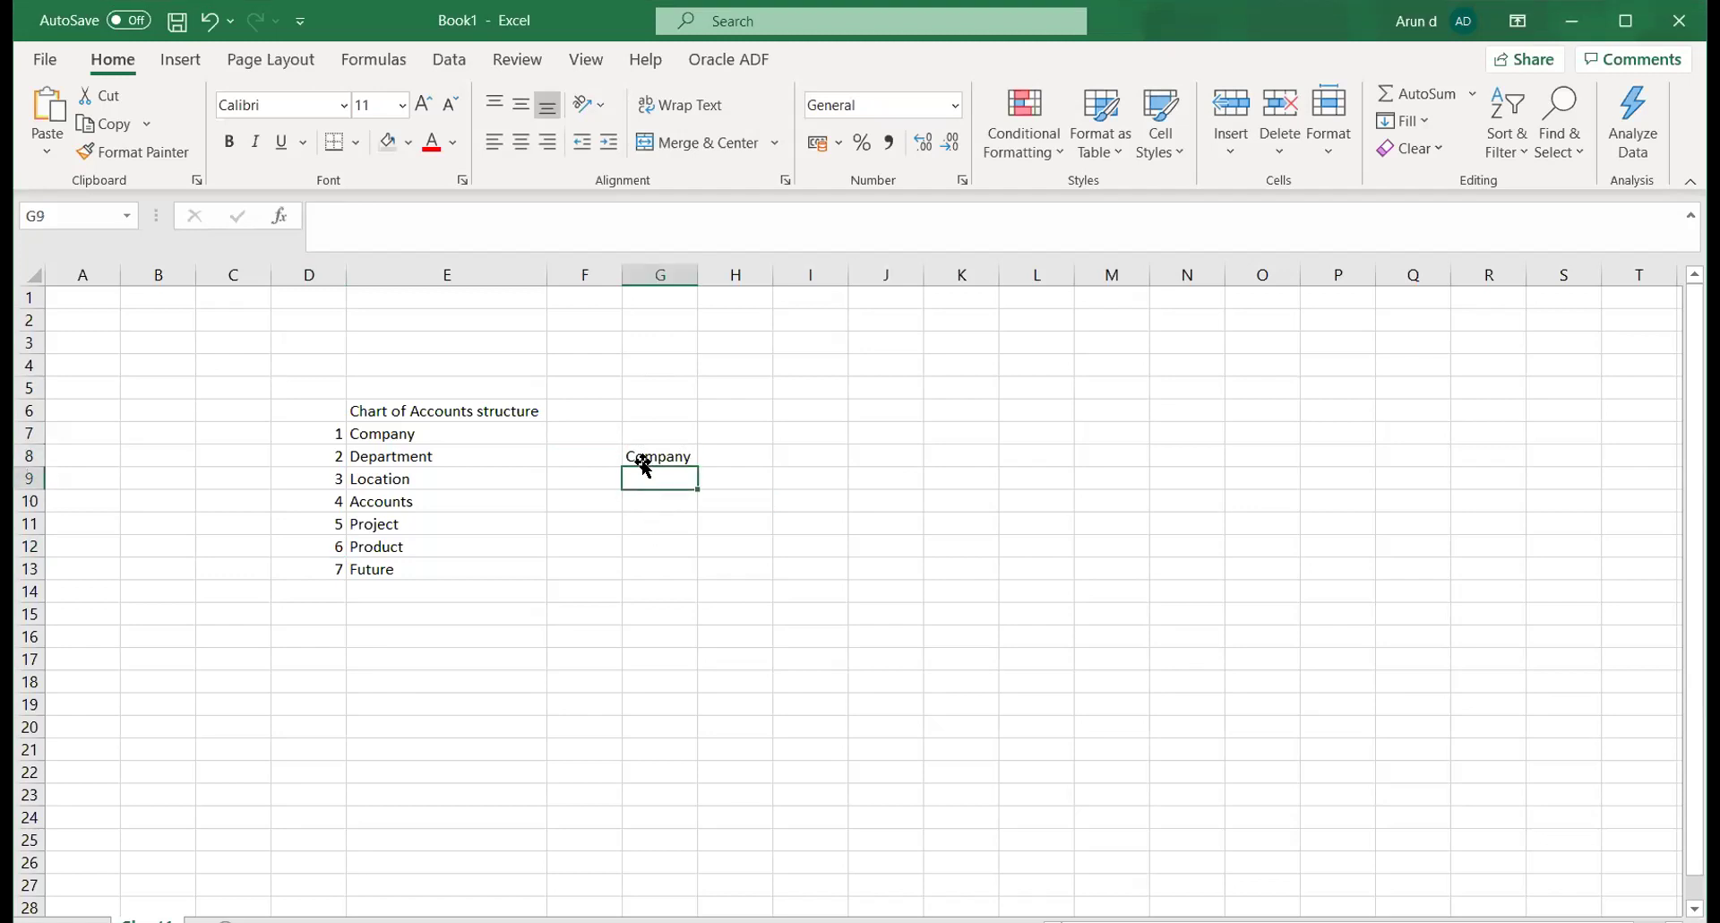
pyautogui.write('Loca')
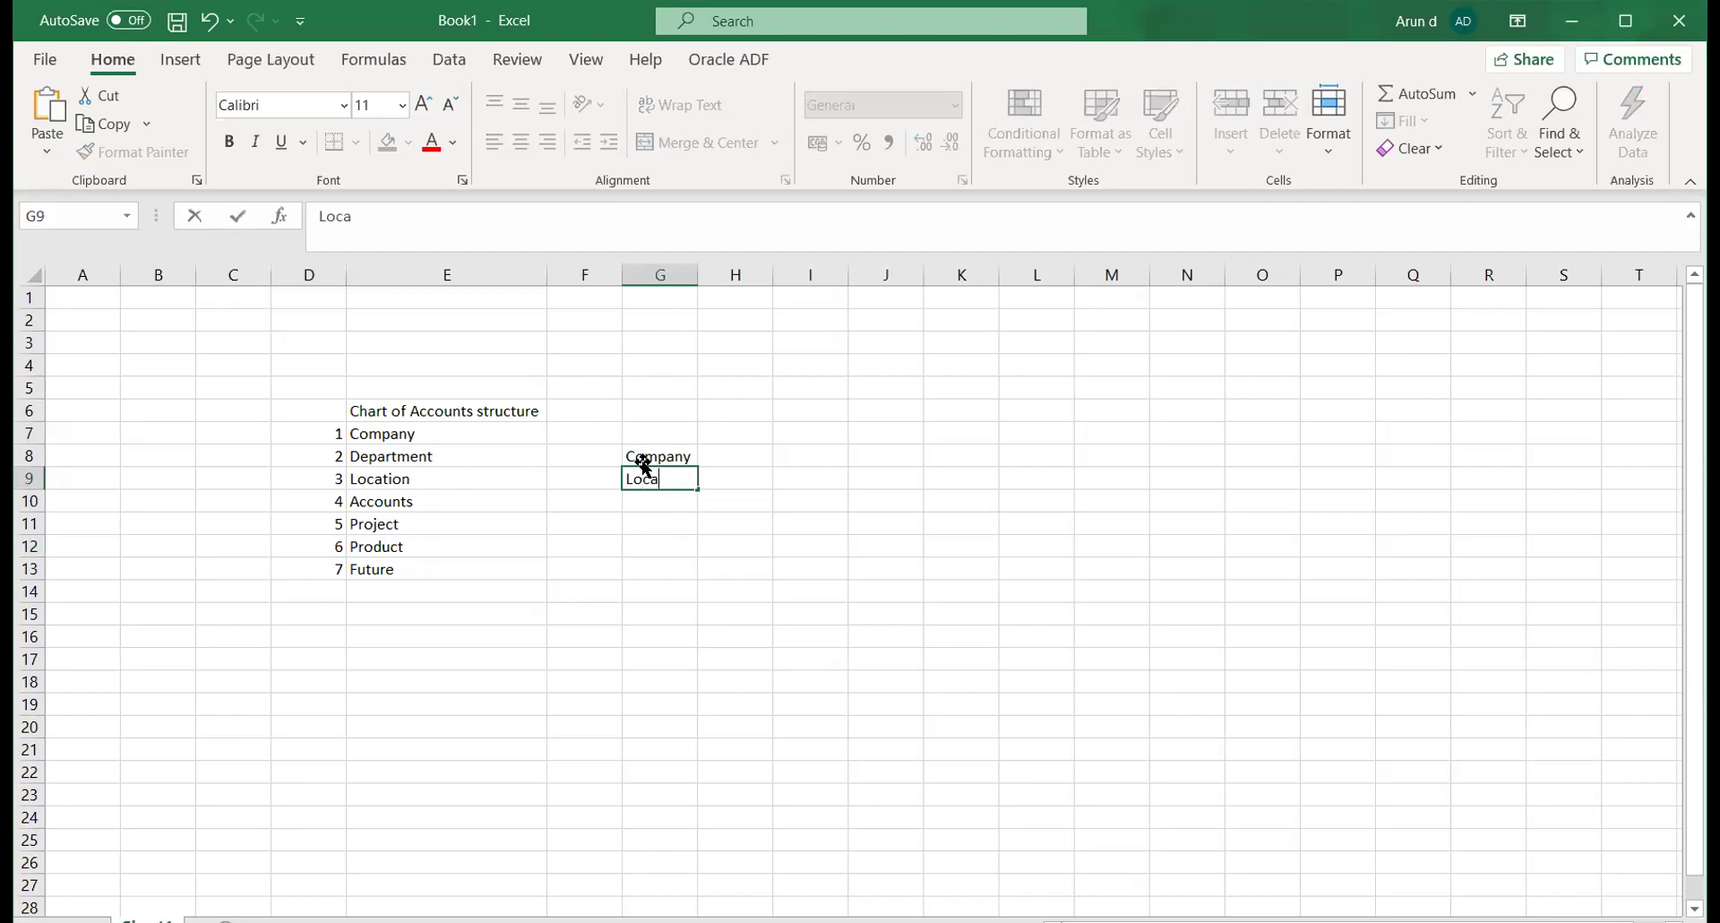
pyautogui.write('tion')
pyautogui.press('Return')
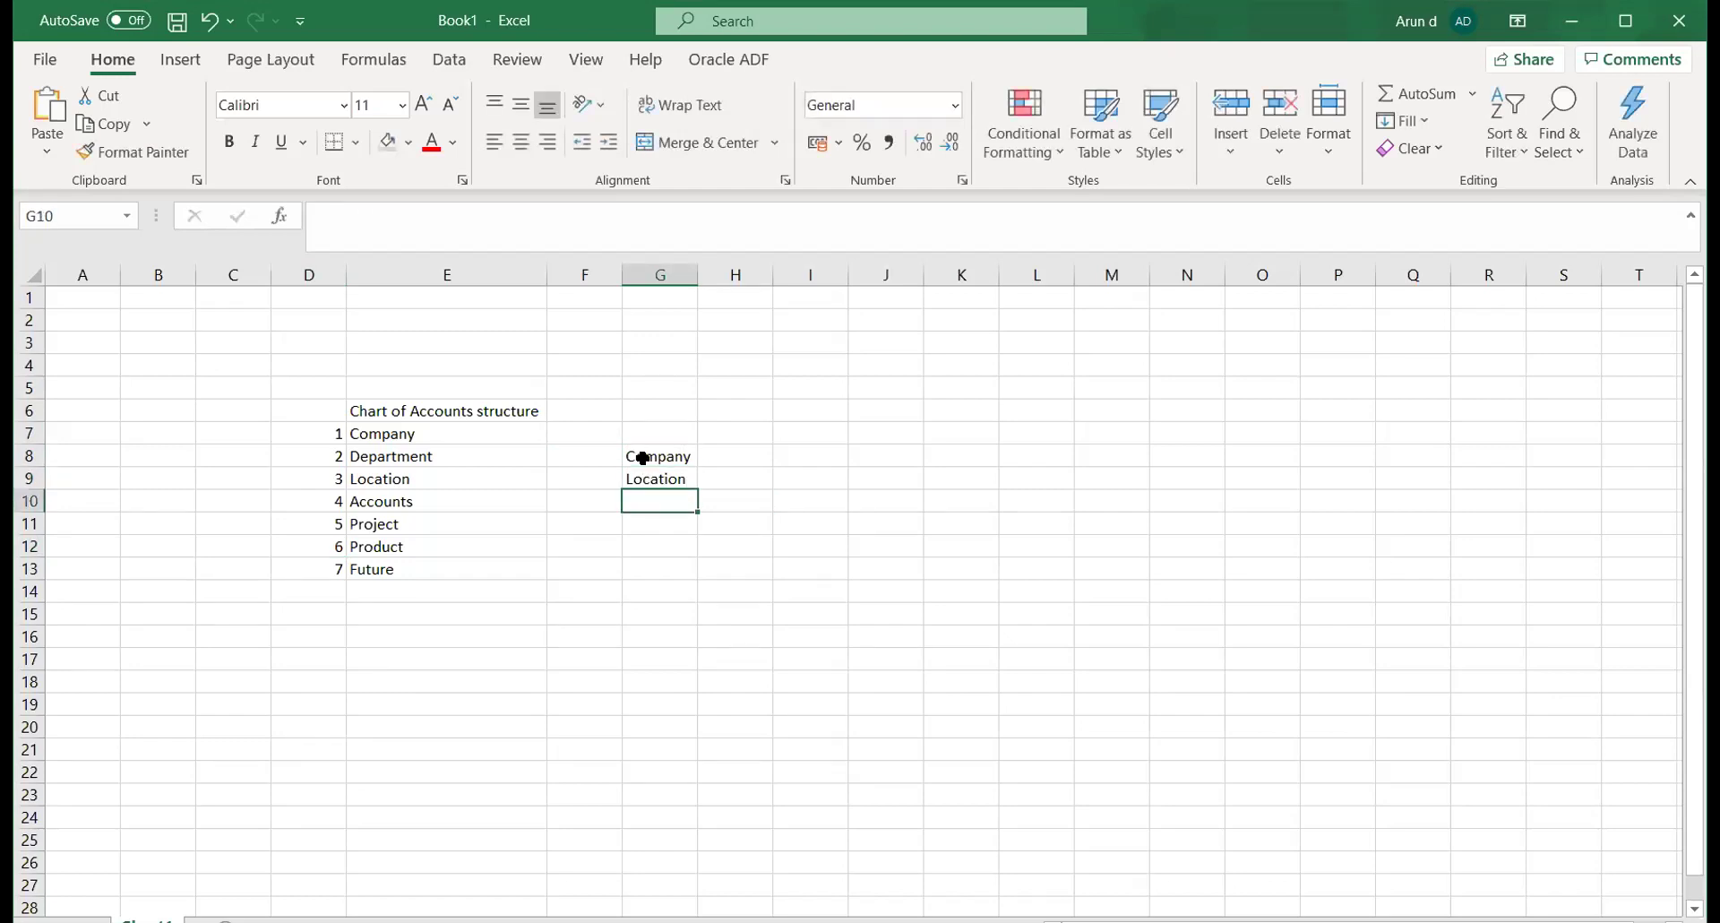
pyautogui.write('Accounts')
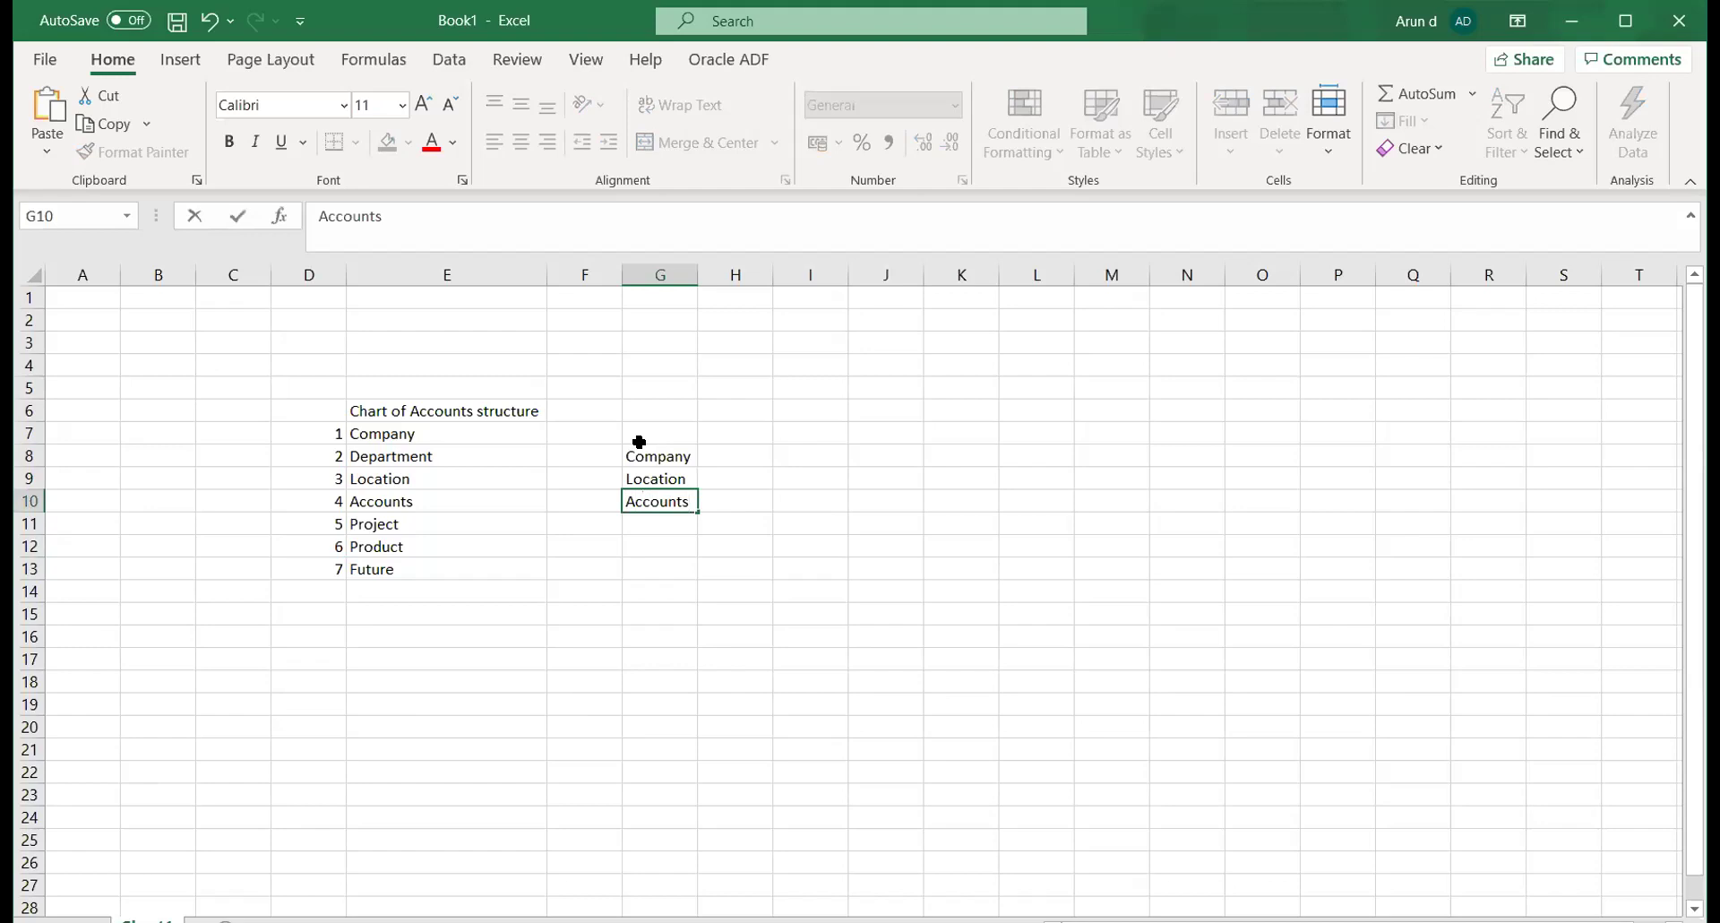
pyautogui.press('Return')
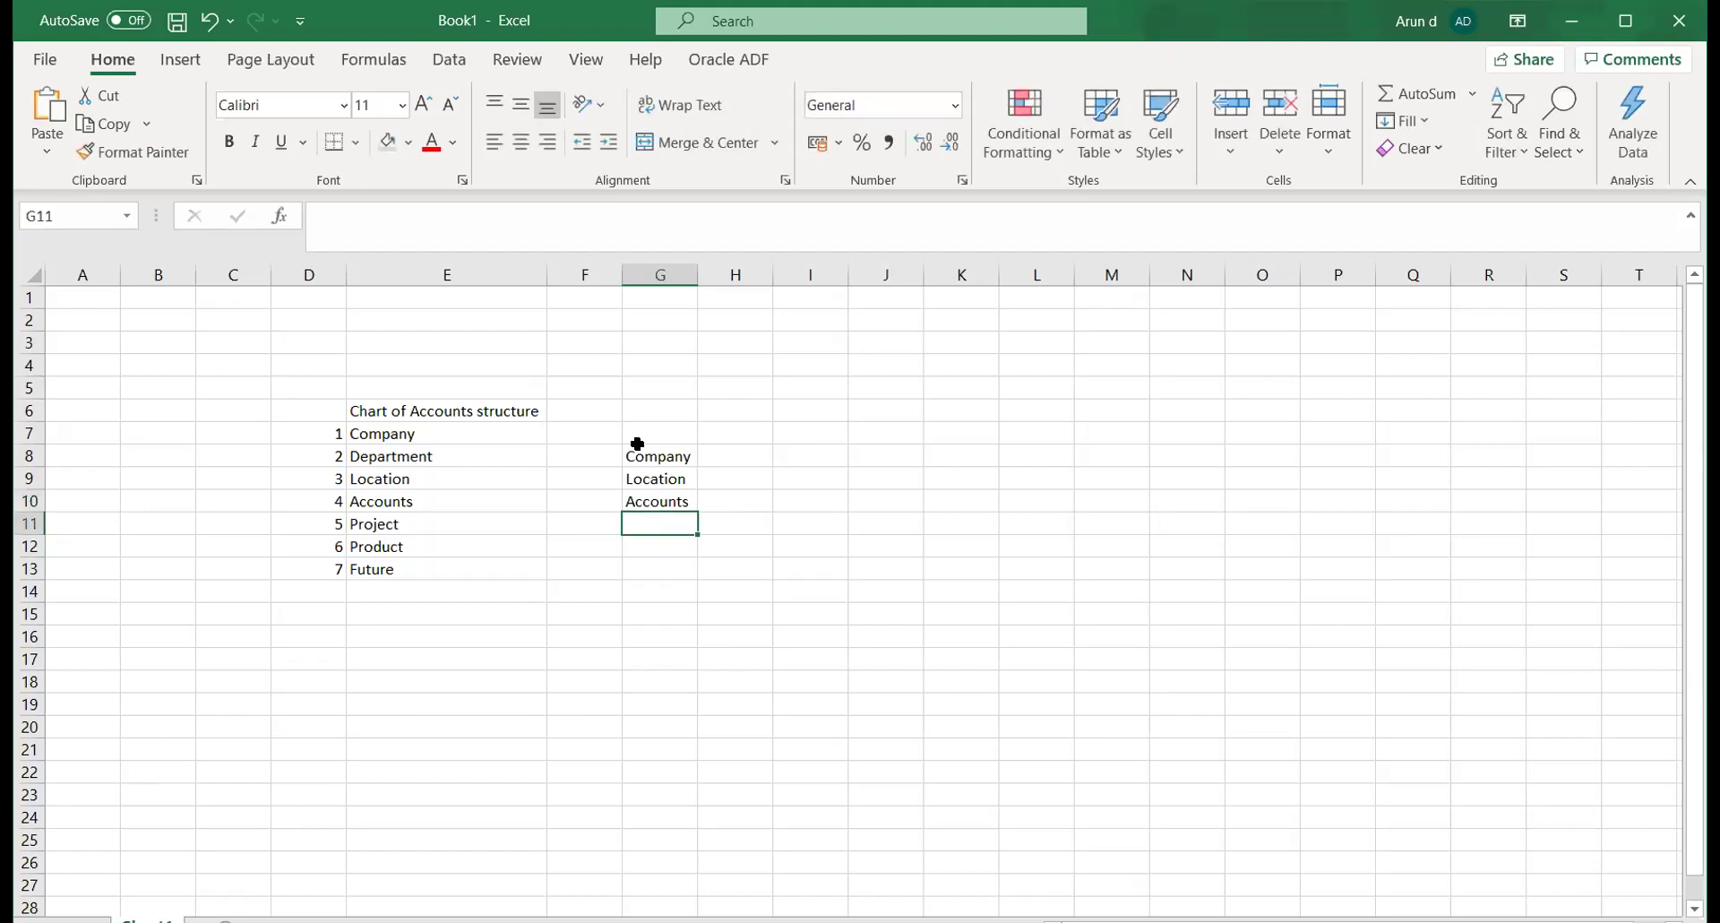
# Enter the example company values 100 and 200, separated by a comma, beside Company in cell H8.
pyautogui.click(650, 565)
pyautogui.click(718, 451)
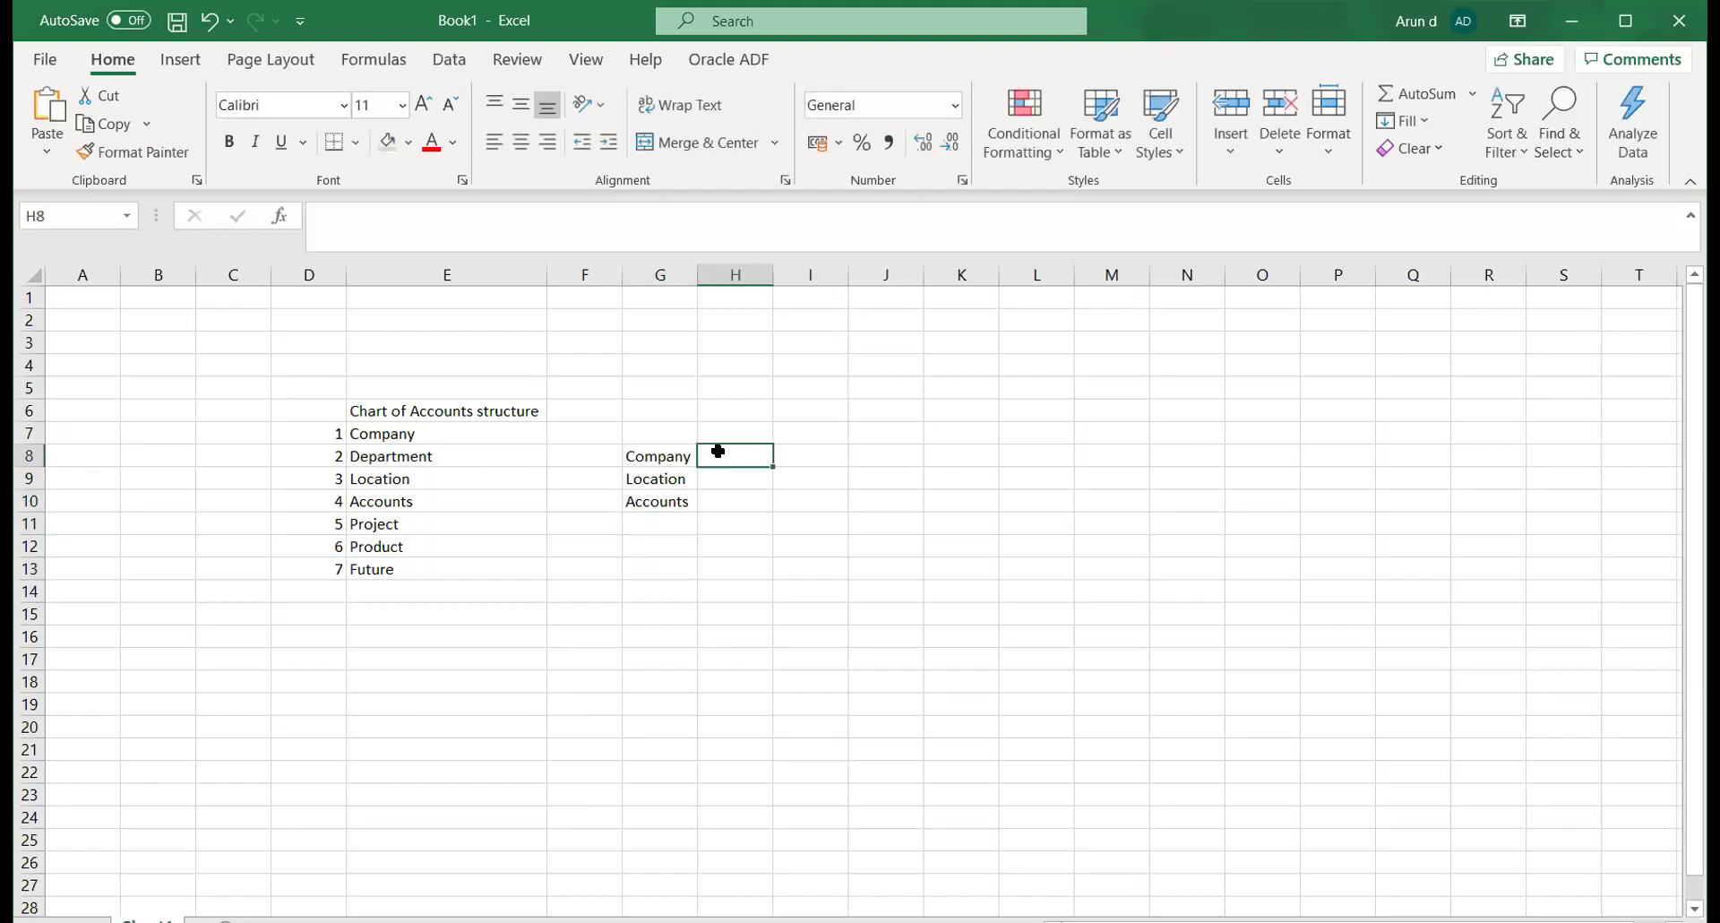
pyautogui.write('1,00,')
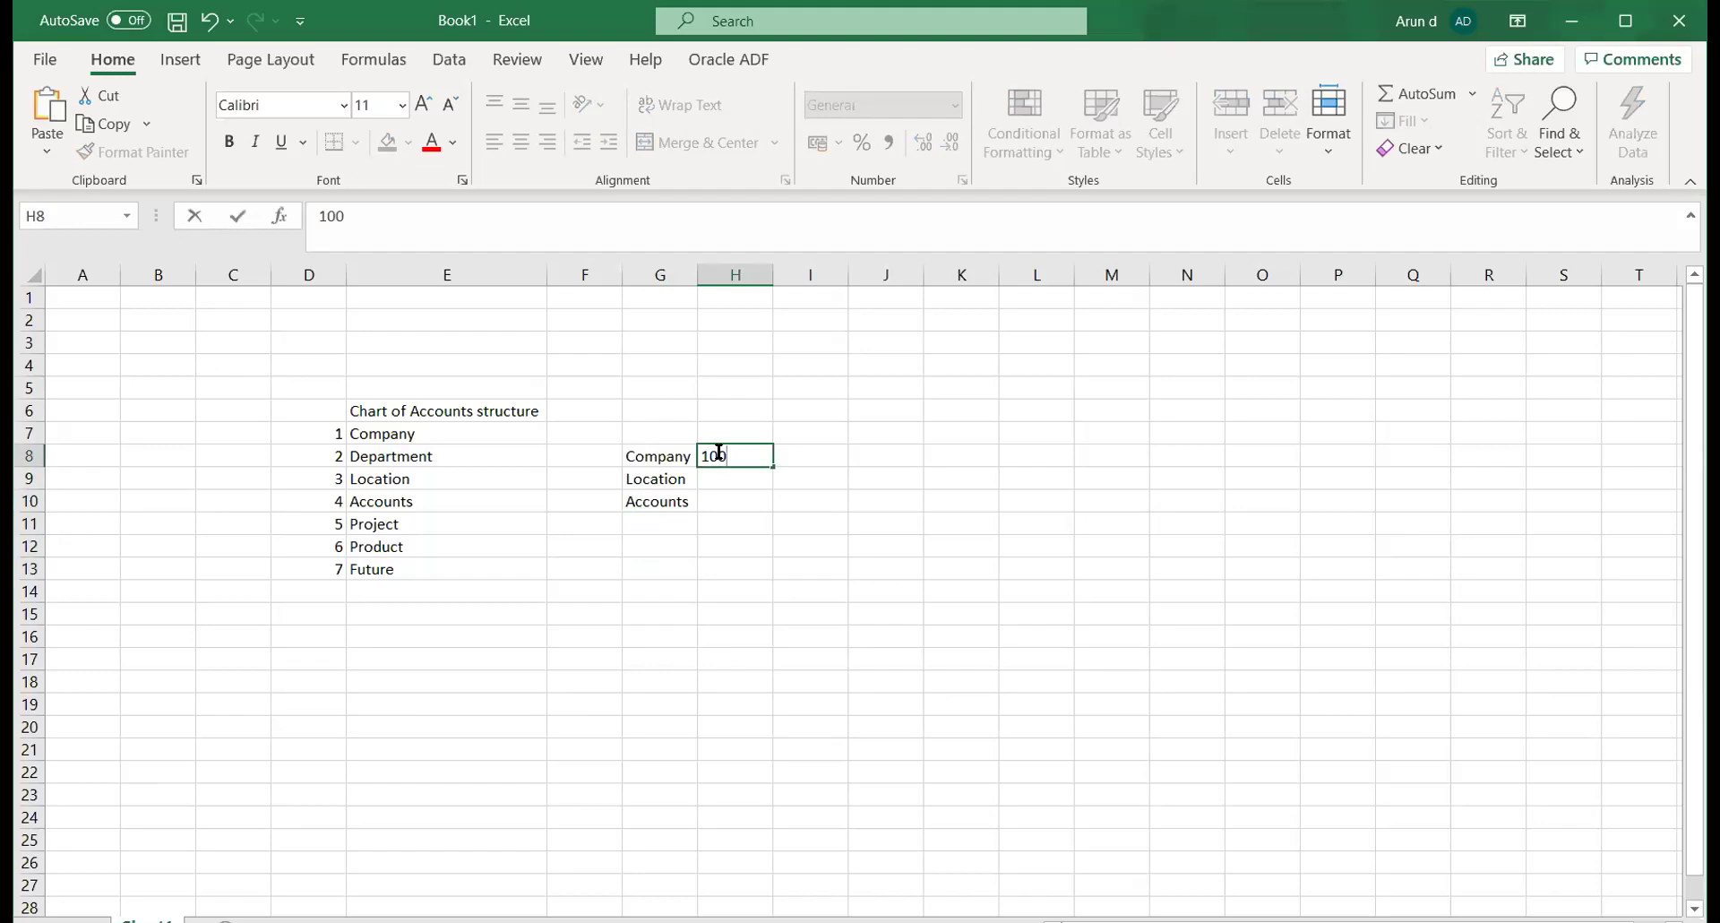
pyautogui.write('200')
pyautogui.press('Tab')
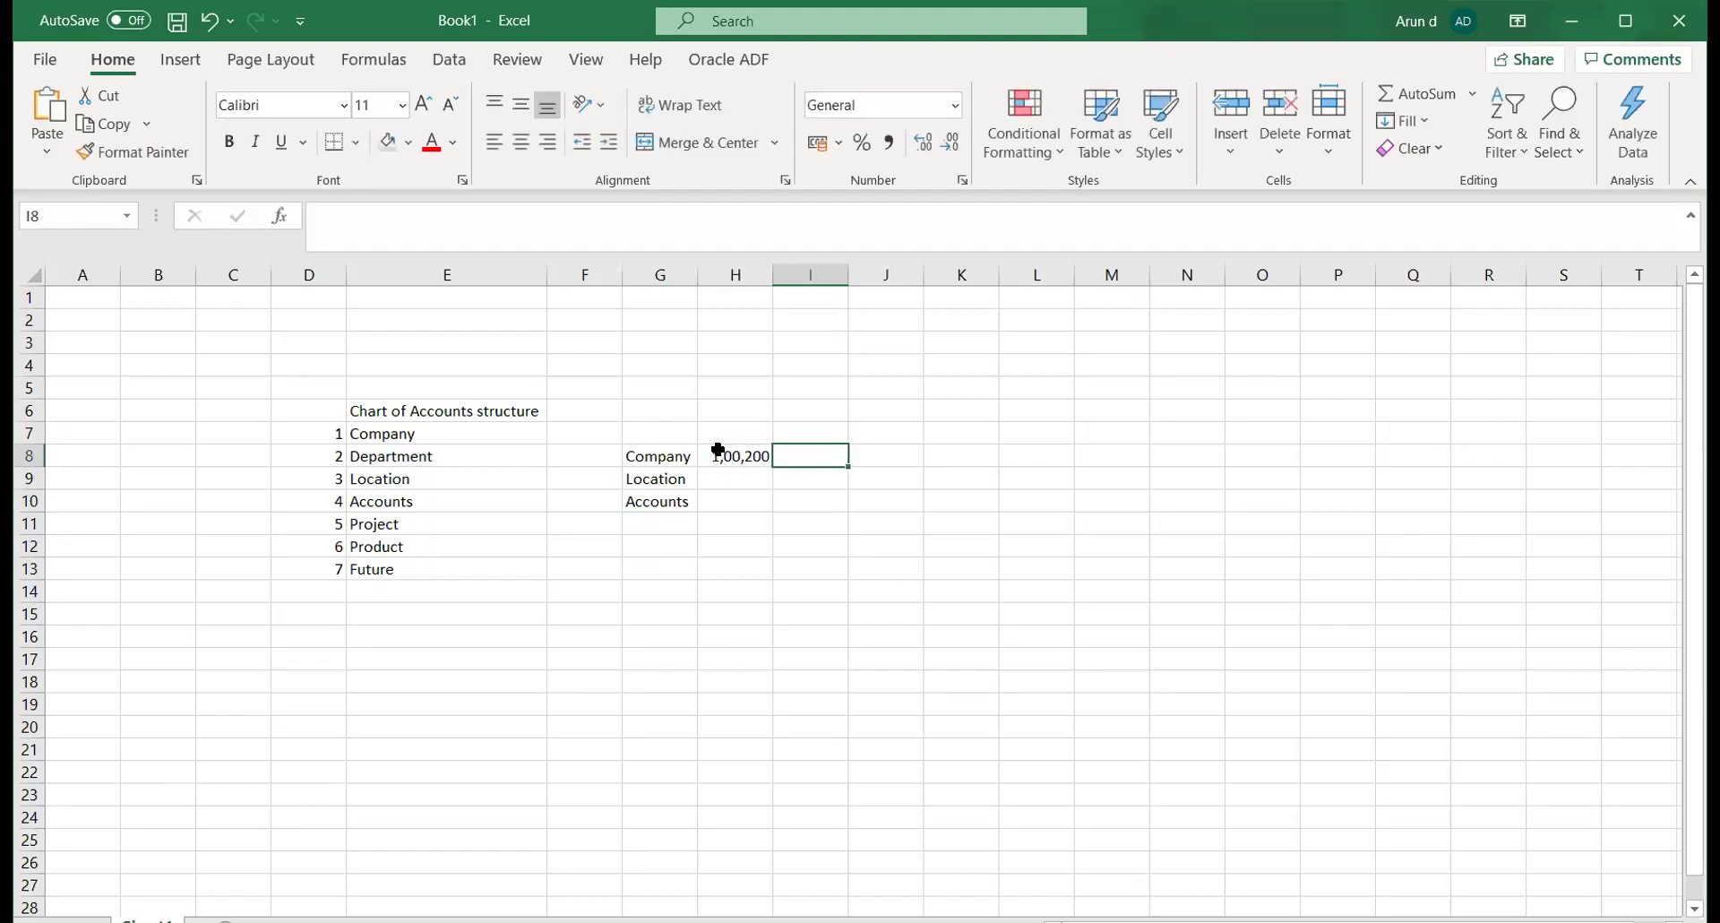
pyautogui.press('Return')
# Enter 000 as text beside Location in cell H9 and 2341 beside Accounts in cell H10.
pyautogui.write('000')
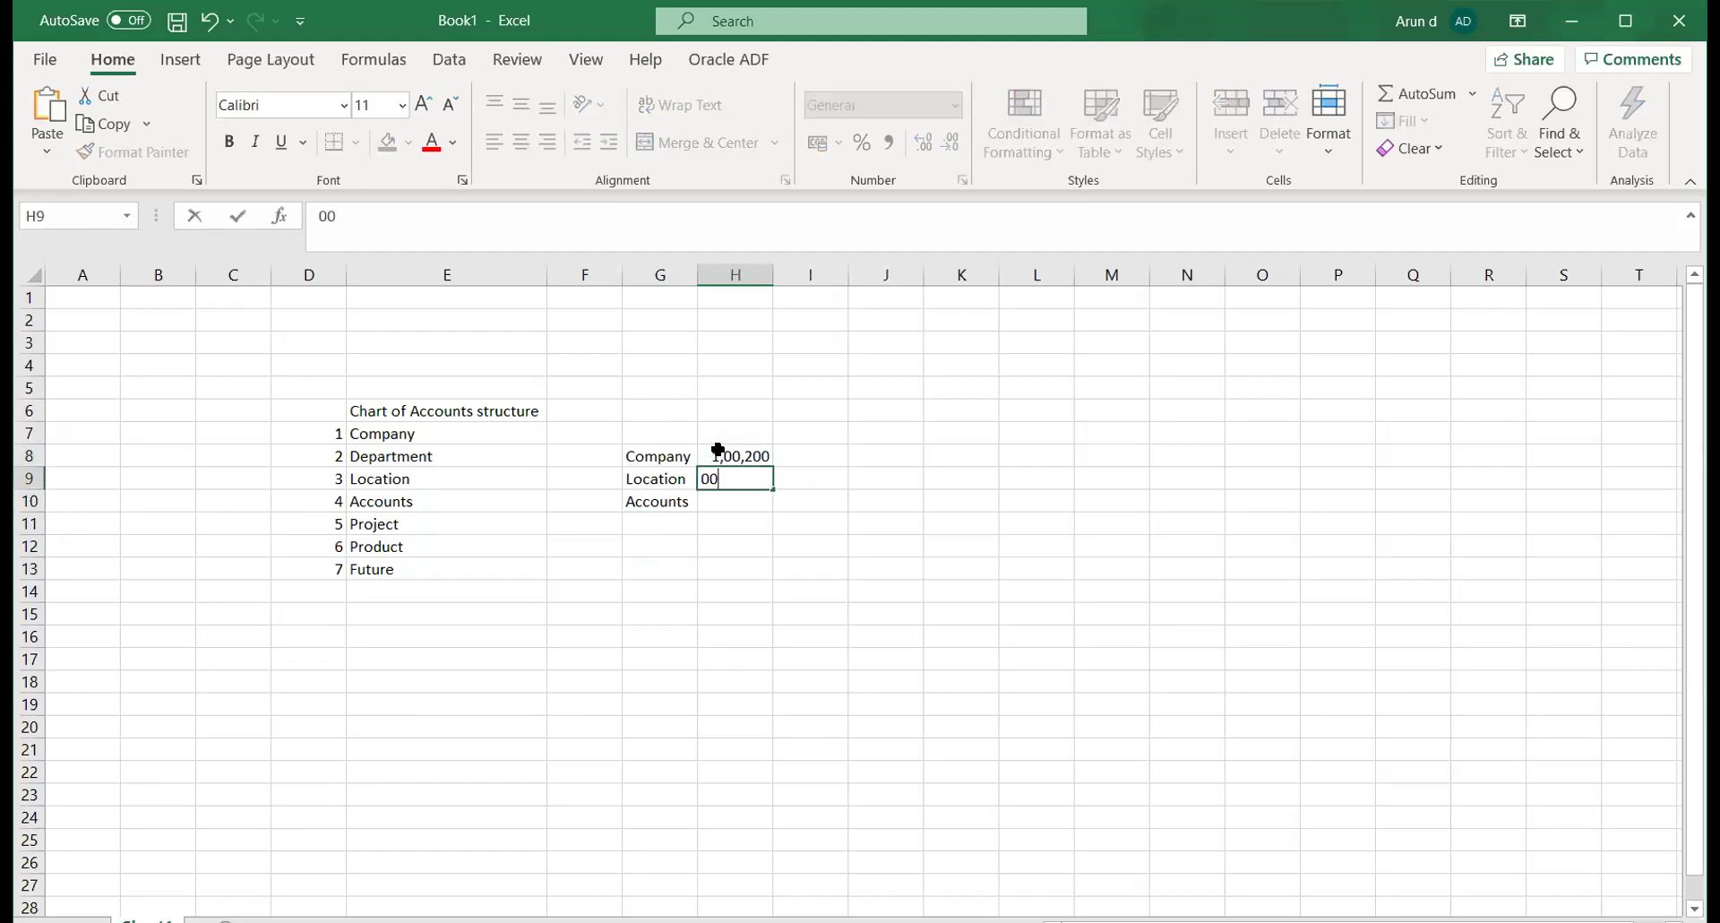
pyautogui.press('Tab')
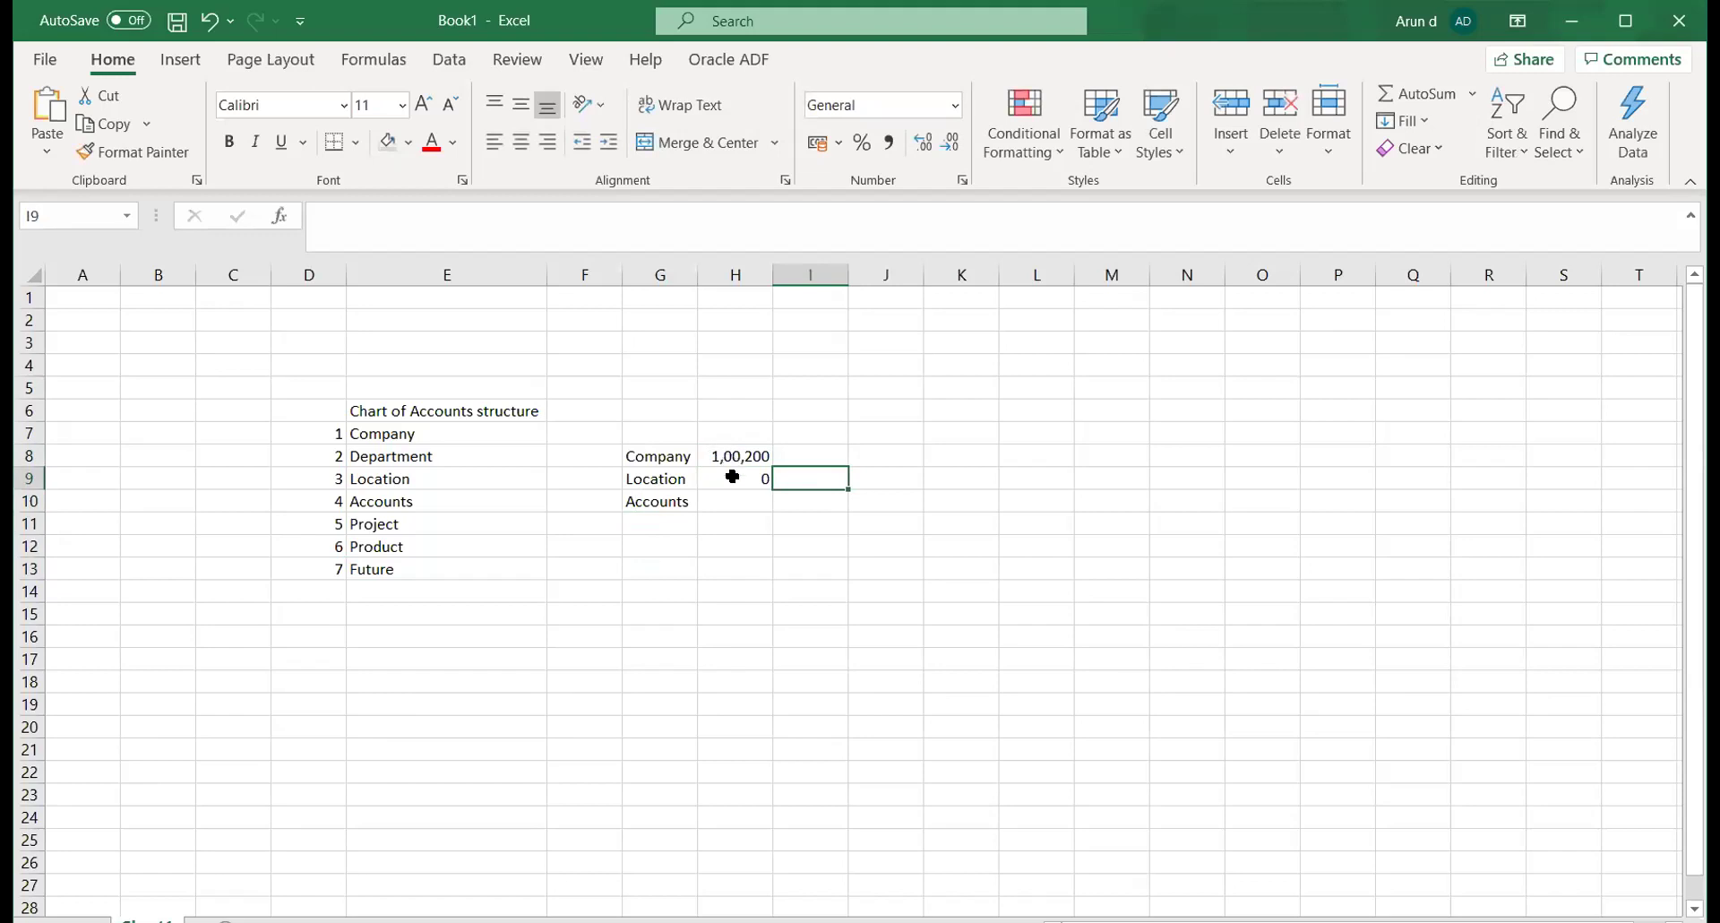
pyautogui.doubleClick(733, 477)
pyautogui.press('BackSpace')
pyautogui.write("'000")
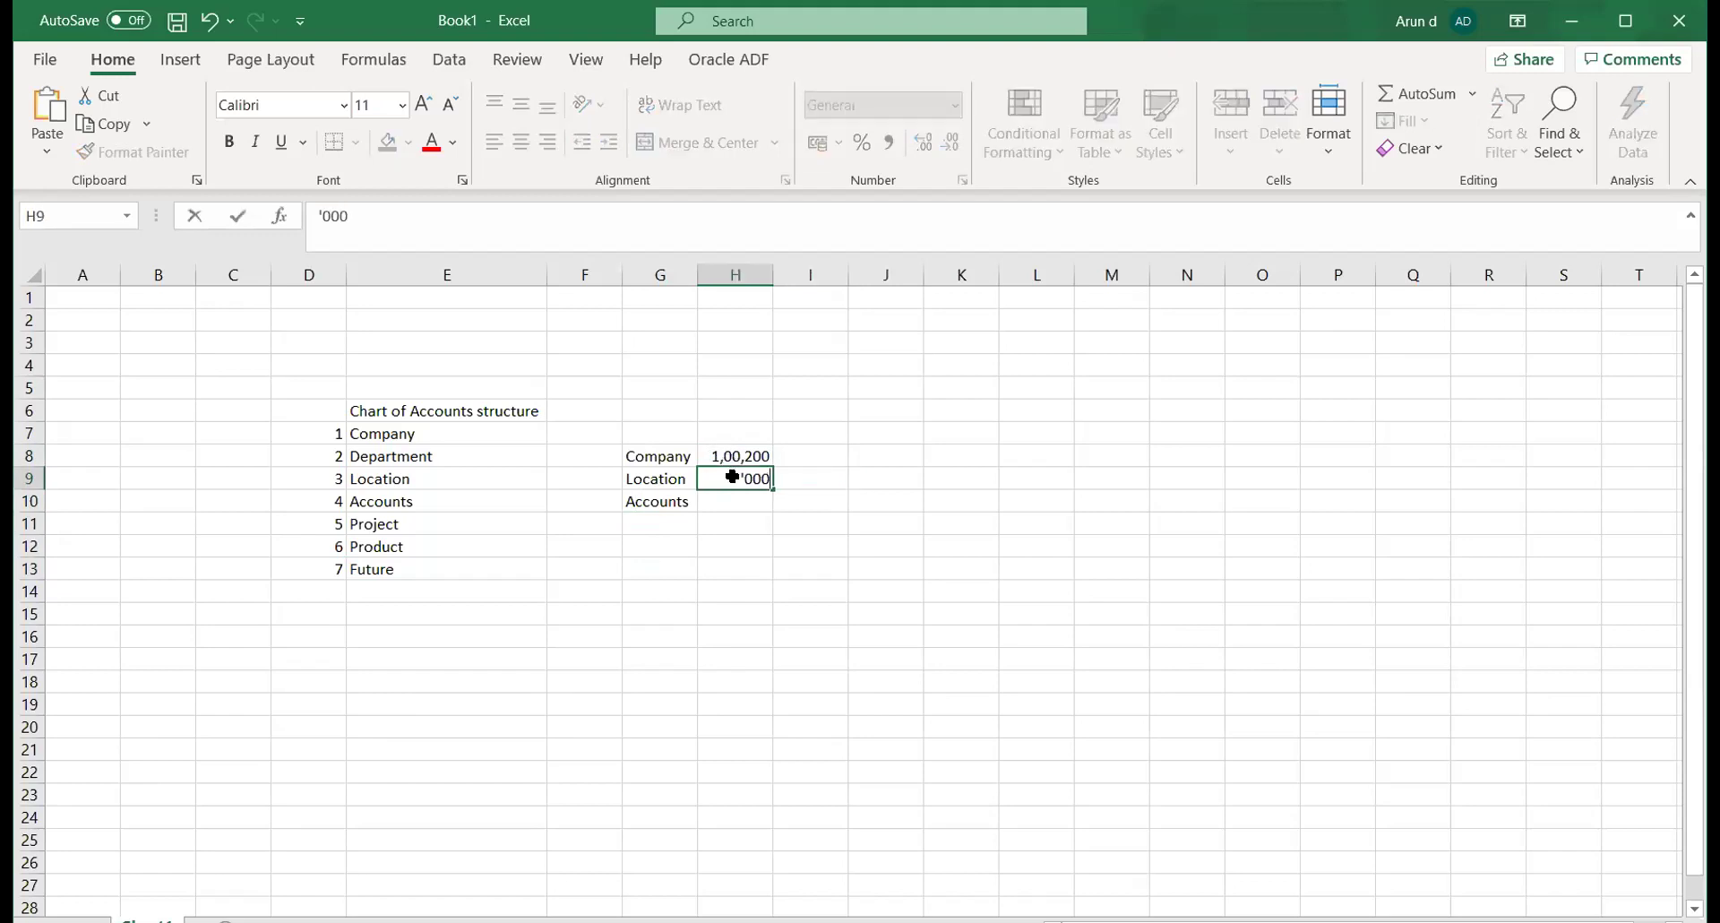
pyautogui.press('Tab')
pyautogui.click(734, 504)
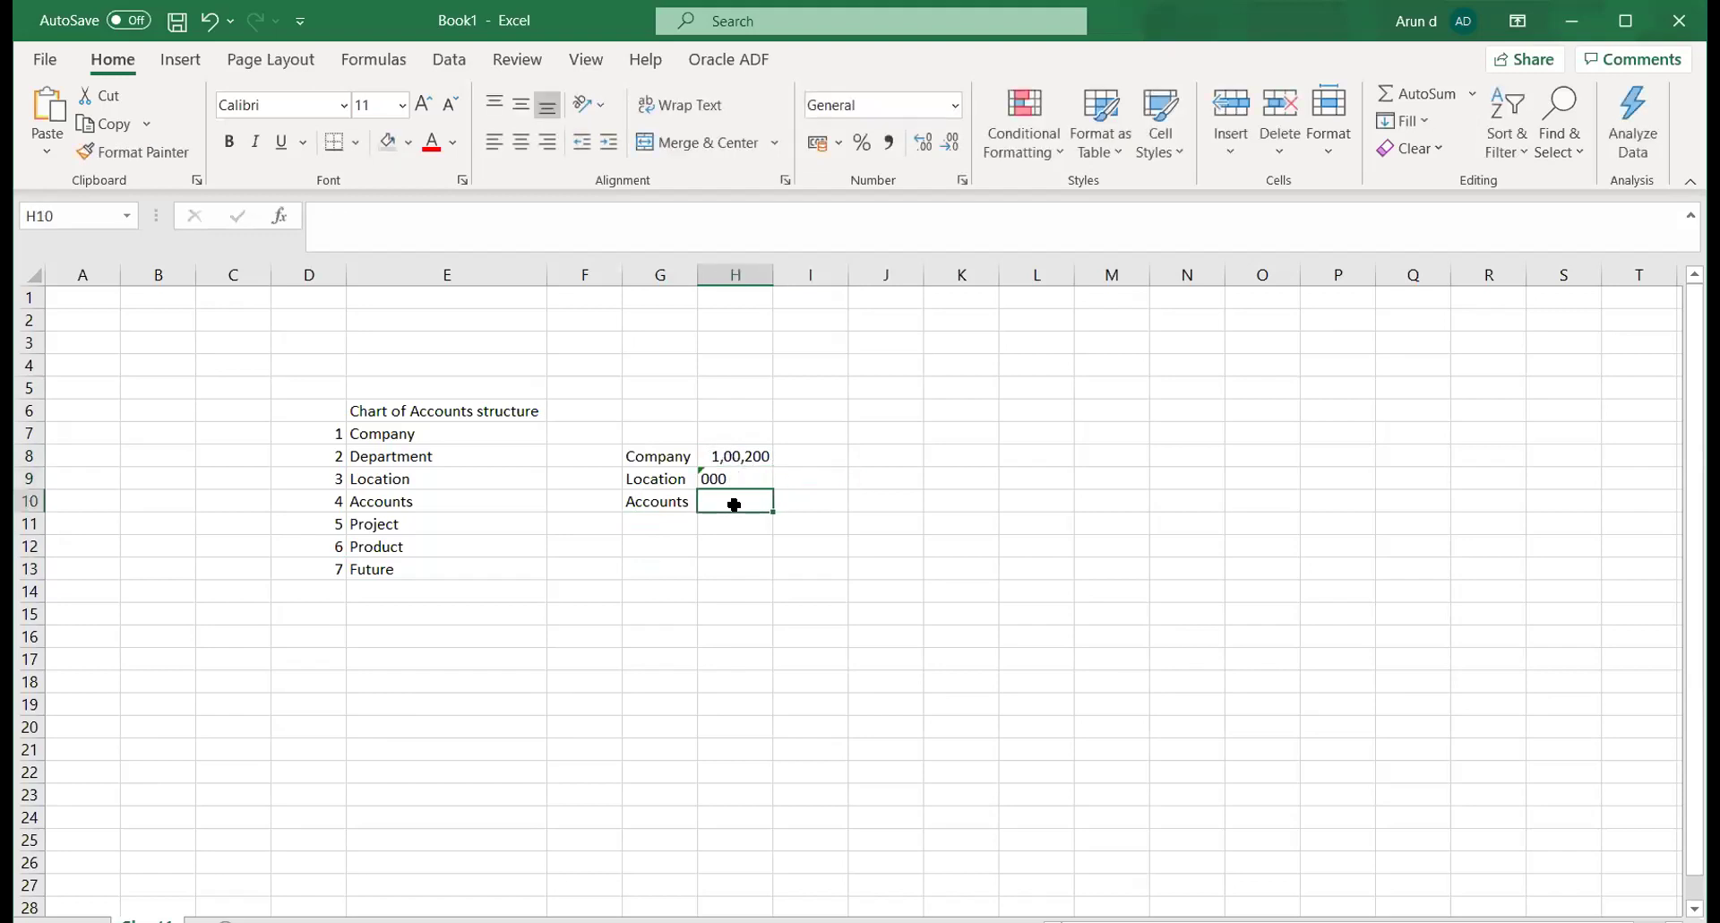
pyautogui.write('2341')
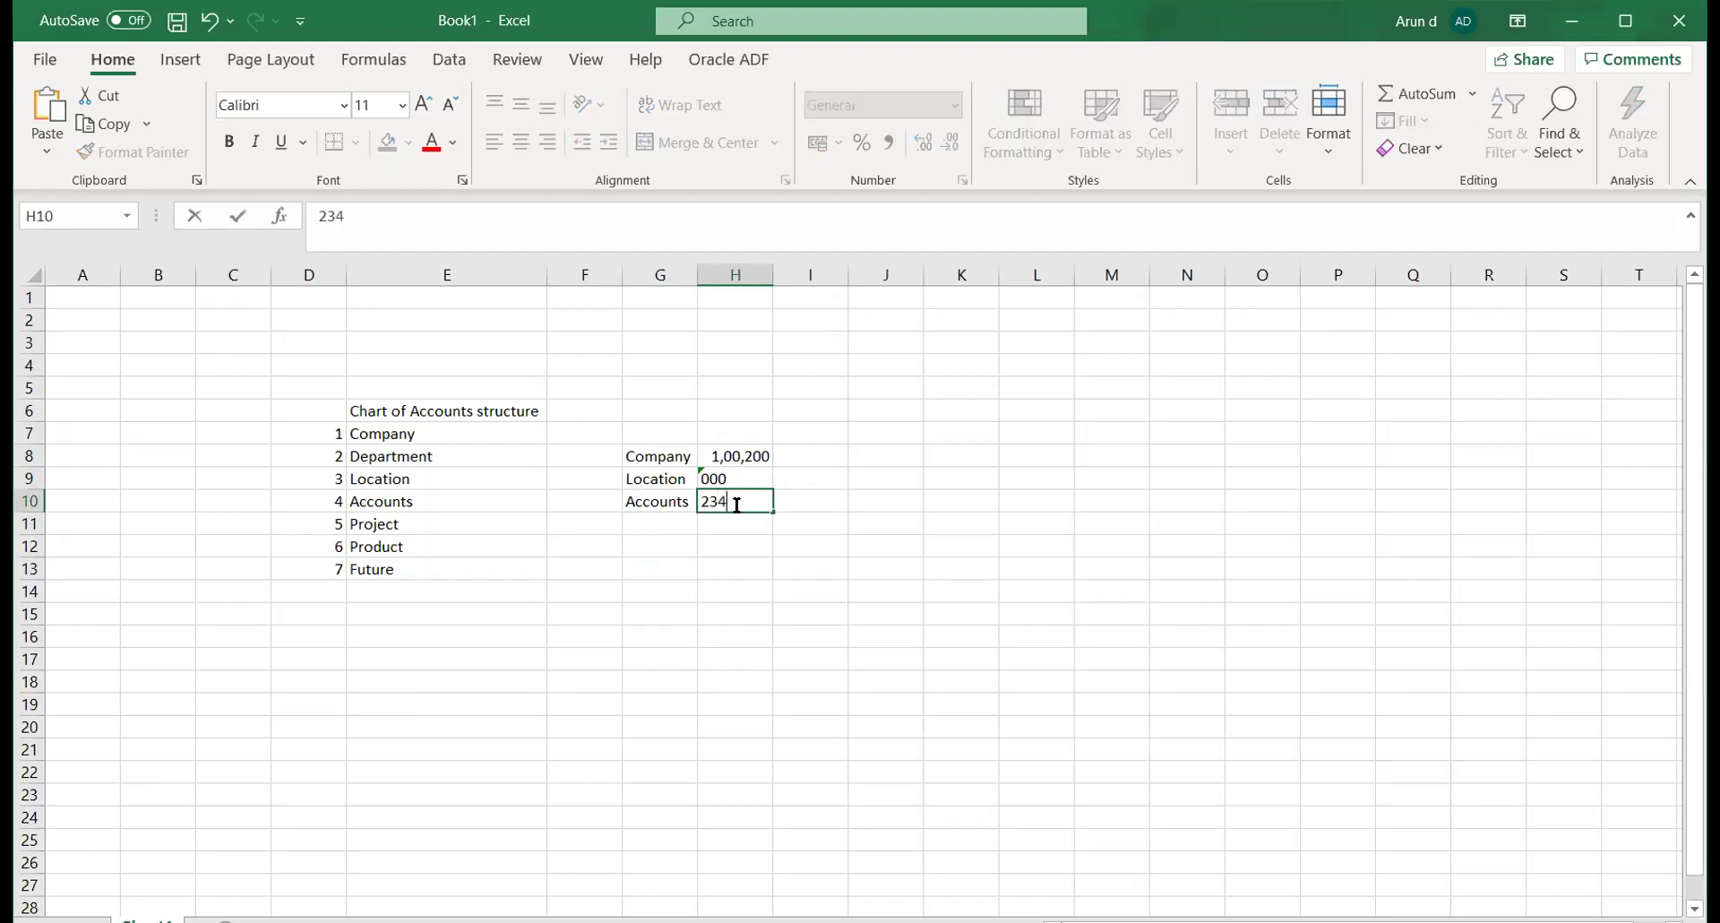
pyautogui.press('Tab')
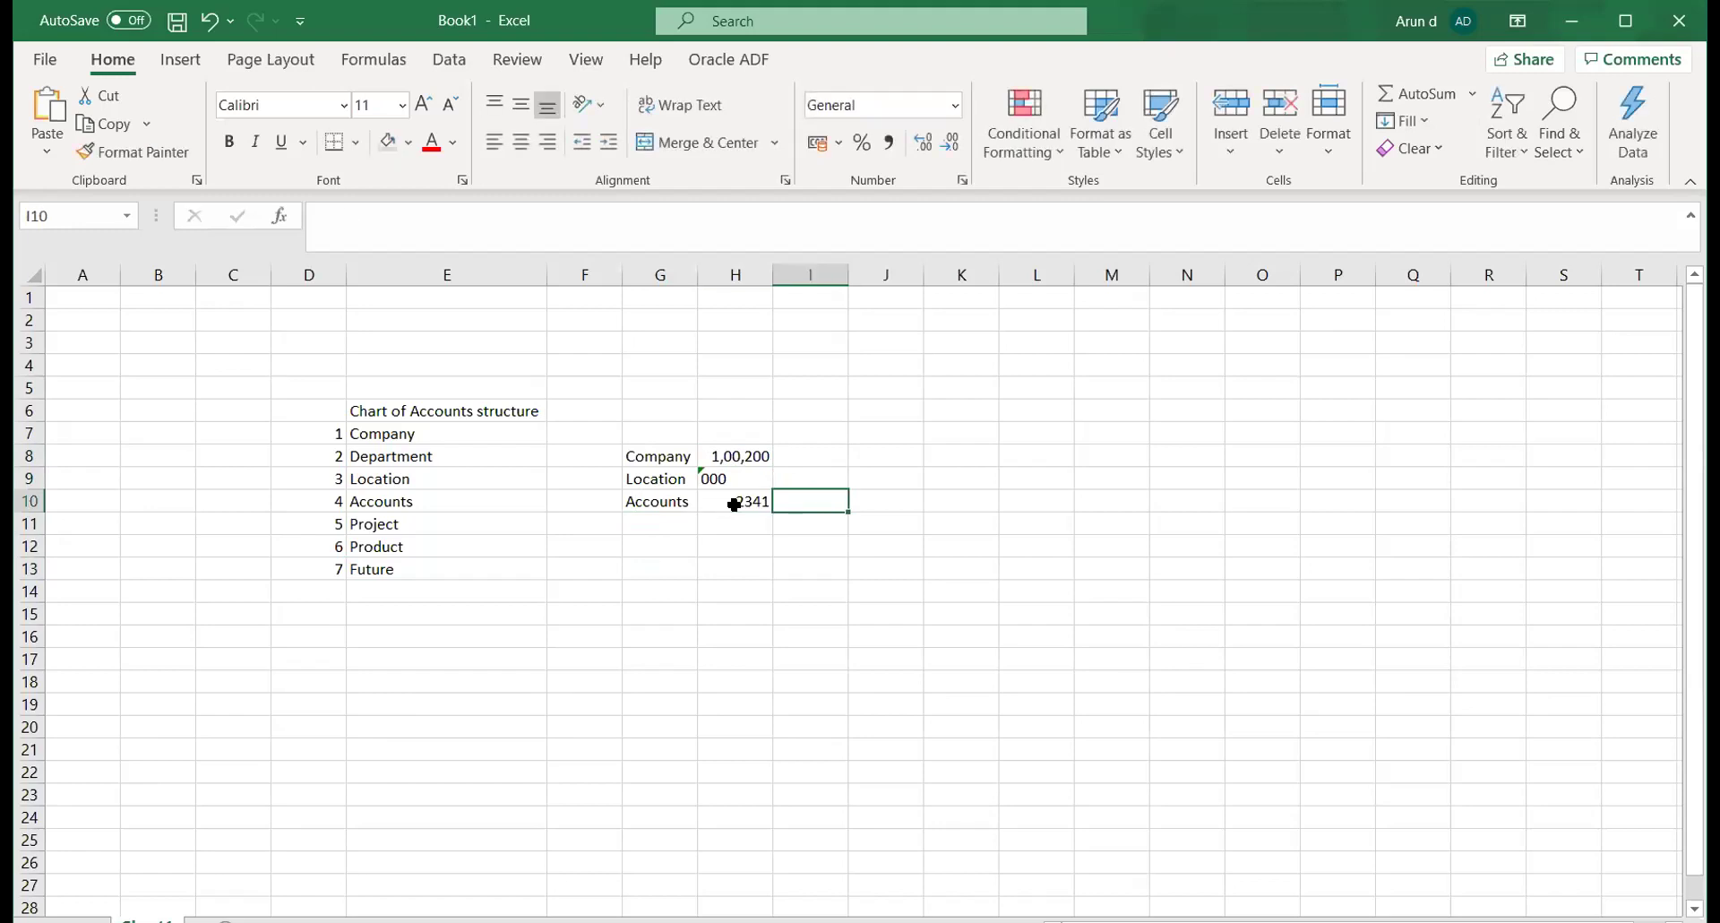
# Enter the combined example account code 100.000.2341 in cell G13.
pyautogui.click(655, 571)
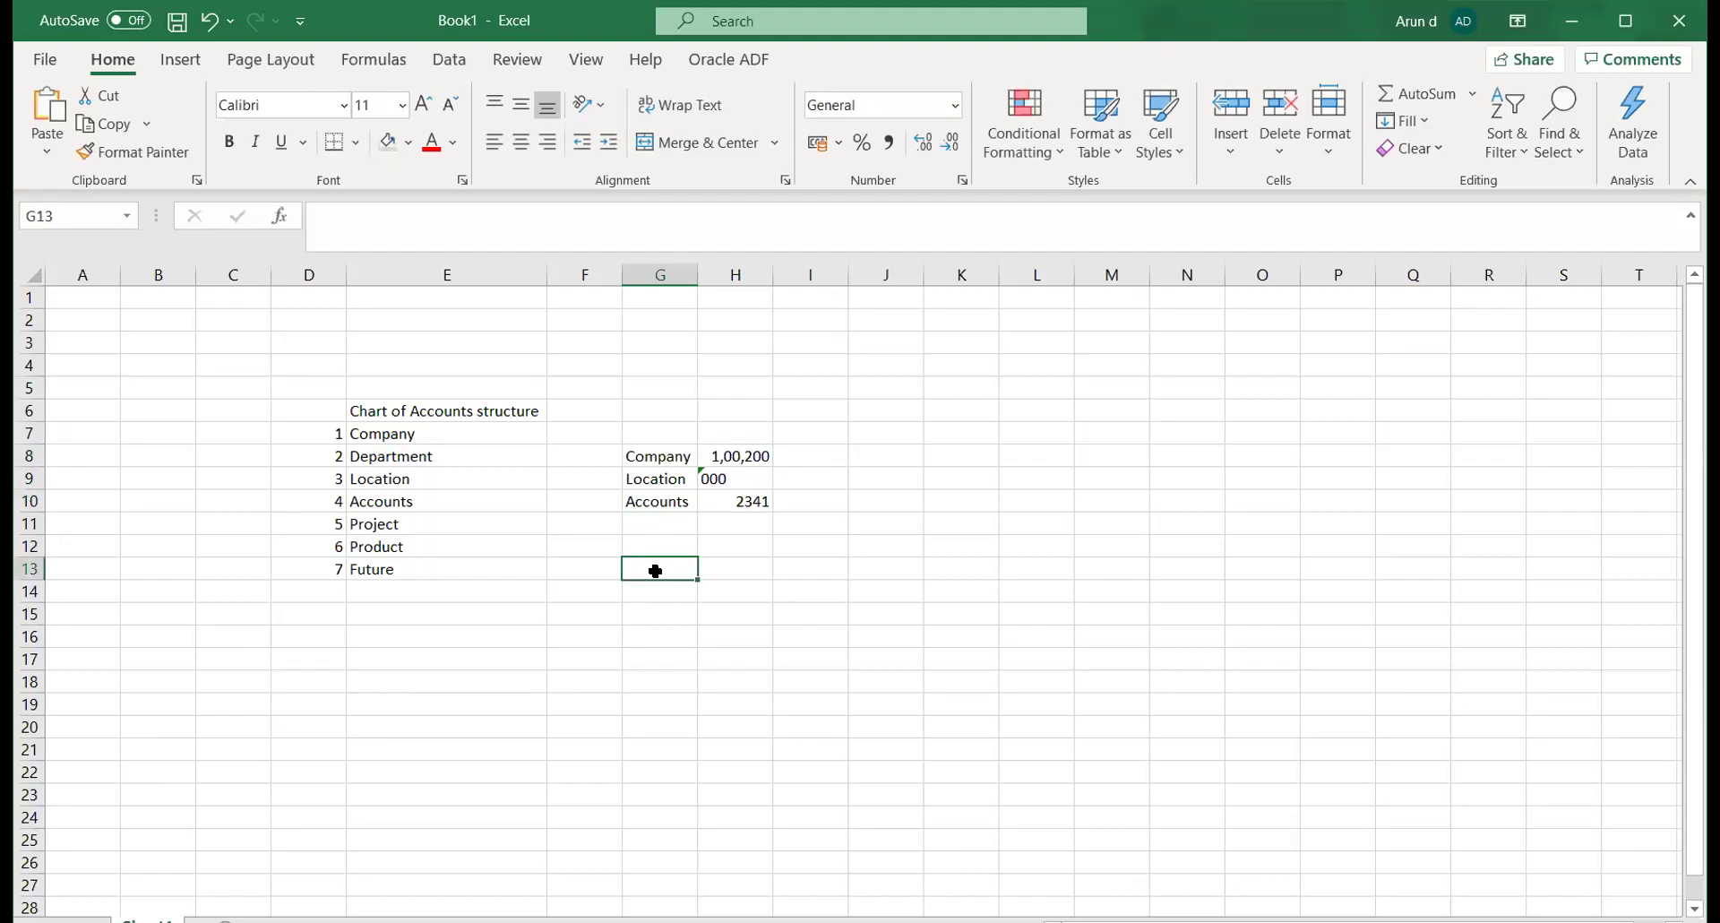
pyautogui.write('100.000')
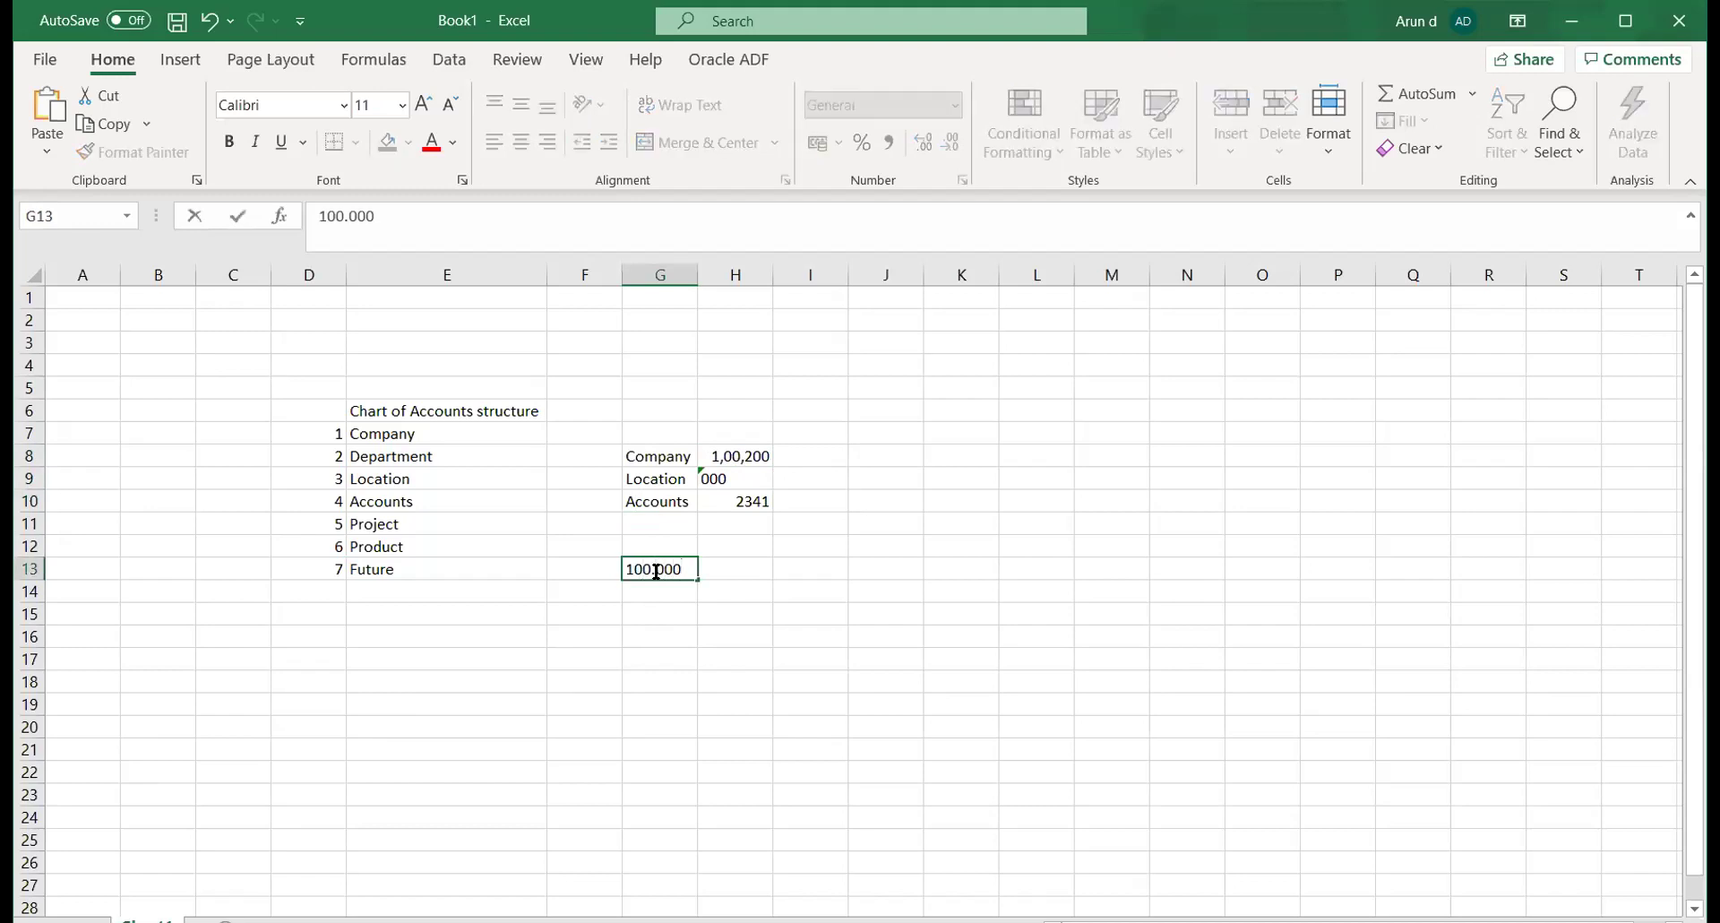
pyautogui.write('.2341')
pyautogui.press('Tab')
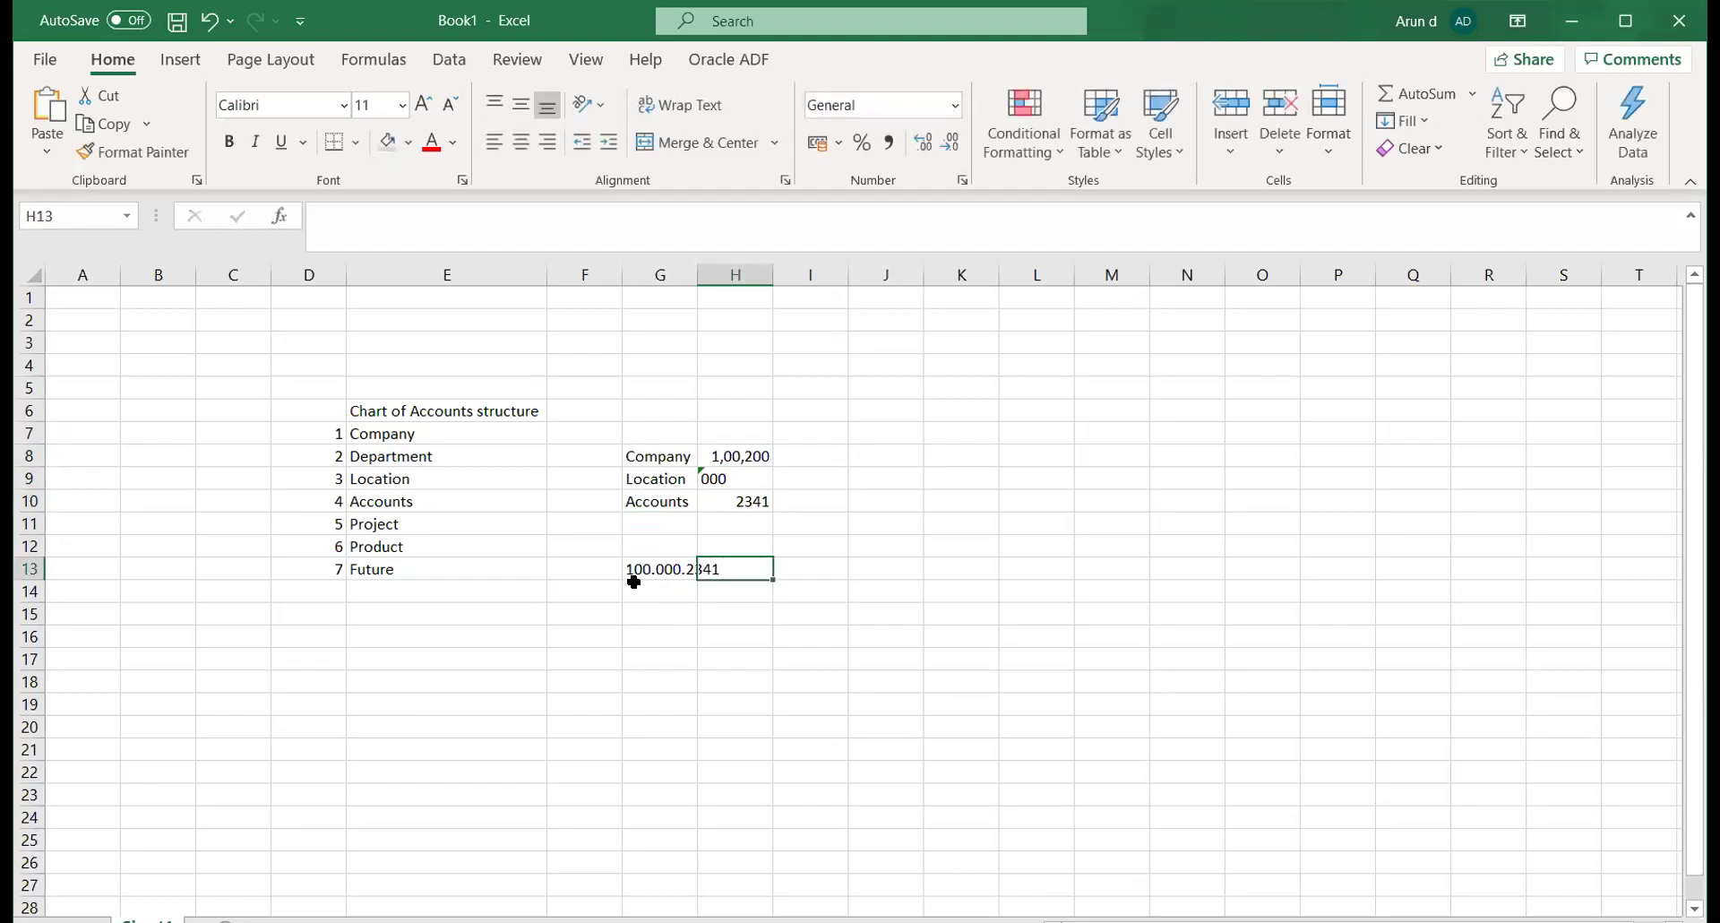
# Compare the Company, Location and Accounts segments in cells G8 to G10 with the combined code in cell G13.
pyautogui.moveTo(661, 455); pyautogui.dragTo(667, 514)
pyautogui.click(654, 572)
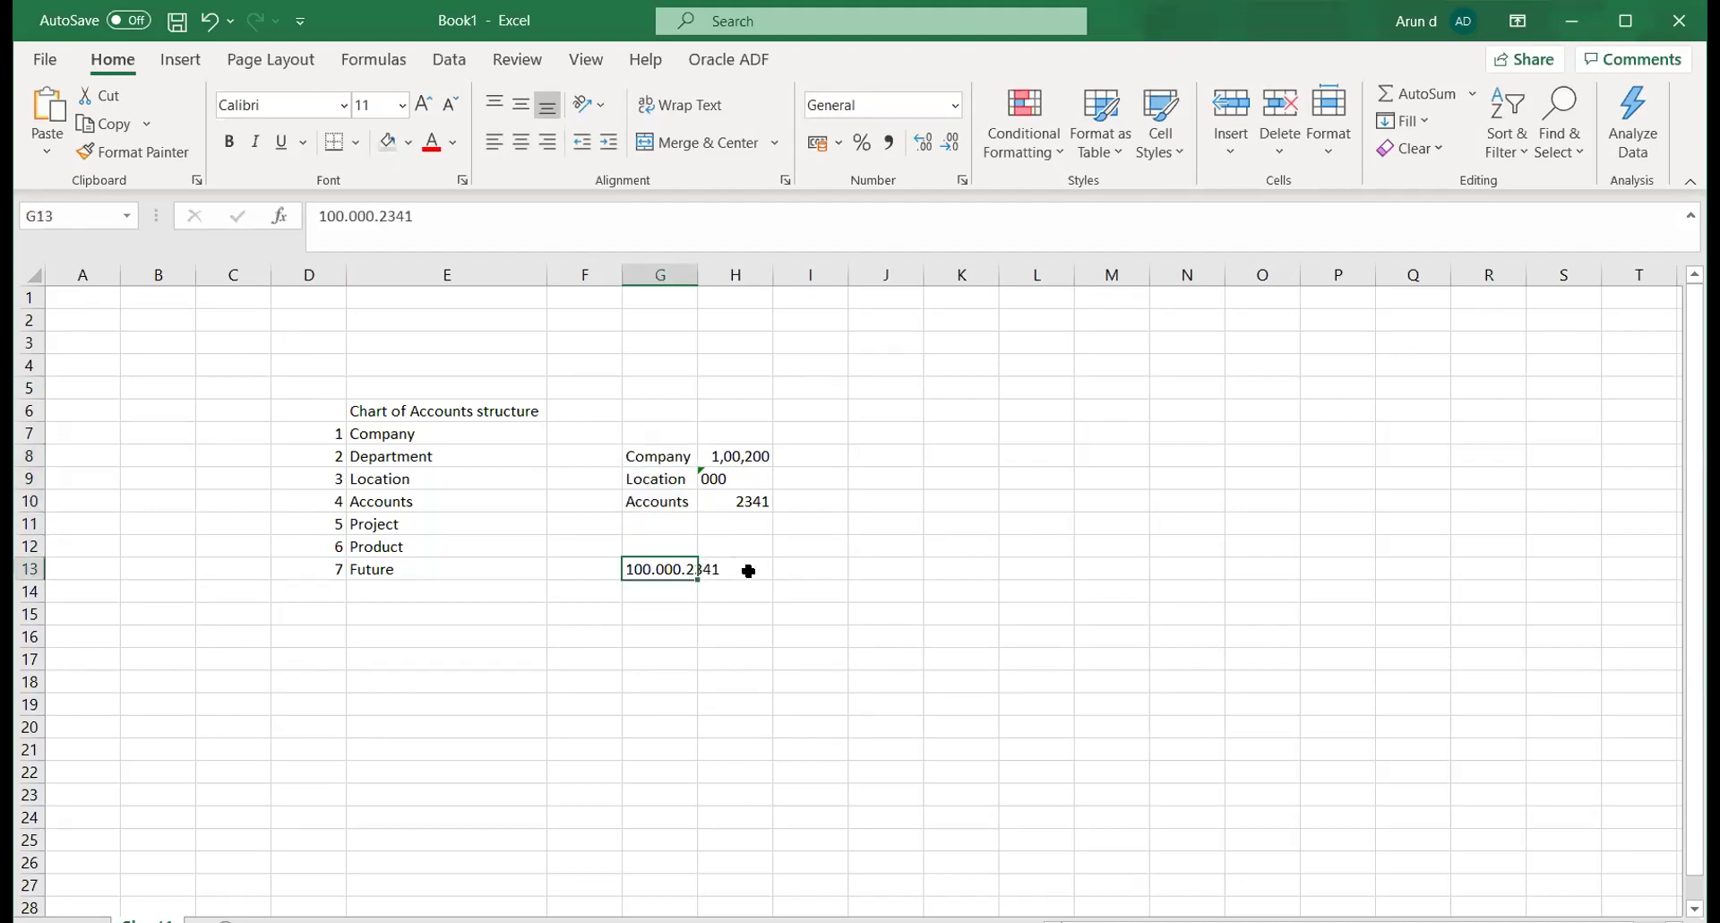
pyautogui.click(661, 457)
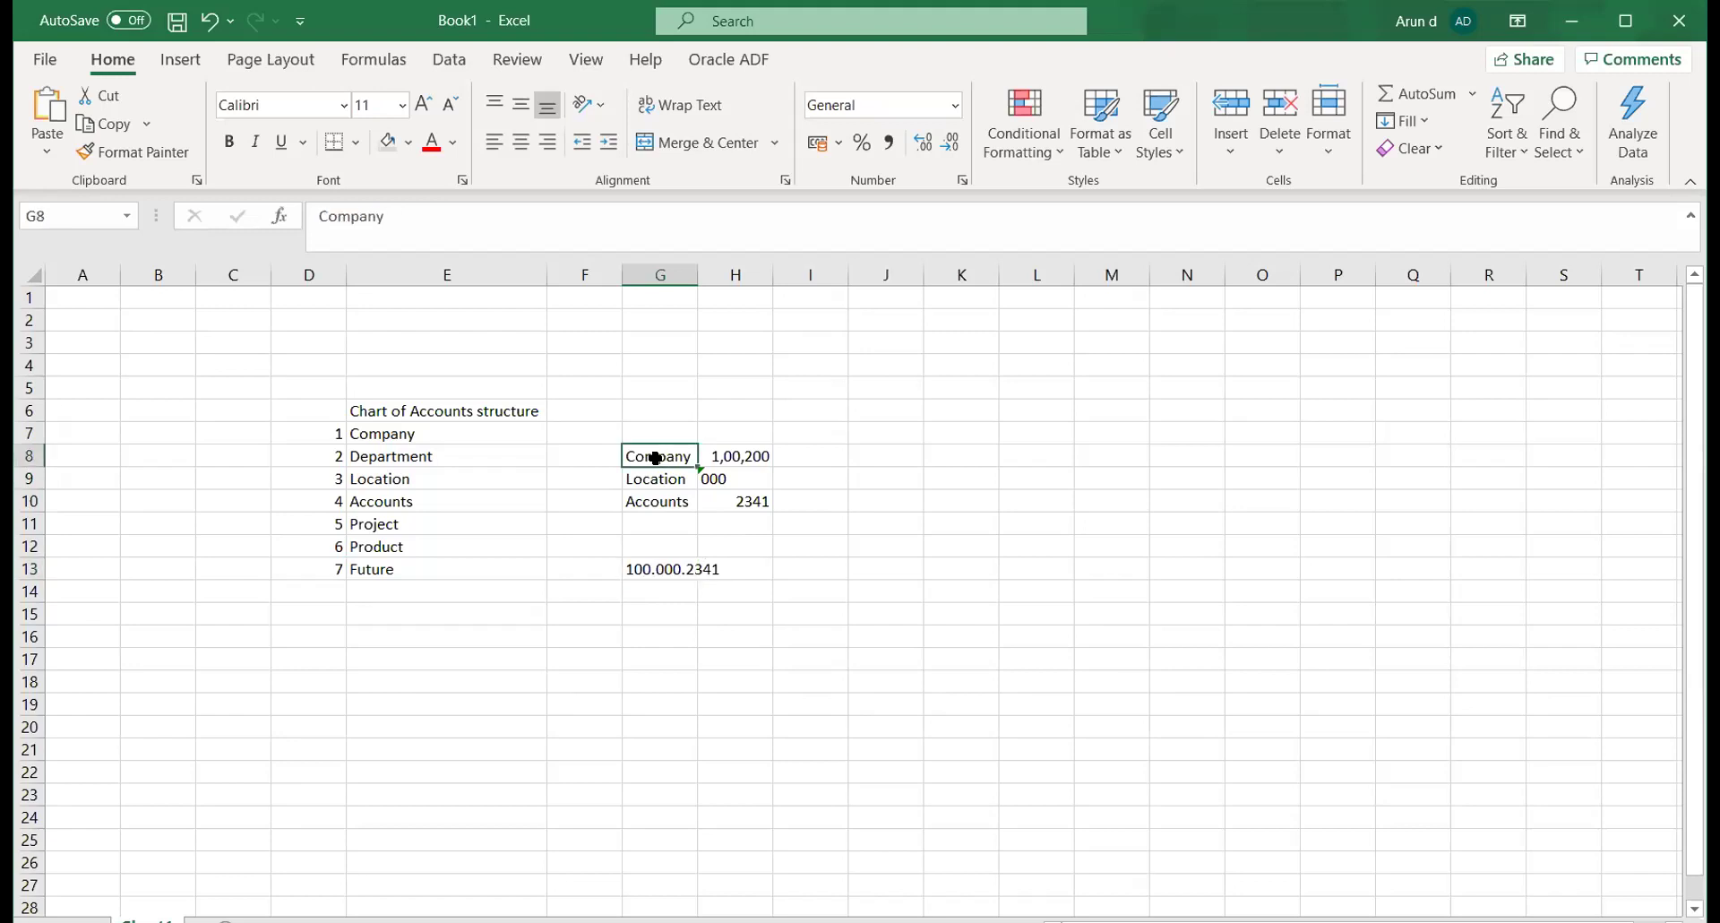
pyautogui.click(647, 485)
pyautogui.click(636, 502)
pyautogui.click(660, 571)
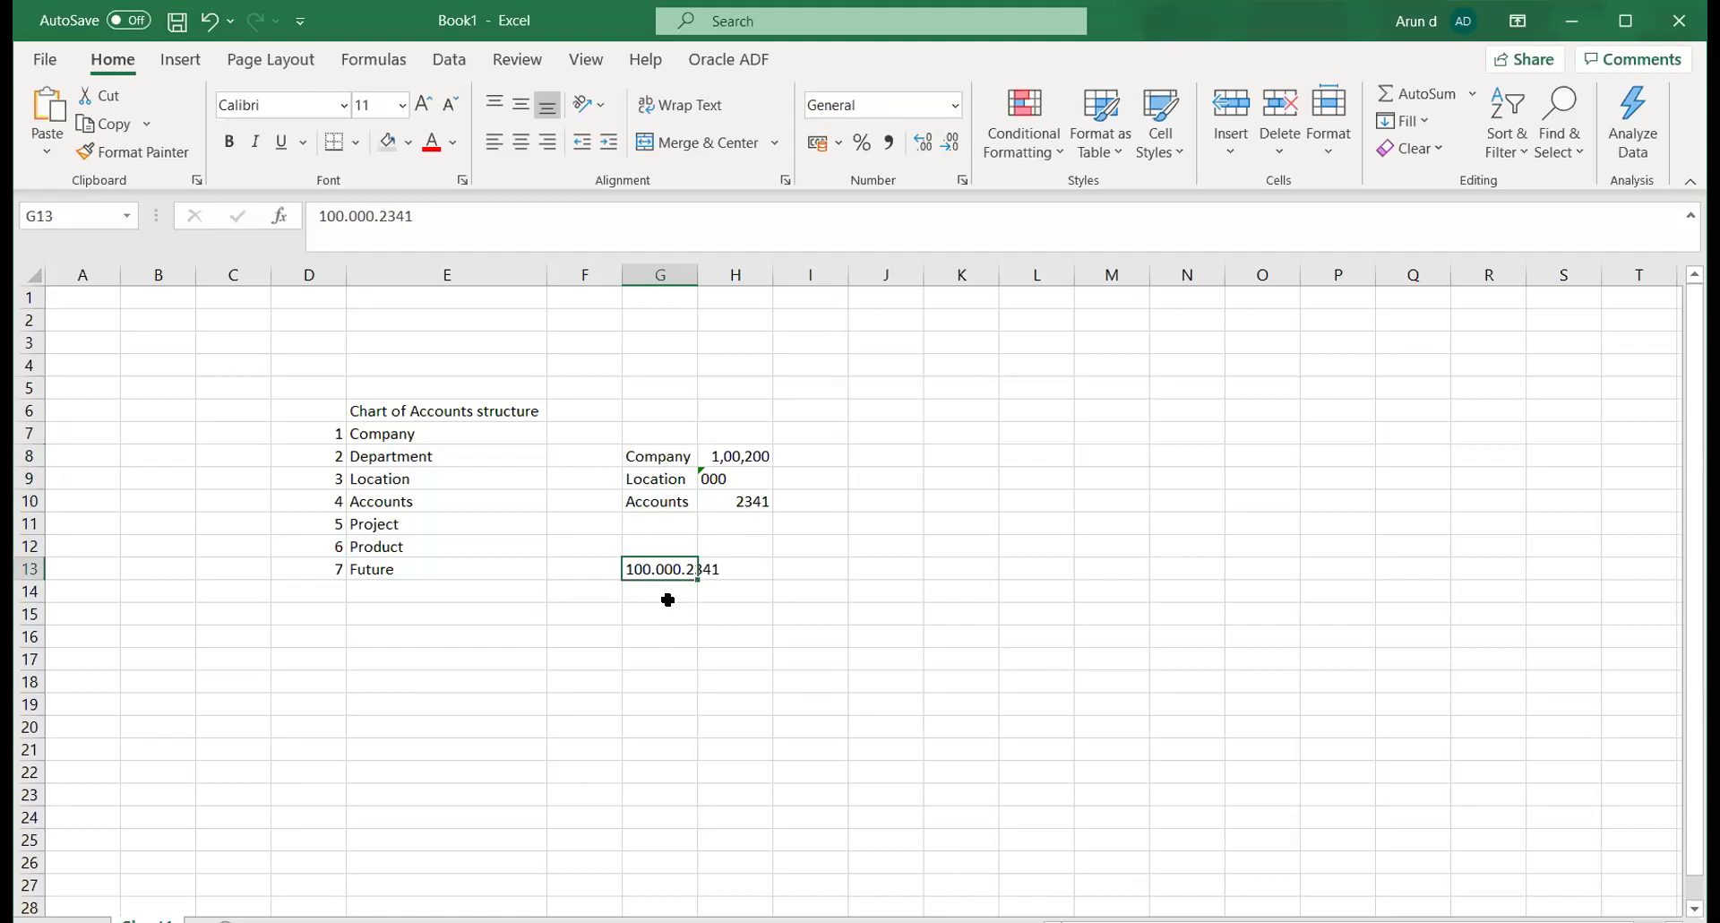
pyautogui.click(668, 599)
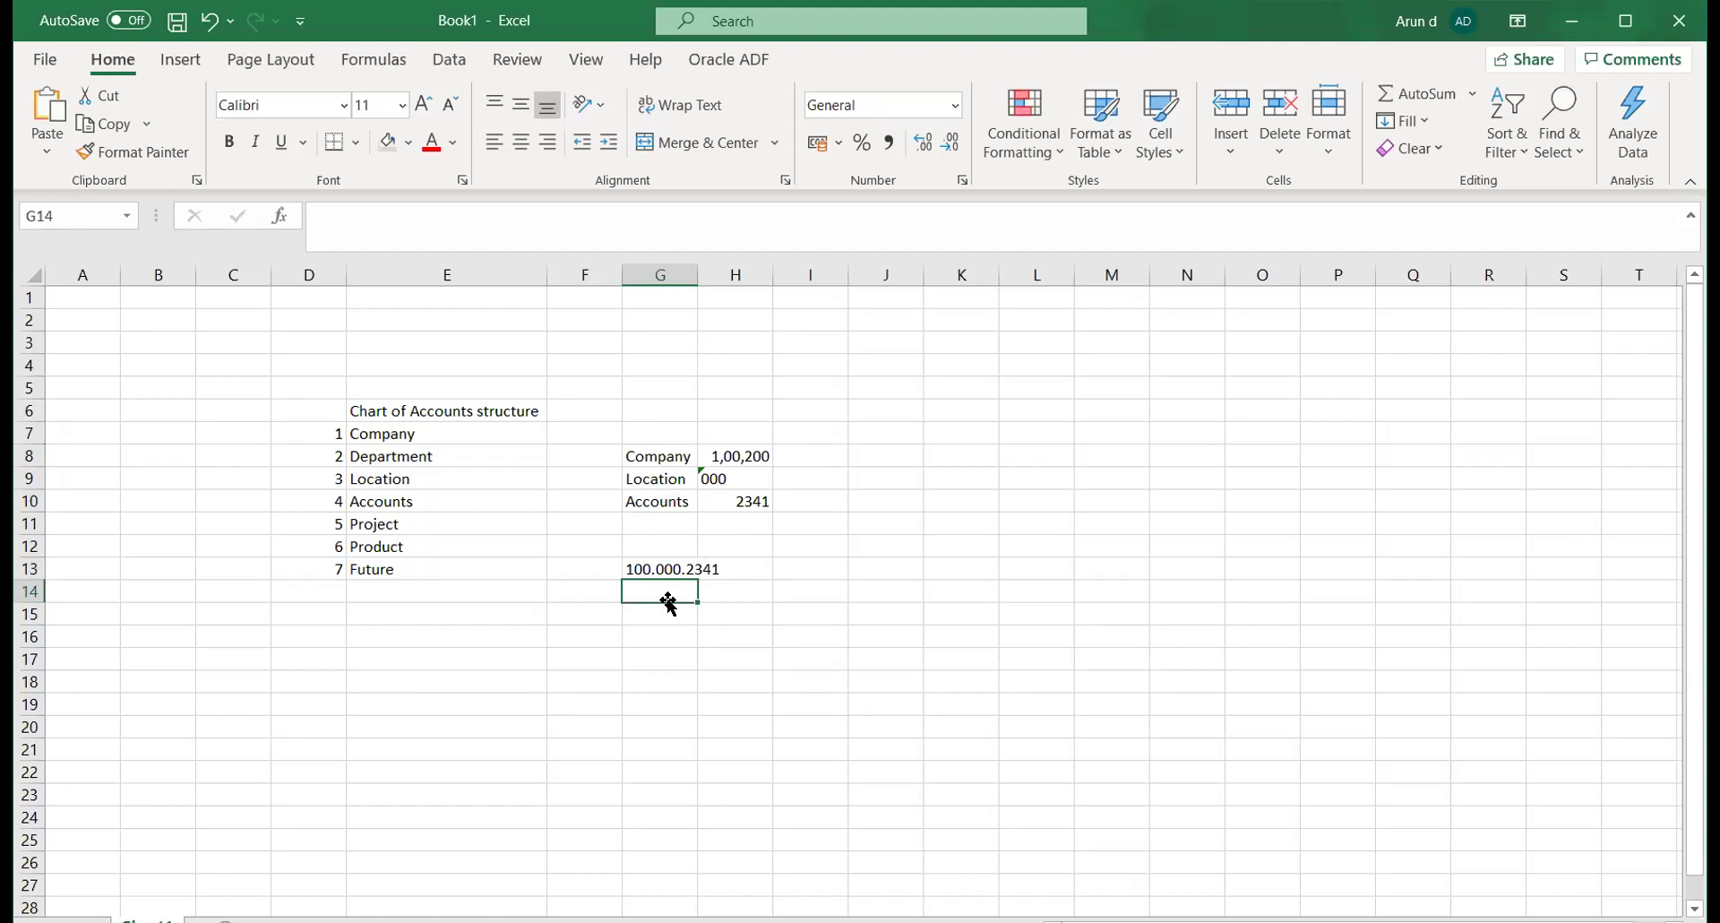
pyautogui.click(672, 564)
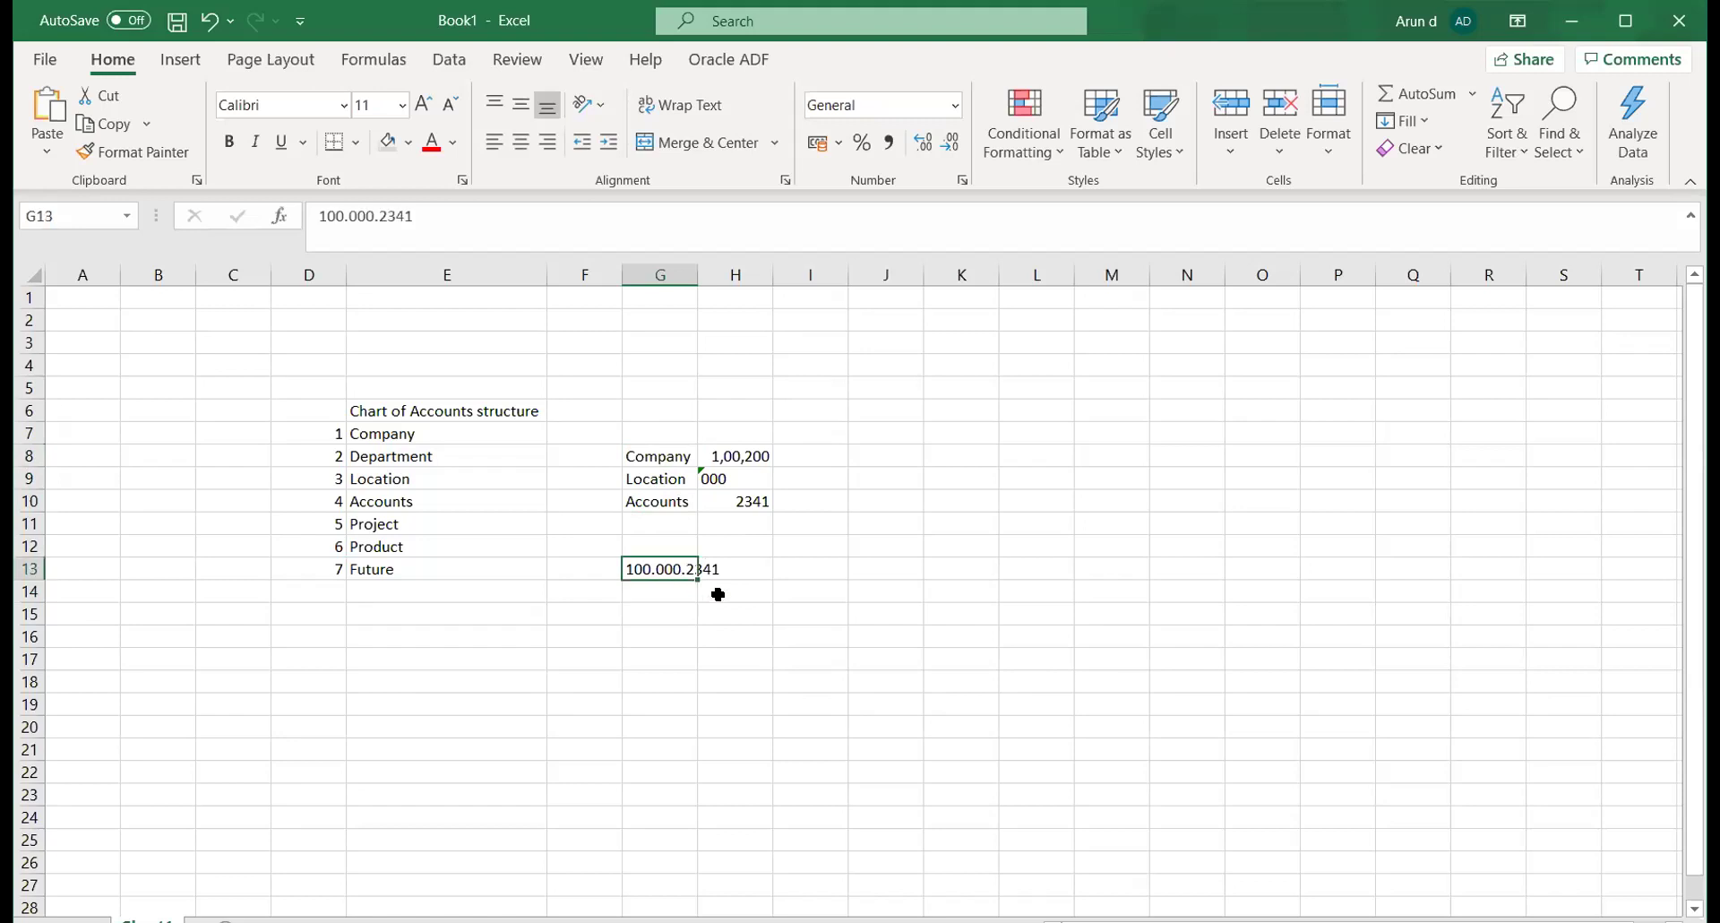
# Review the chart of accounts segment list in D6:E13 and the example combination 100.000.2341 in G13.
pyautogui.click(659, 608)
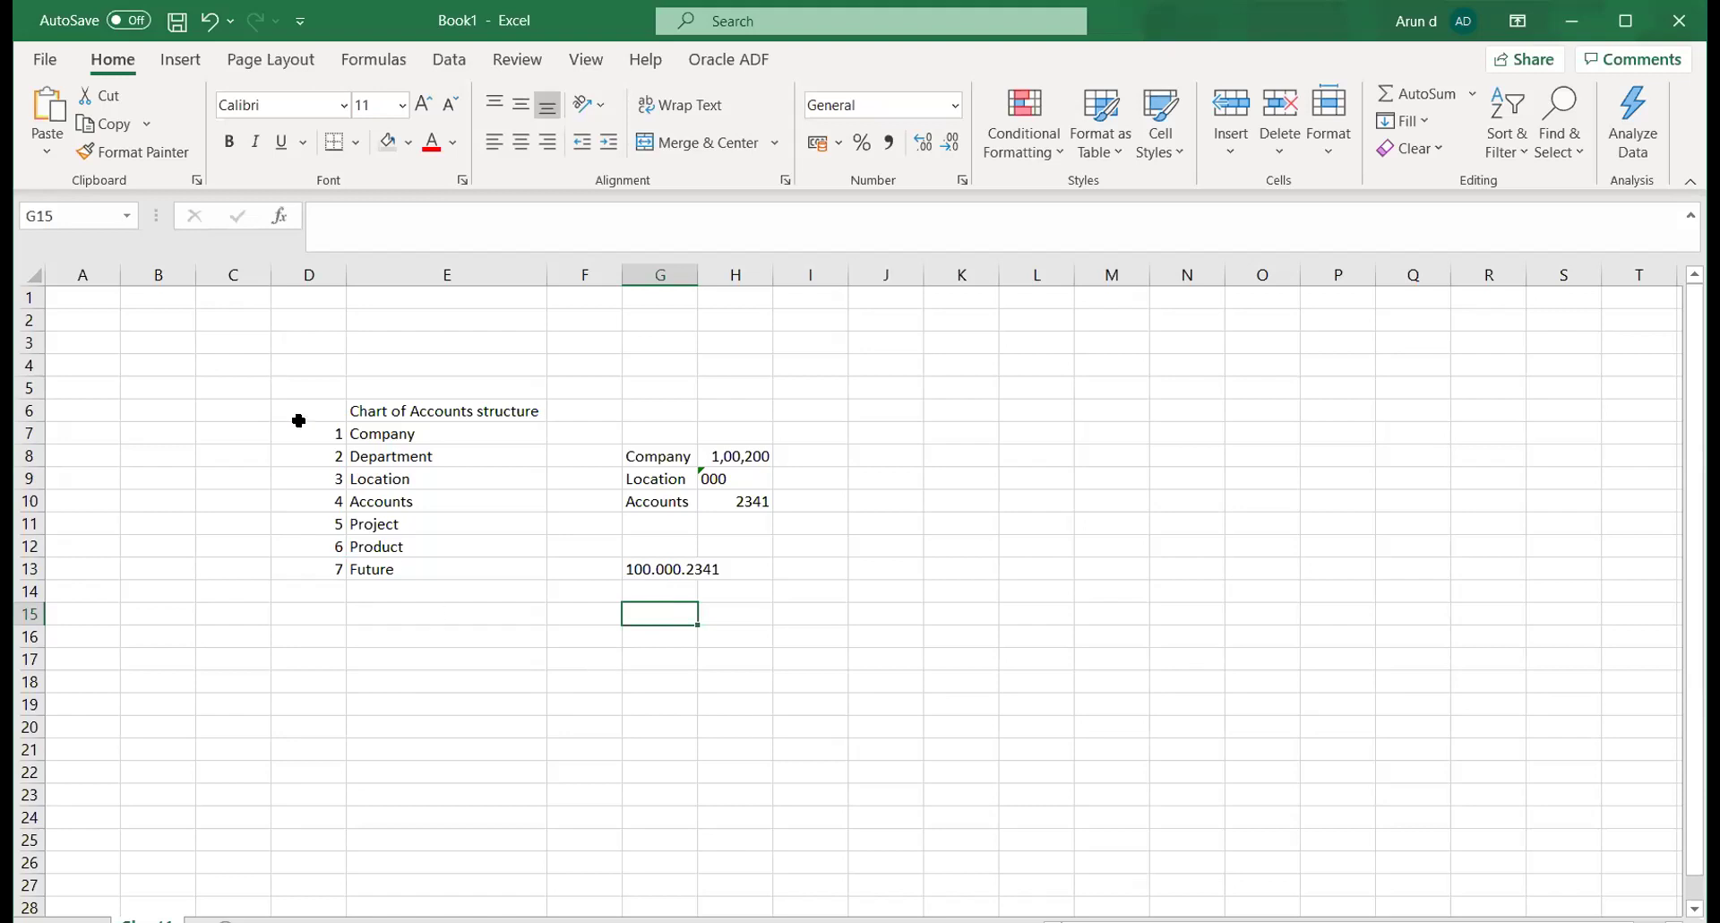
pyautogui.moveTo(316, 381); pyautogui.dragTo(388, 560)
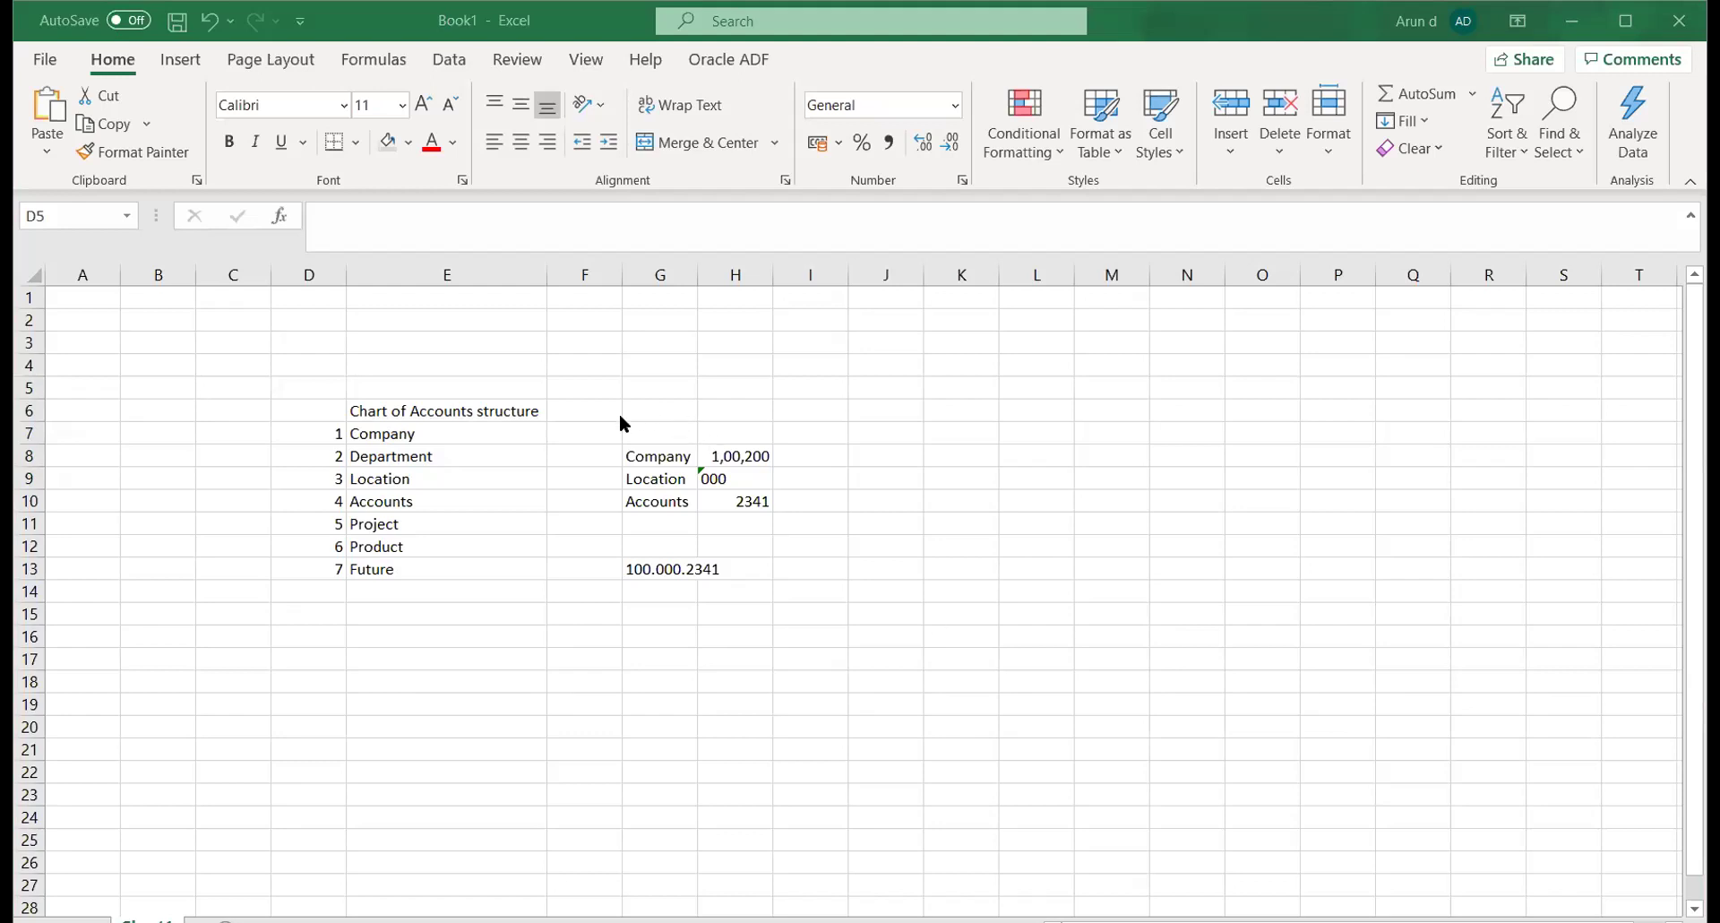
pyautogui.hotkey('ctrl', 'a')
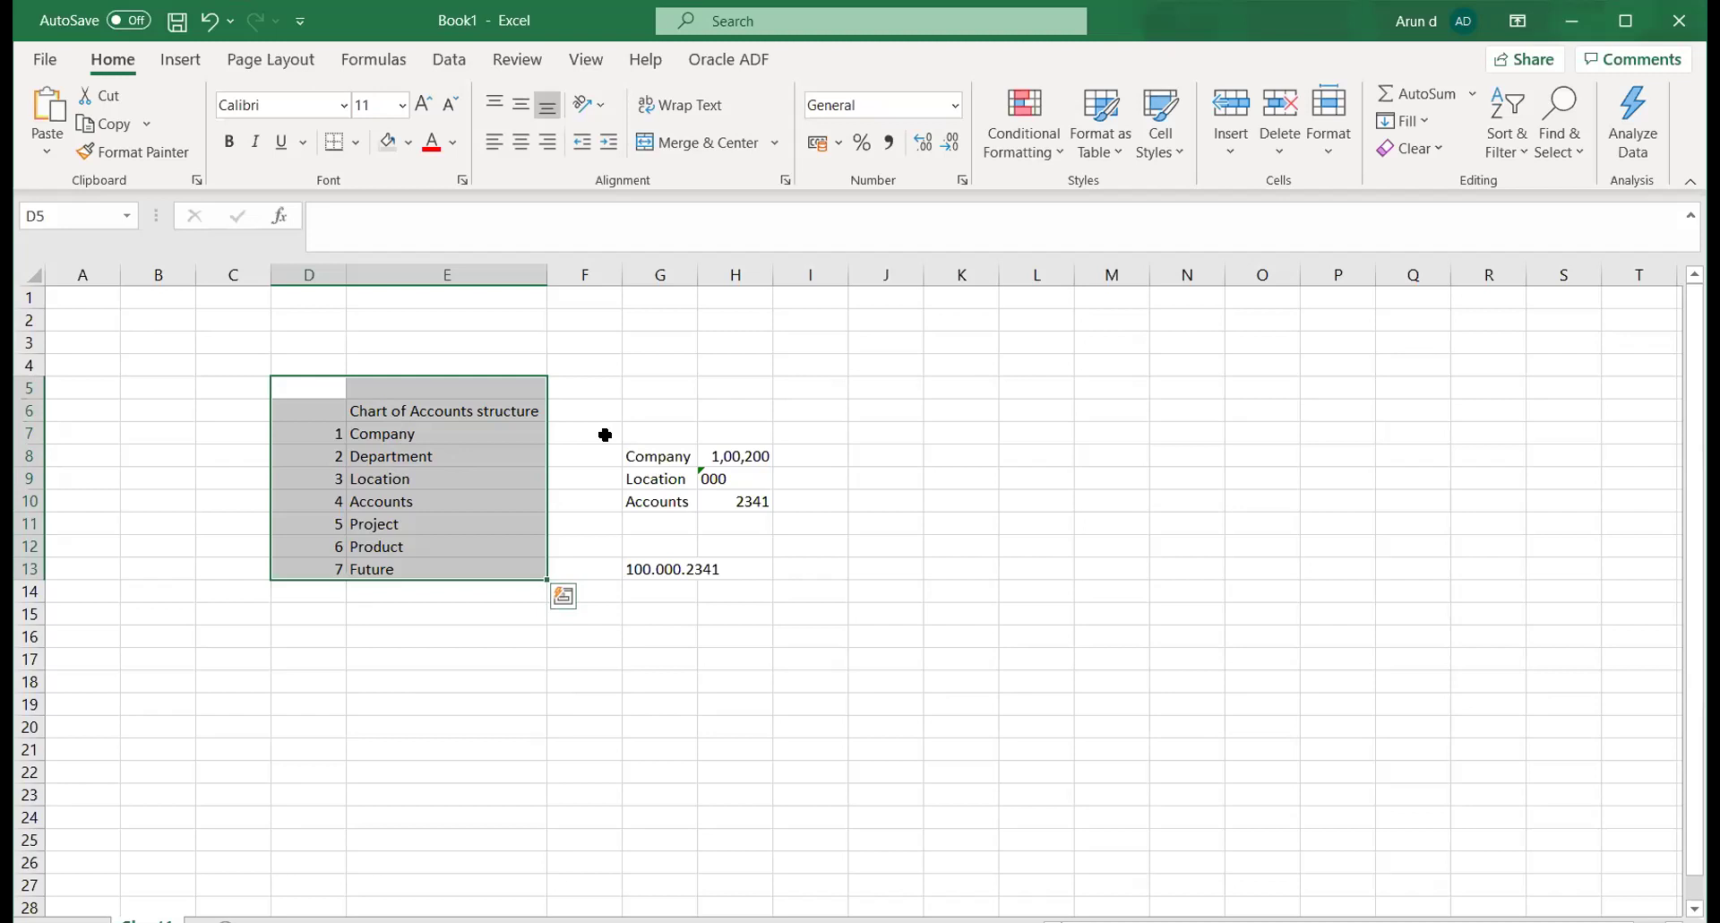
pyautogui.click(664, 570)
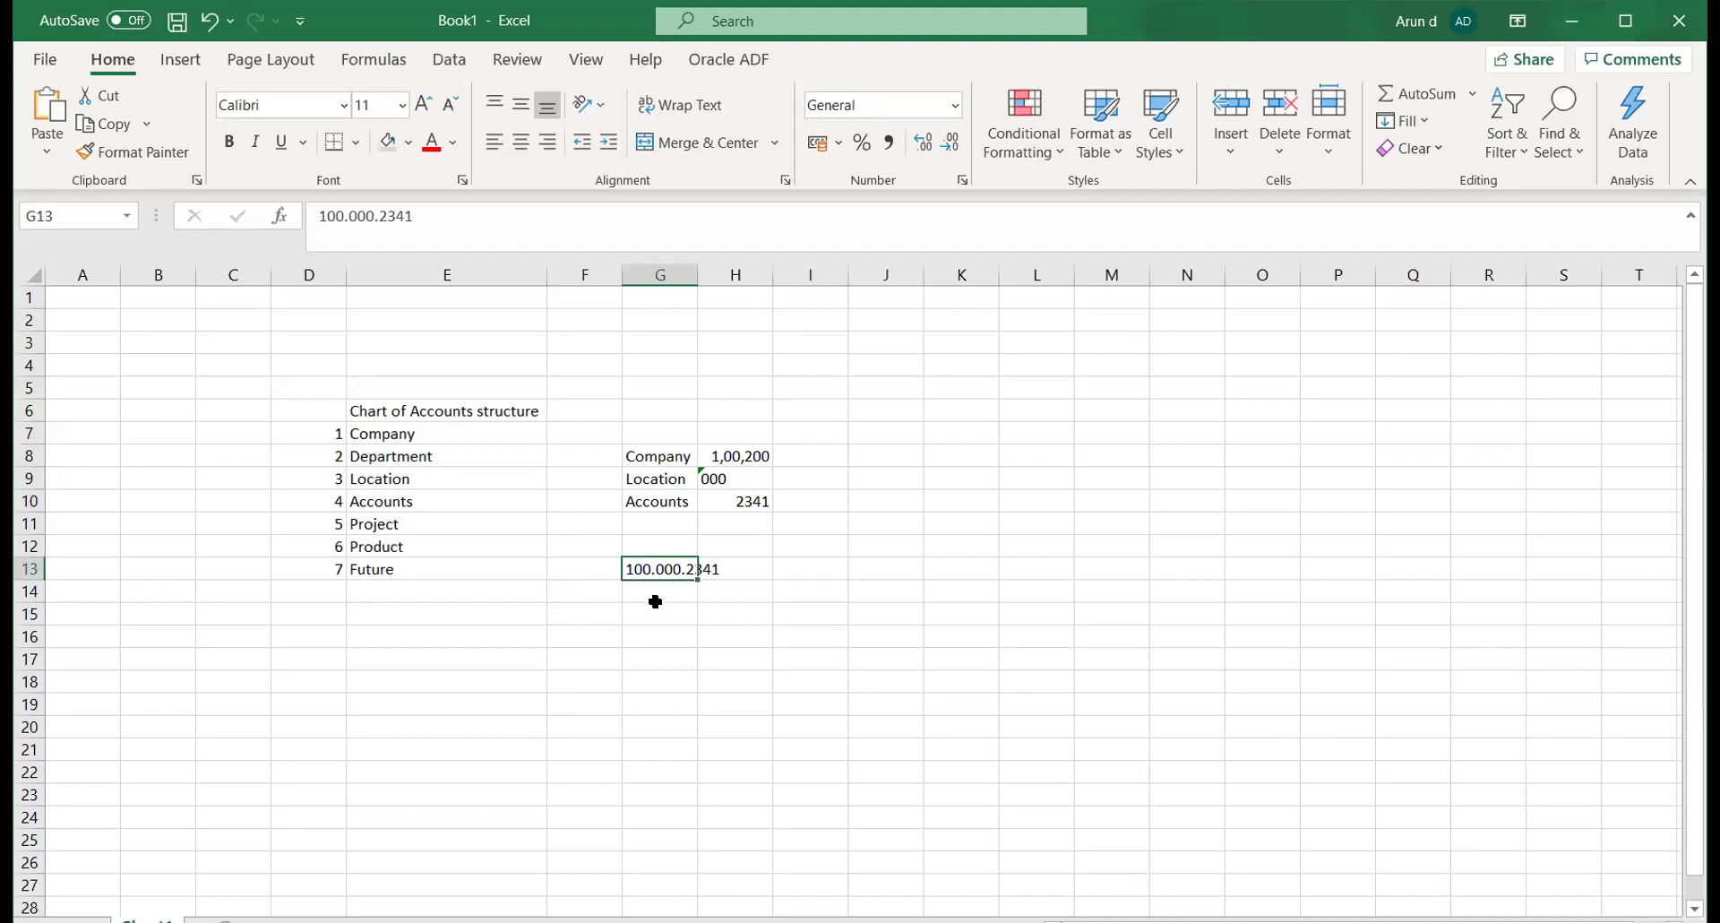
pyautogui.click(657, 607)
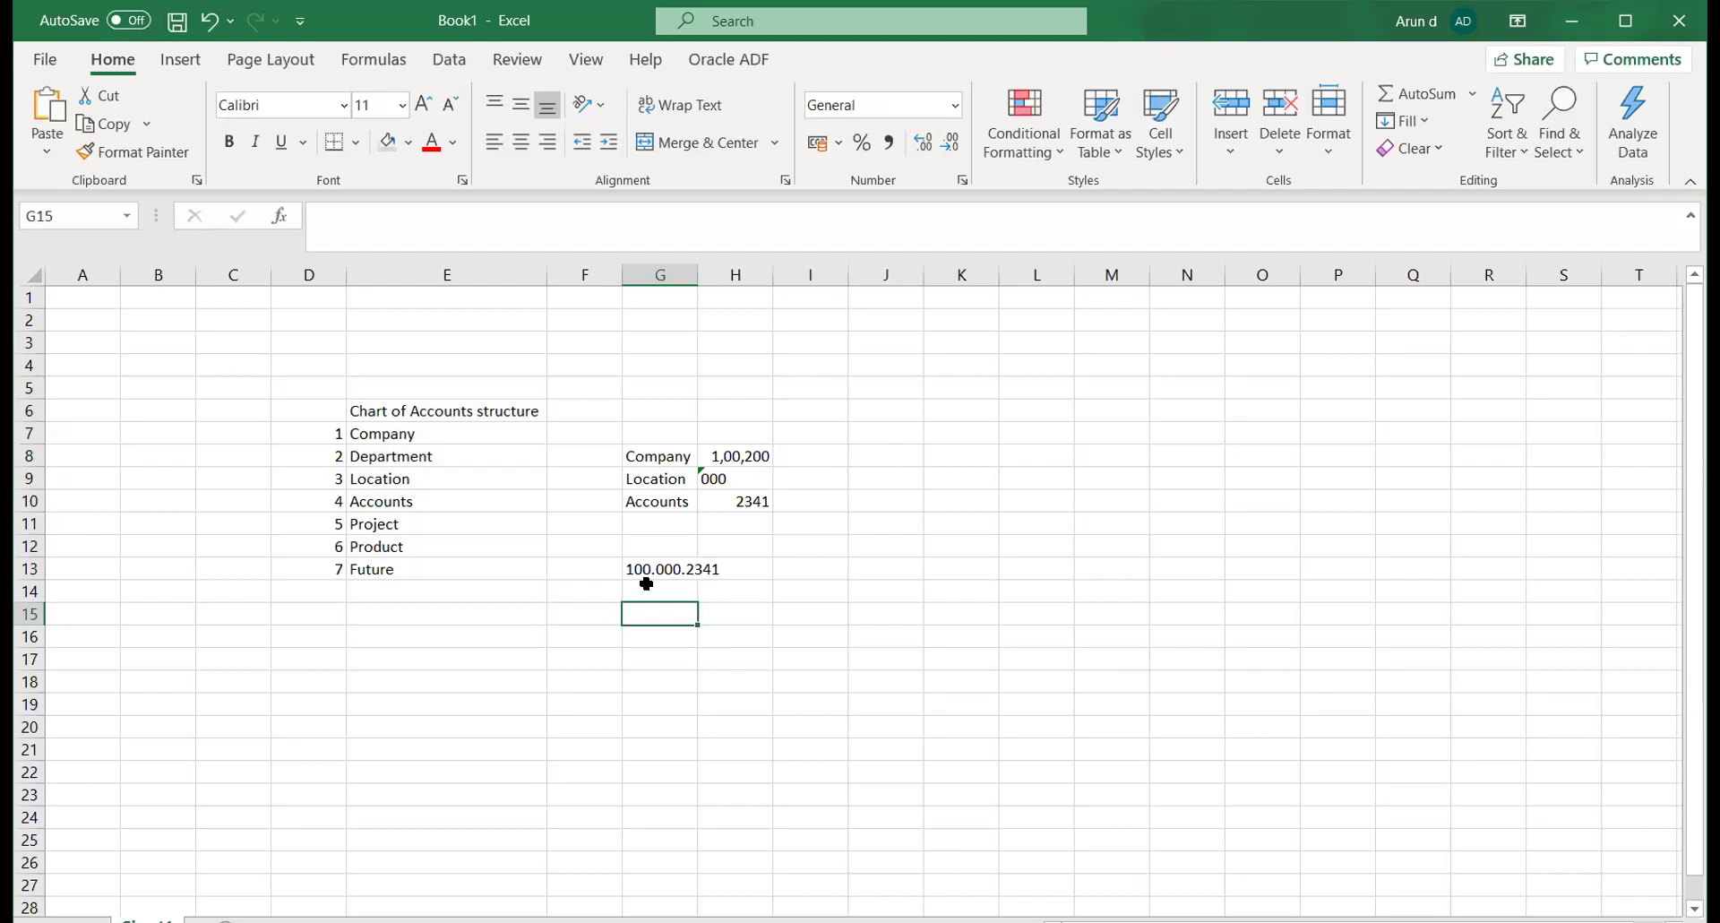
pyautogui.click(646, 584)
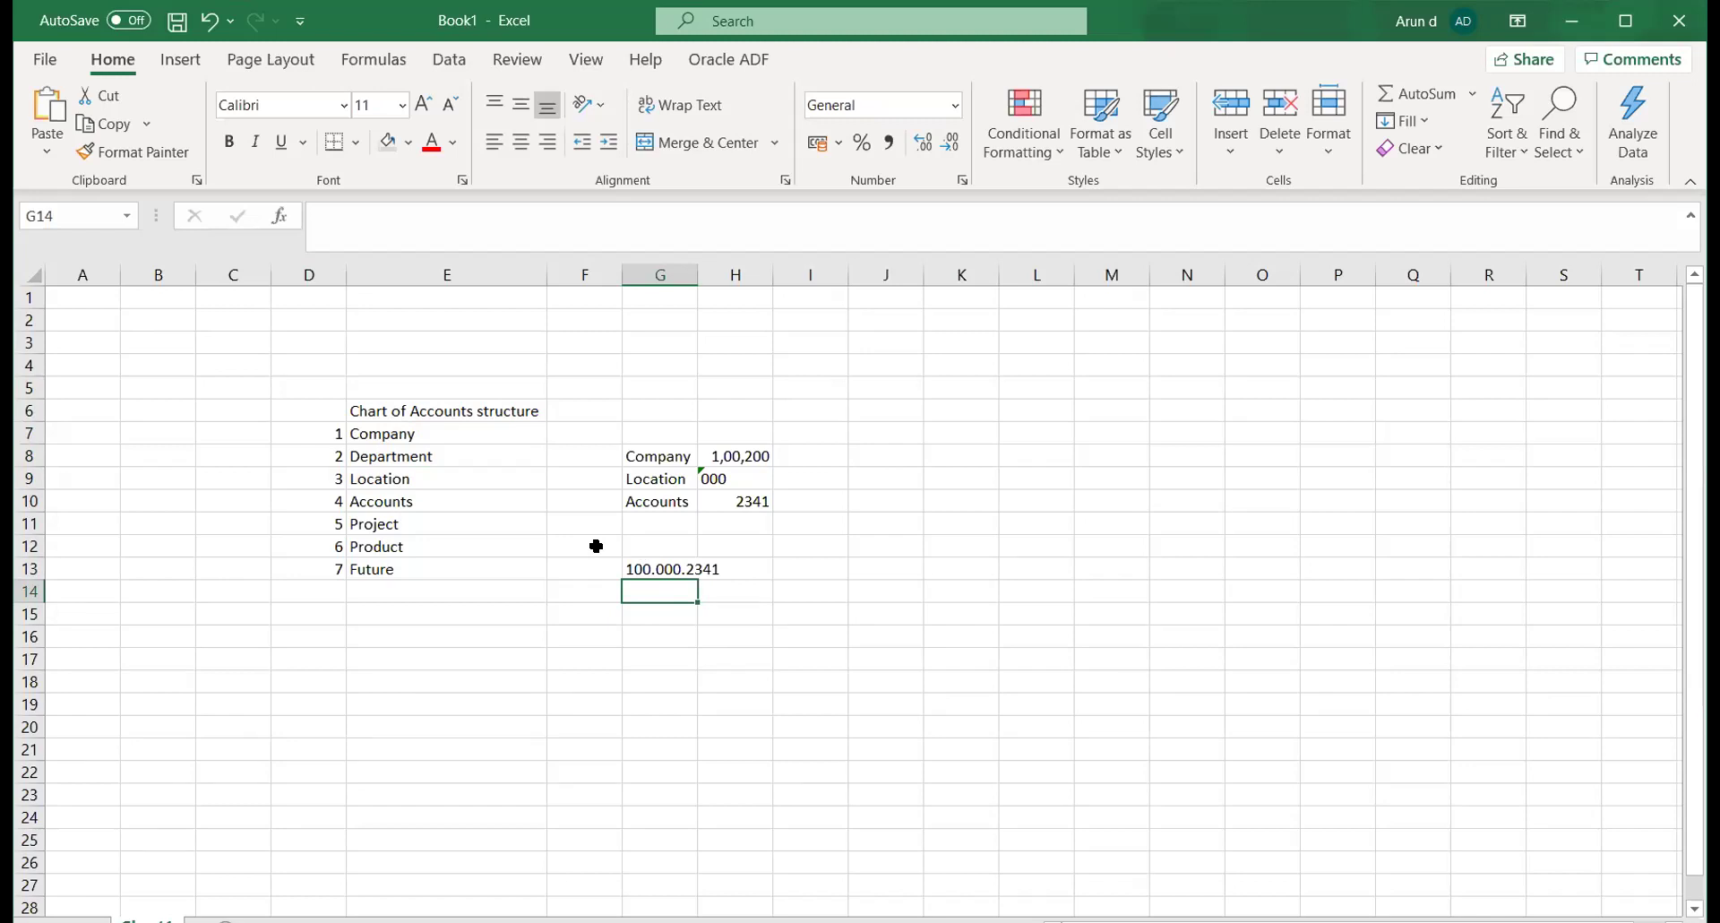
pyautogui.moveTo(596, 546); pyautogui.dragTo(735, 590)
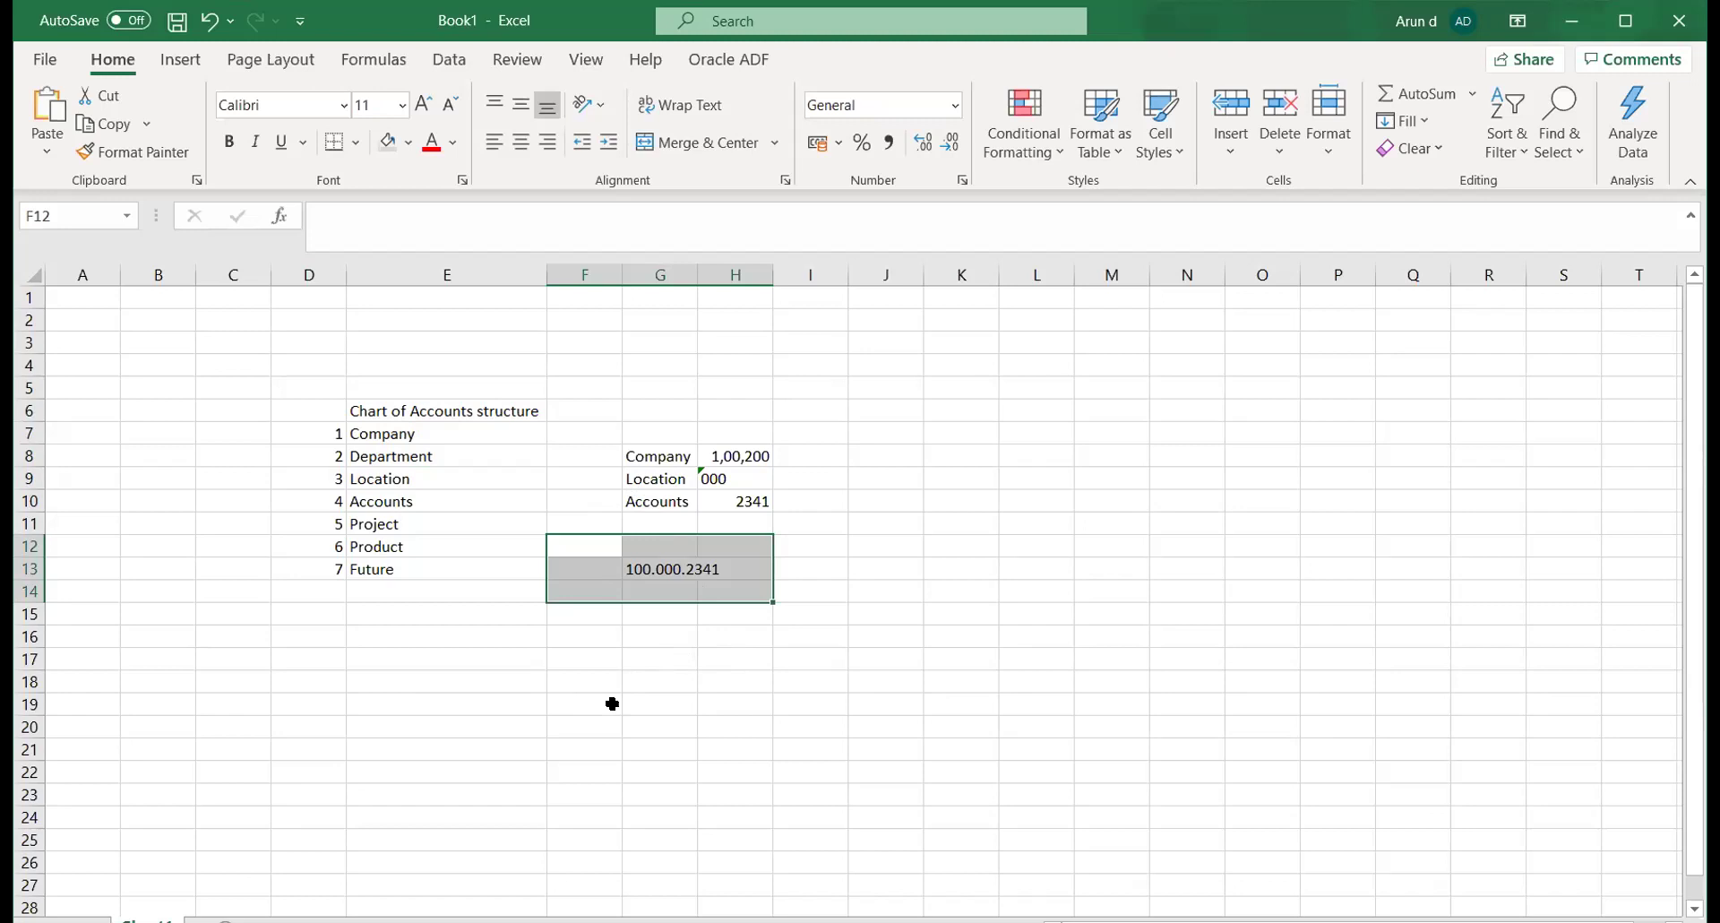
pyautogui.click(750, 679)
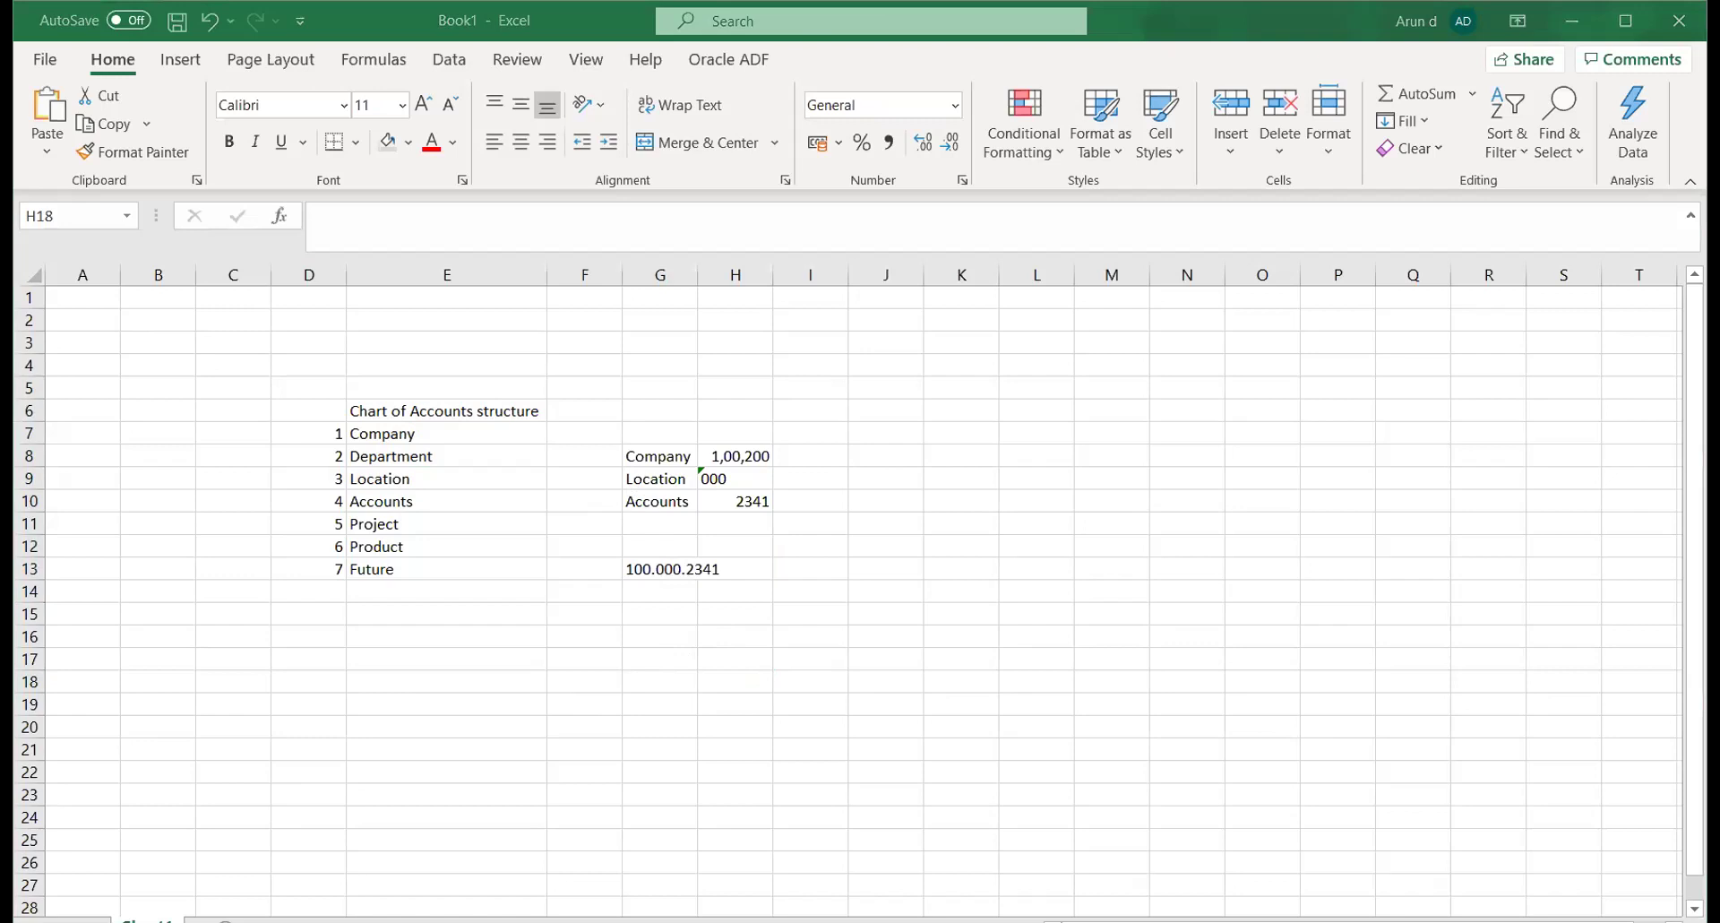
# Switch to Oracle Fusion in the browser, search the key flexfield structures for code HONEYWELL, and open HONEYWELL_COA for editing.
pyautogui.hotkey('alt', 'Tab')
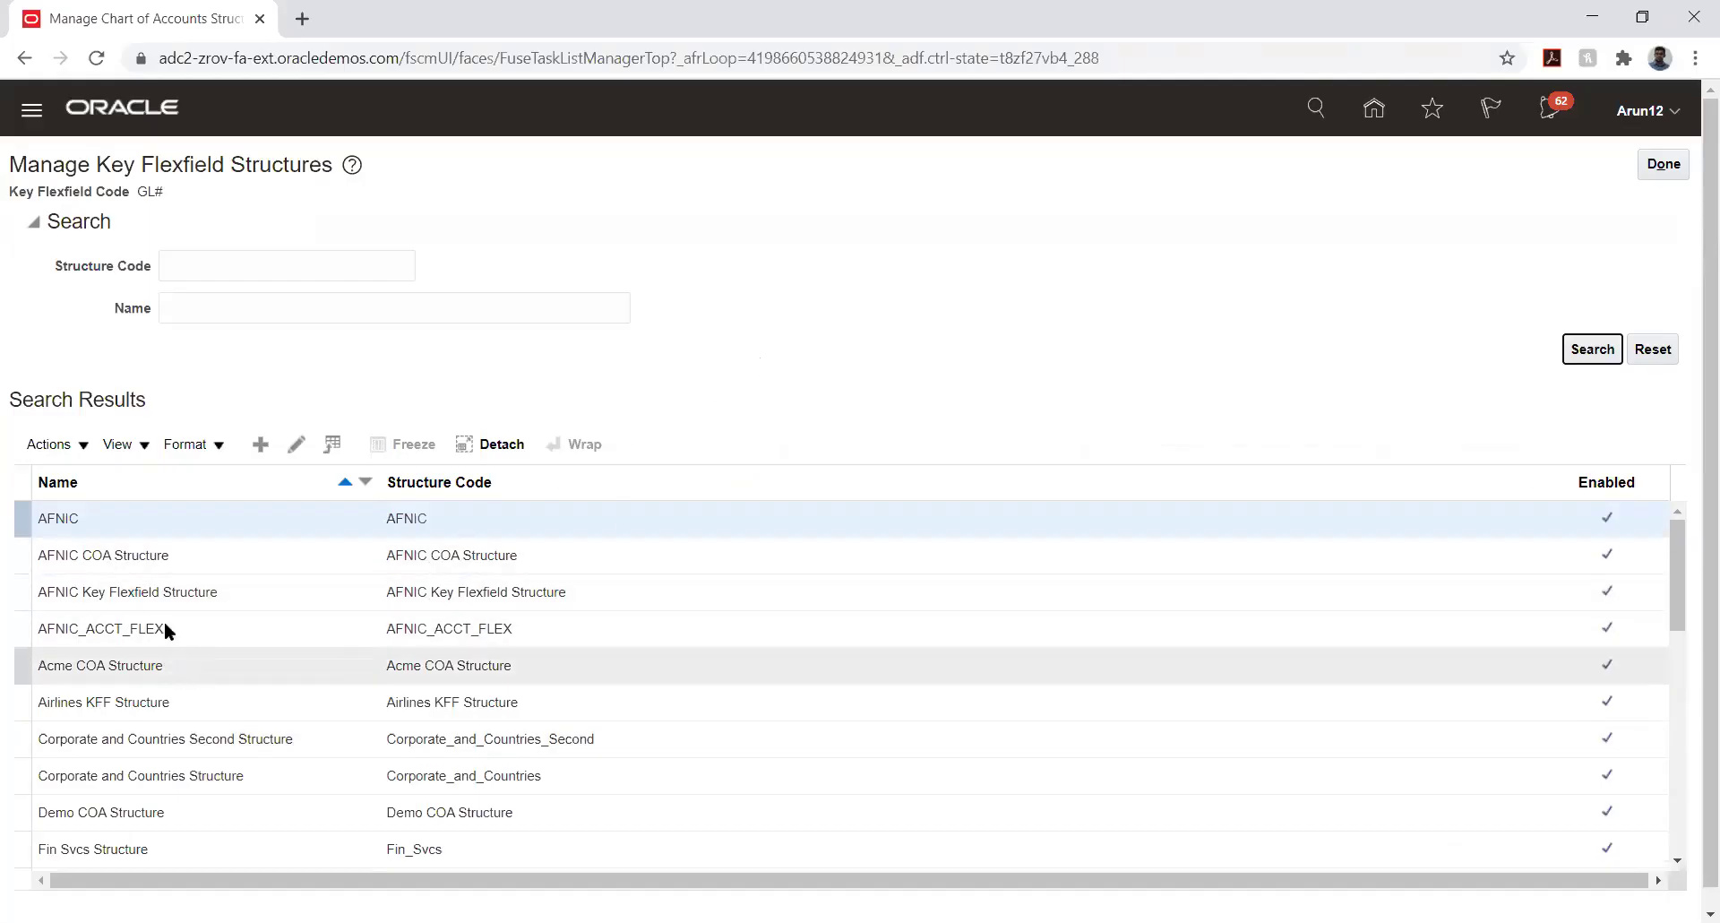
pyautogui.click(238, 271)
pyautogui.write('HONEYWELL')
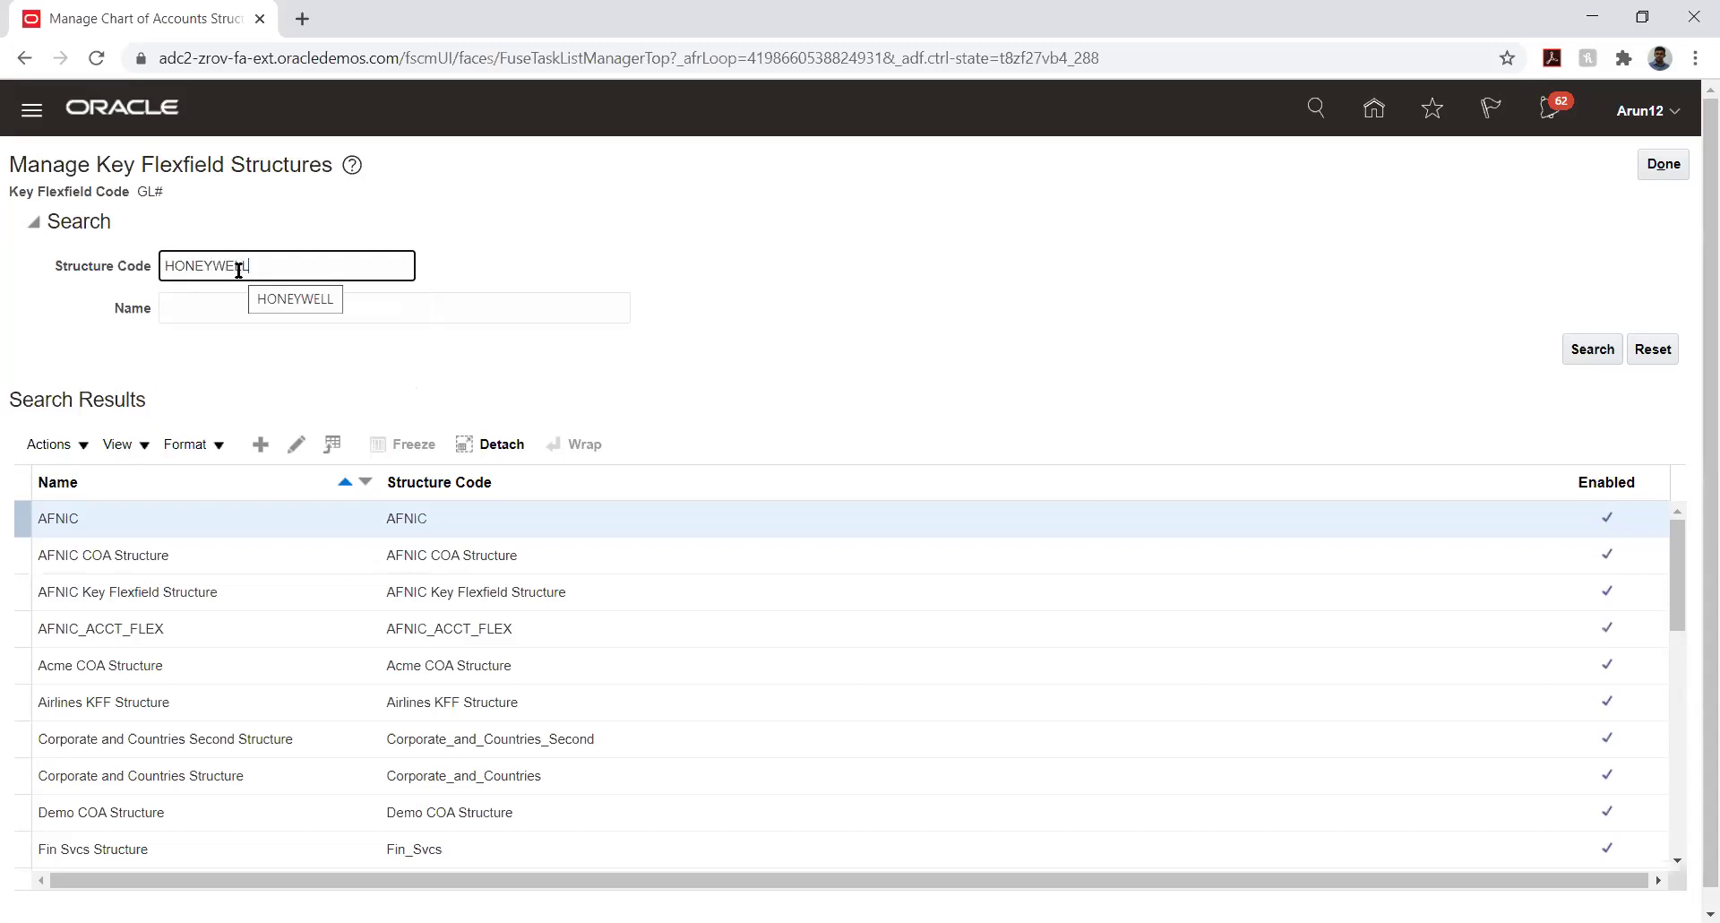
pyautogui.press('Return')
pyautogui.click(86, 515)
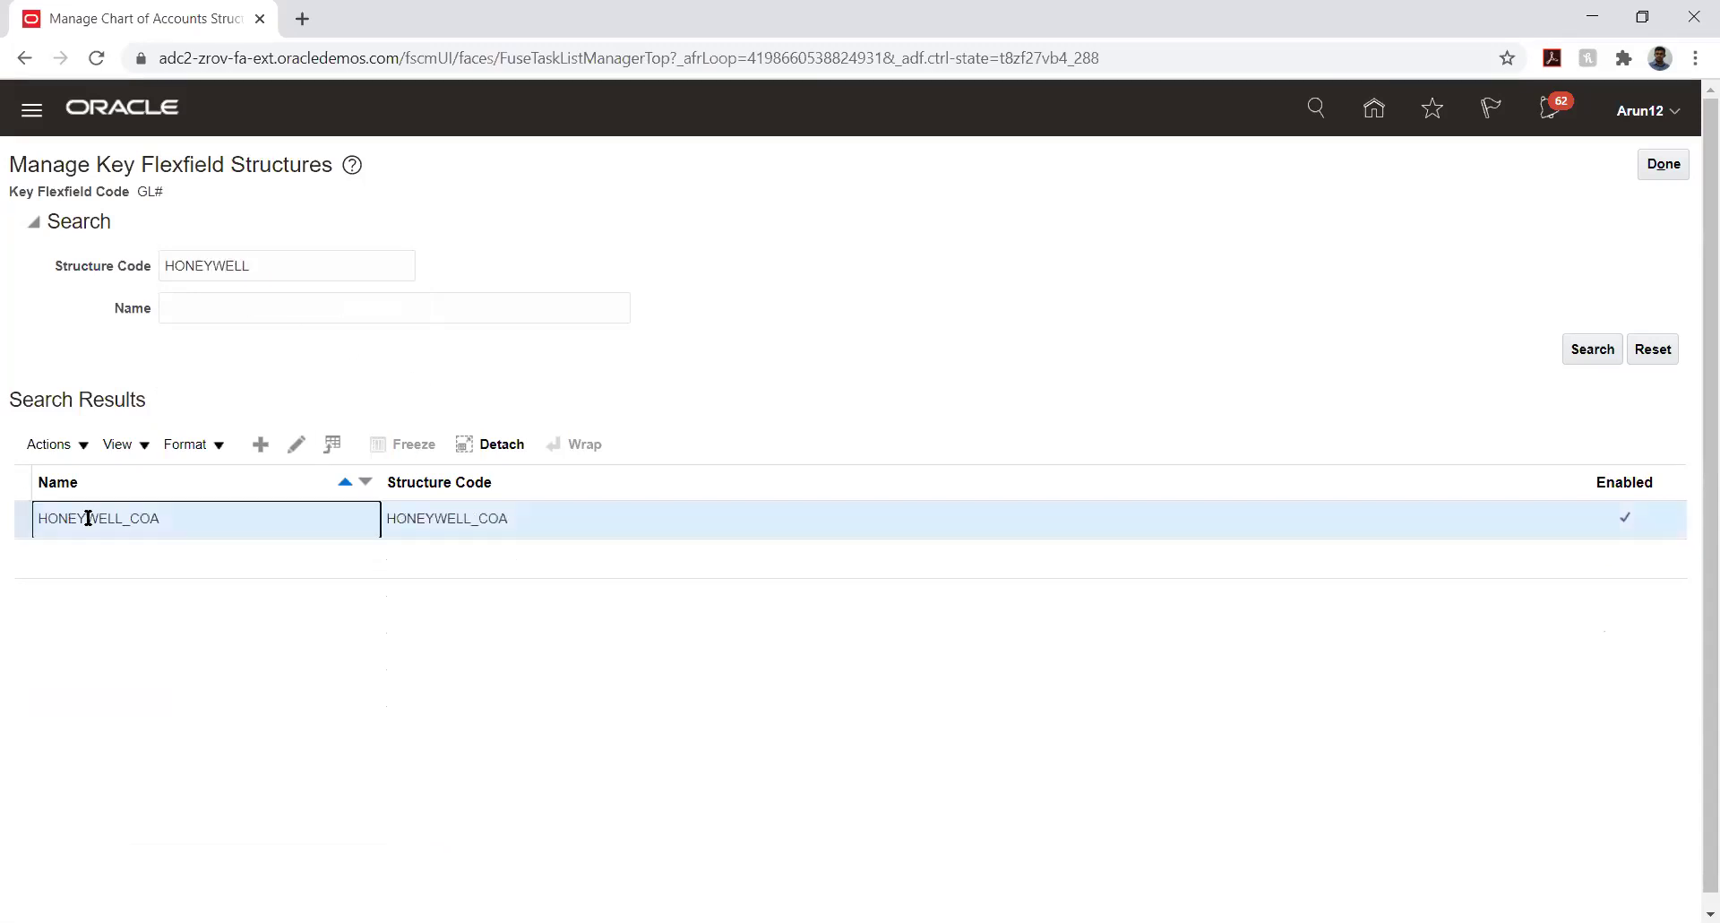
pyautogui.click(296, 444)
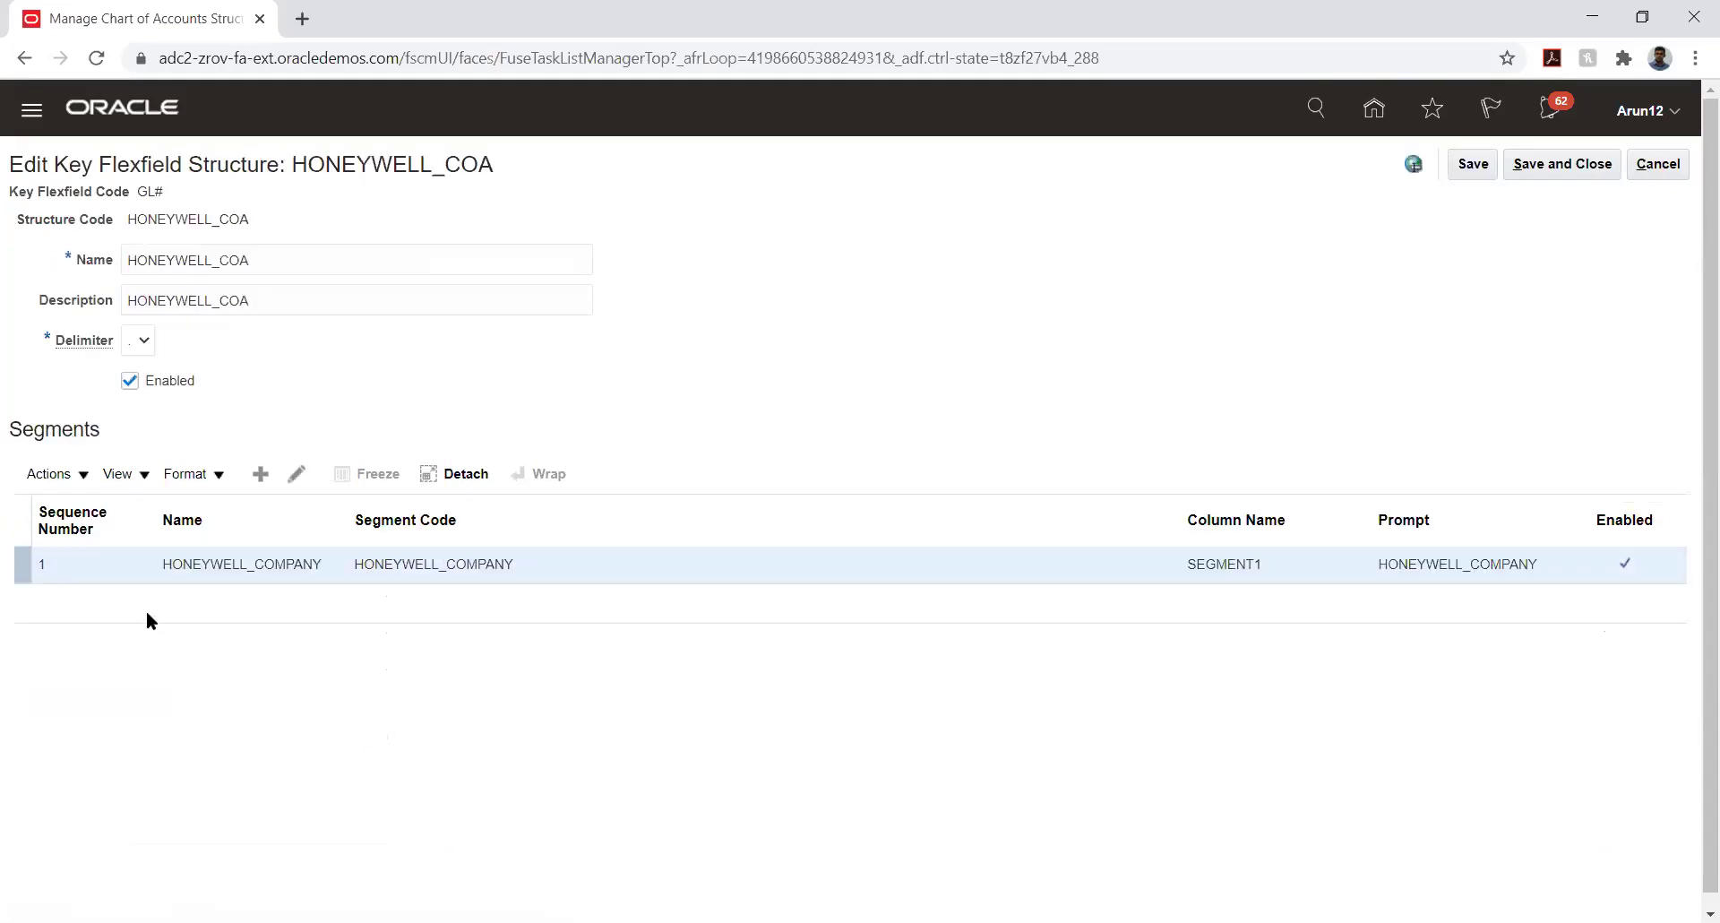
# Create a new segment in the HONEYWELL_COA structure with the segment code HONEYWELL_LOCATION.
pyautogui.click(118, 567)
pyautogui.click(258, 477)
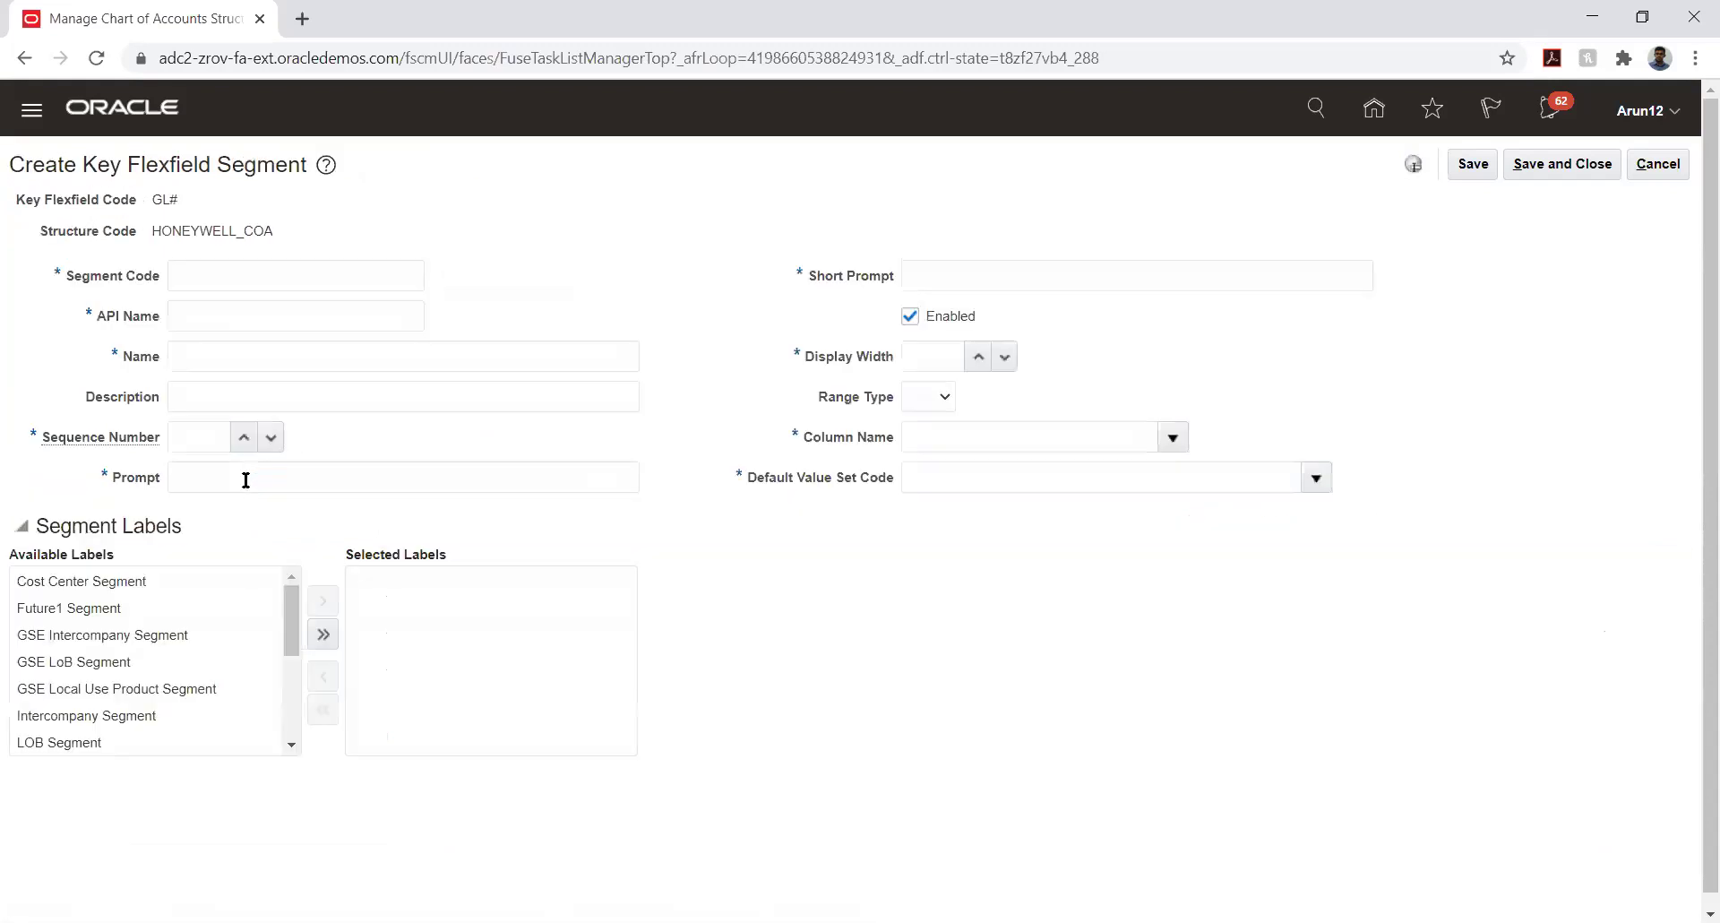
pyautogui.click(217, 277)
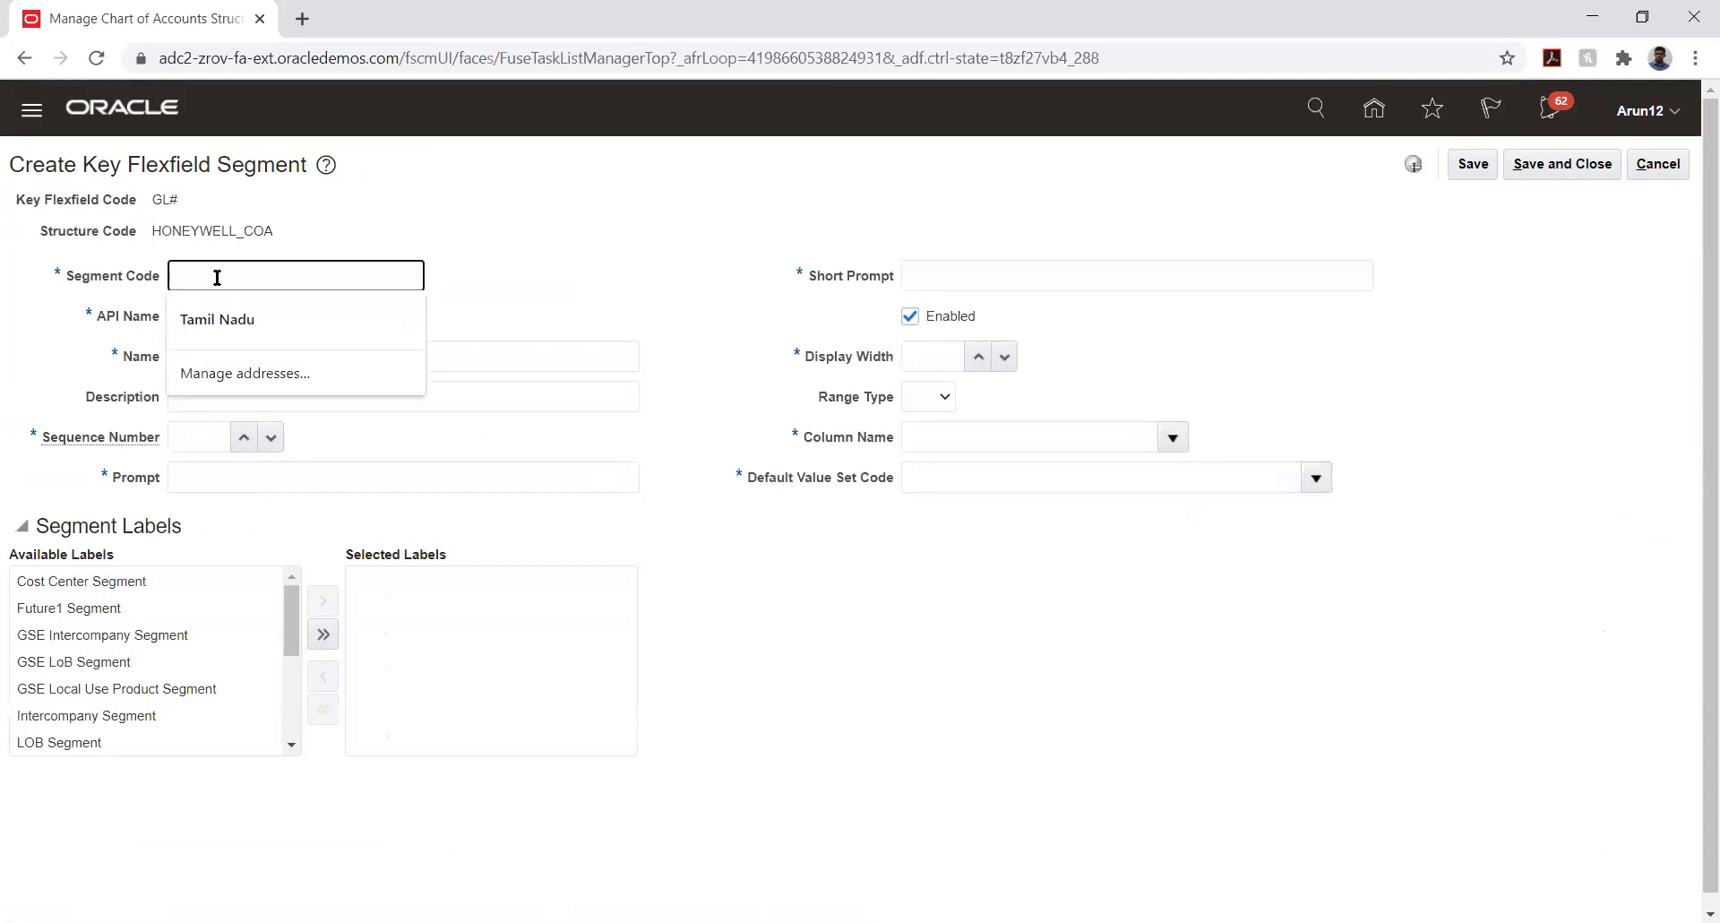
pyautogui.write('HONEYWELL')
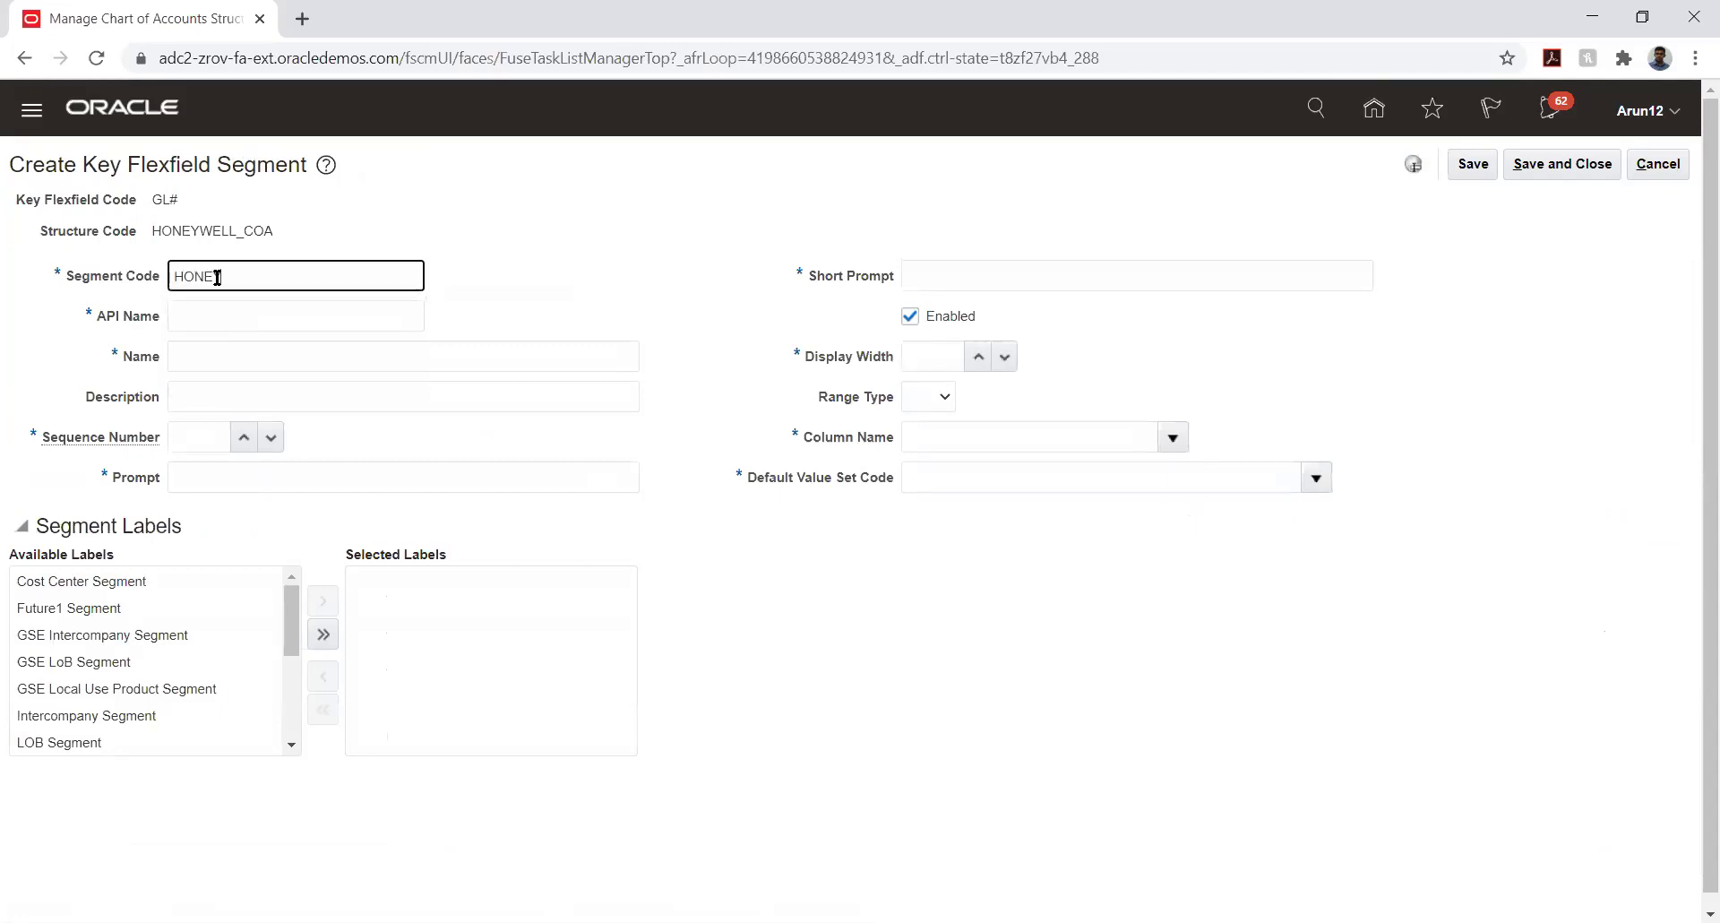
pyautogui.write('_LOCATION')
# Reuse the segment code HONEYWELL_LOCATION as the segment's name and description, and set its sequence number to 2.
pyautogui.doubleClick(217, 277)
pyautogui.hotkey('ctrl', 'c')
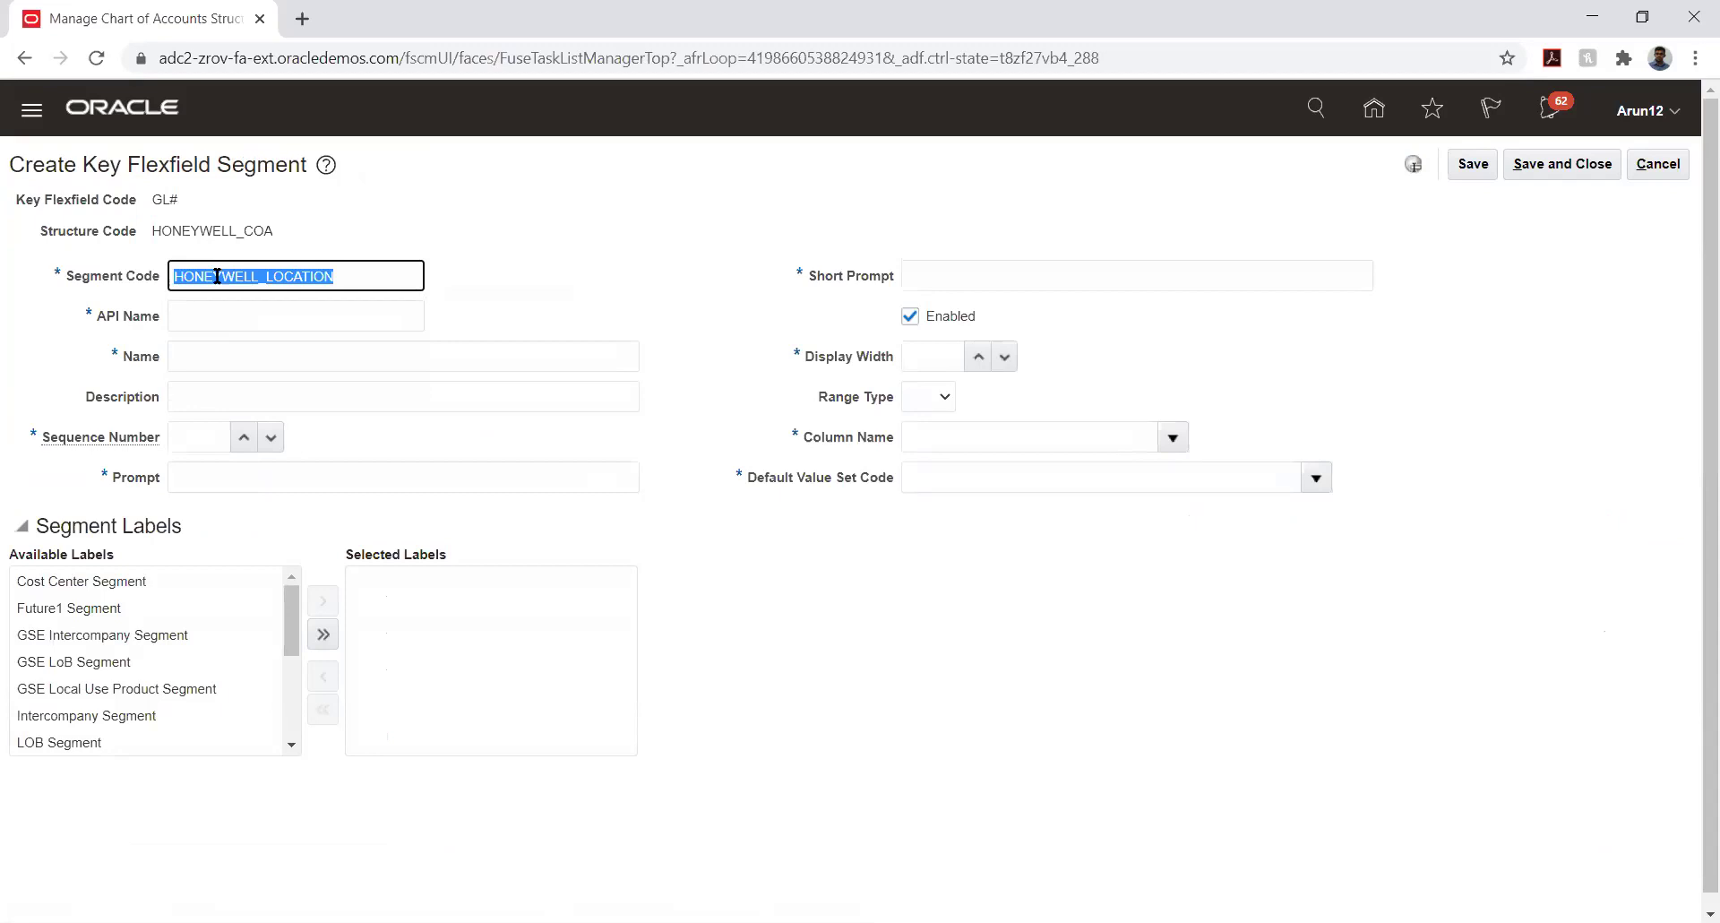
pyautogui.press('Tab')
pyautogui.press('Tab')
pyautogui.hotkey('ctrl', 'v')
pyautogui.press('Tab')
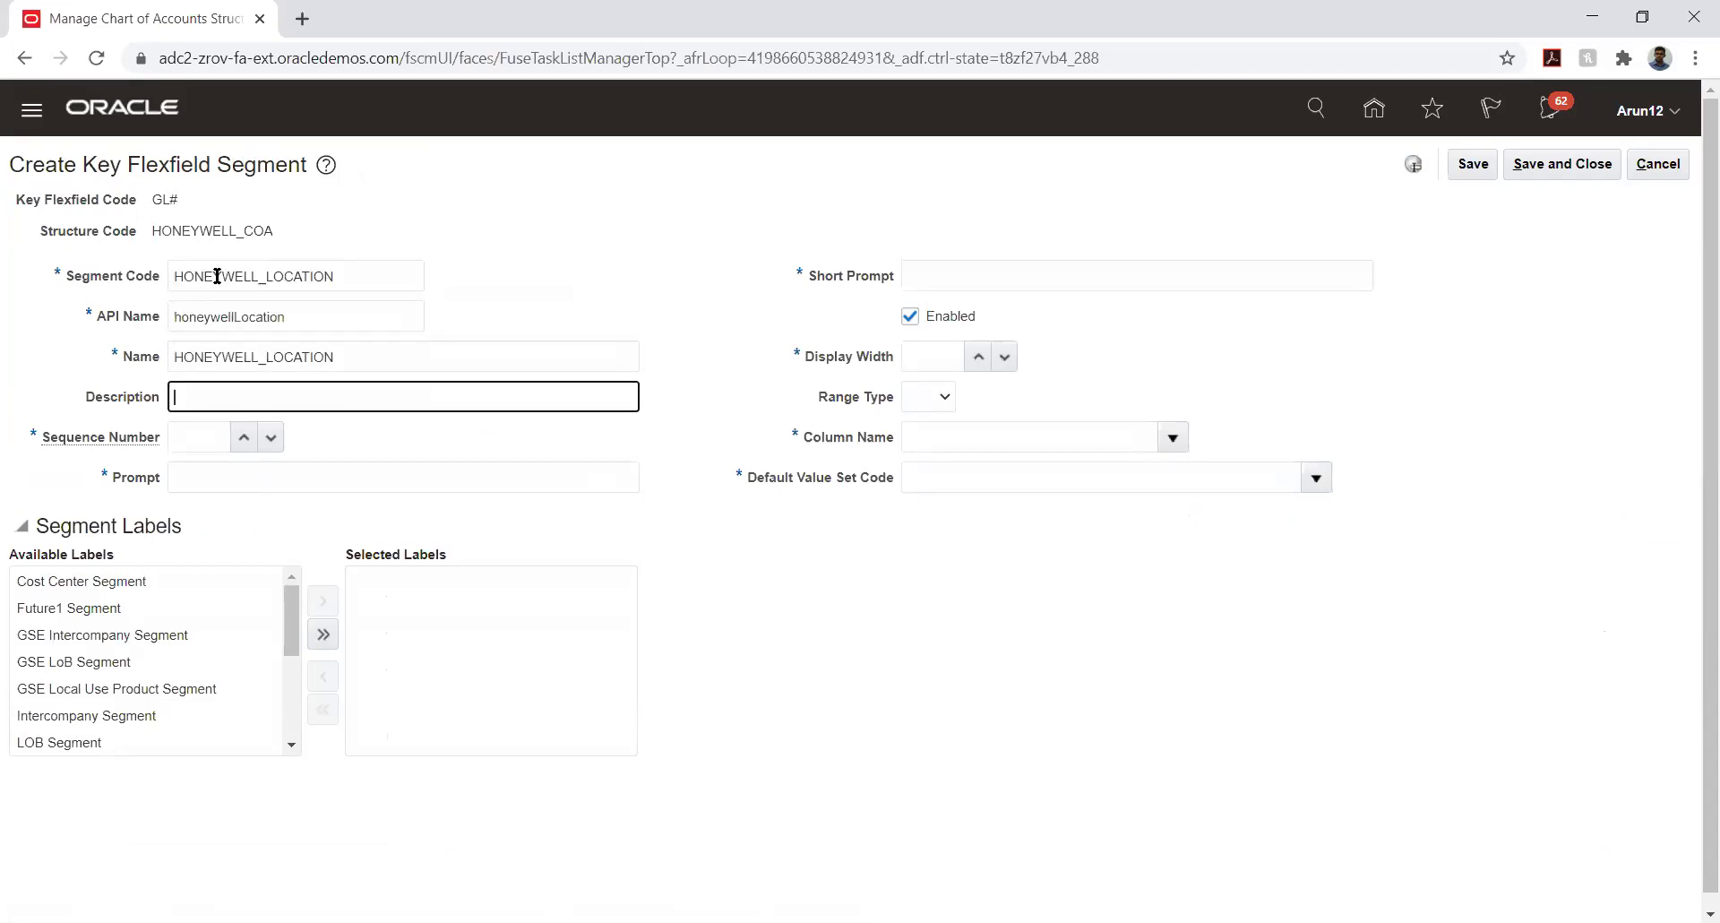
pyautogui.hotkey('ctrl', 'v')
pyautogui.press('Tab')
pyautogui.write('2')
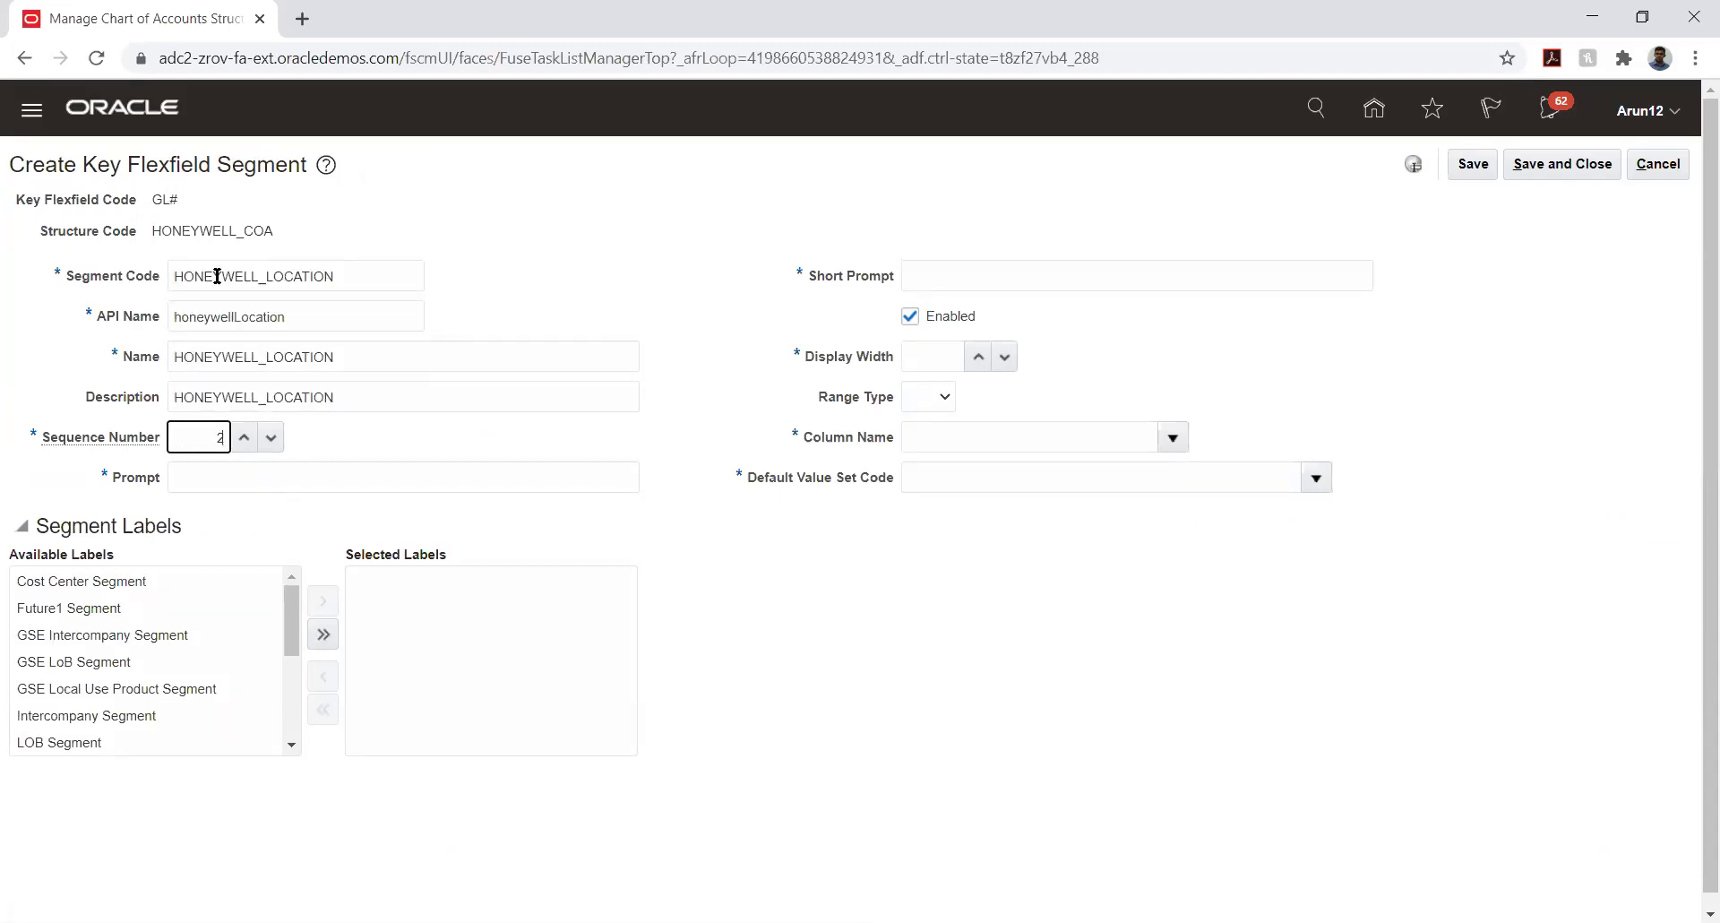
# Fill in both the prompt and the short prompt of the location segment with HONEYWELL_LOCATION.
pyautogui.press('Tab')
pyautogui.hotkey('ctrl', 'v')
pyautogui.press('Tab')
pyautogui.hotkey('ctrl', 'v')
# Set the location segment's display width to 6 and its column name to SEGMENT2.
pyautogui.press('Tab')
pyautogui.press('Tab')
pyautogui.write('6')
pyautogui.press('Tab')
pyautogui.press('Tab')
pyautogui.click(1172, 437)
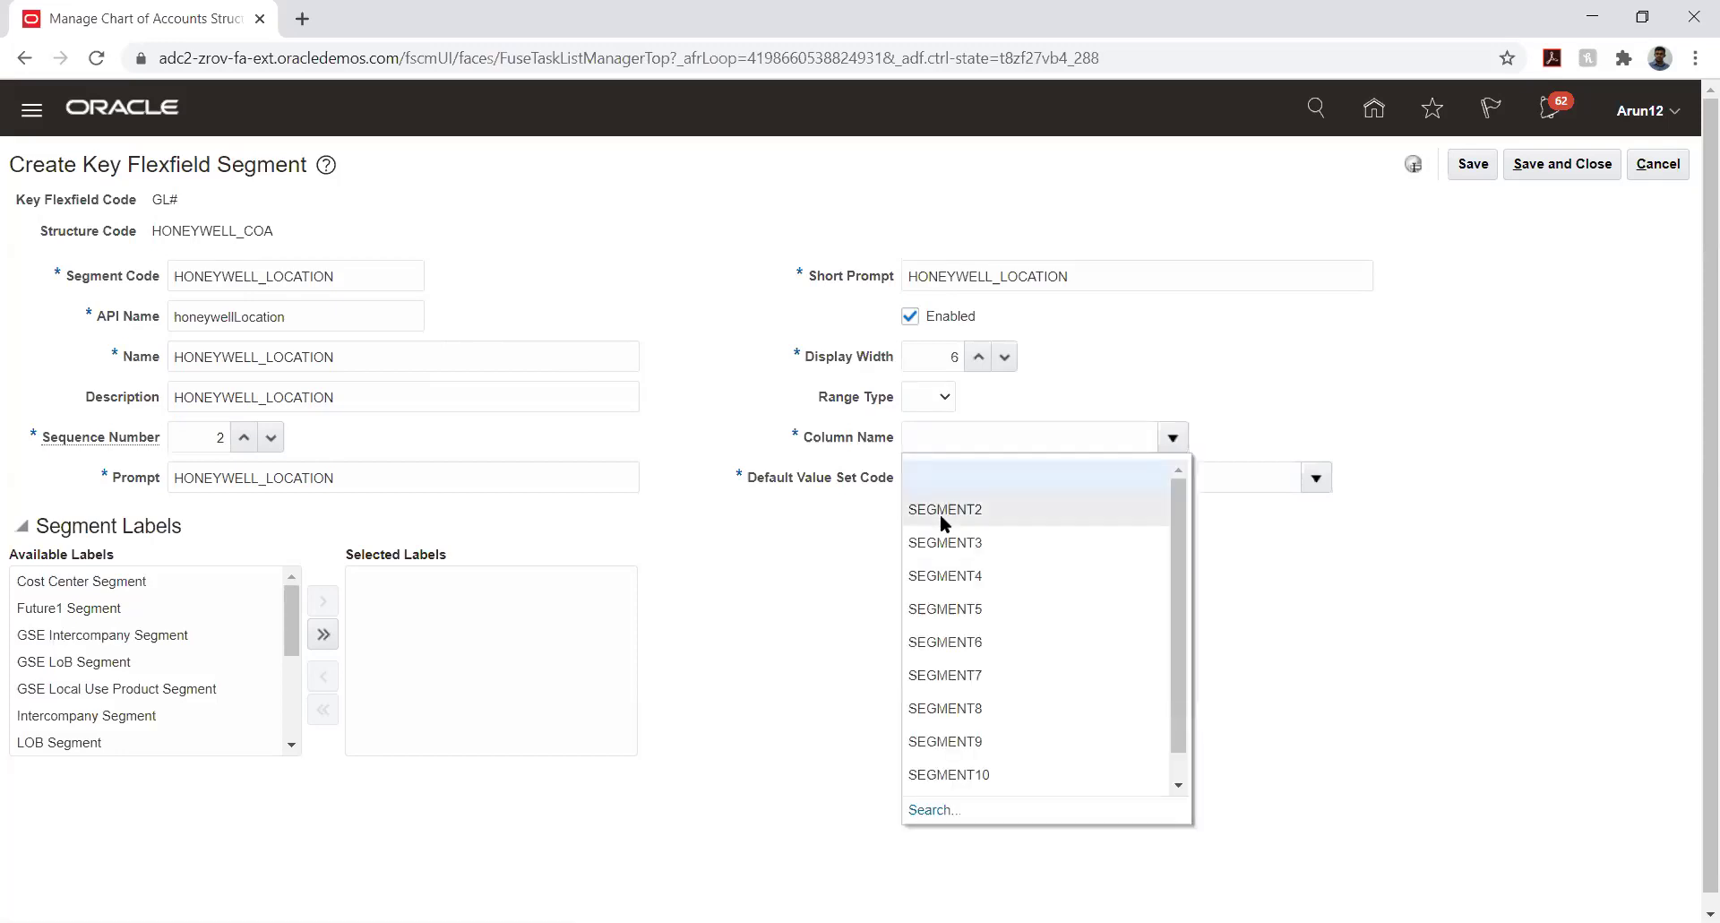
pyautogui.click(938, 513)
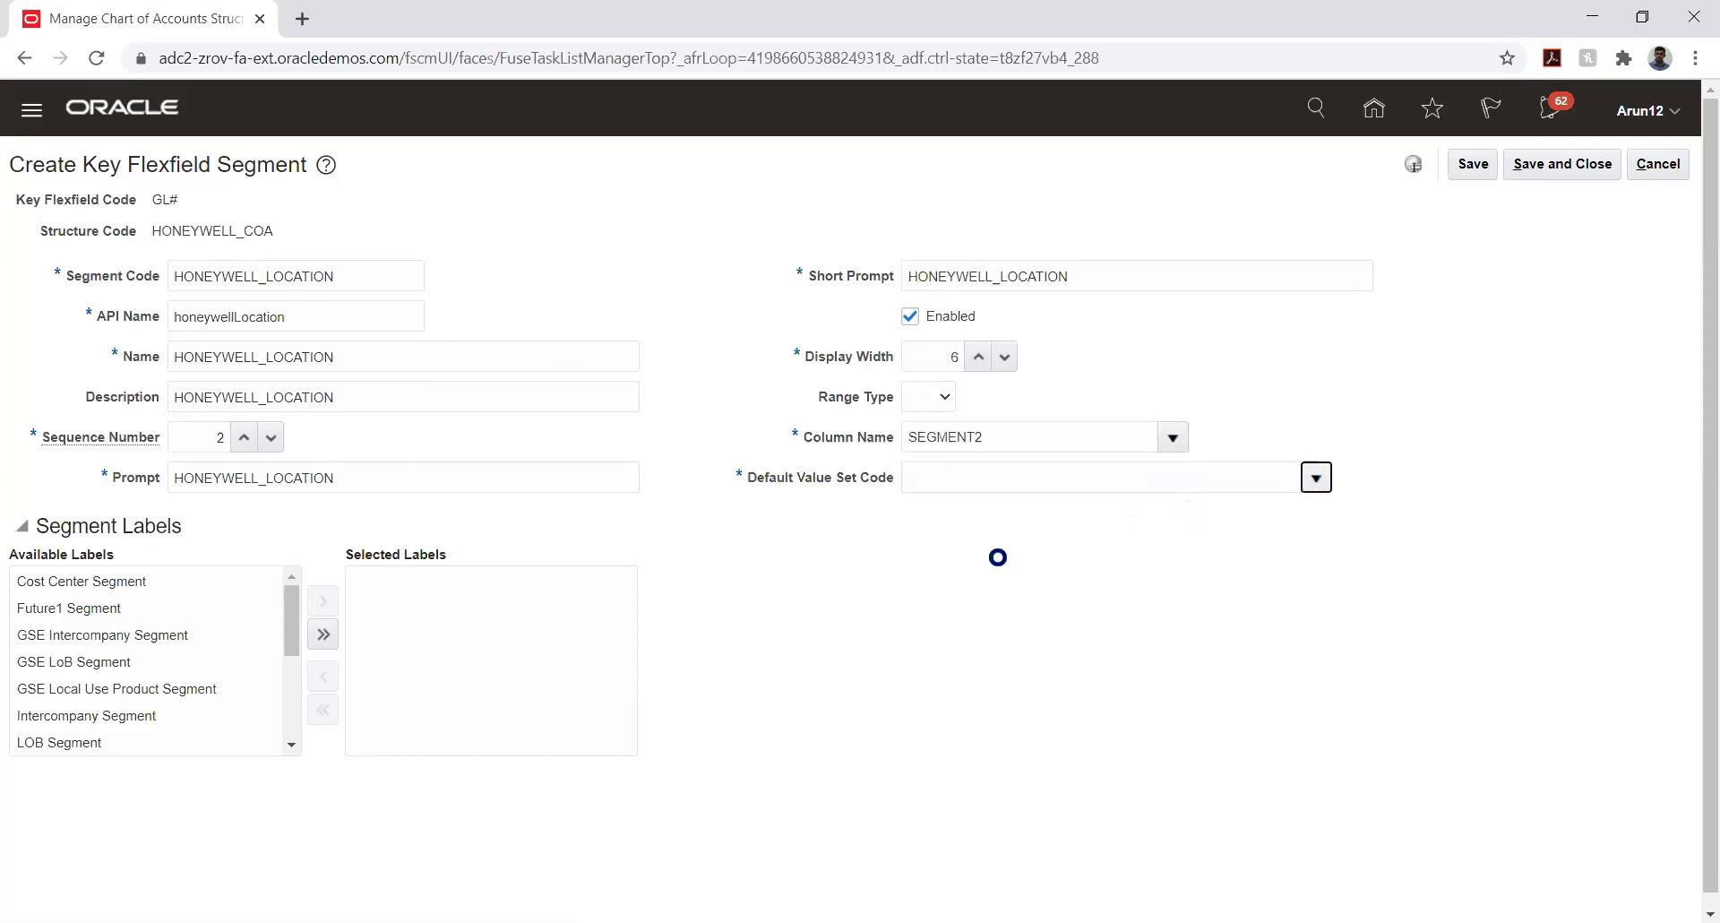
pyautogui.click(923, 851)
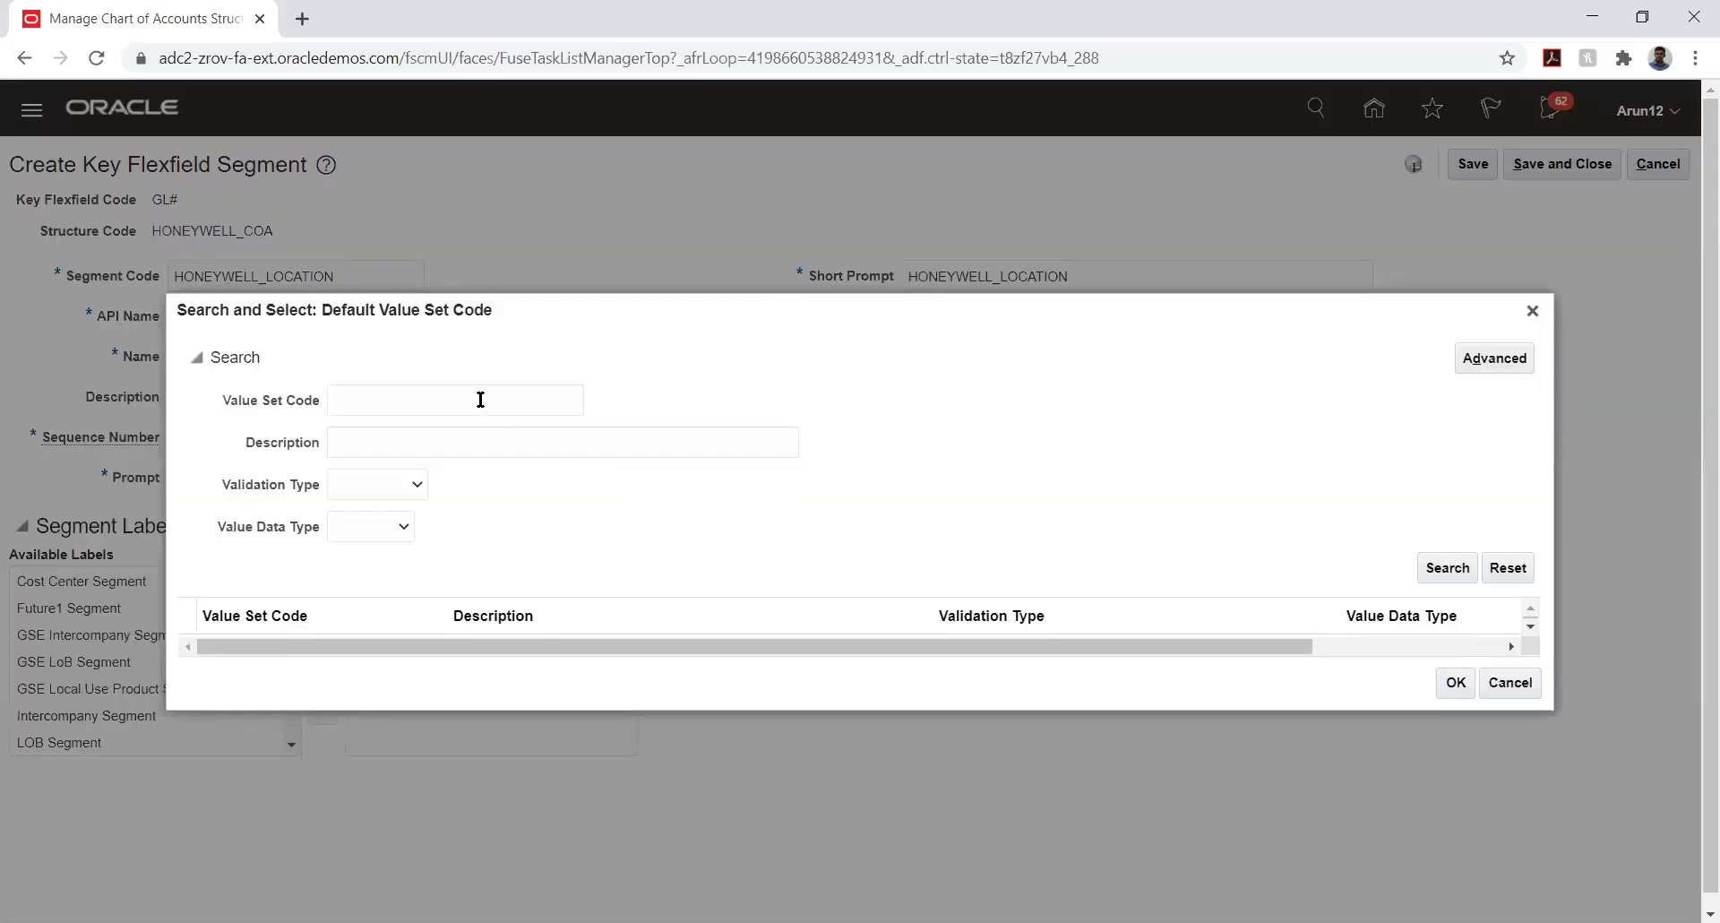
pyautogui.click(480, 399)
pyautogui.write('HONEY')
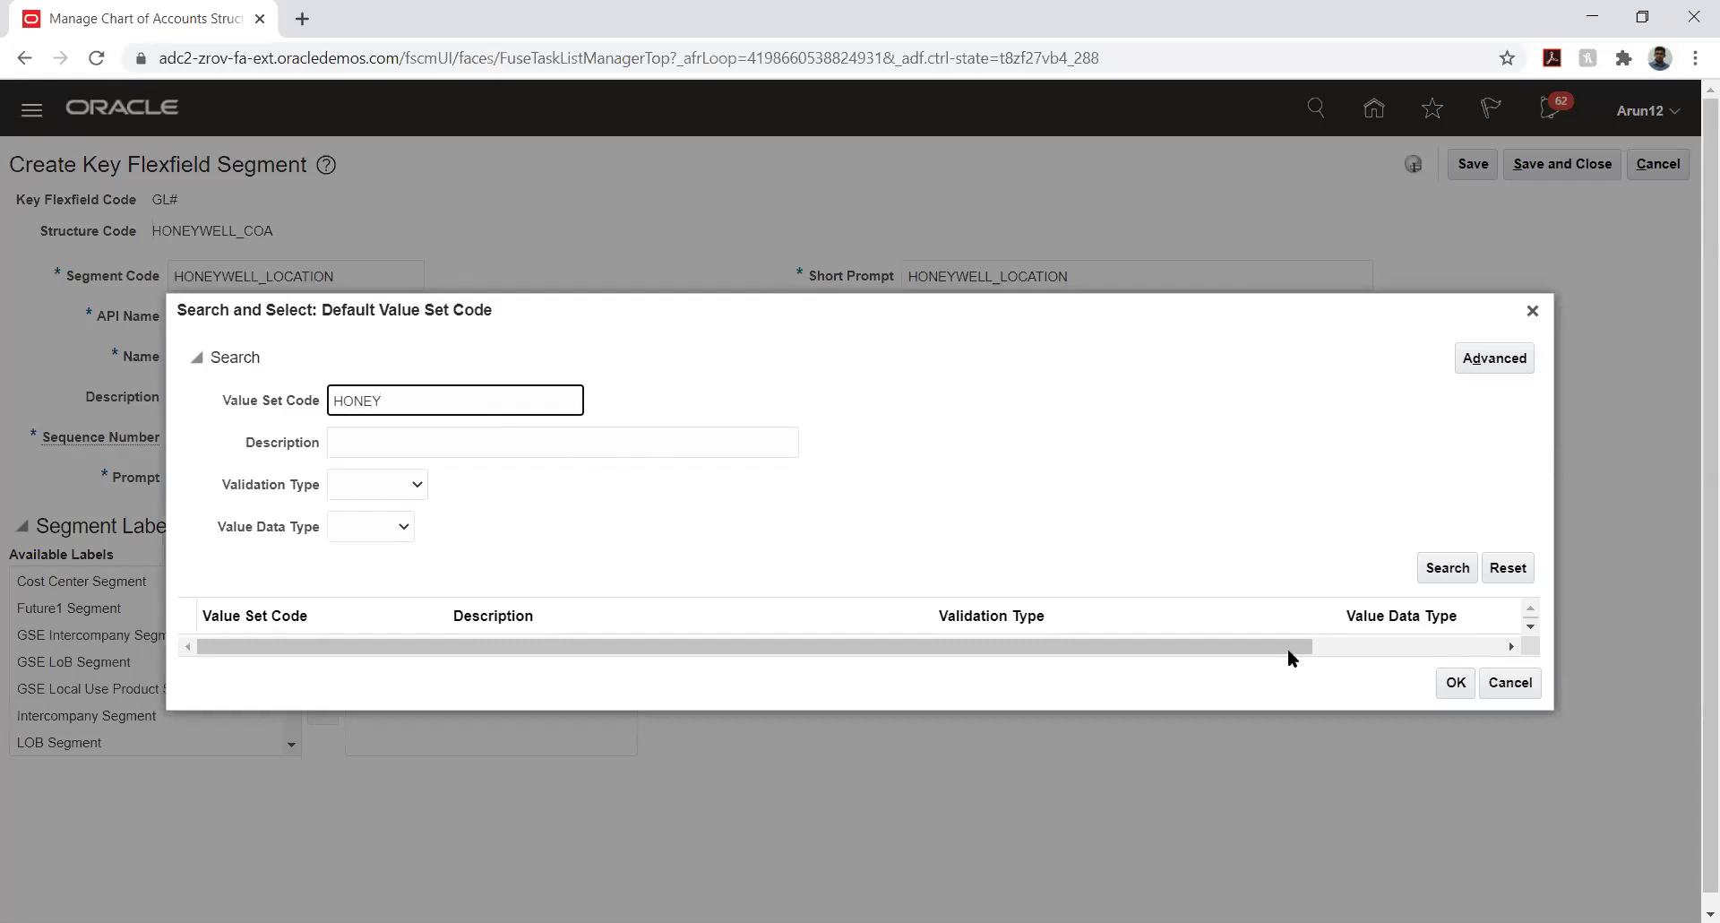
pyautogui.click(1450, 566)
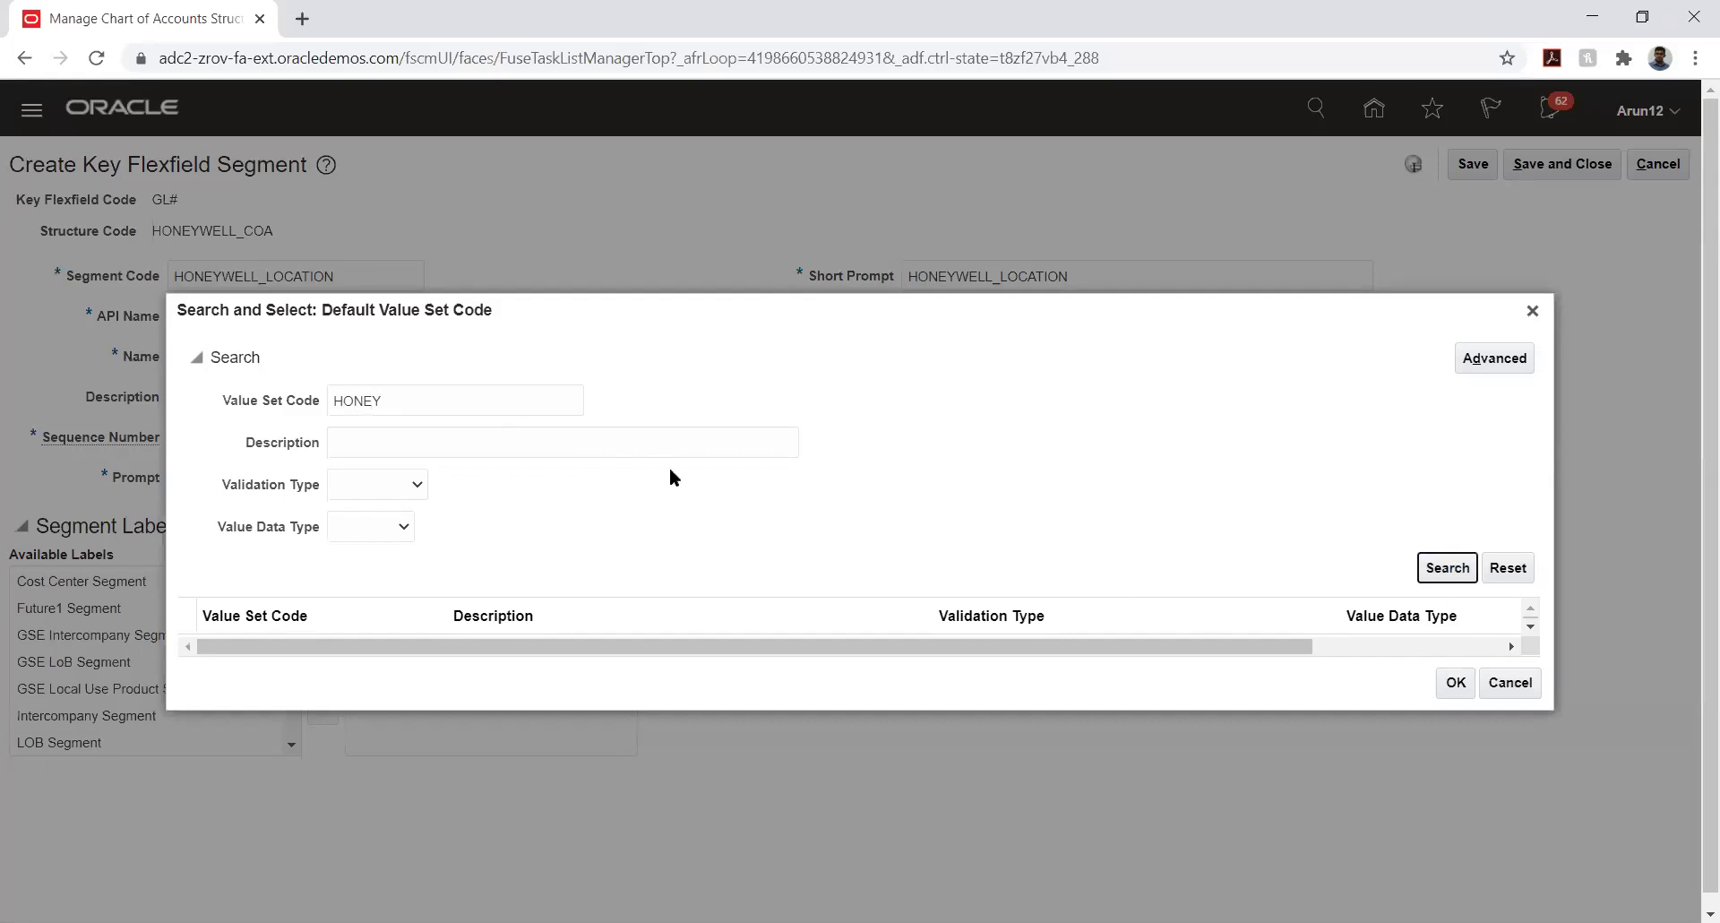
pyautogui.doubleClick(432, 396)
pyautogui.write('hw')
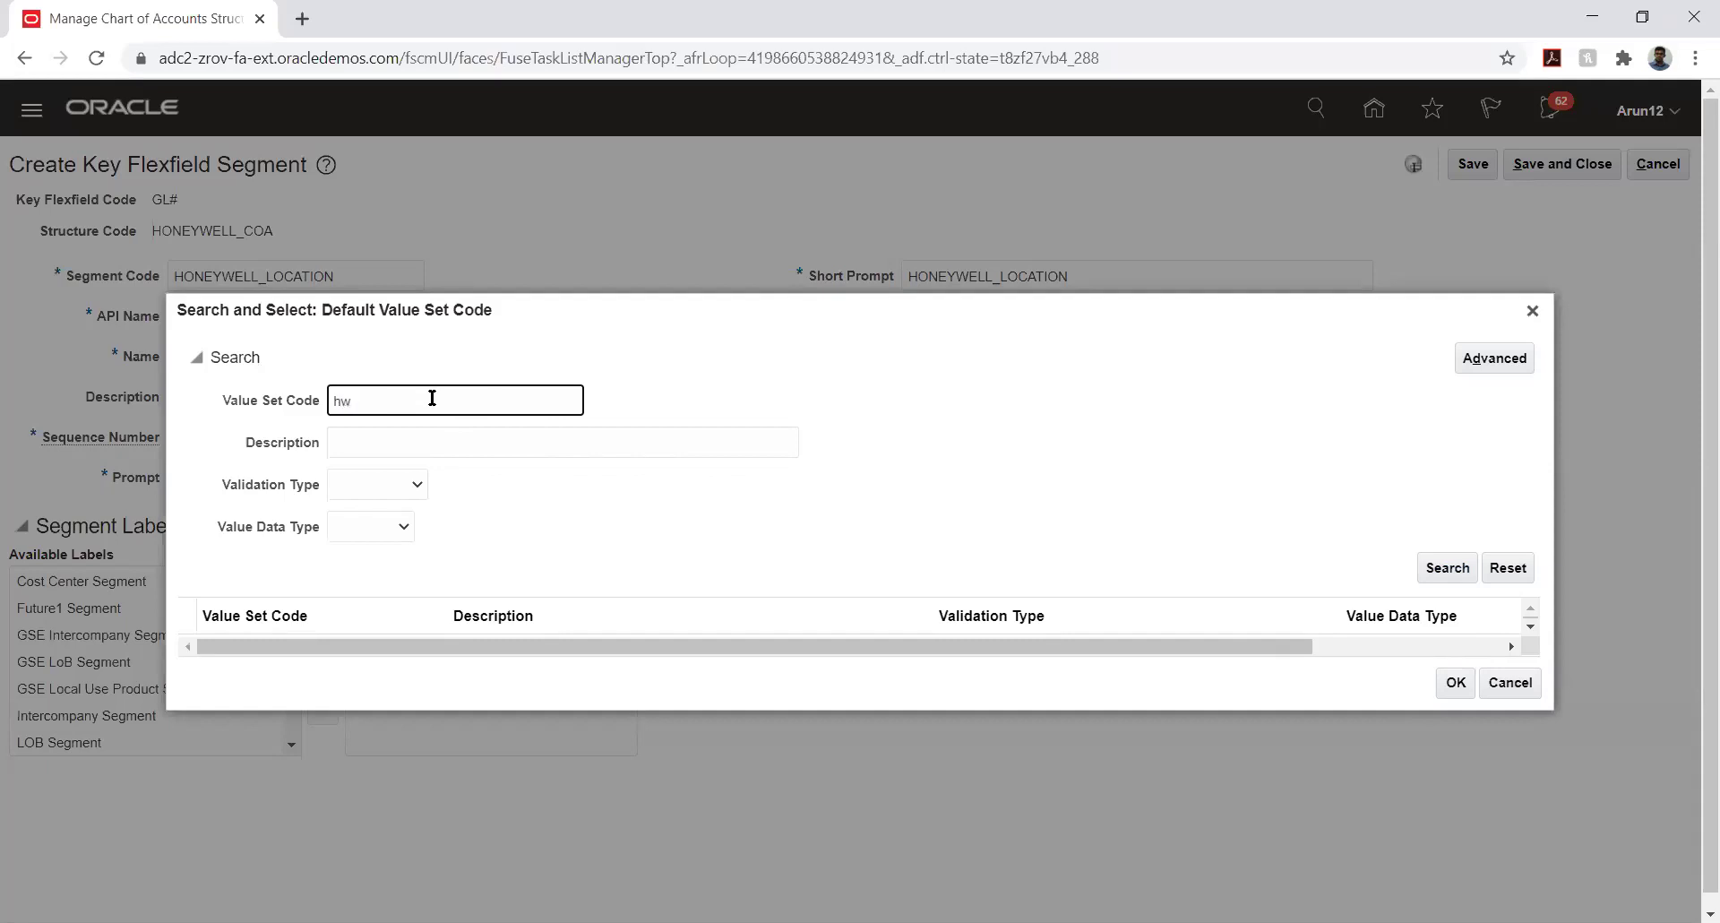
pyautogui.press('Return')
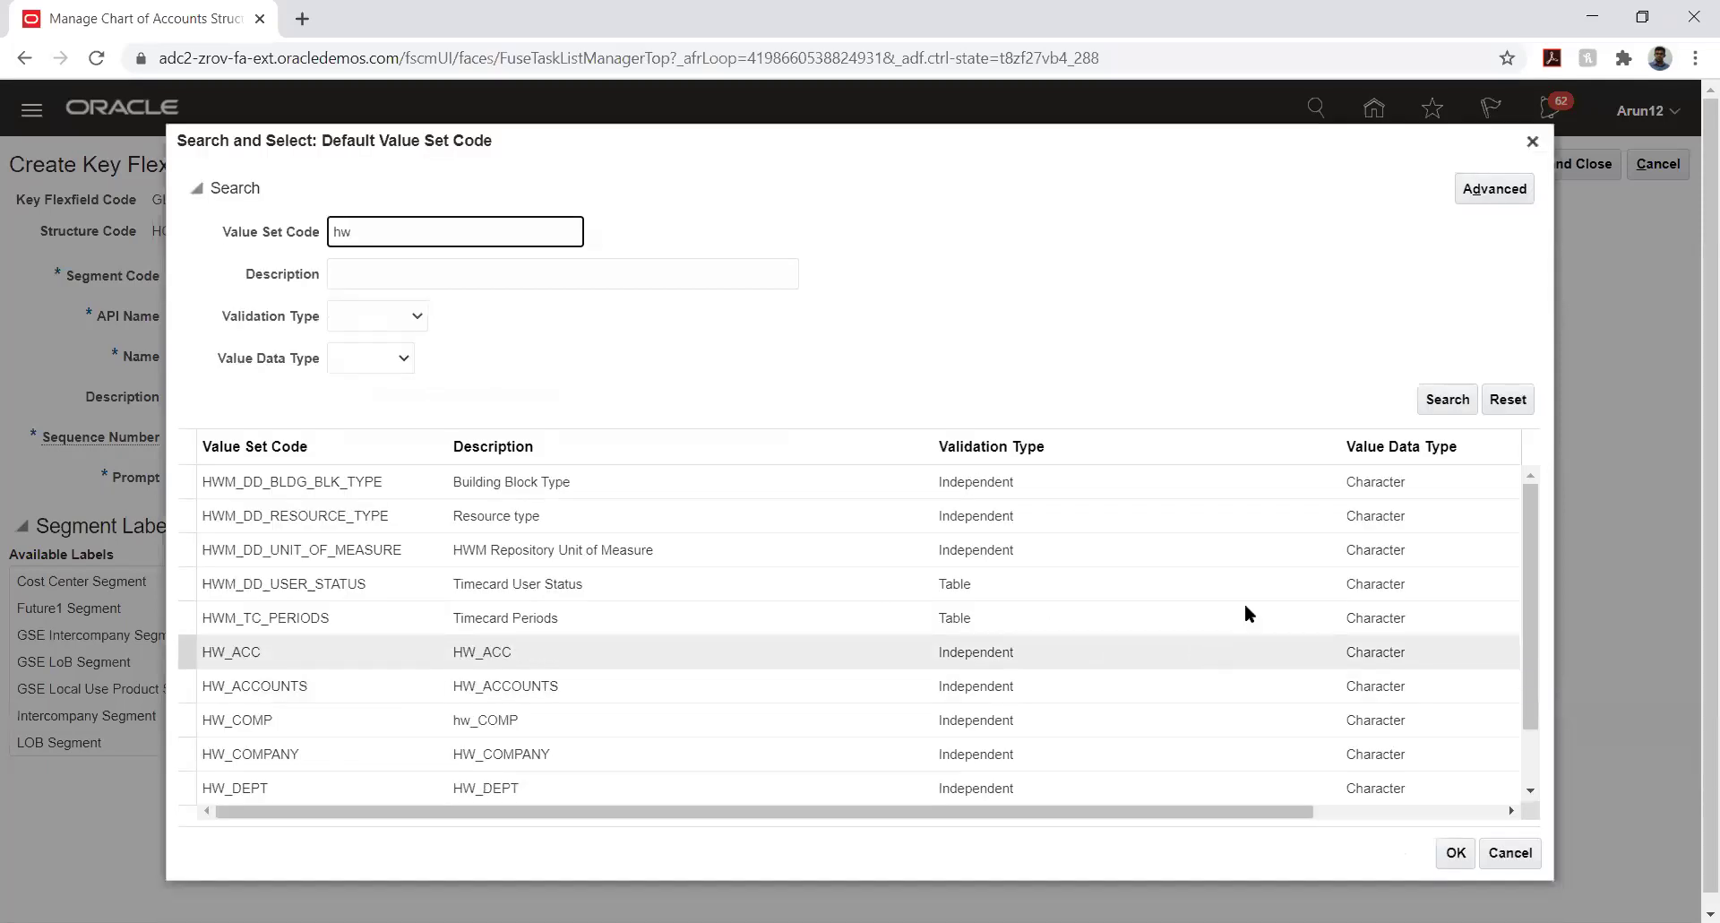
pyautogui.click(1532, 141)
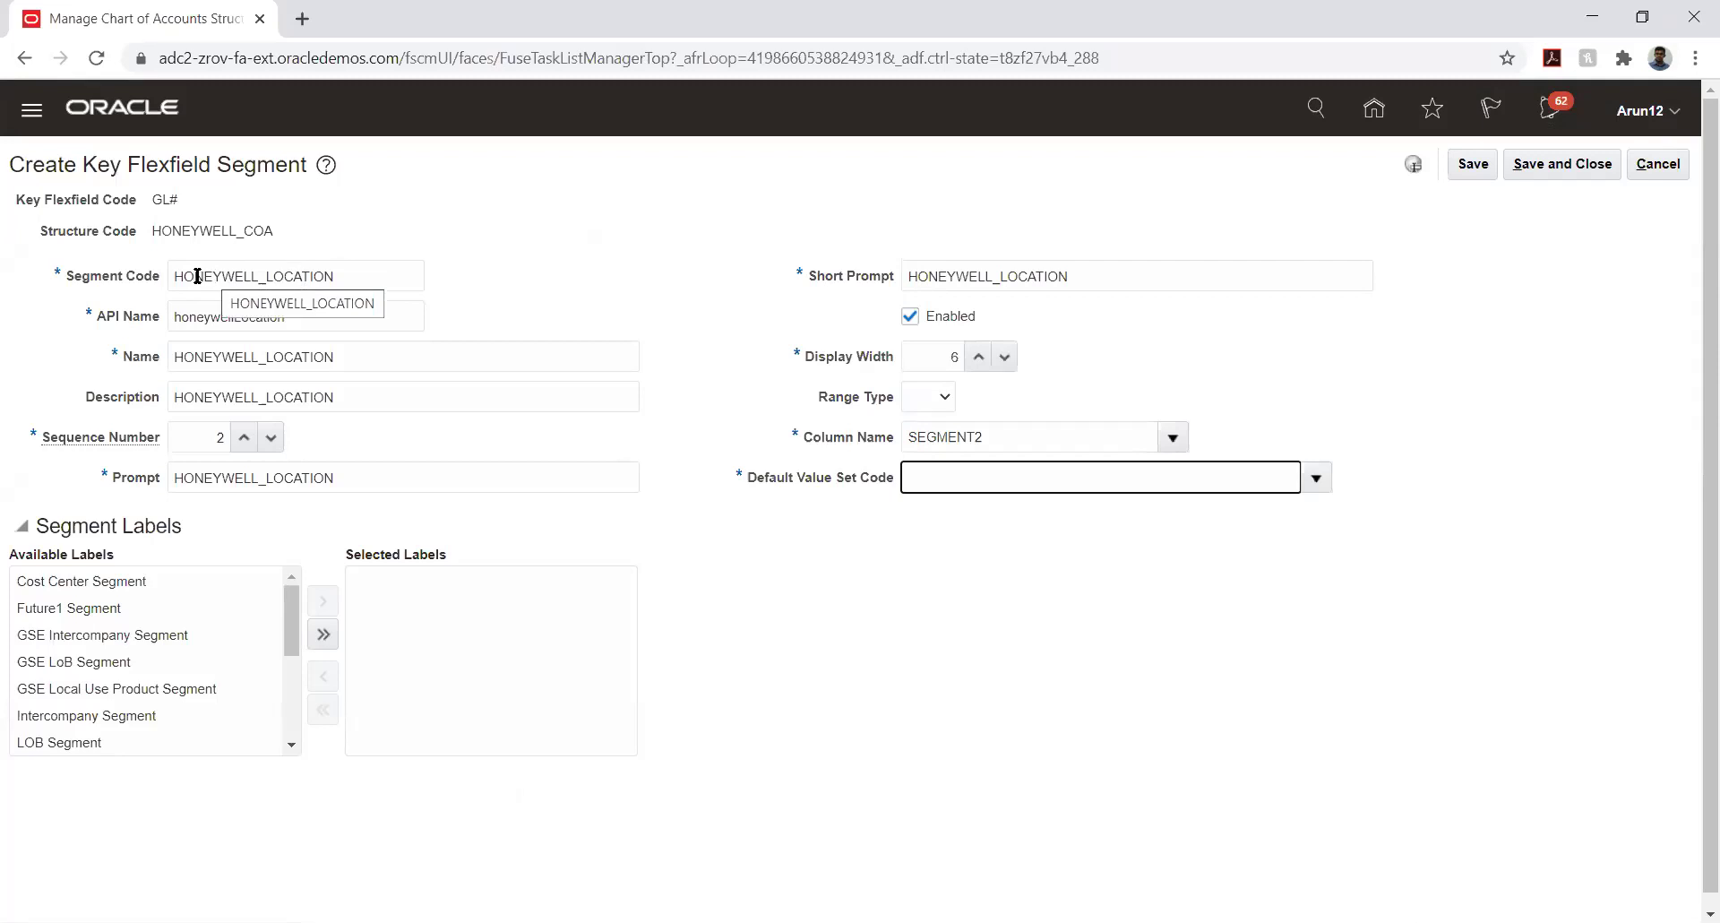
# Examine the location segment's code and the Segment Labels section to see which labels could apply.
pyautogui.moveTo(178, 277); pyautogui.dragTo(355, 282)
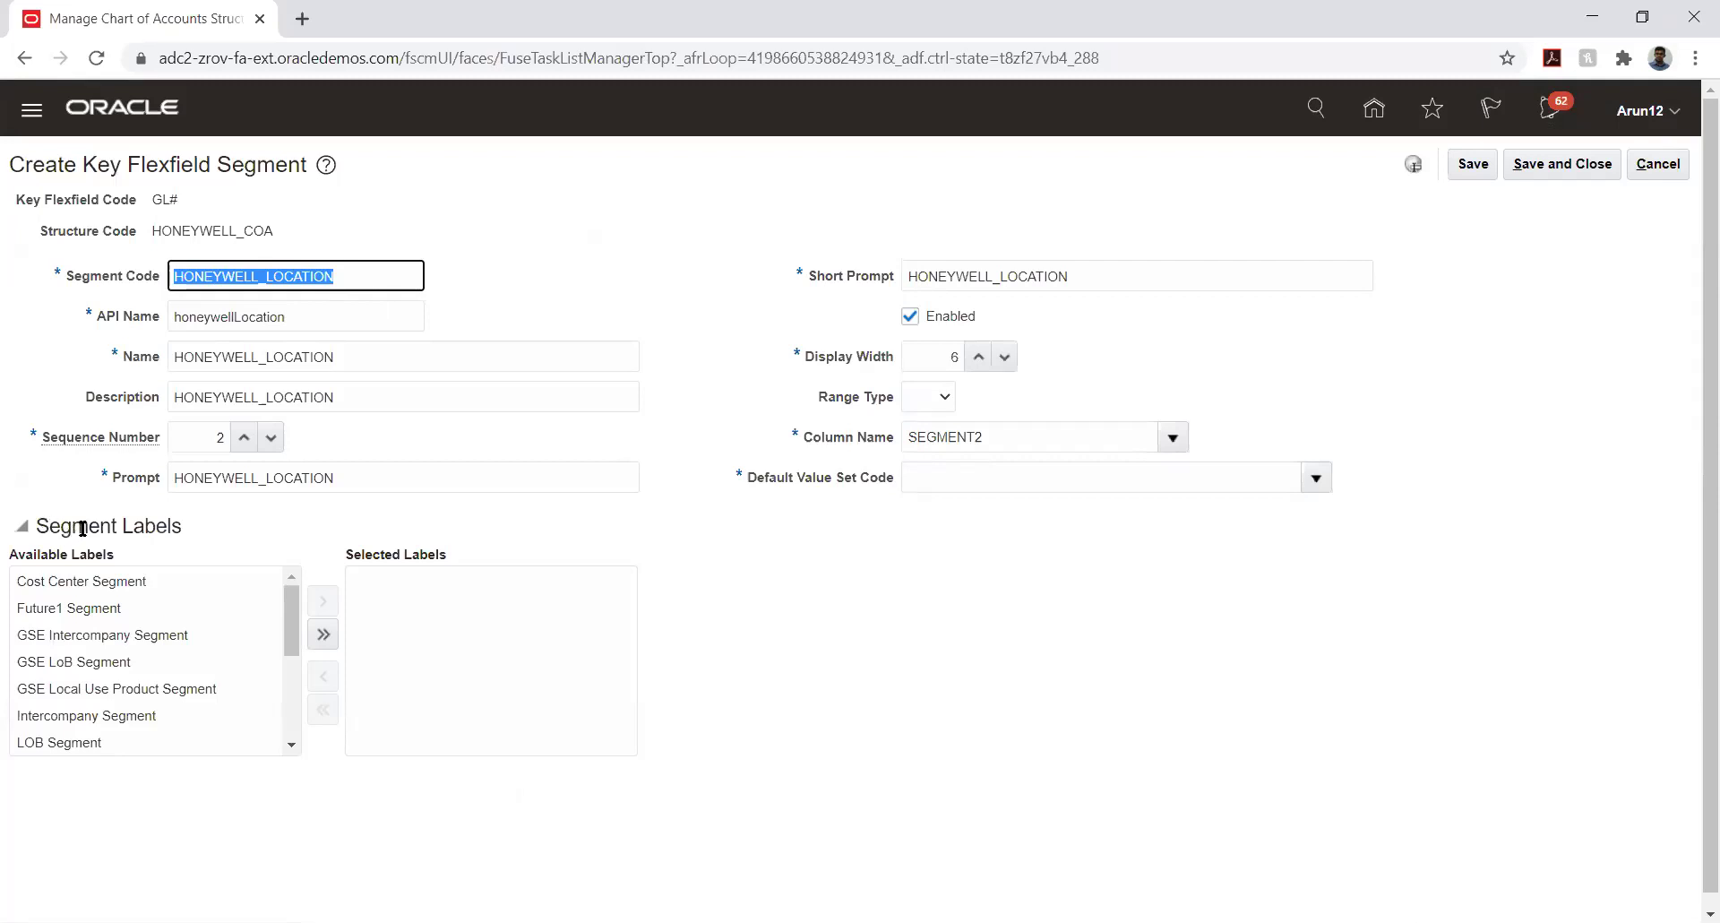
pyautogui.moveTo(72, 528); pyautogui.dragTo(185, 535)
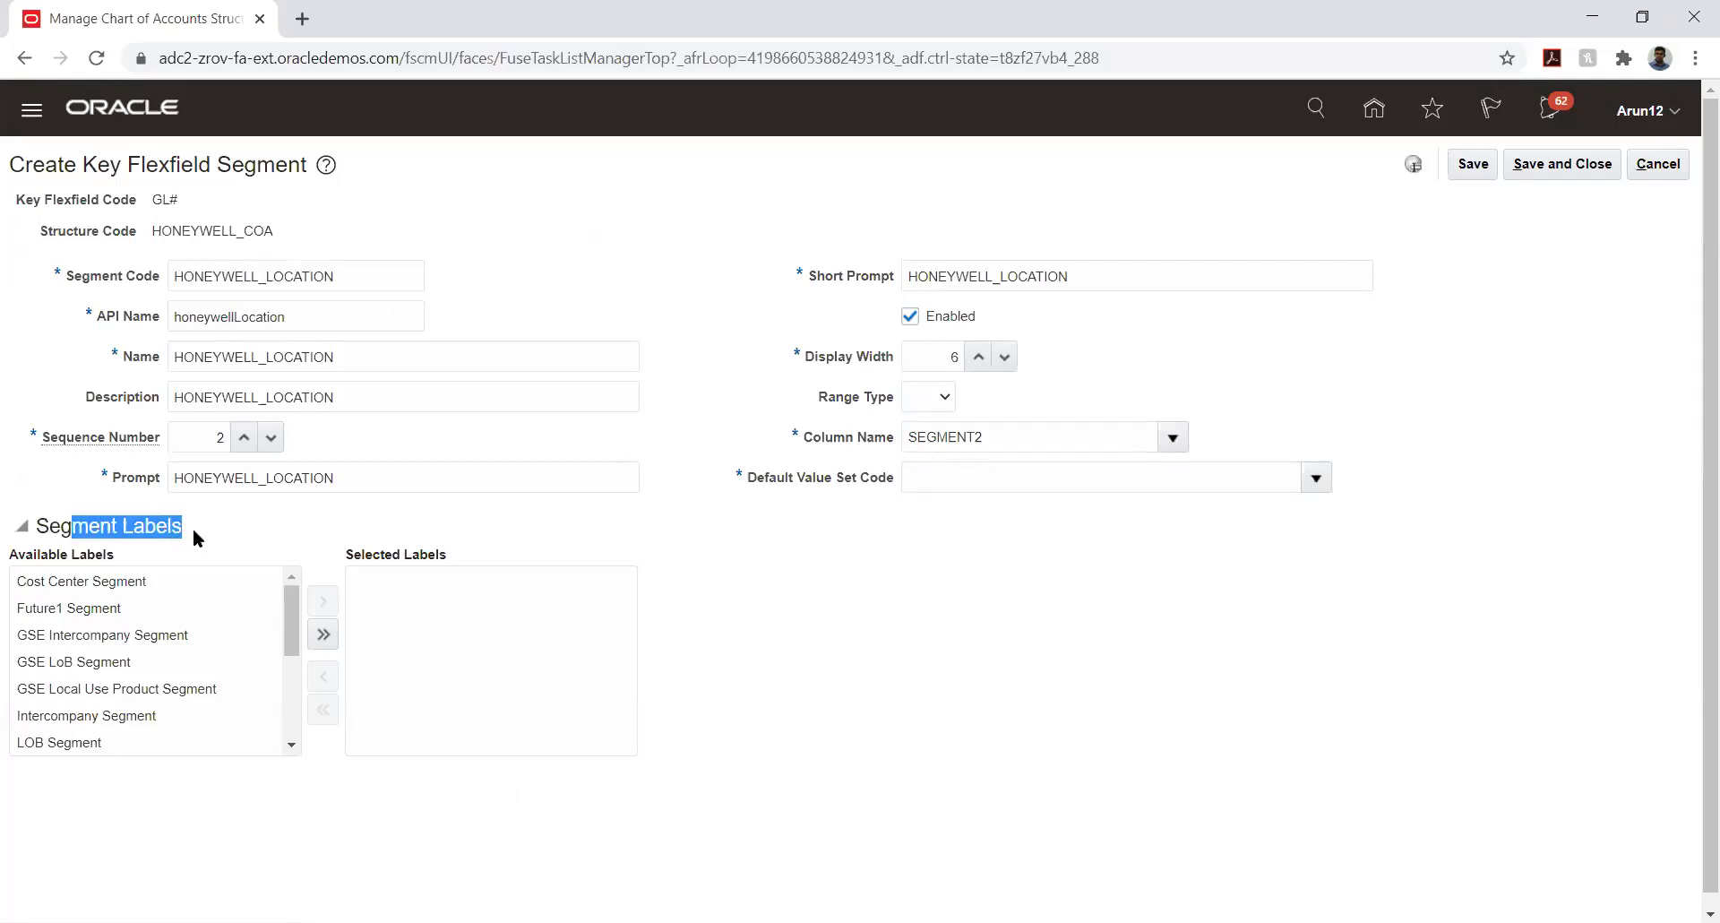
pyautogui.click(203, 525)
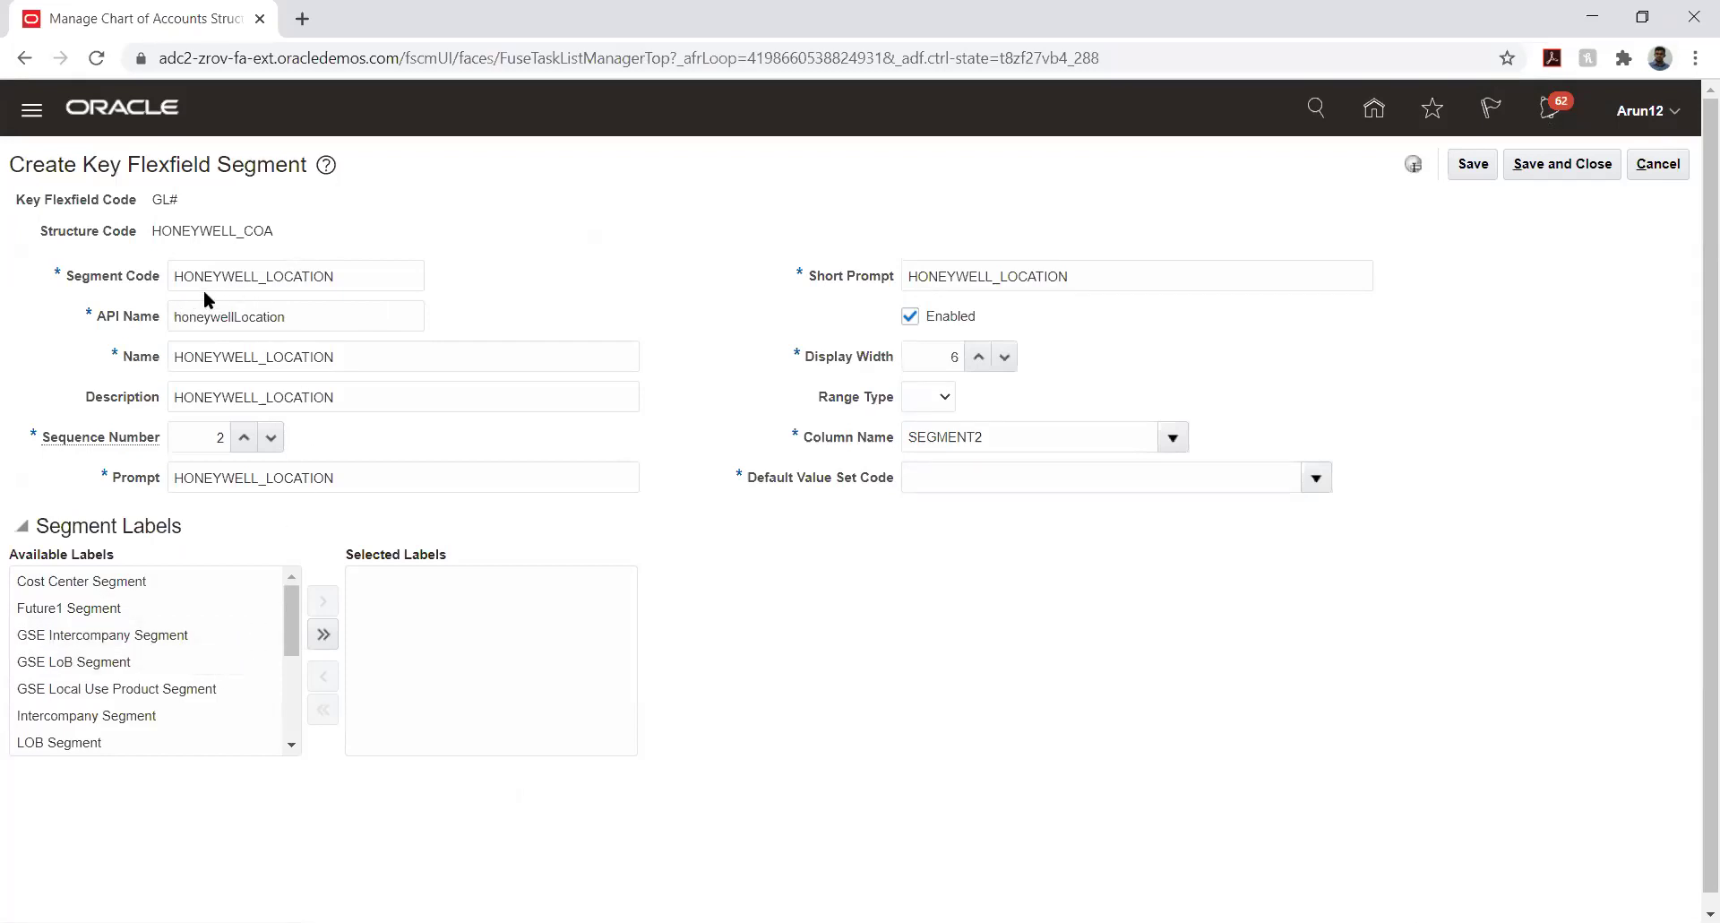
pyautogui.moveTo(177, 283); pyautogui.dragTo(346, 284)
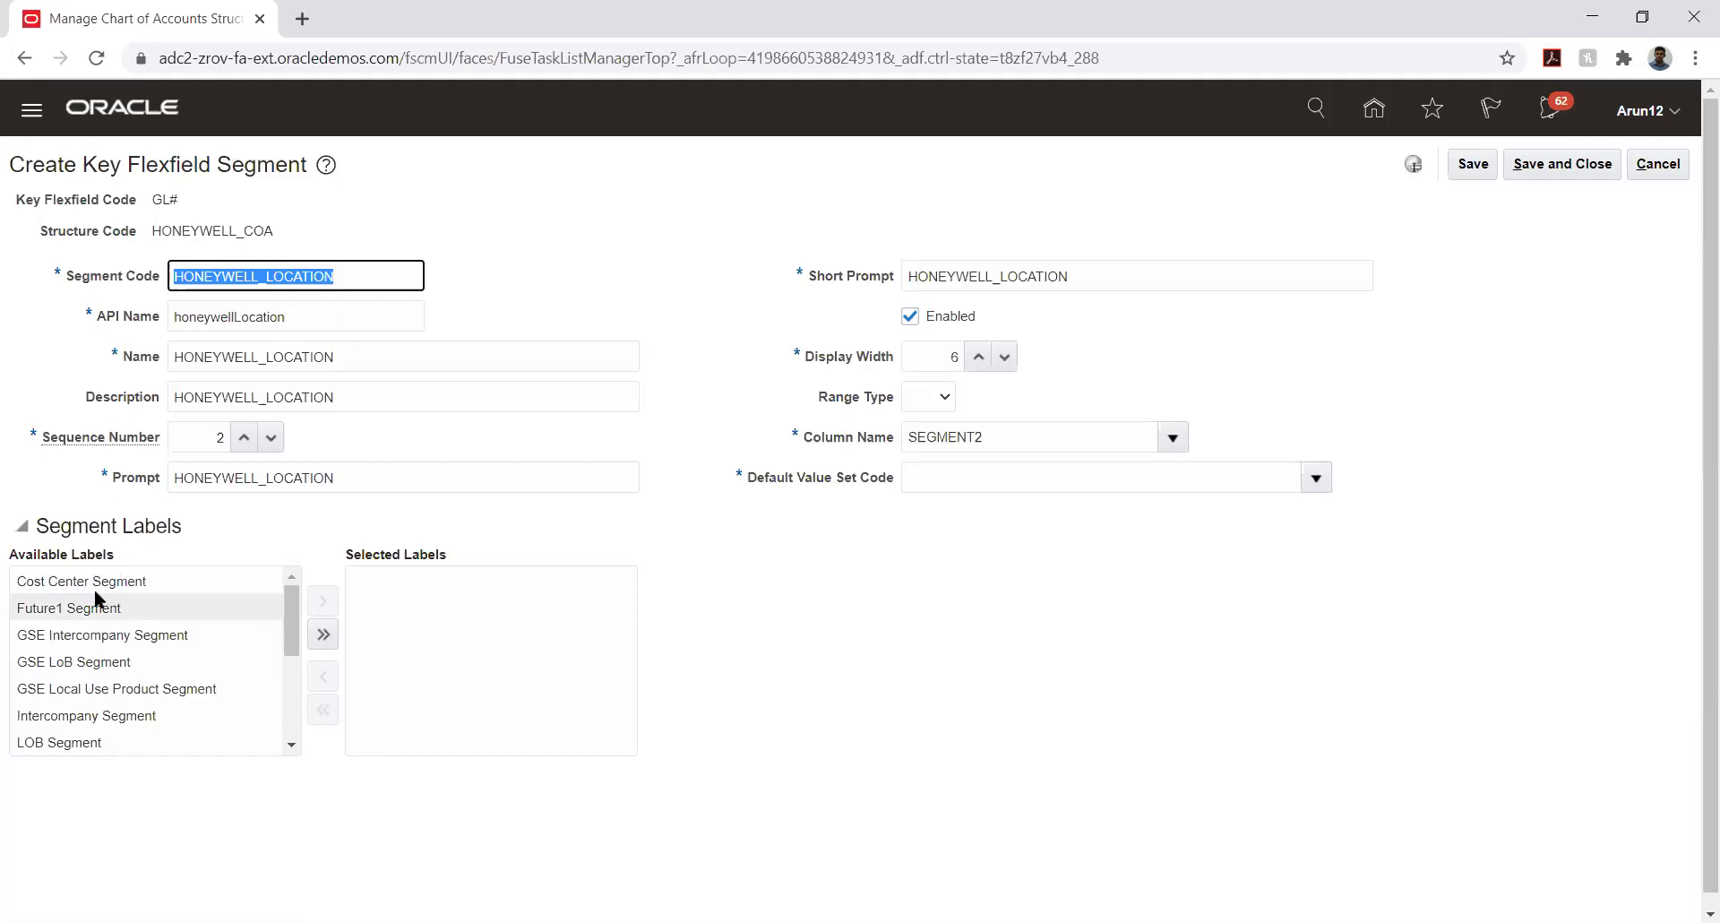
pyautogui.moveTo(37, 527); pyautogui.dragTo(201, 527)
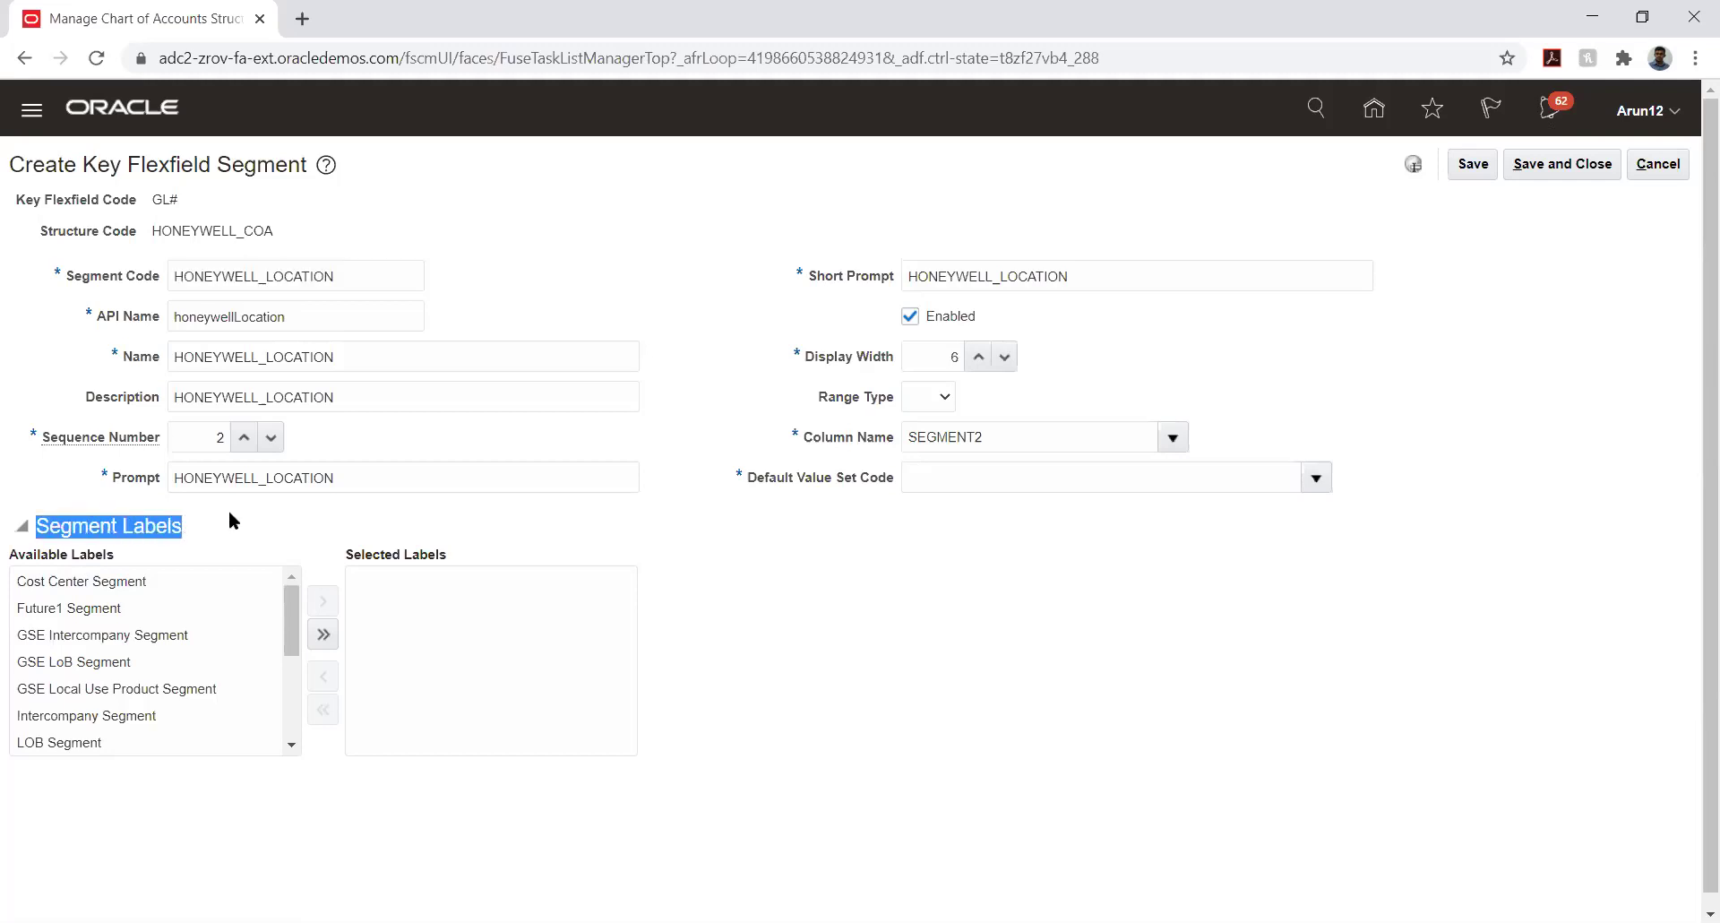
pyautogui.click(201, 526)
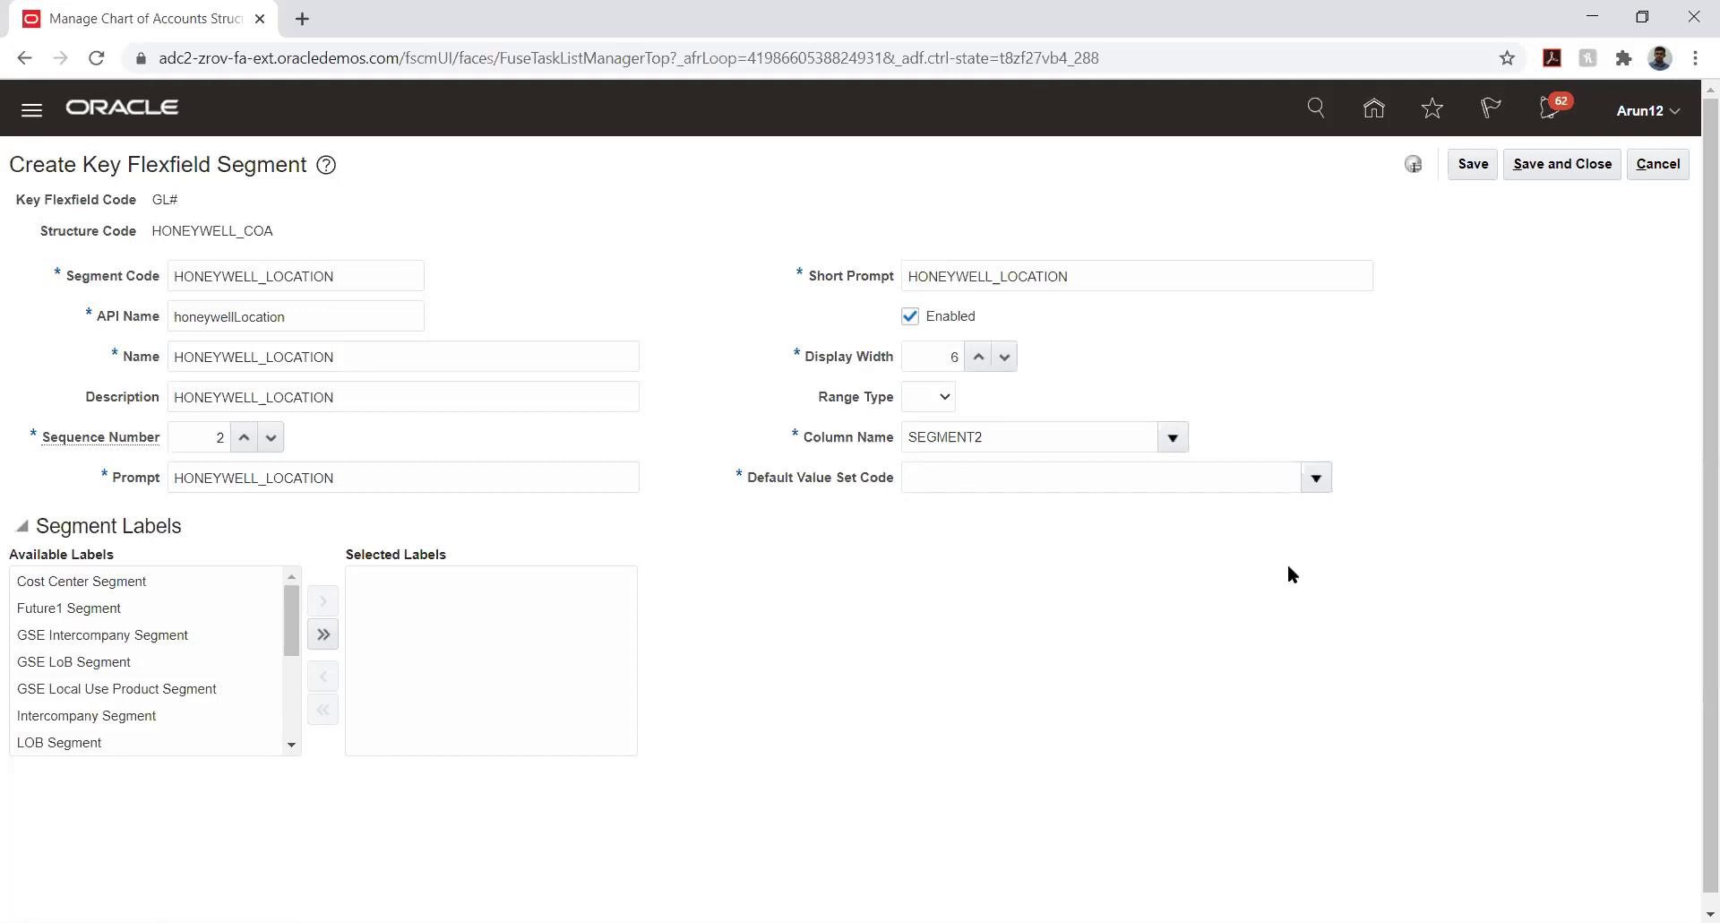
# Search the available default value sets for codes beginning with HW and look through the list.
pyautogui.click(1314, 478)
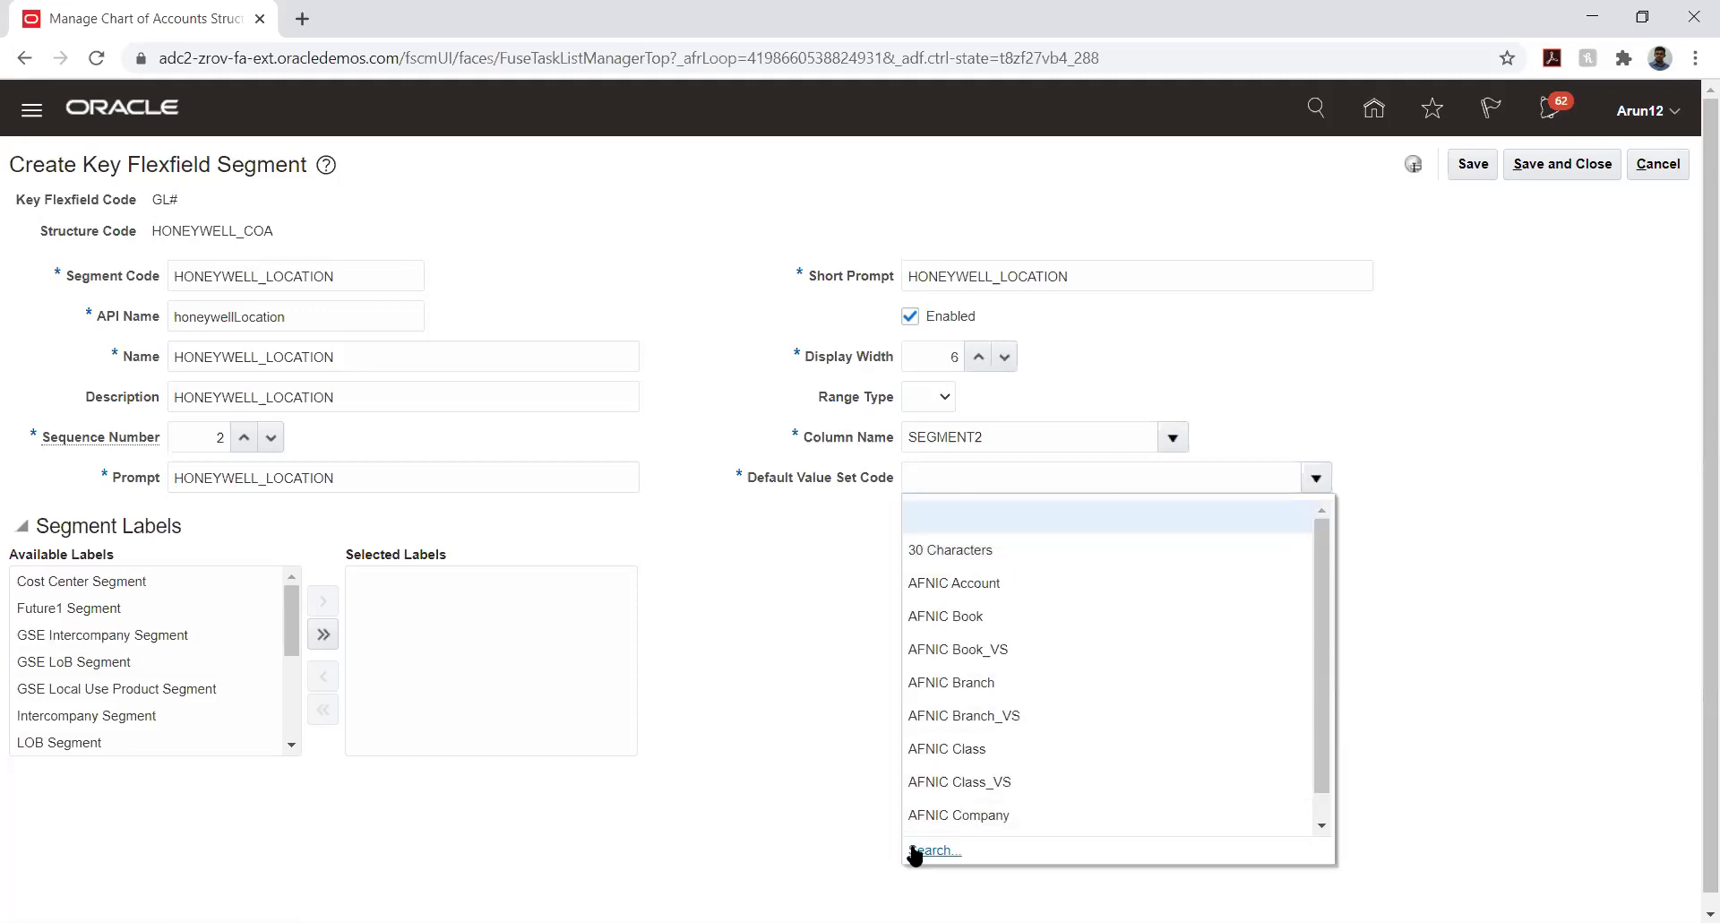
pyautogui.click(918, 851)
pyautogui.click(448, 397)
pyautogui.write('HW')
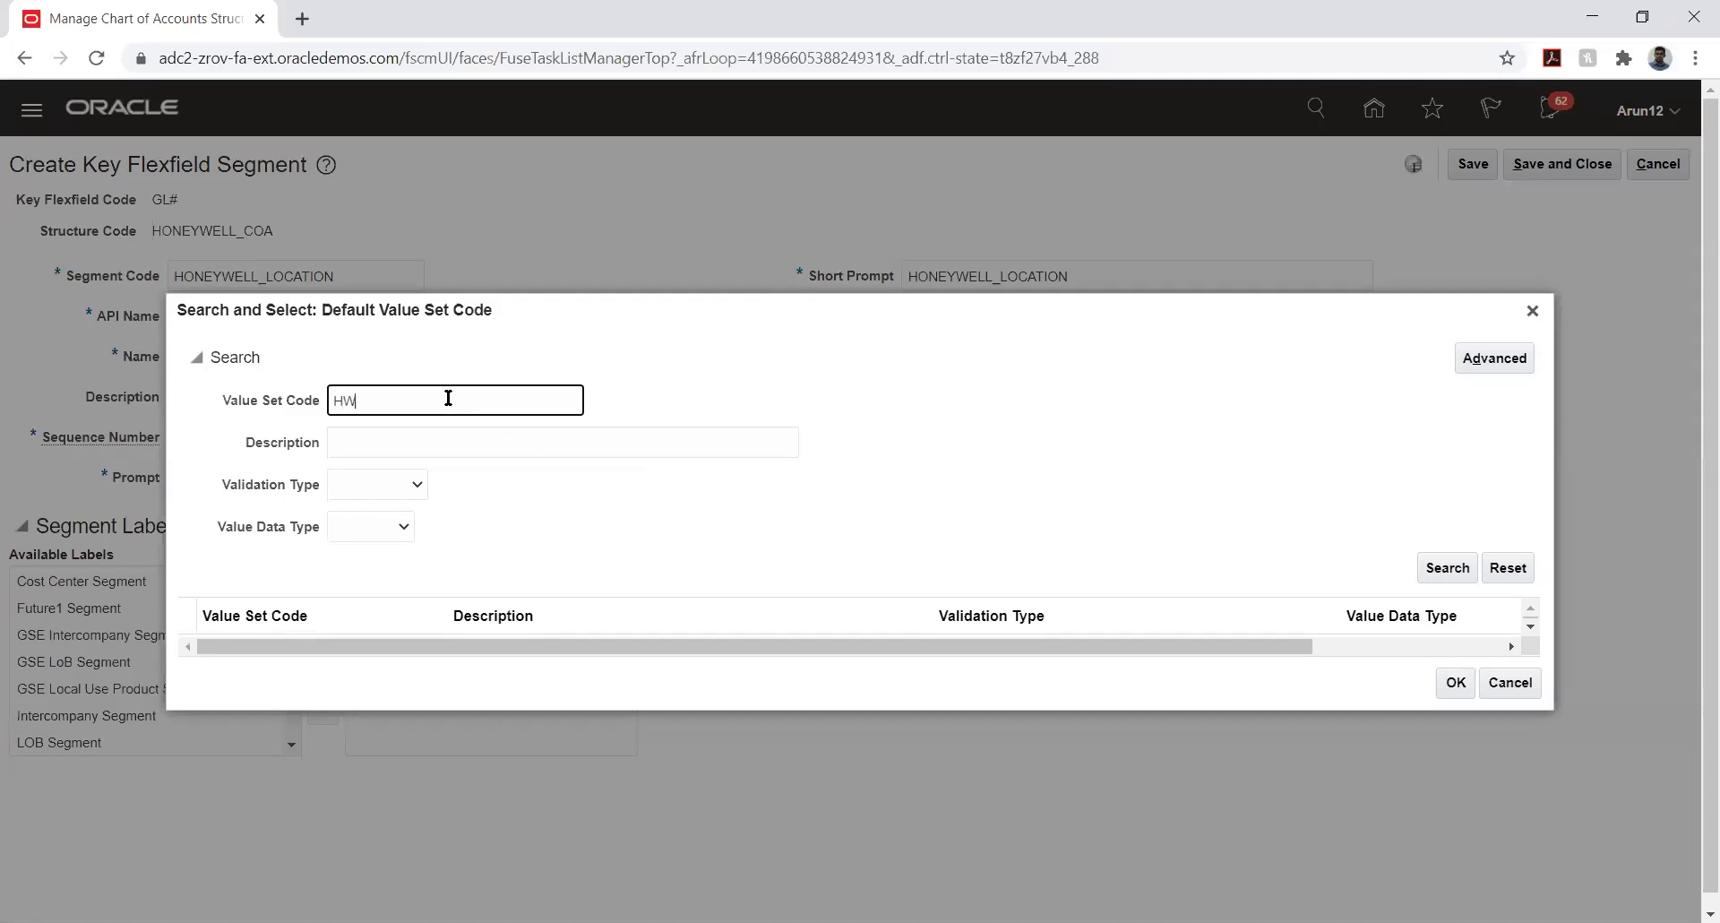
pyautogui.press('Return')
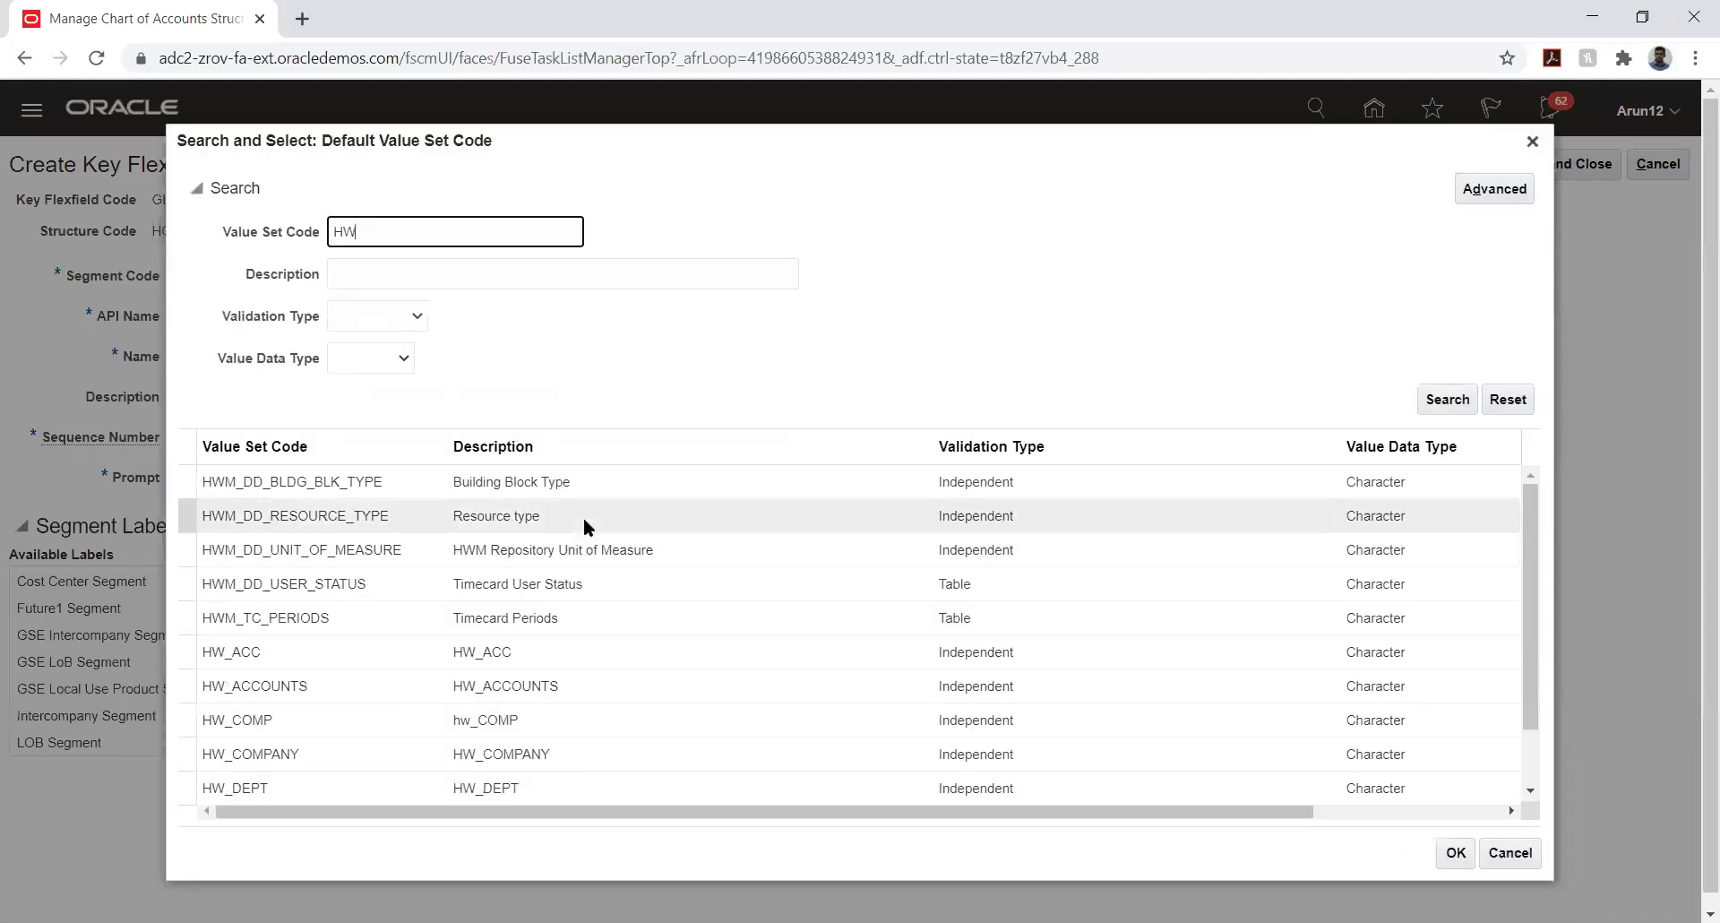
pyautogui.scroll(-1, 487, 509)
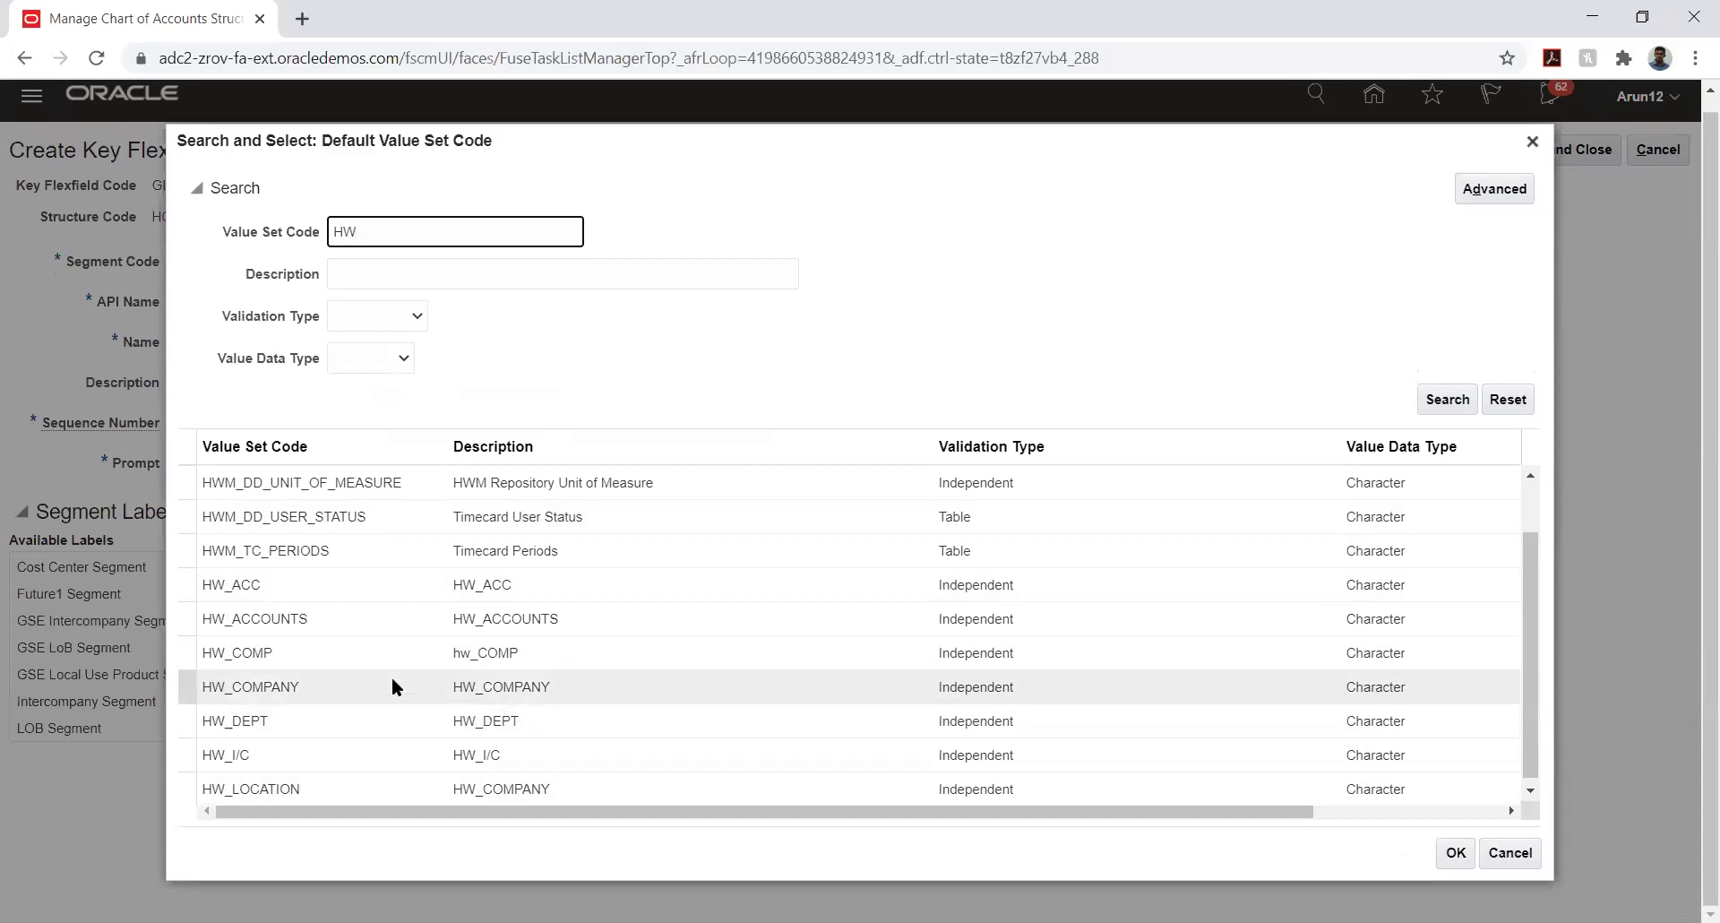
pyautogui.scroll(1, 428, 615)
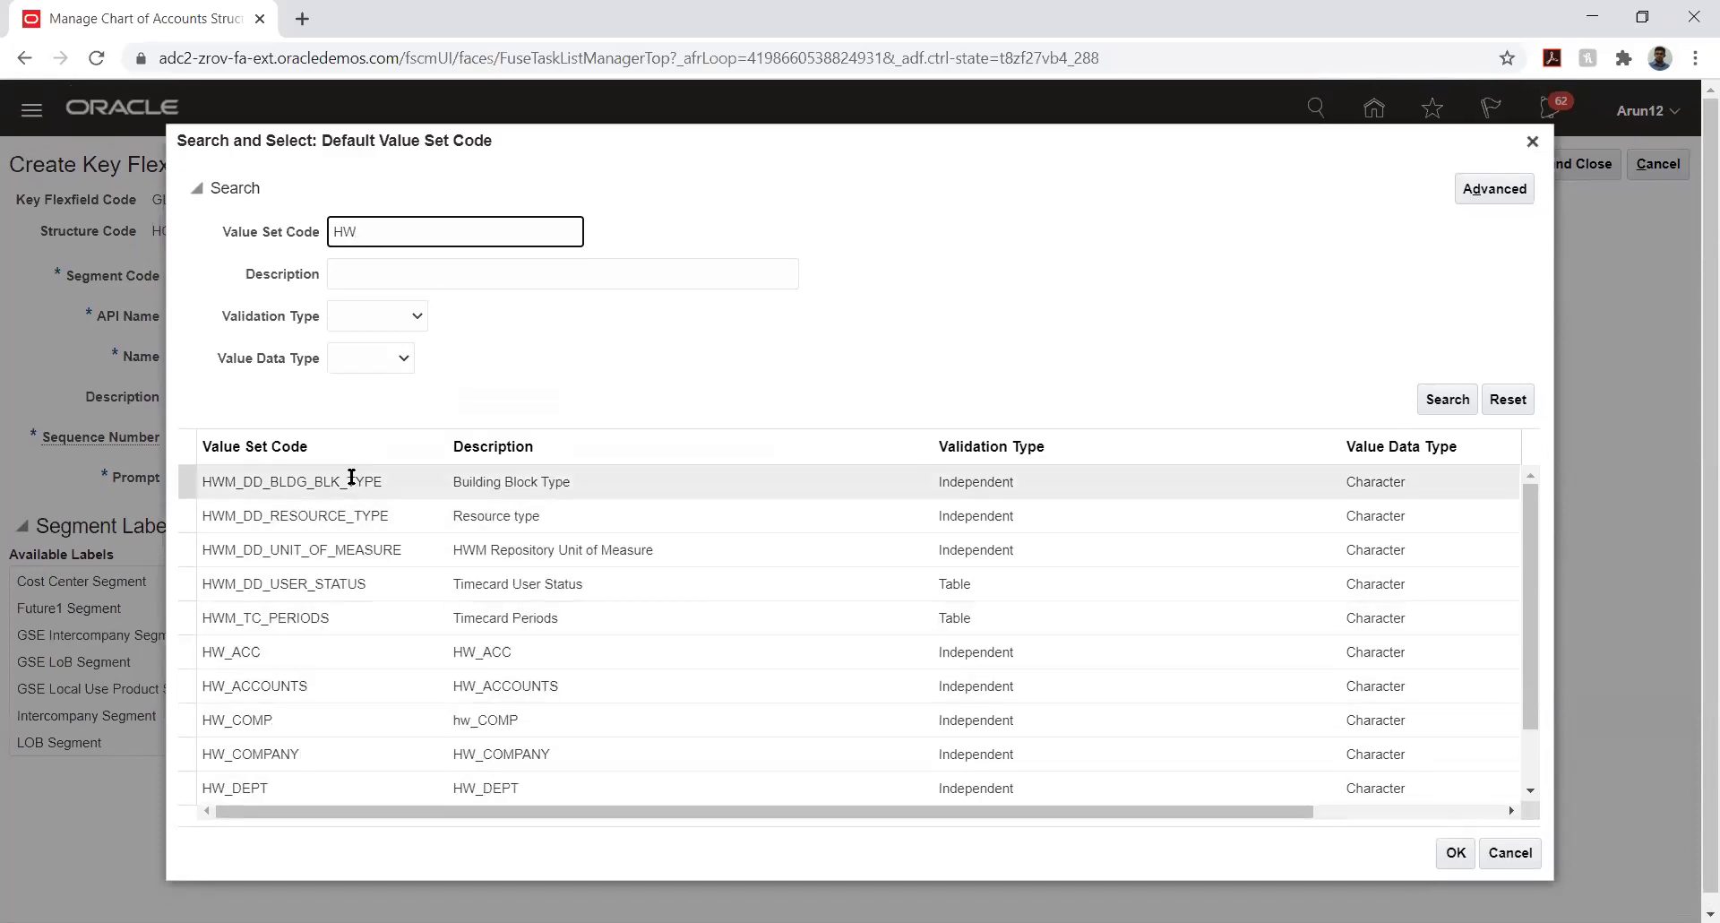
# Search the default value sets by the description %HONEY% instead of by code, and leave the search without choosing one.
pyautogui.doubleClick(384, 231)
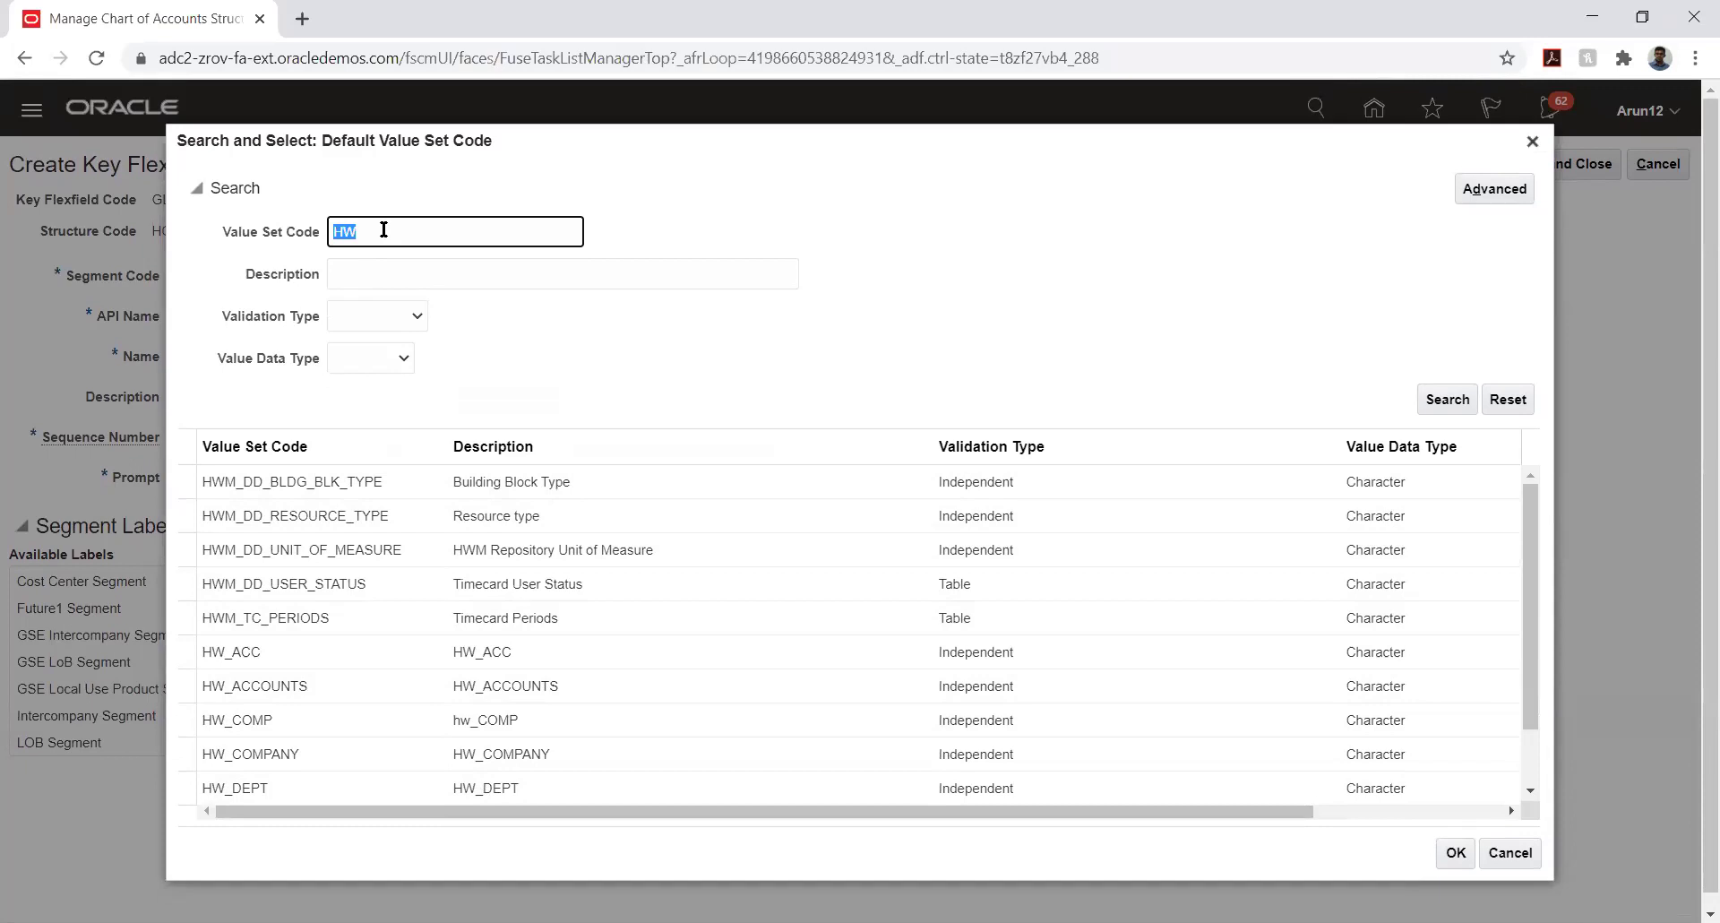
pyautogui.press('BackSpace')
pyautogui.press('Tab')
pyautogui.write('%')
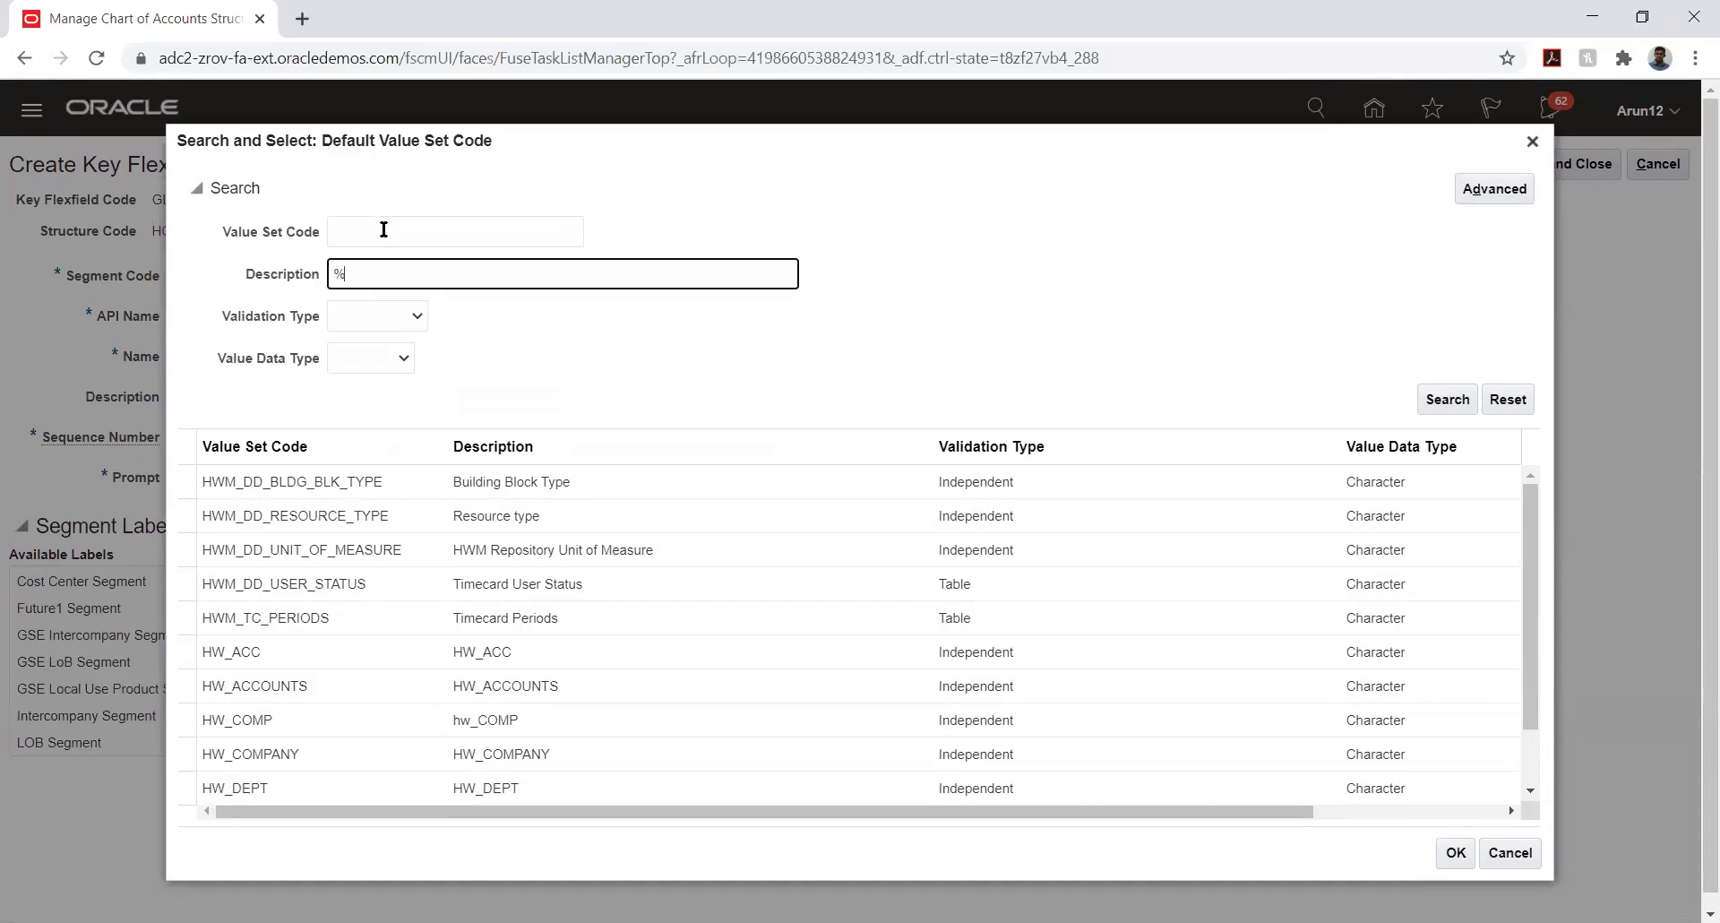
pyautogui.write('HONEY%')
pyautogui.press('Return')
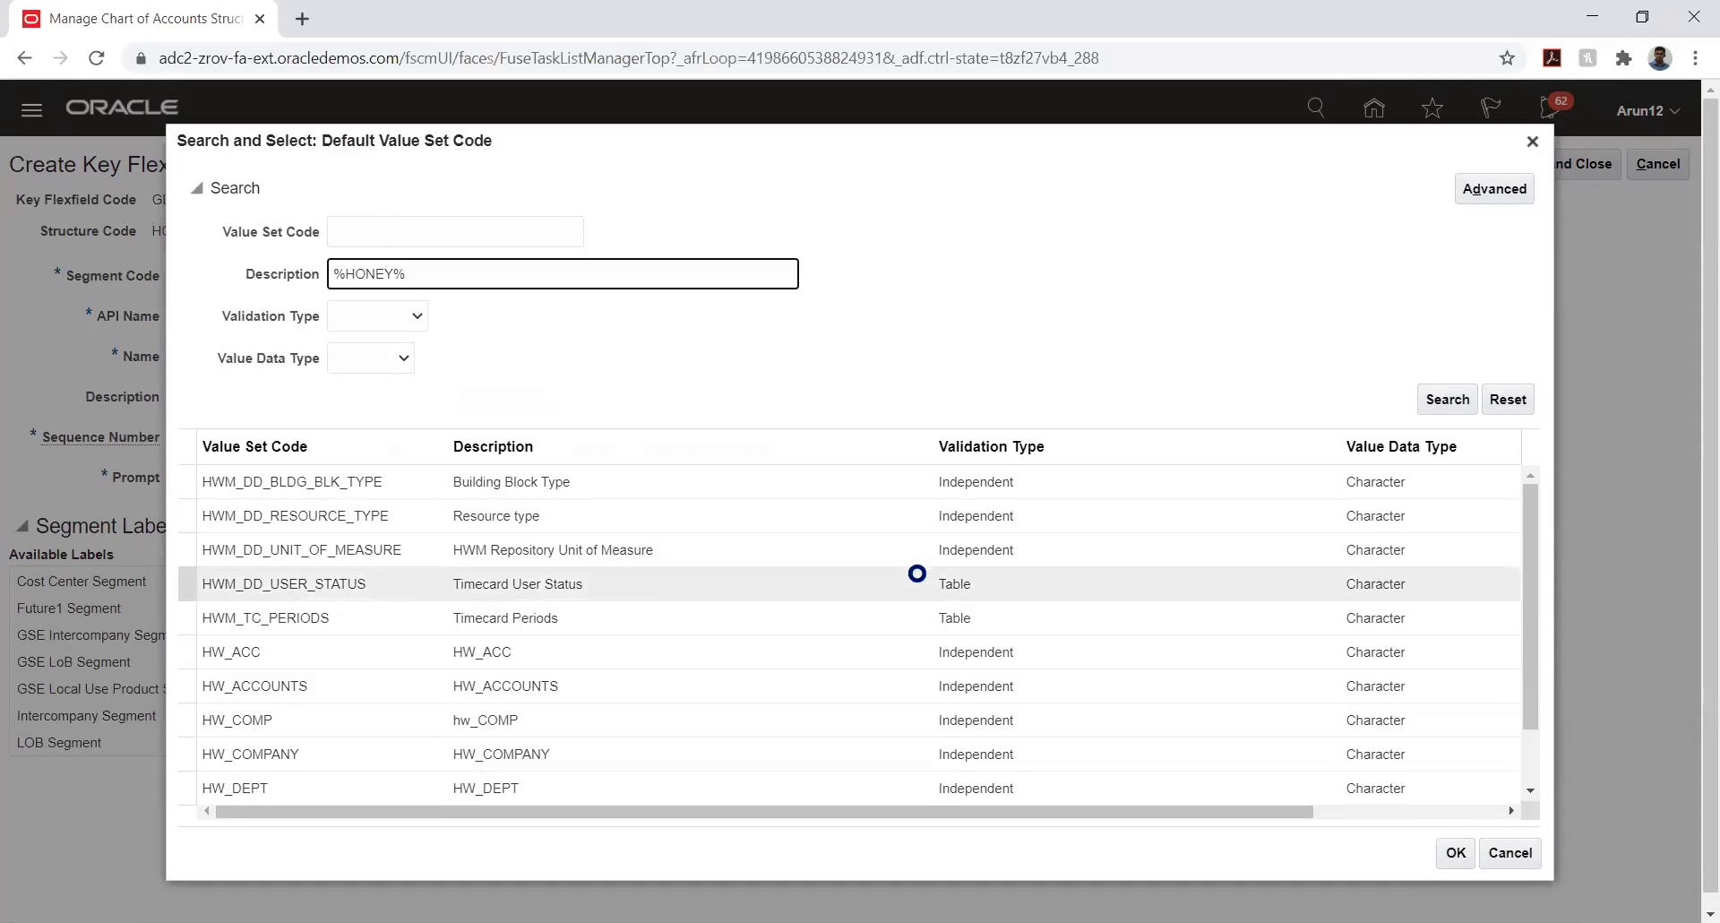
pyautogui.tripleClick(425, 441)
pyautogui.press('BackSpace')
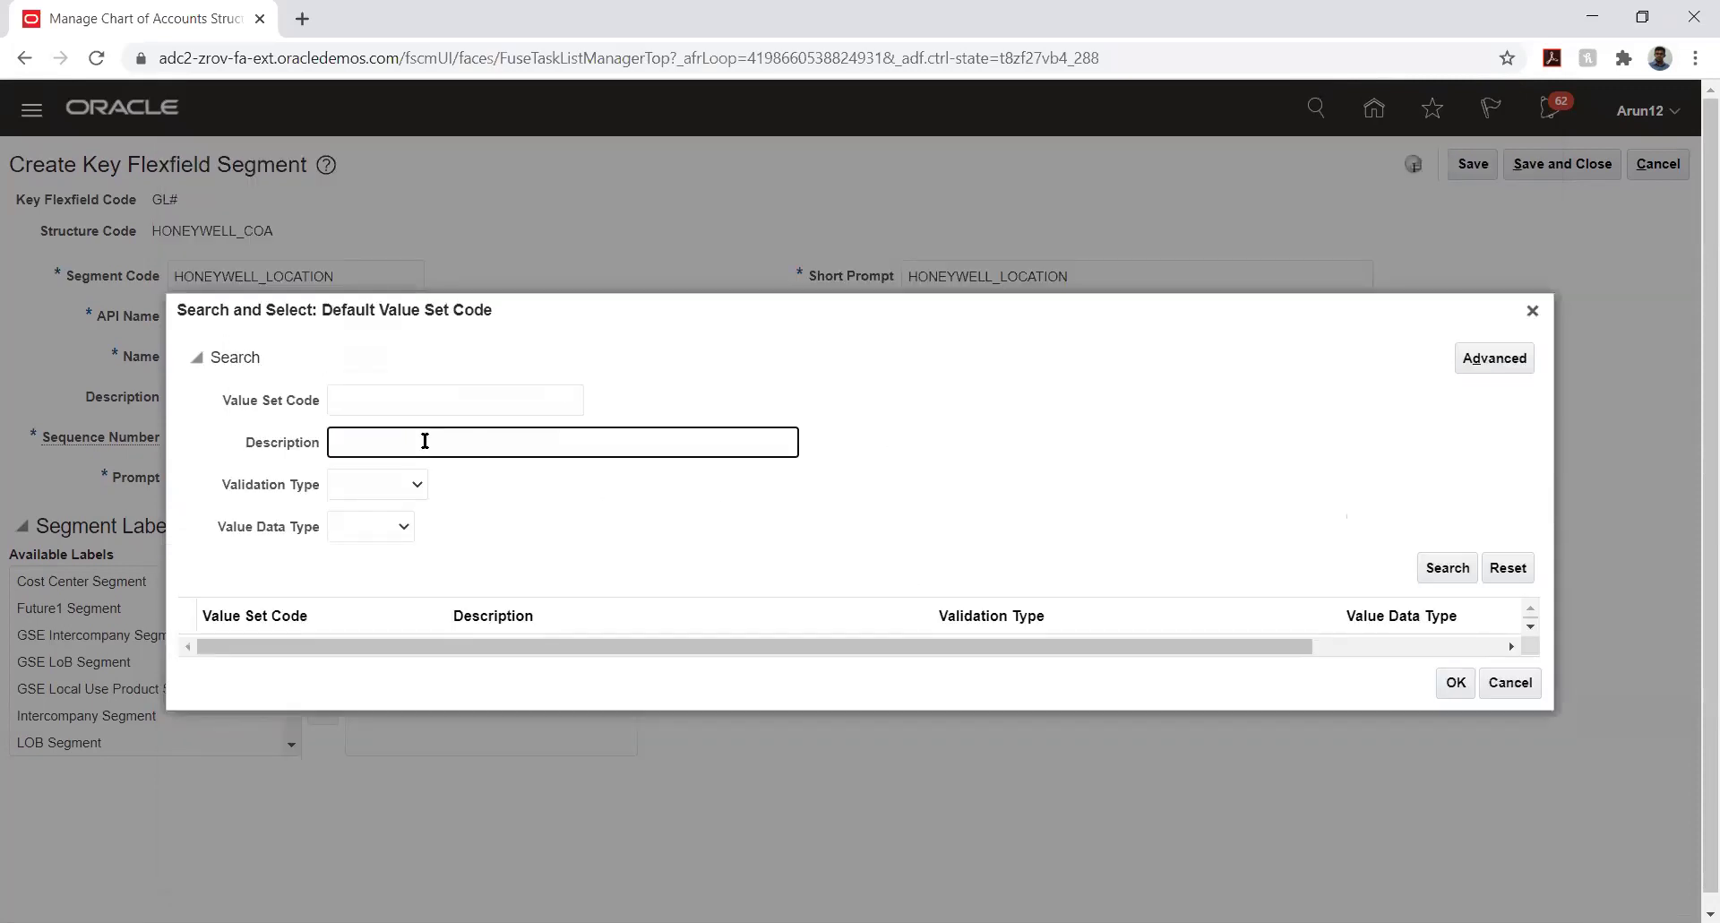
pyautogui.click(1502, 683)
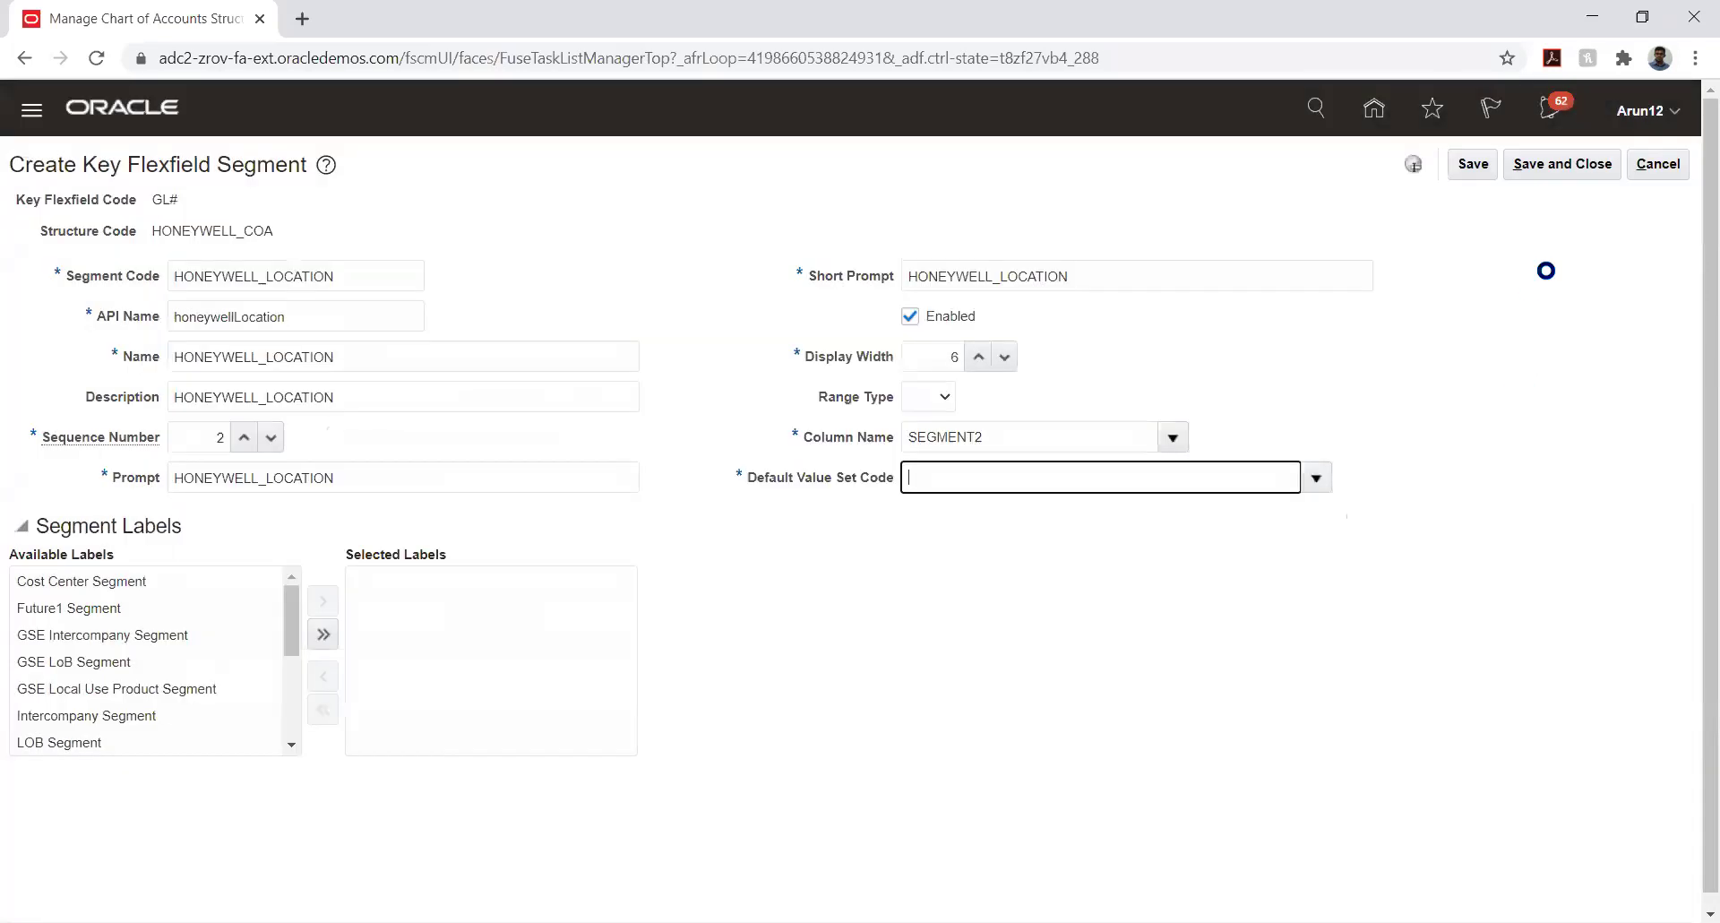
# Discard the unsaved location segment and review the settings of the existing HONEYWELL_COMPANY segment without changing them.
pyautogui.click(1653, 167)
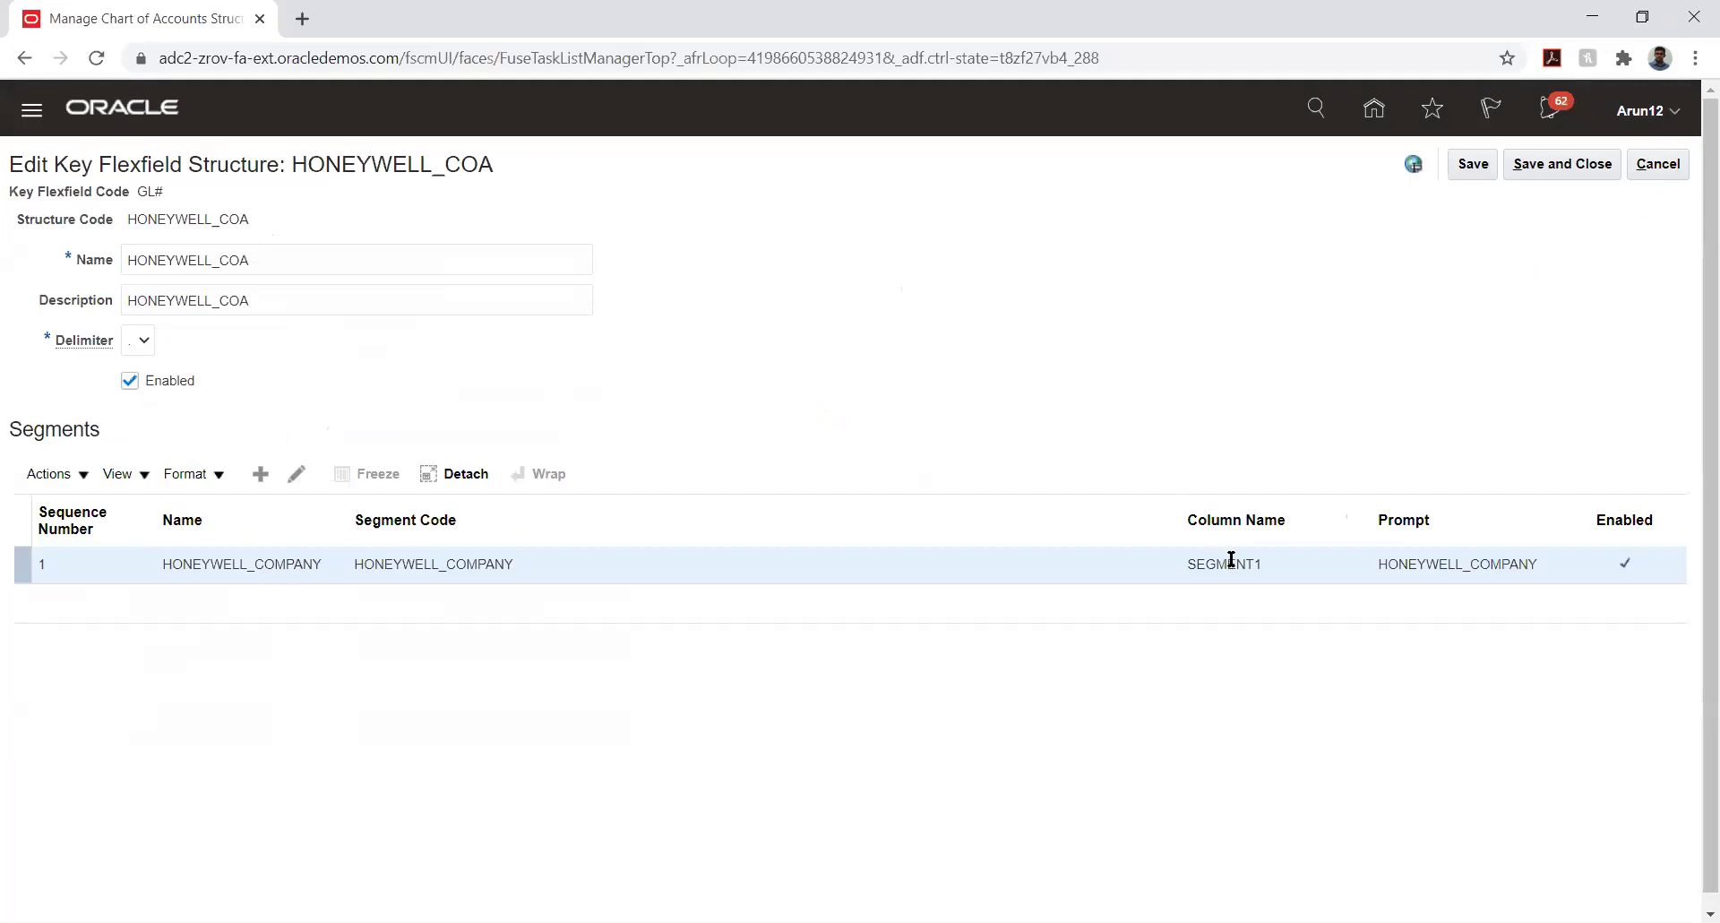
pyautogui.click(296, 474)
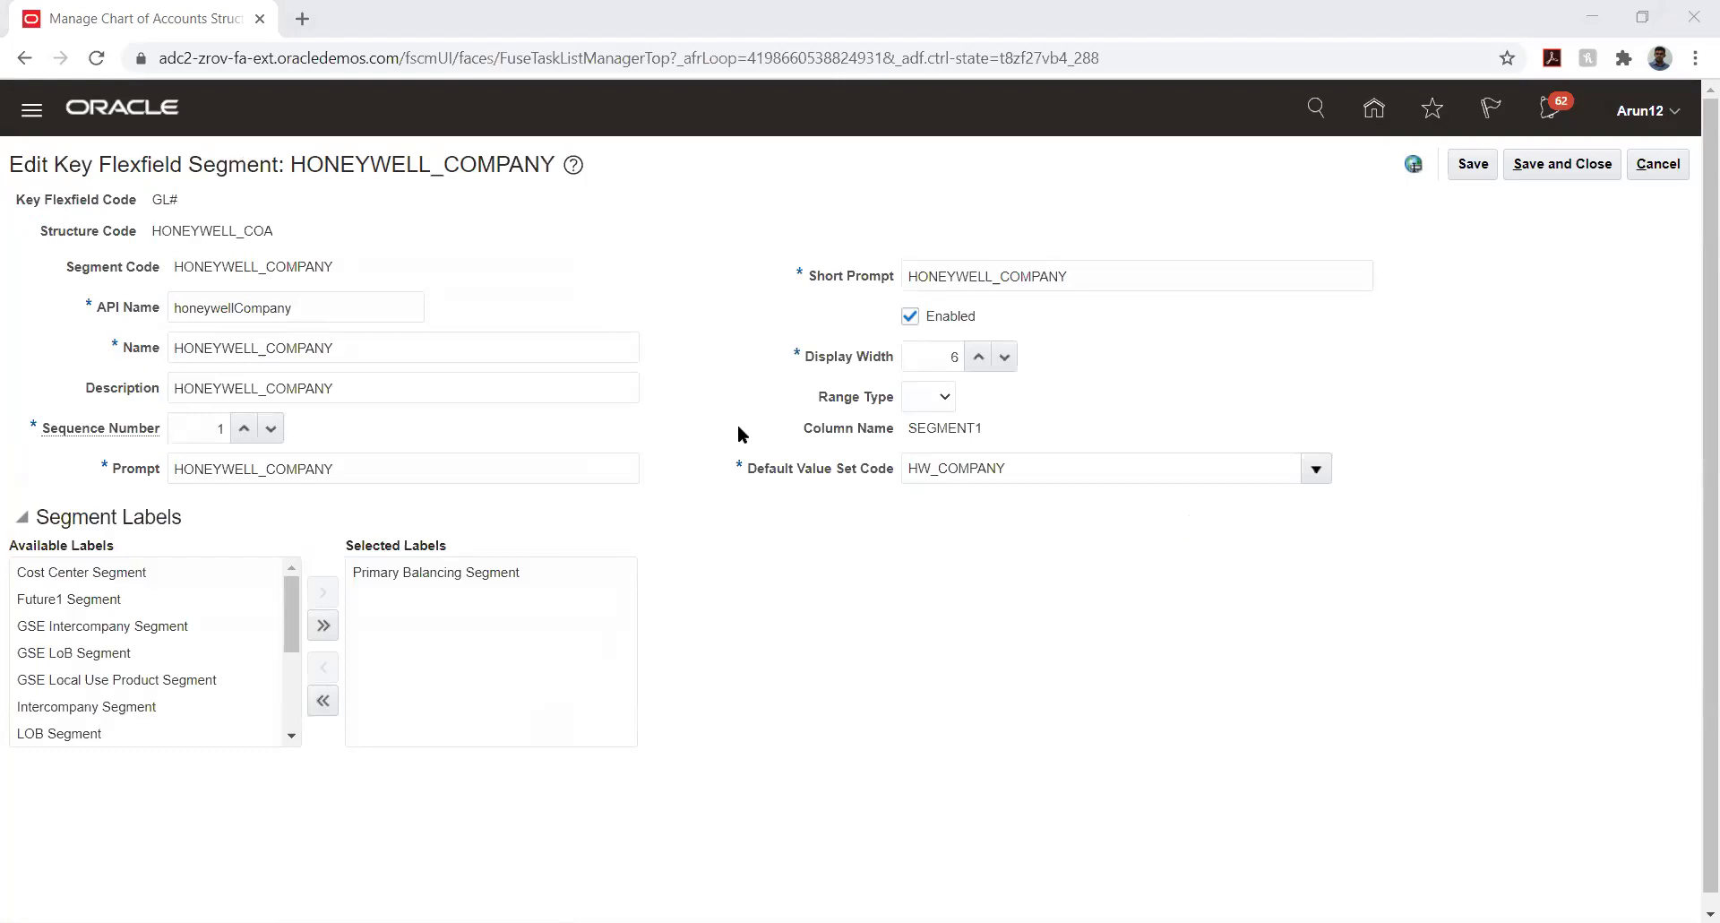
pyautogui.click(1643, 164)
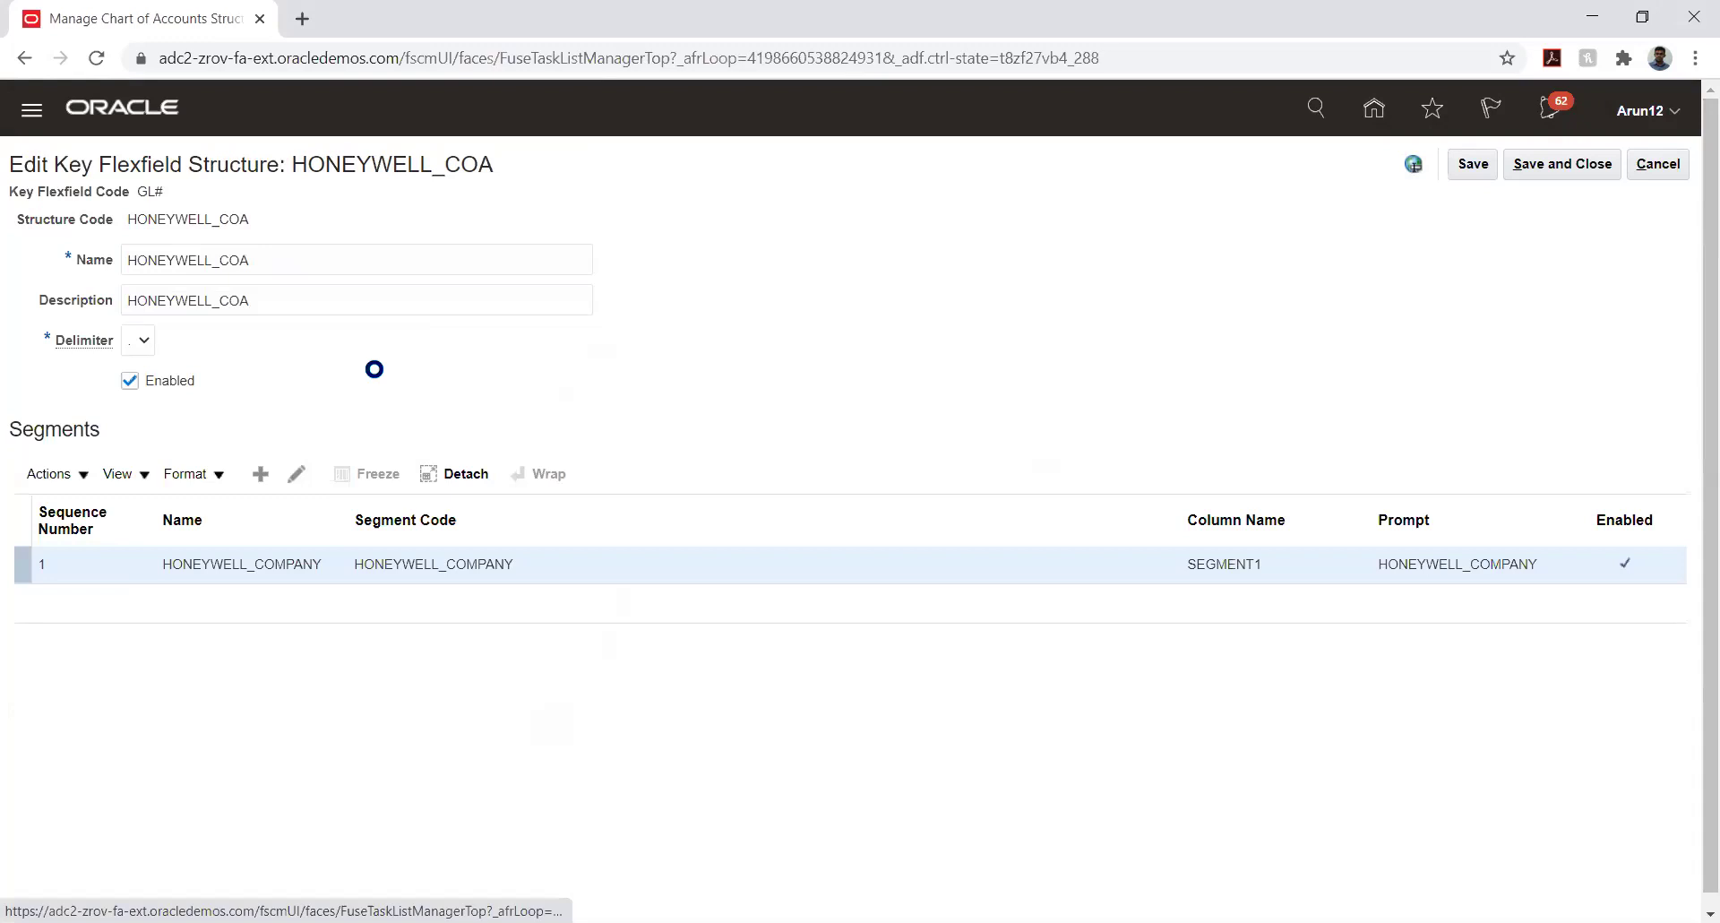
# Create a new segment with HONEYWELL_LOCATION as its code, name and description, and set its sequence number to 2.
pyautogui.click(217, 279)
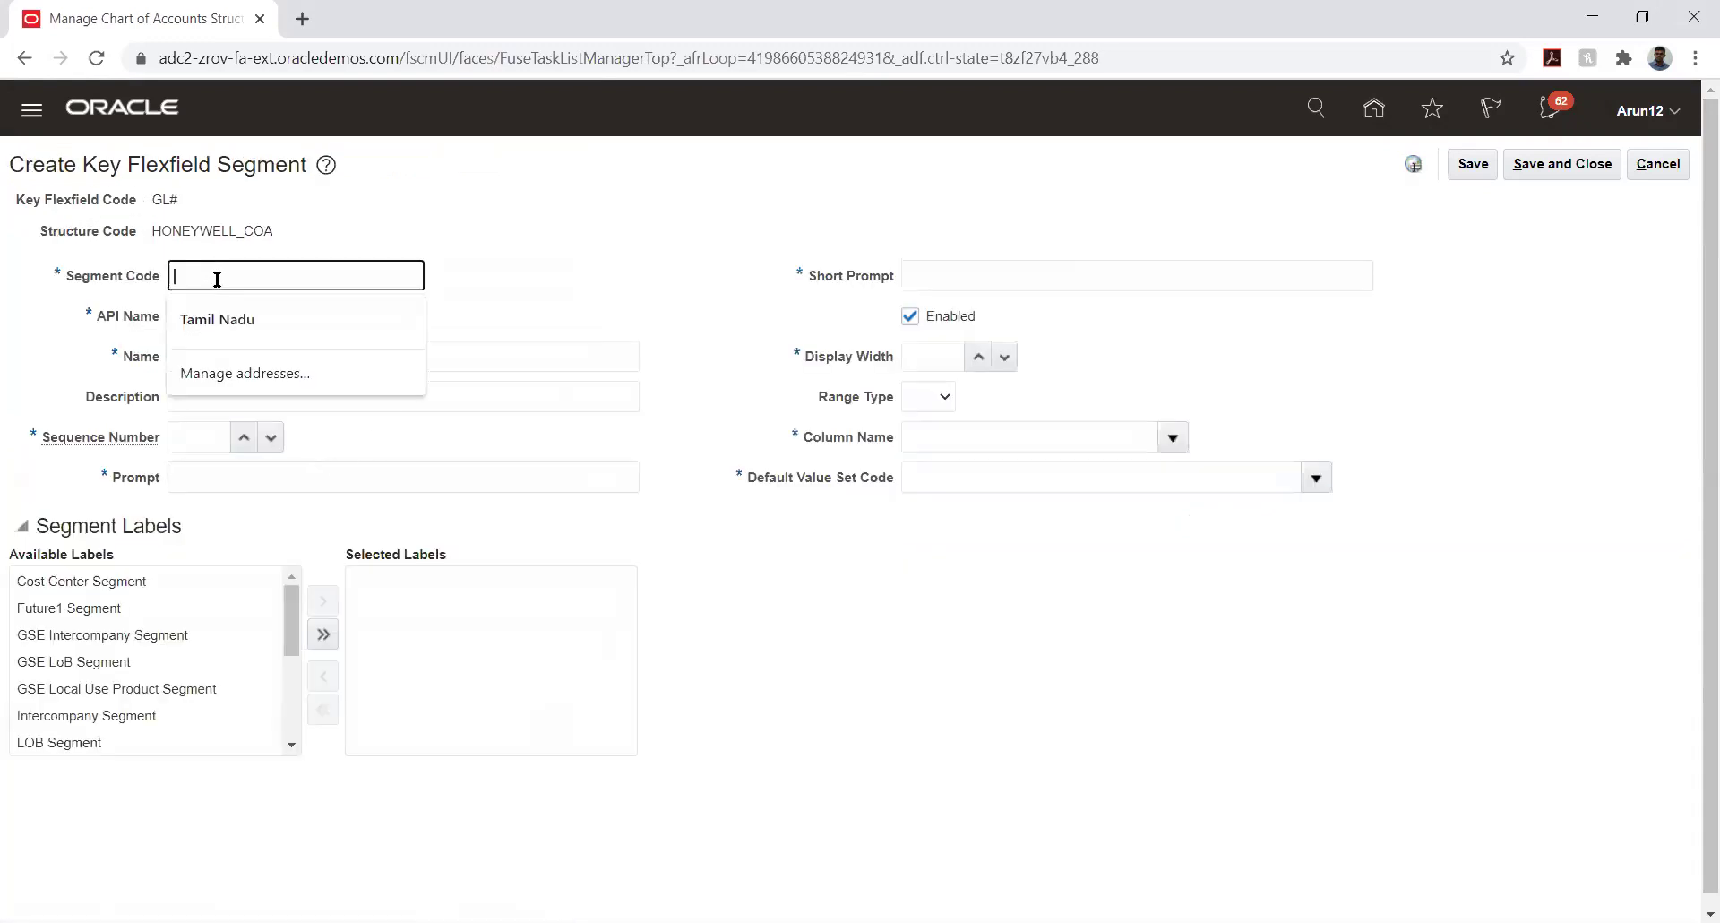
pyautogui.write('HONEYWELL_LOCATION')
pyautogui.press('Tab')
pyautogui.press('Tab')
pyautogui.press('Tab')
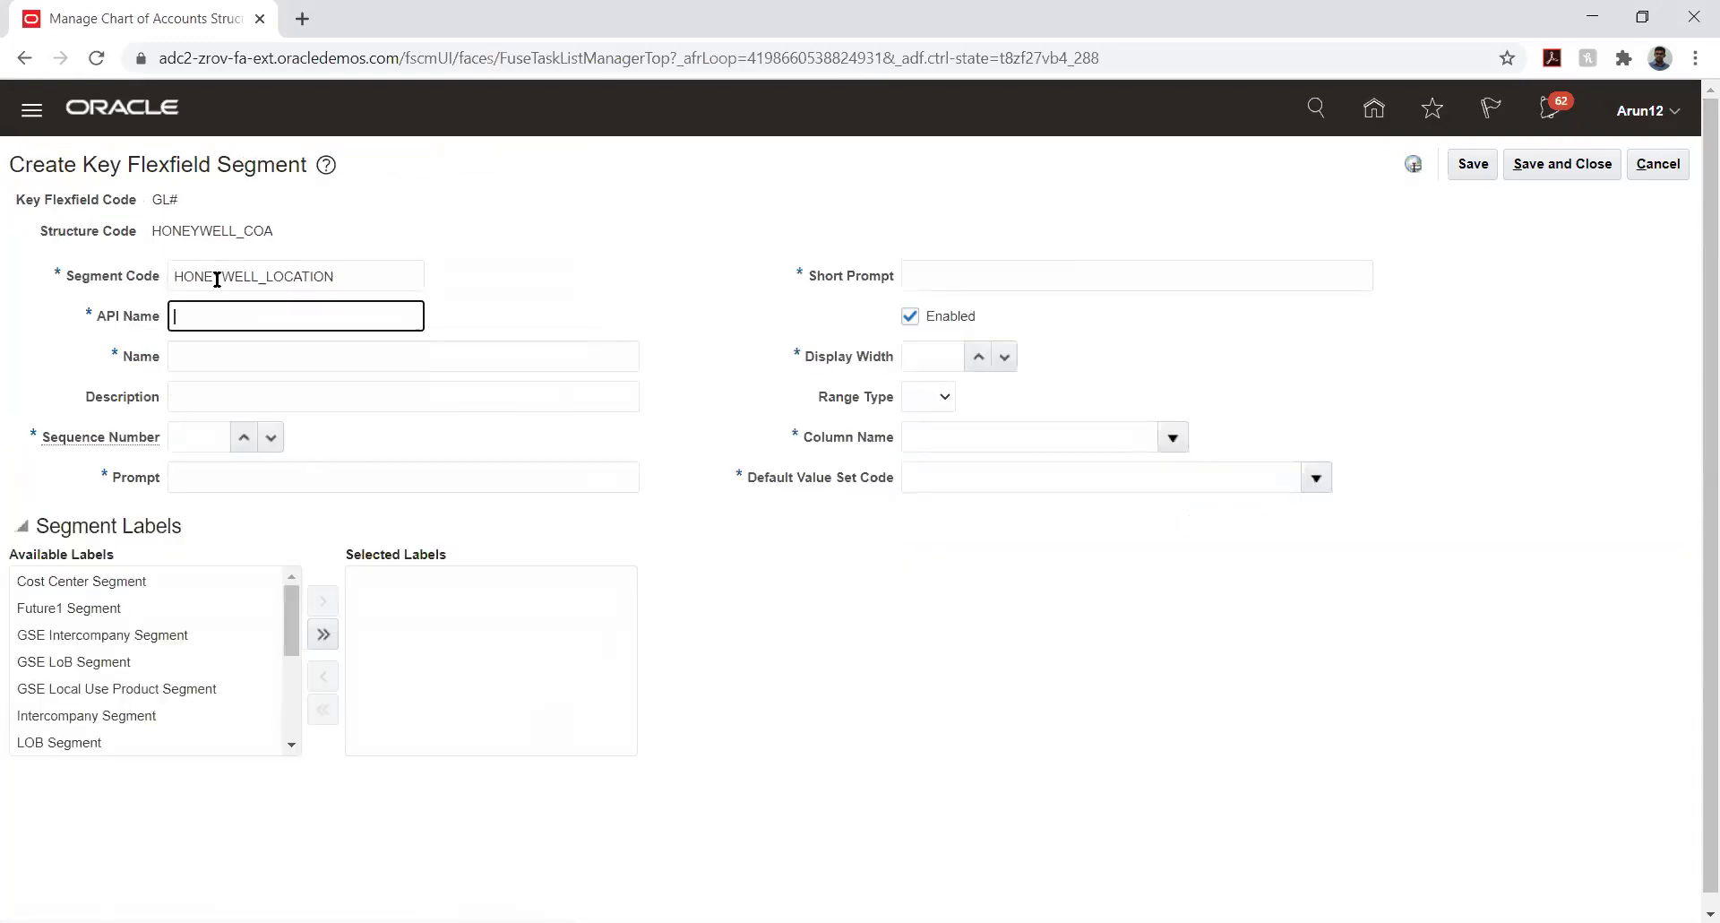
pyautogui.write('HONEYWELL_LOCATION')
pyautogui.press('Tab')
pyautogui.write('2')
pyautogui.press('Tab')
# Enter HONEYWELL_LOCATION as both the prompt and the short prompt of the new location segment.
pyautogui.write('HONEYWELL_LOCATION')
pyautogui.press('Tab')
pyautogui.write('HONEYWELL_LOCATION')
pyautogui.press('Tab')
# Set the new location segment's display width to 6 and assign it the column SEGMENT2.
pyautogui.press('Tab')
pyautogui.write('6')
pyautogui.press('Tab')
pyautogui.press('Tab')
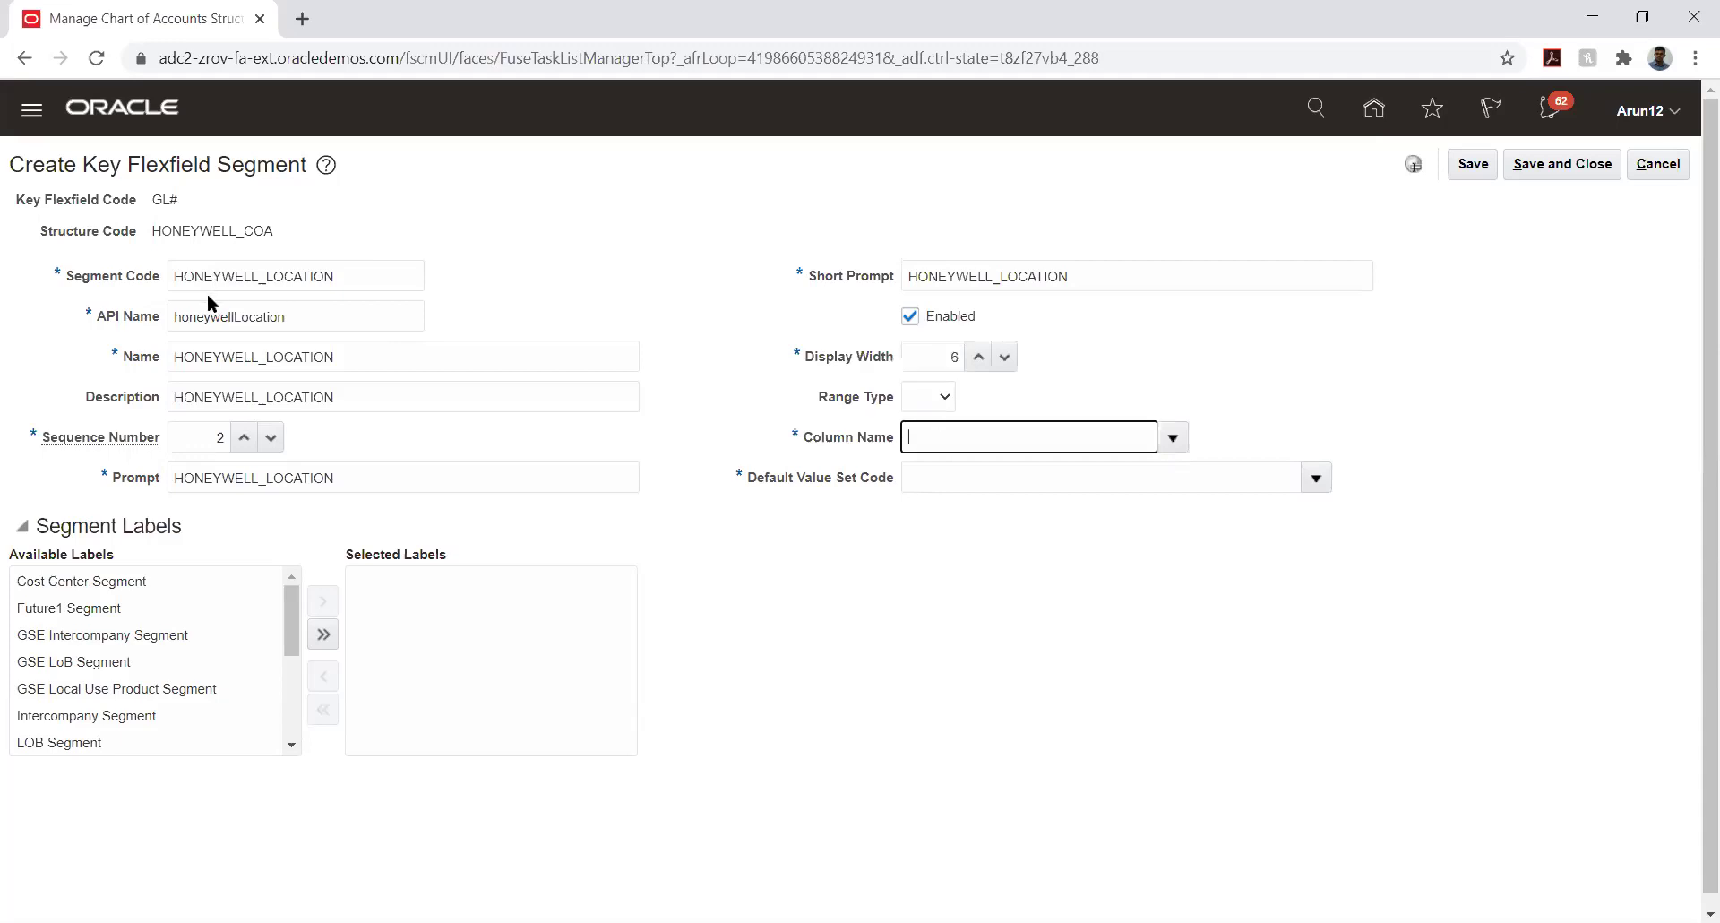
pyautogui.click(1173, 437)
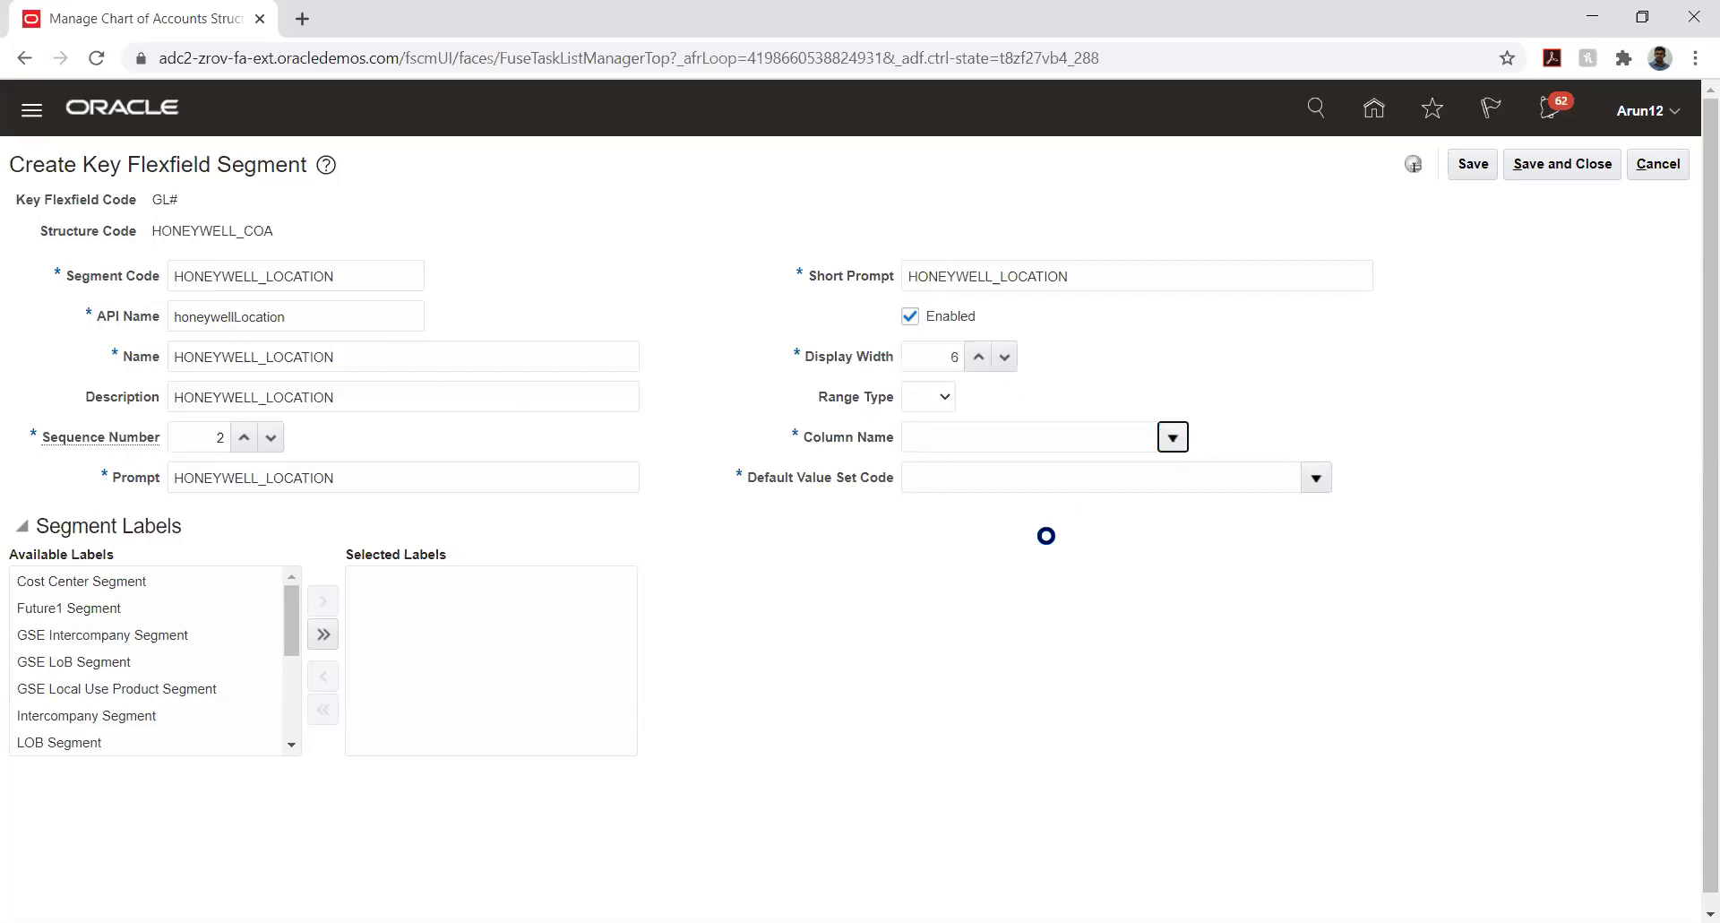
pyautogui.click(976, 508)
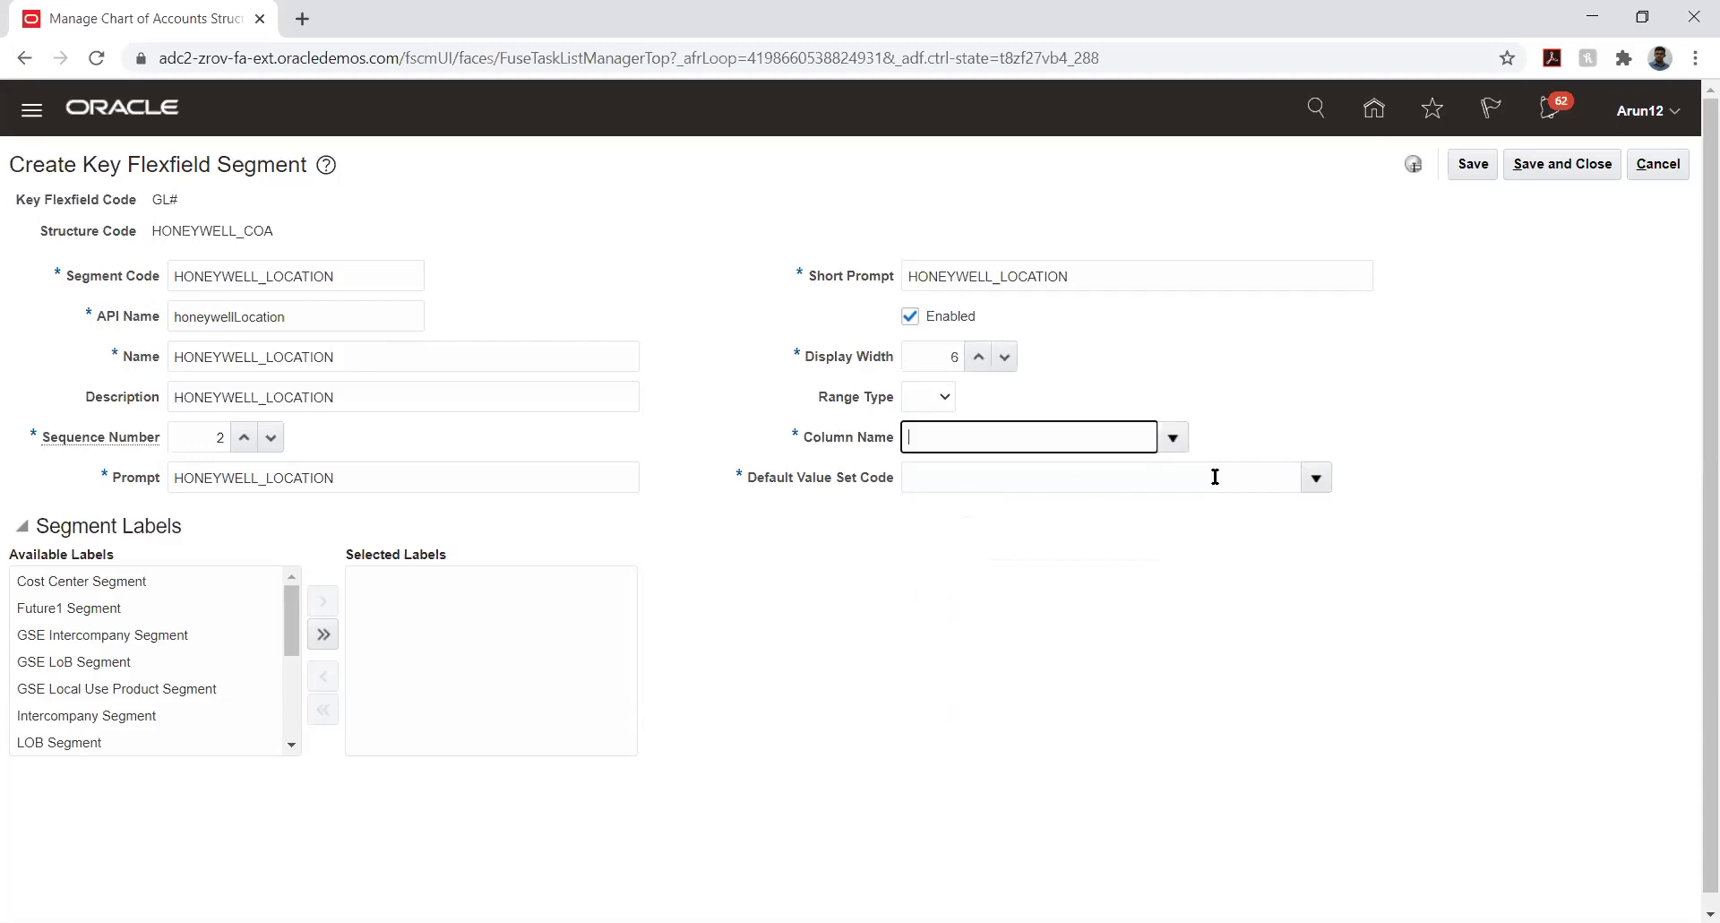
# Find the value sets whose code begins with HW and assign HW_LOCATION as the location segment's default value set.
pyautogui.click(1313, 478)
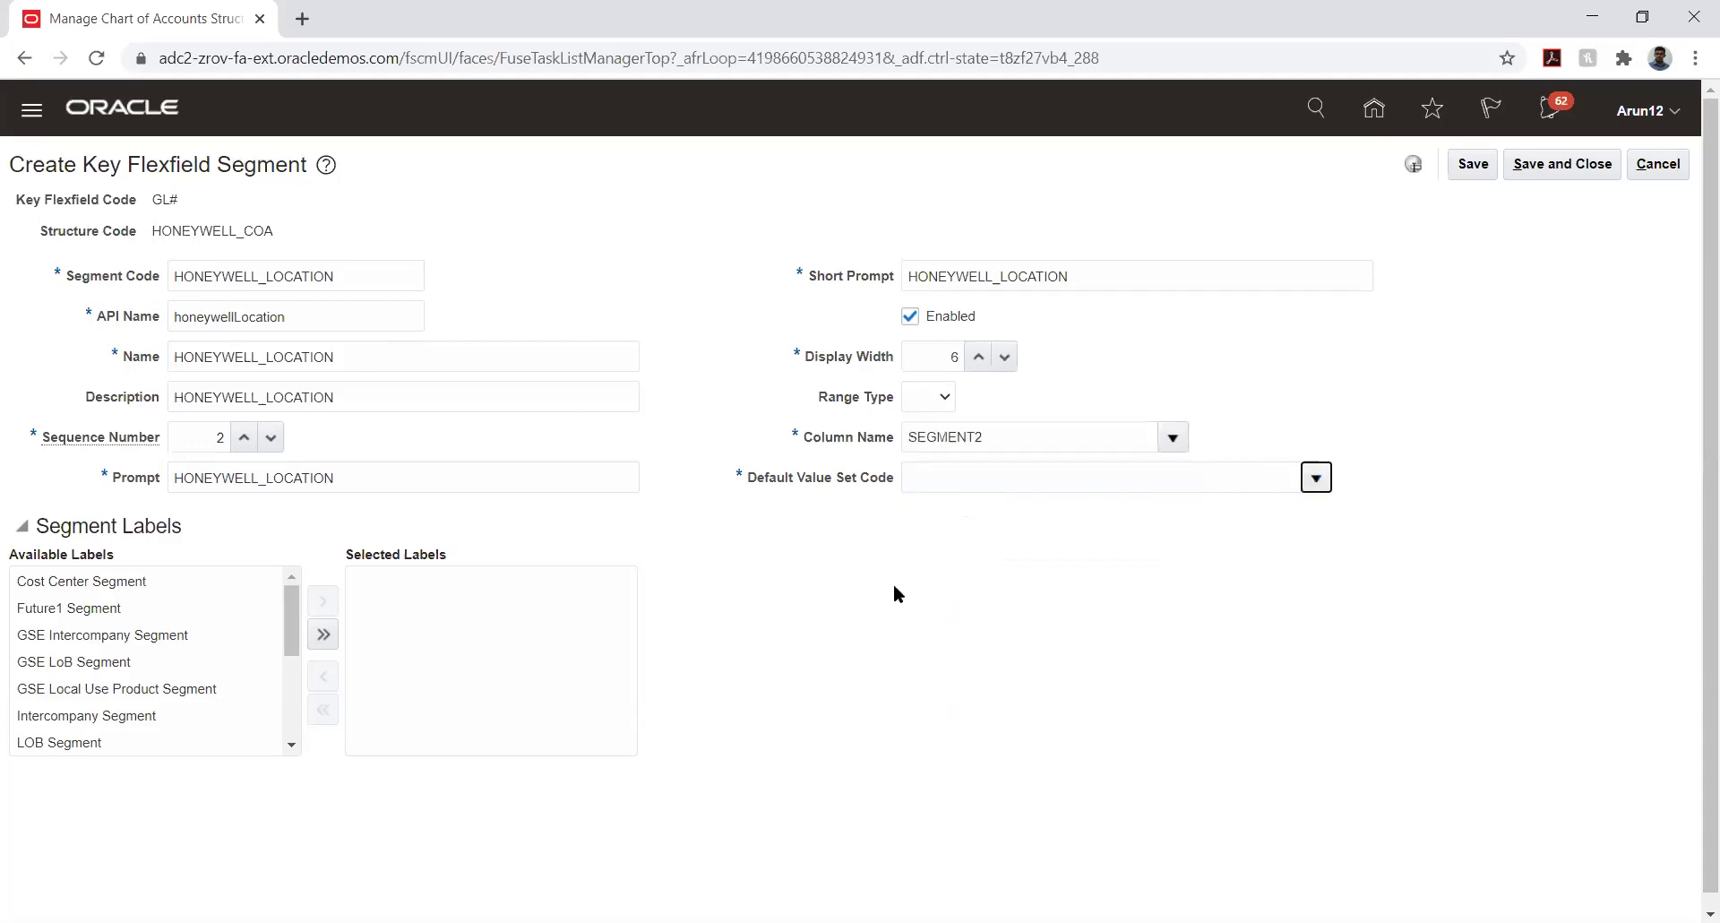
pyautogui.click(970, 839)
pyautogui.click(347, 405)
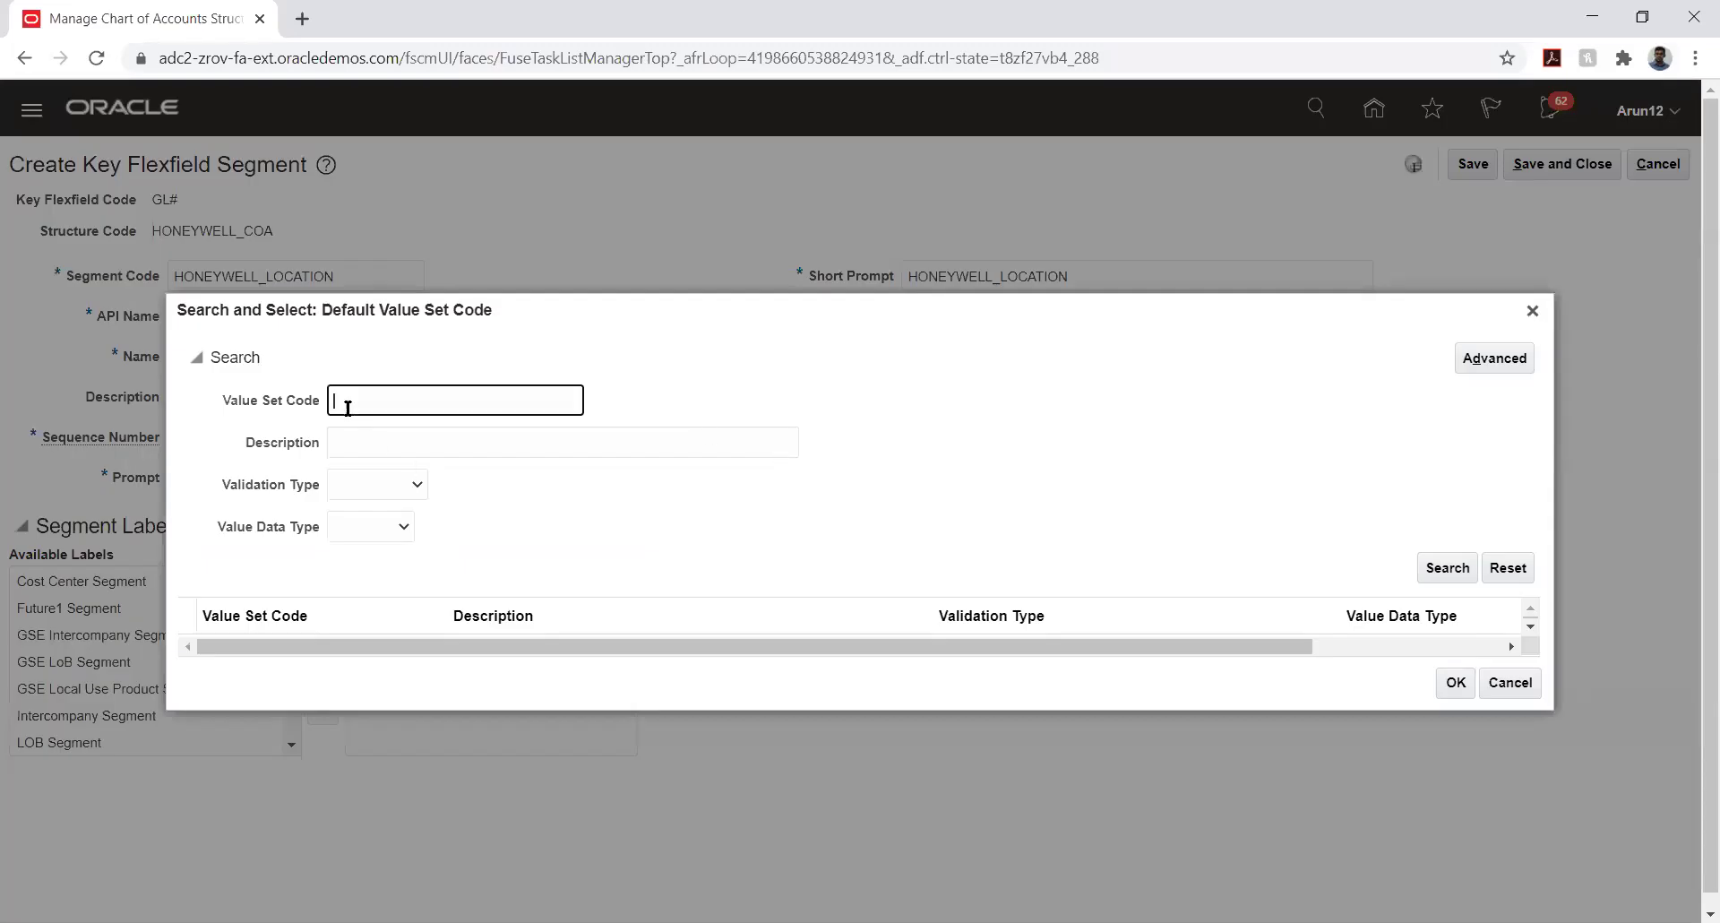
pyautogui.write('HW')
pyautogui.press('Return')
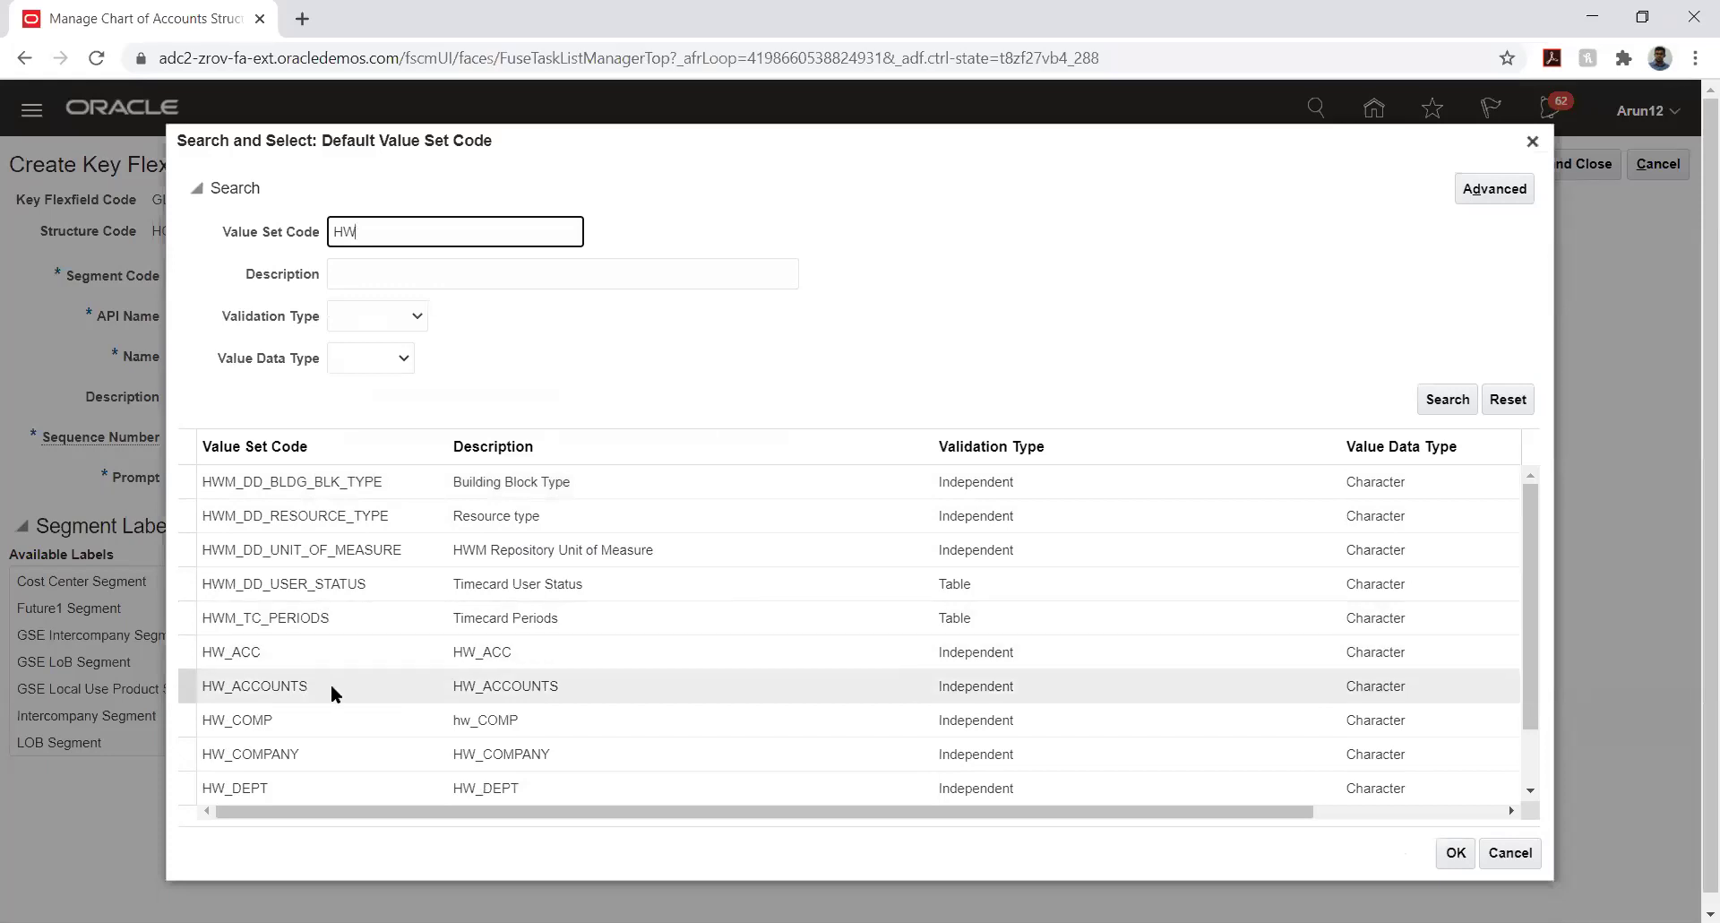
pyautogui.scroll(-2, 369, 685)
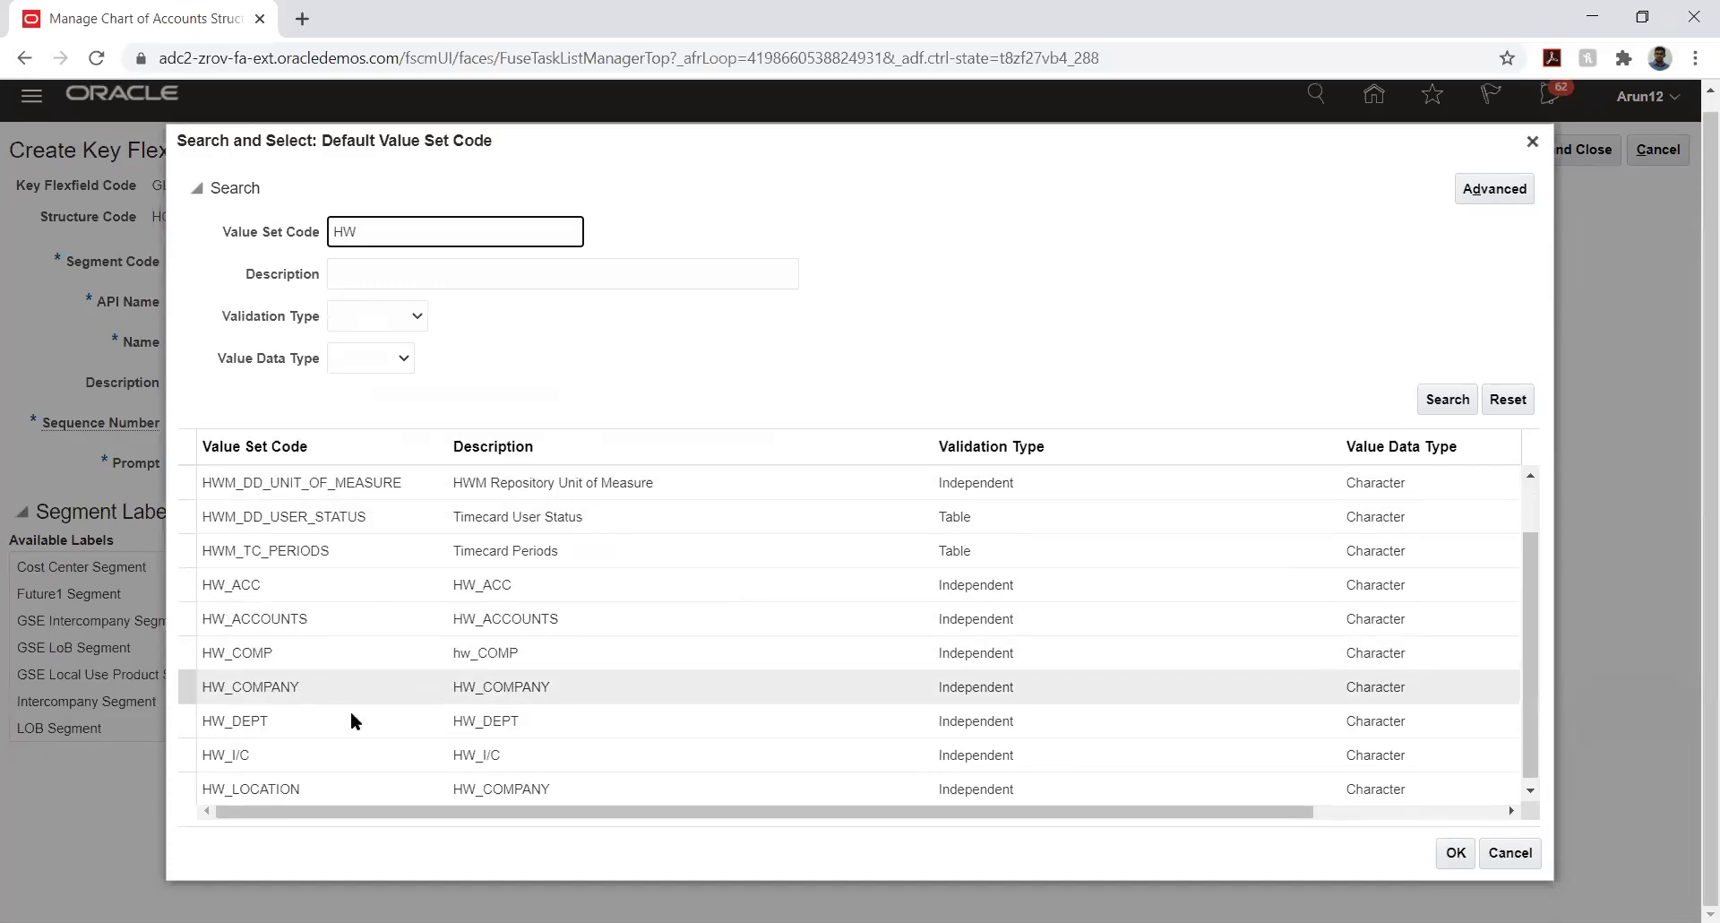
pyautogui.click(328, 789)
pyautogui.click(1453, 852)
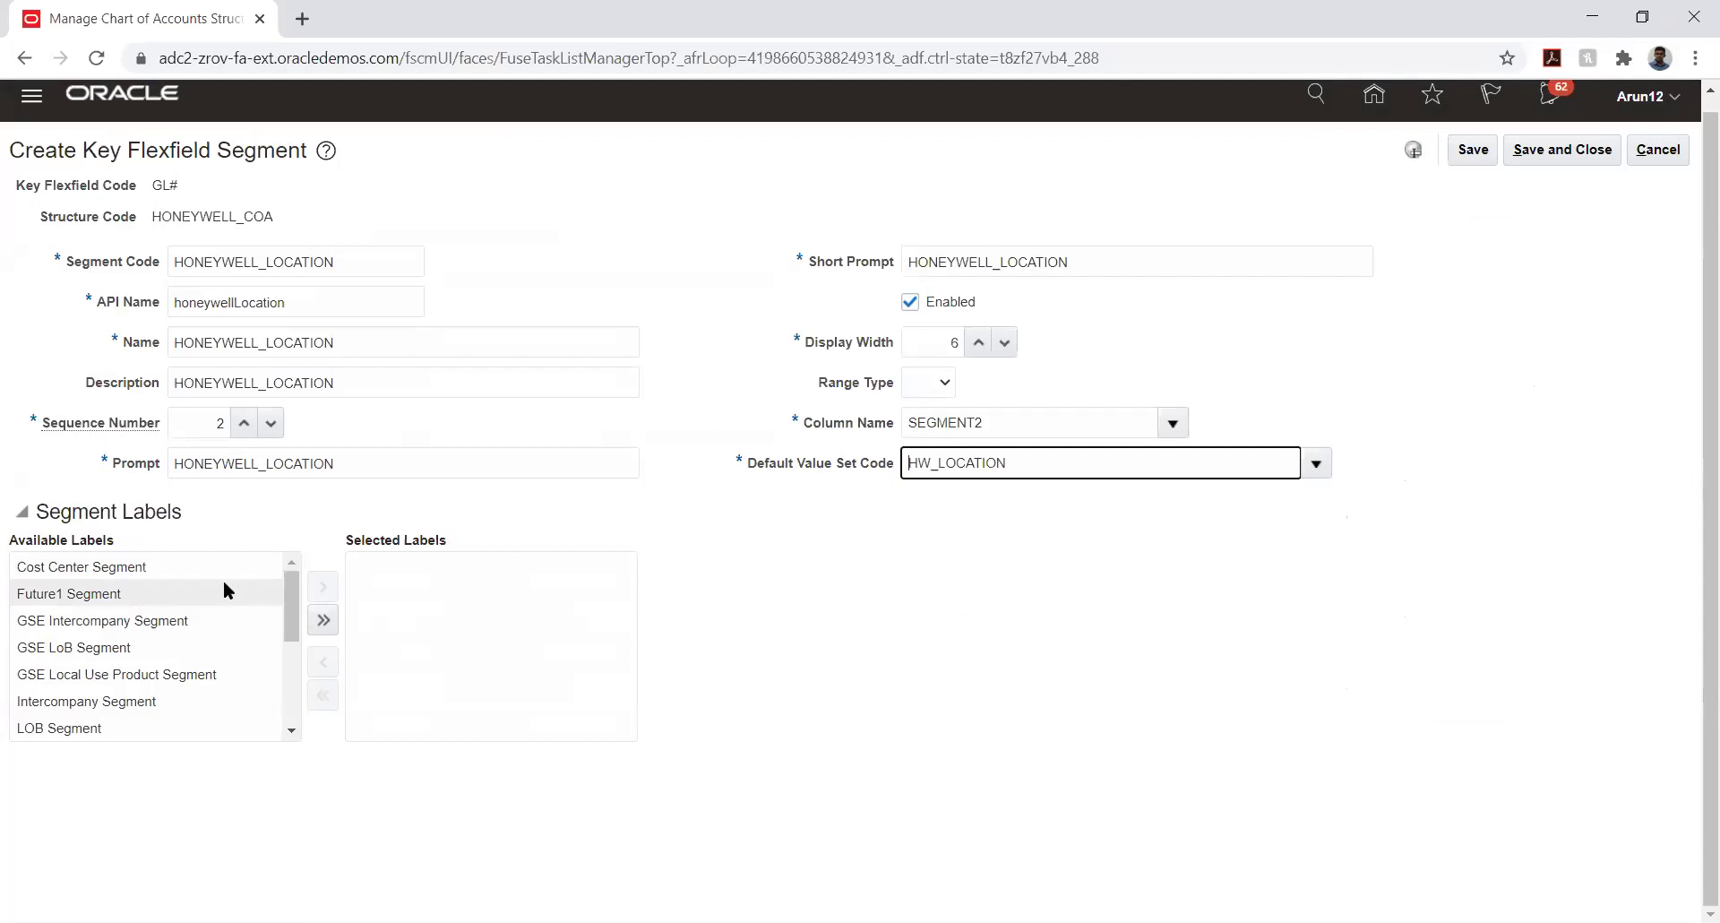
# Assign the Location Segment label to the location segment, save it and return to the HONEYWELL_COA structure.
pyautogui.click(292, 729)
pyautogui.click(293, 729)
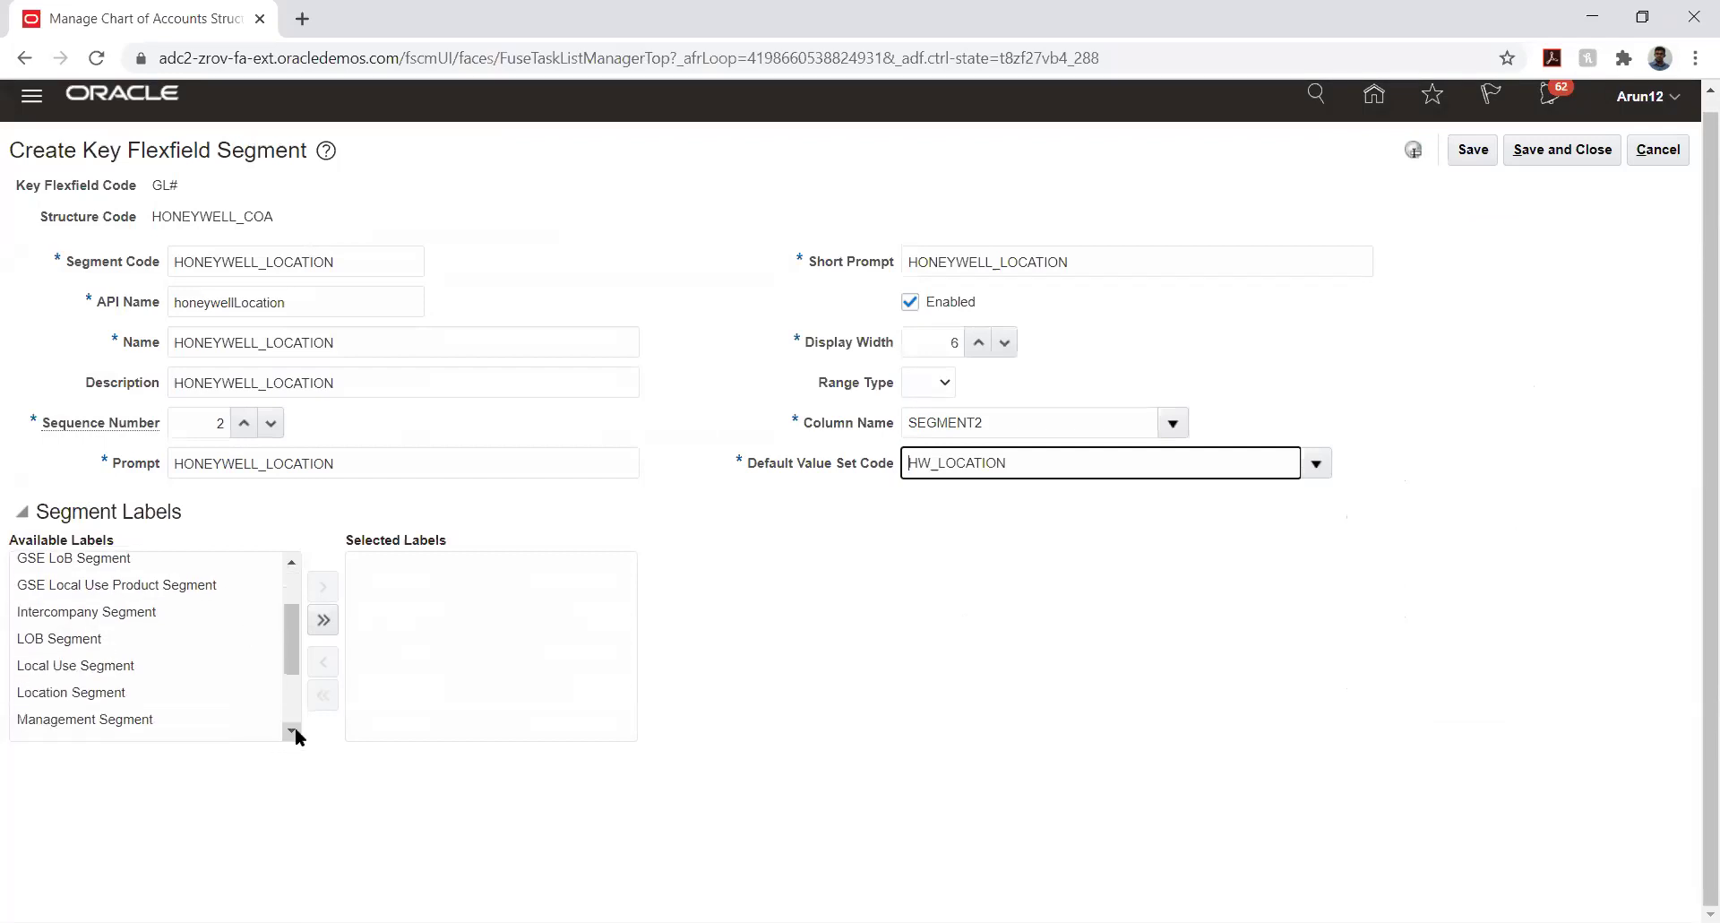
pyautogui.click(293, 729)
pyautogui.click(293, 729)
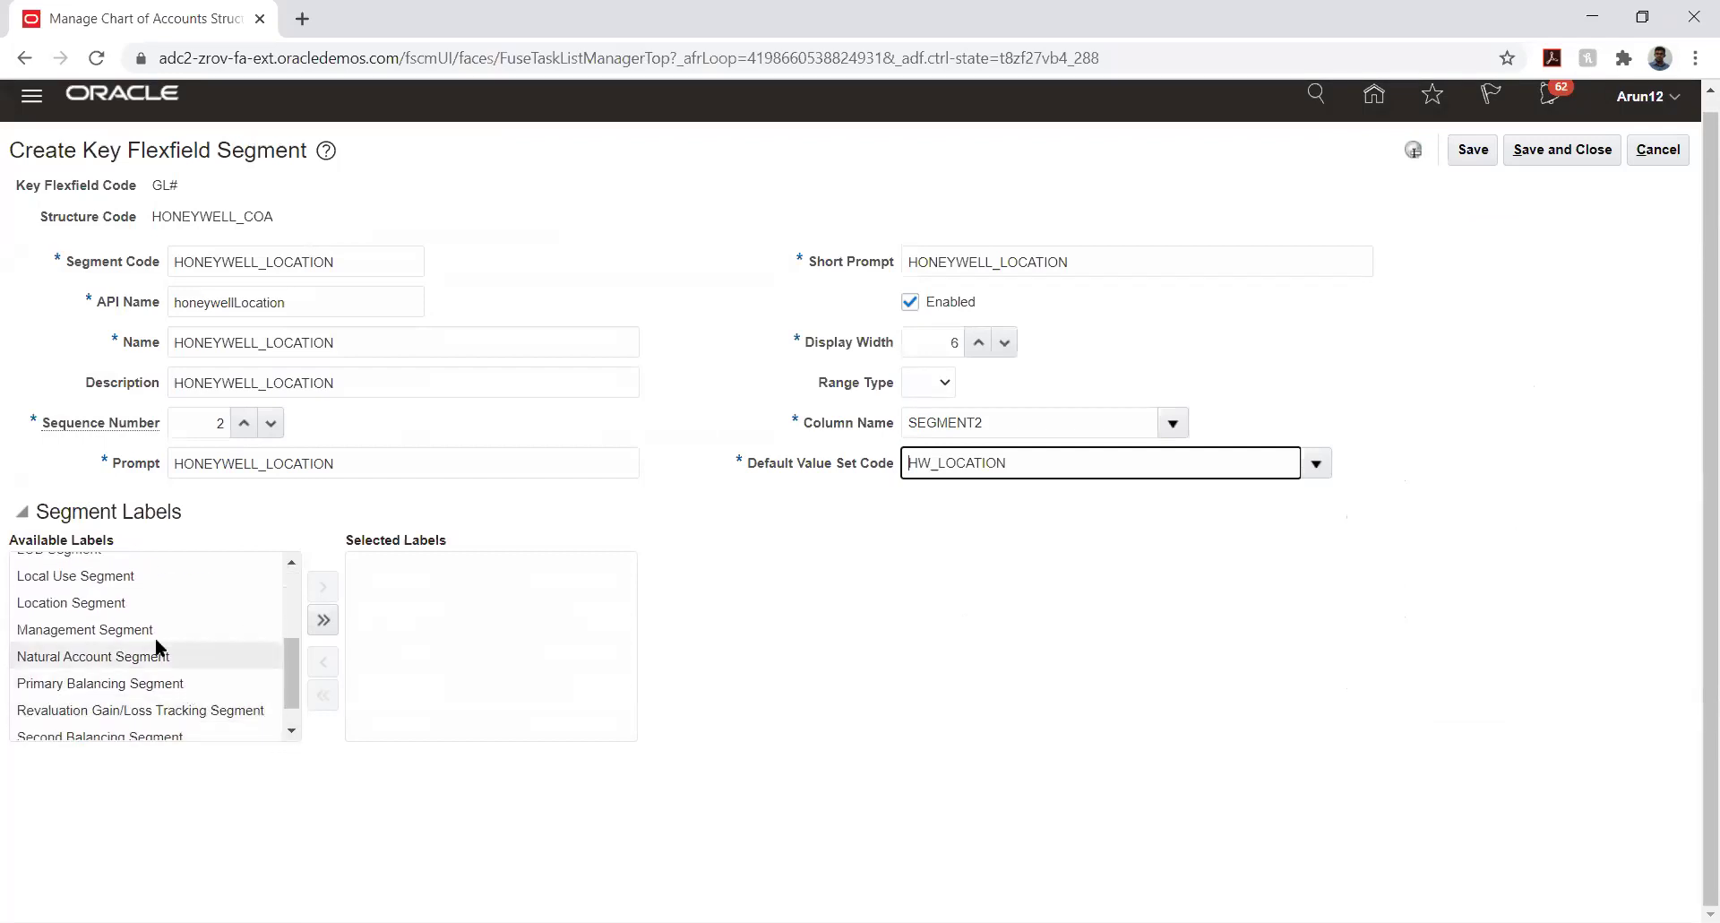
pyautogui.click(109, 604)
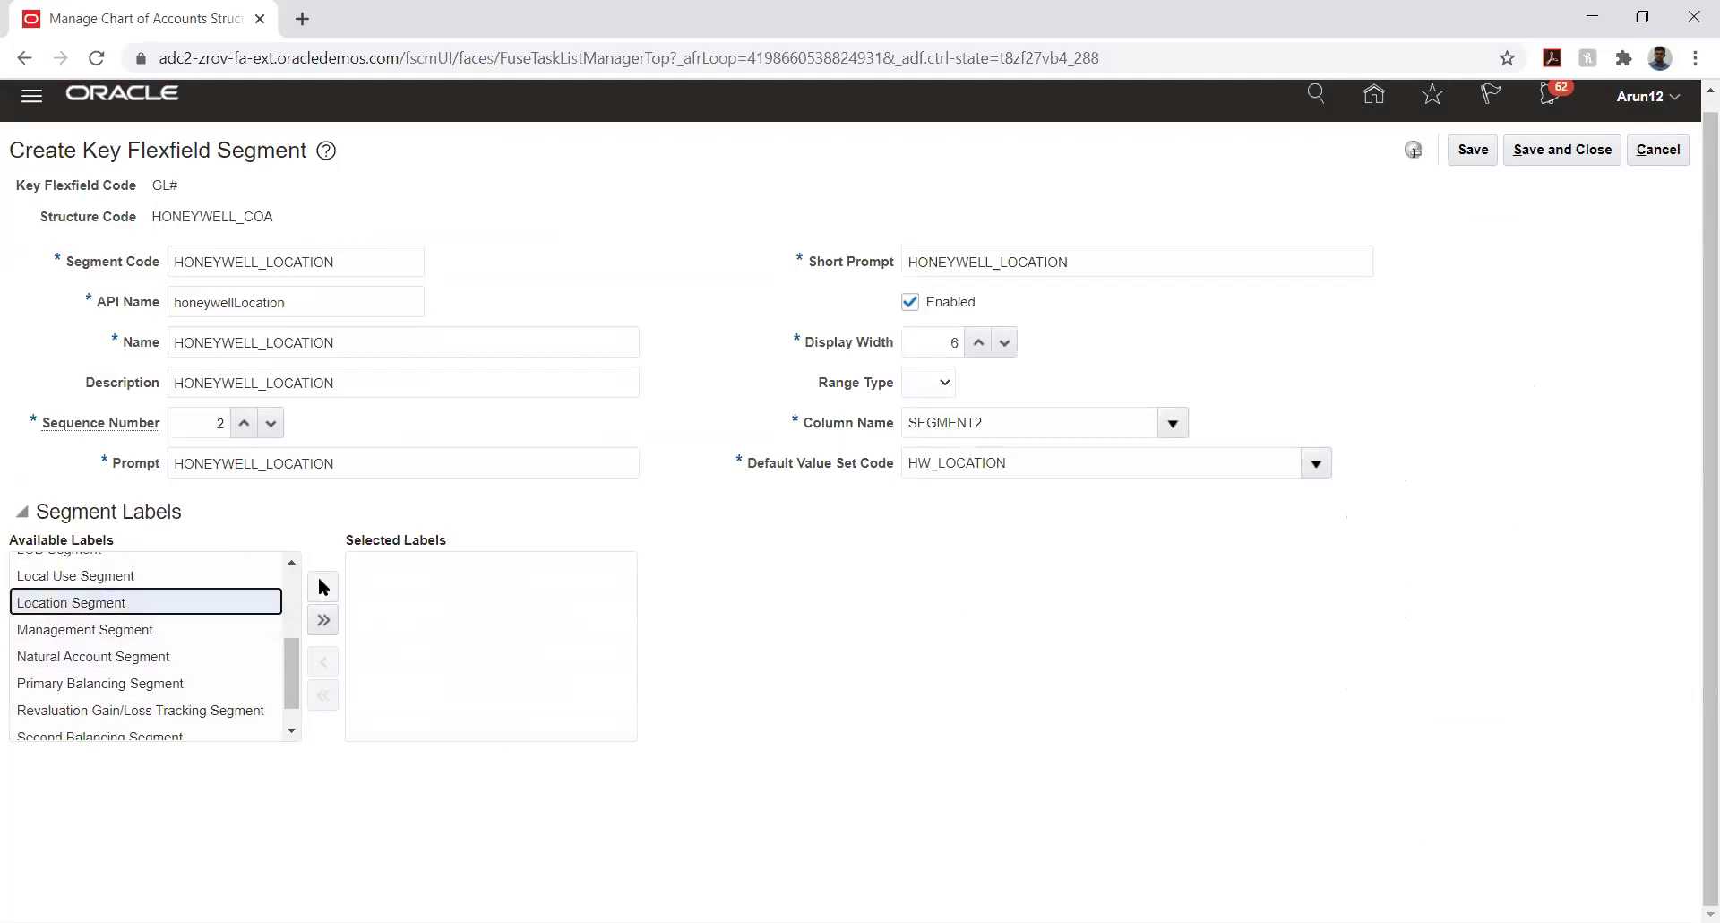
pyautogui.click(319, 578)
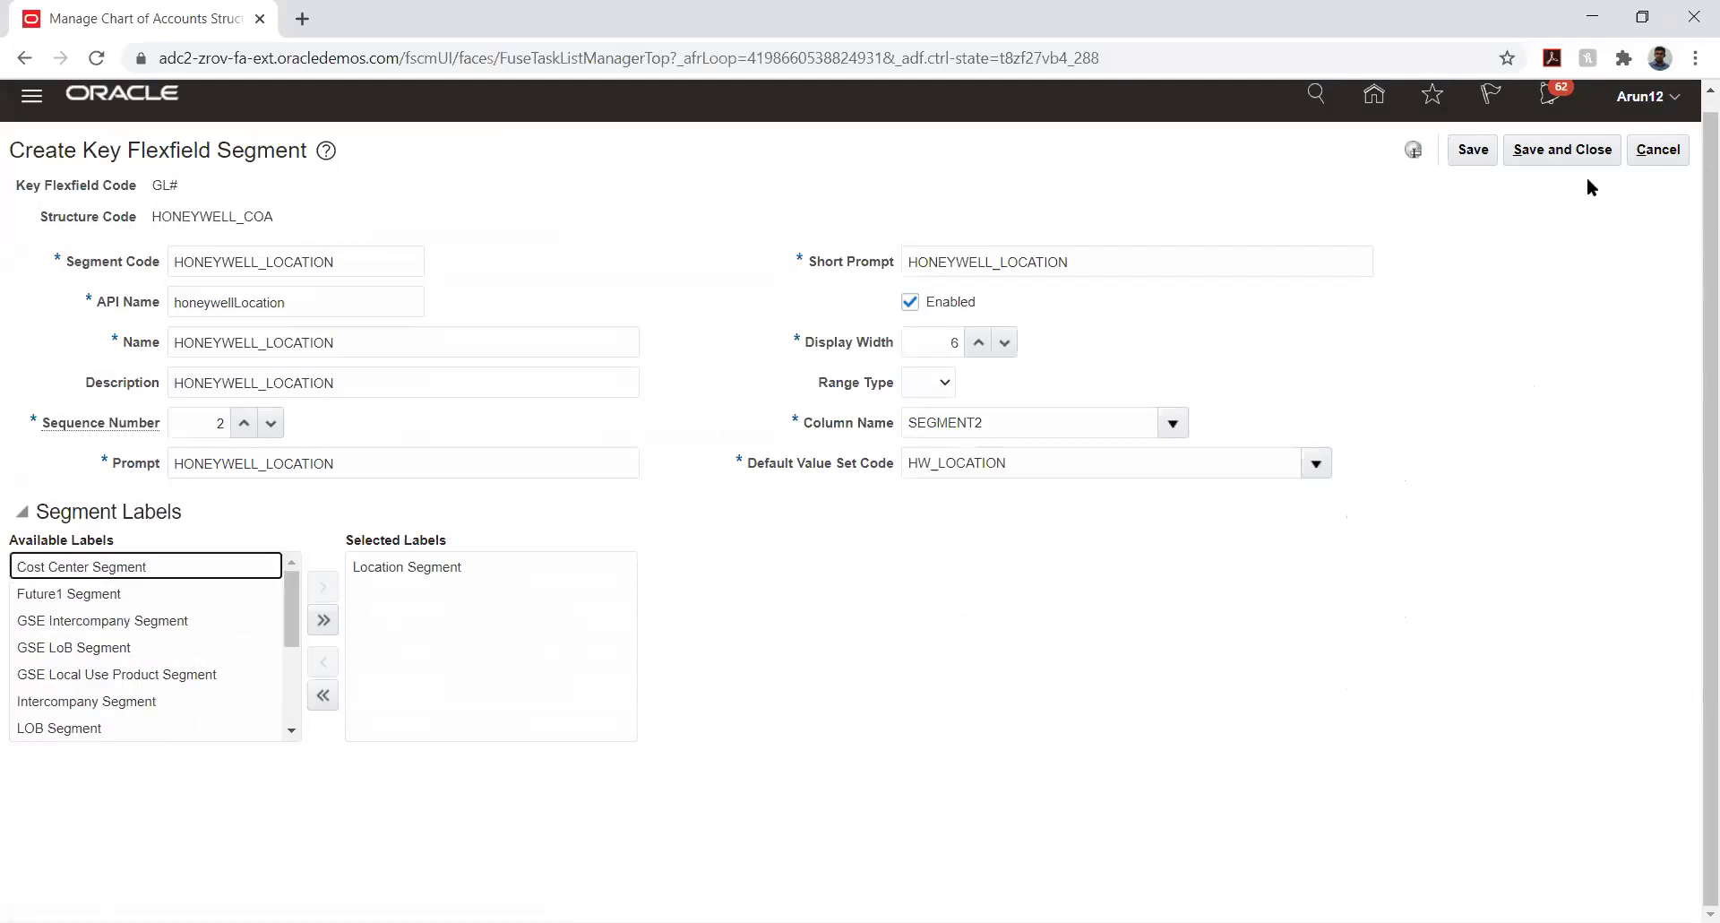
pyautogui.click(1472, 150)
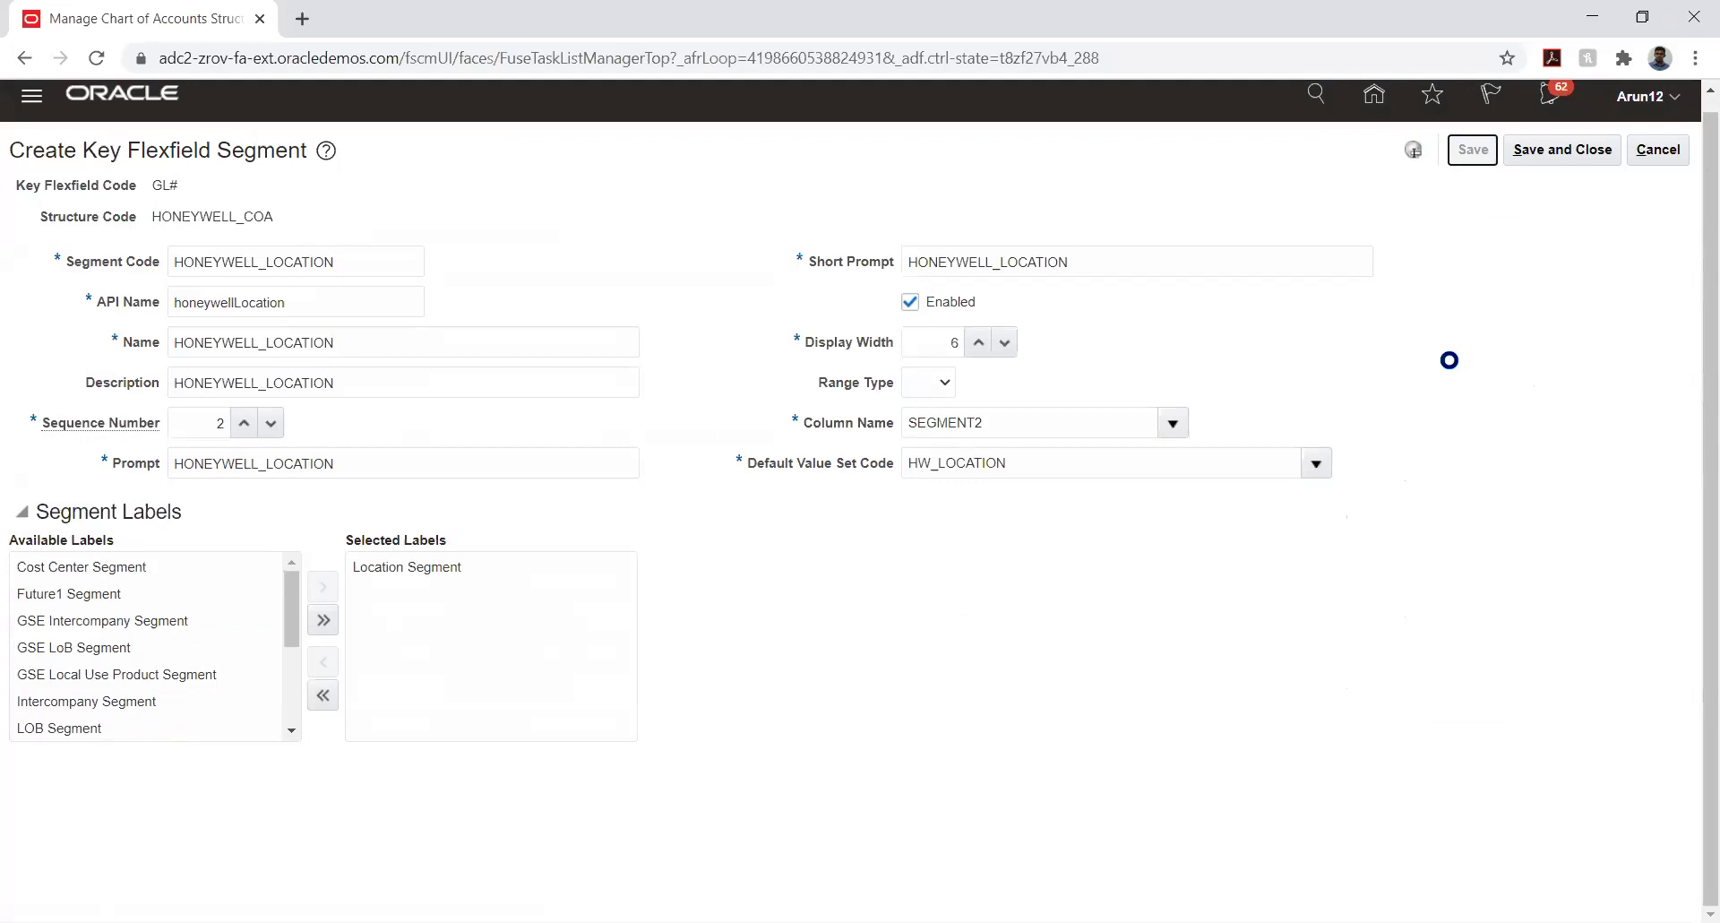
pyautogui.click(1541, 148)
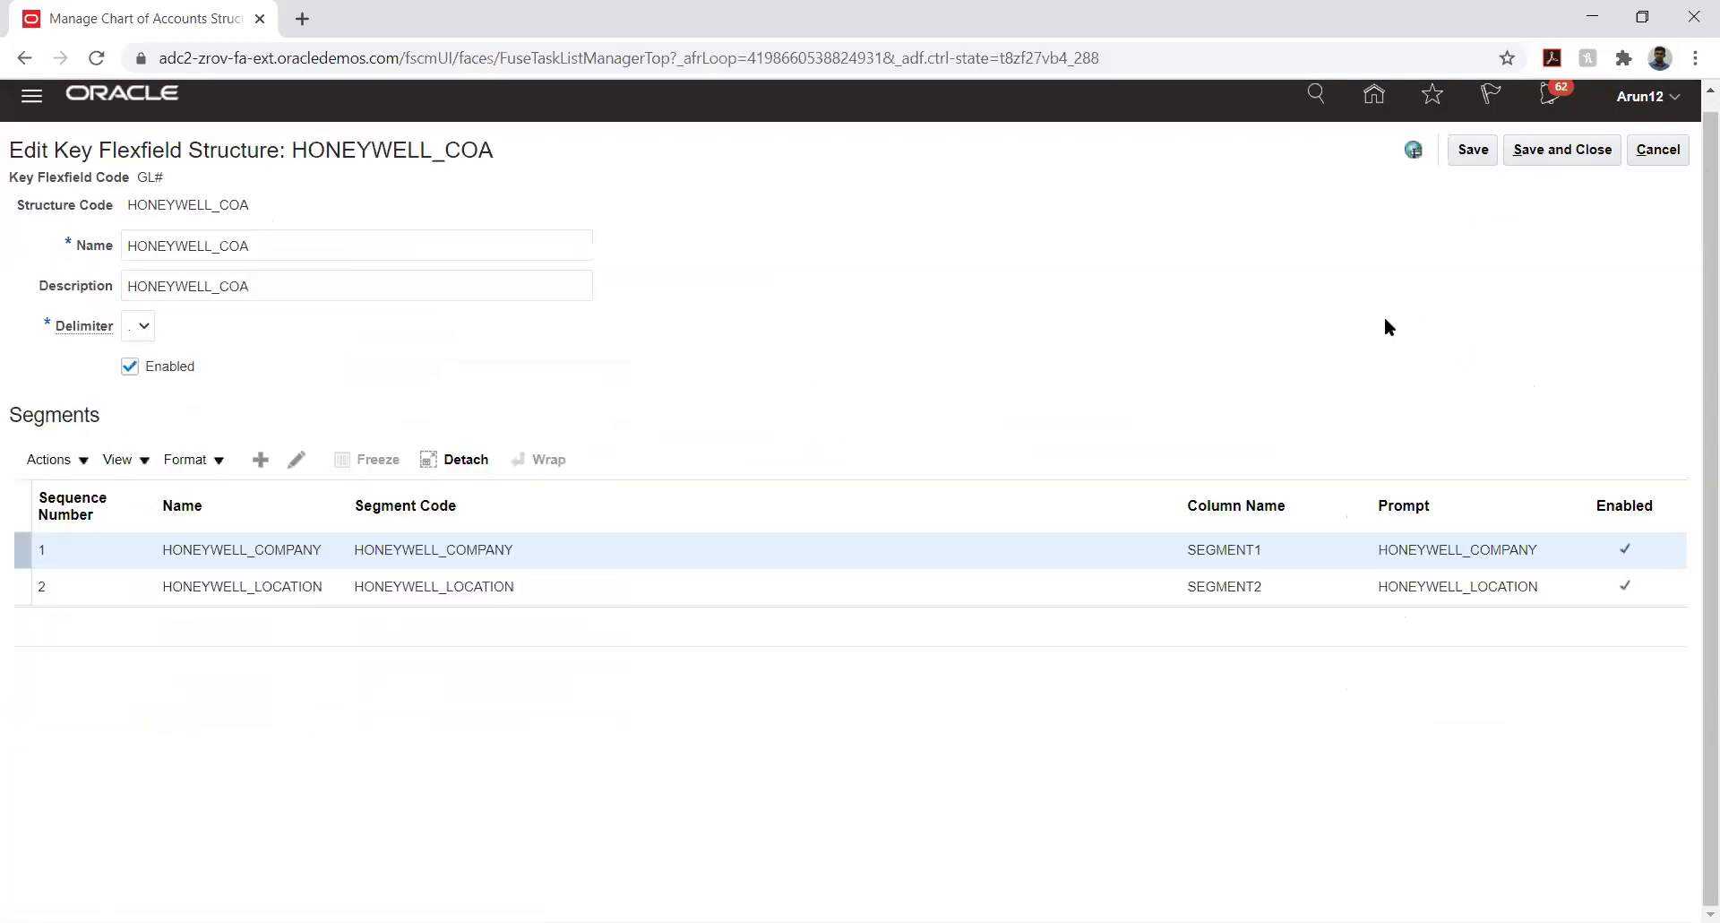
# Add a third segment to the HONEYWELL_COA structure with the segment code HONEYWELL_ACCOUNTS.
pyautogui.click(260, 459)
pyautogui.click(231, 263)
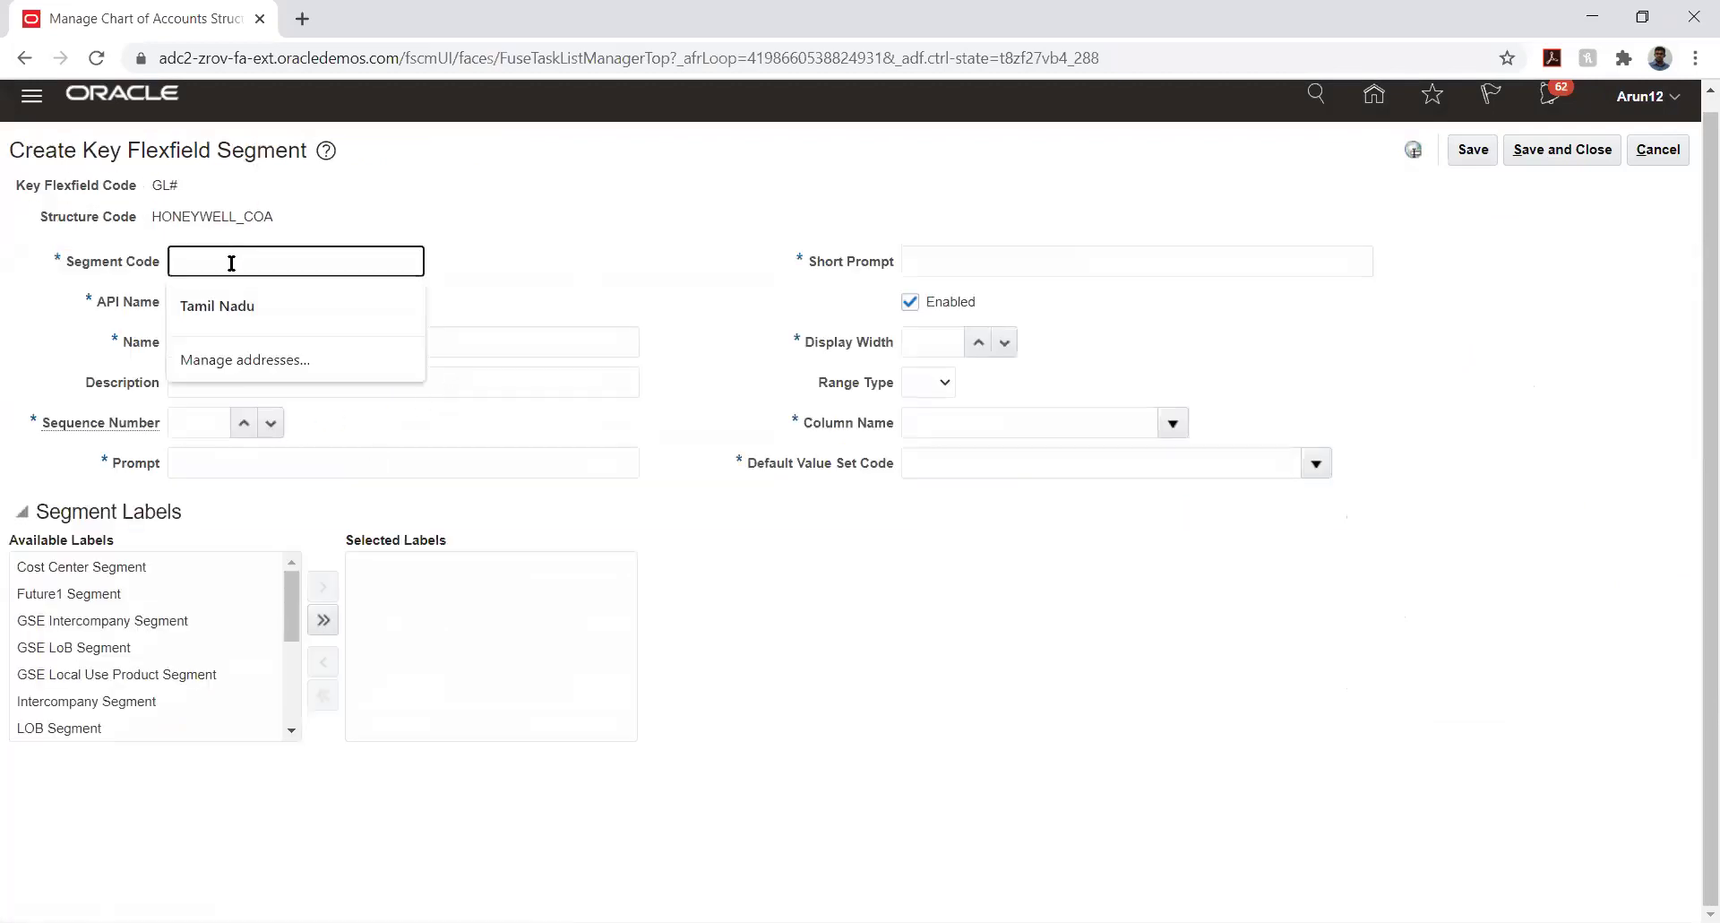
pyautogui.write('HONEYWELL_LOCATION')
pyautogui.press('BackSpace')
pyautogui.press('BackSpace')
pyautogui.press('BackSpace')
pyautogui.press('BackSpace')
pyautogui.press('BackSpace')
pyautogui.press('BackSpace')
pyautogui.press('BackSpace')
pyautogui.press('BackSpace')
pyautogui.write('ACCOUNTS')
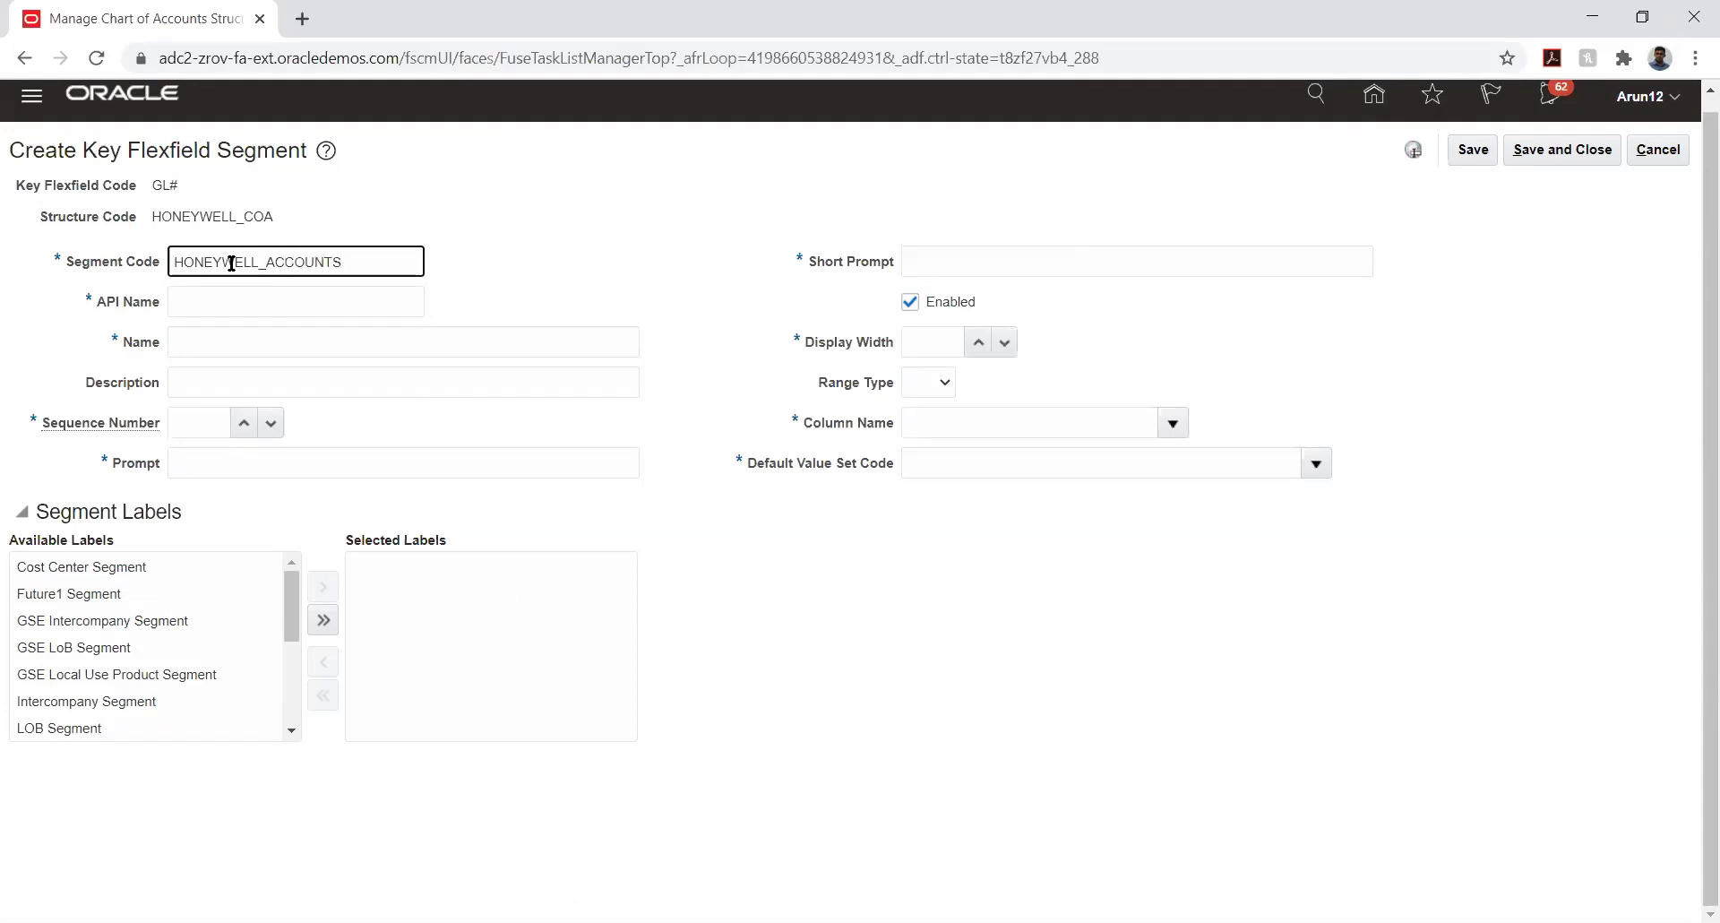
# Reuse the segment code HONEYWELL_ACCOUNTS as the segment's name and description, and set its sequence number to 3.
pyautogui.doubleClick(294, 259)
pyautogui.hotkey('ctrl', 'c')
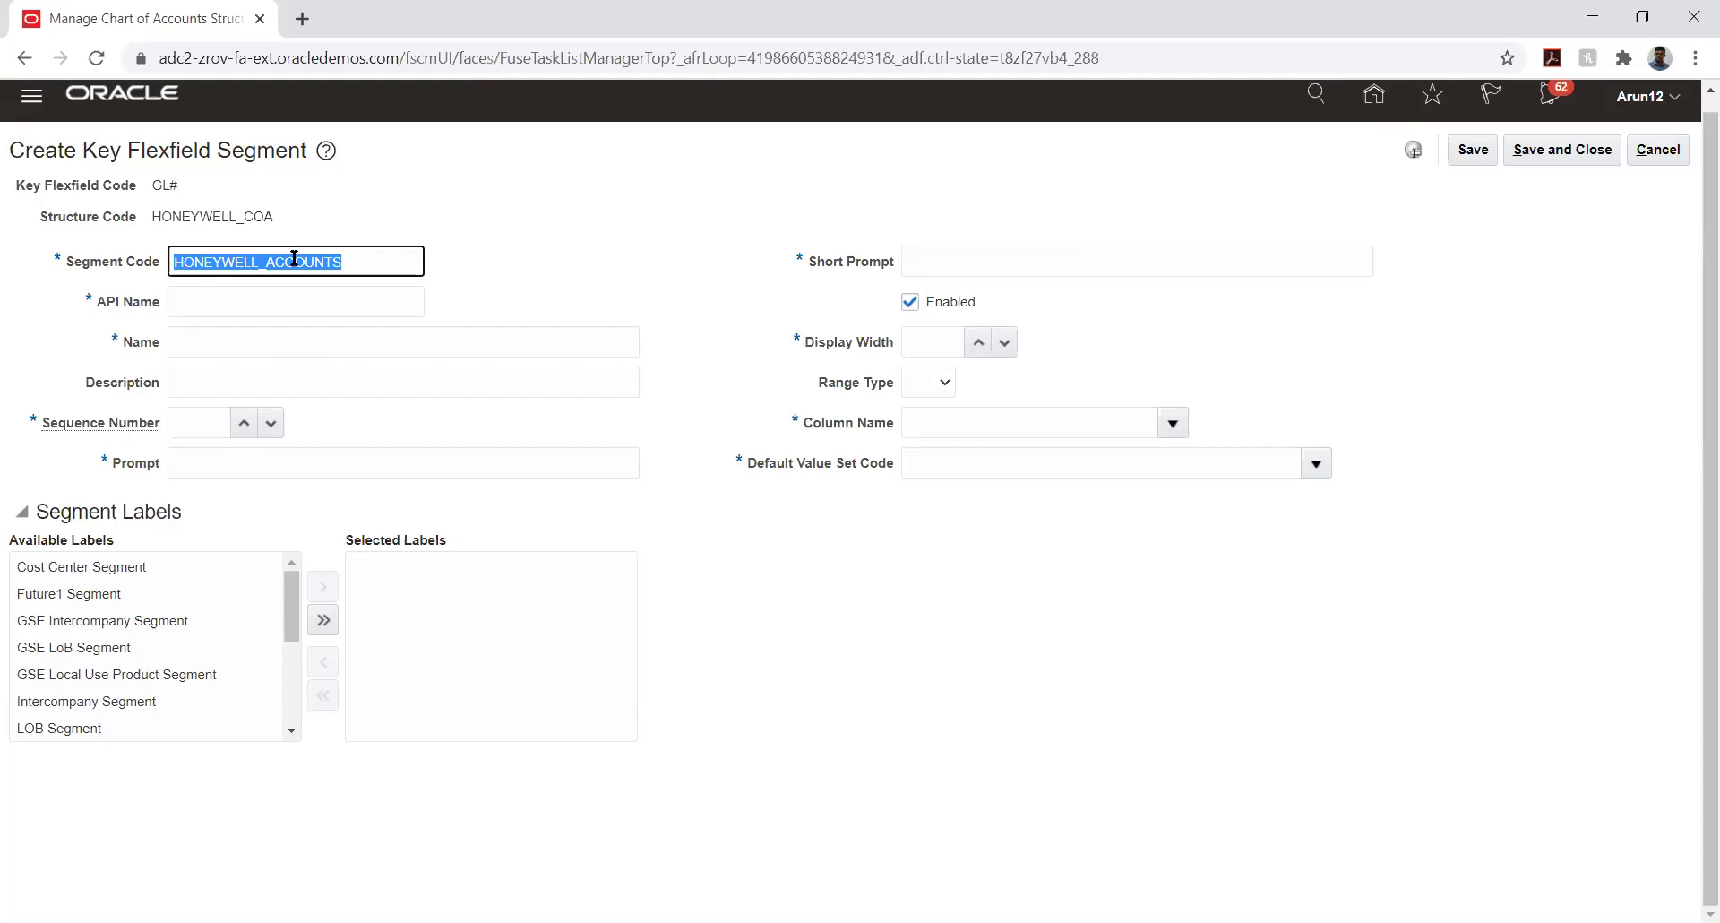
pyautogui.press('Tab')
pyautogui.press('Tab')
pyautogui.hotkey('ctrl', 'v')
pyautogui.press('Tab')
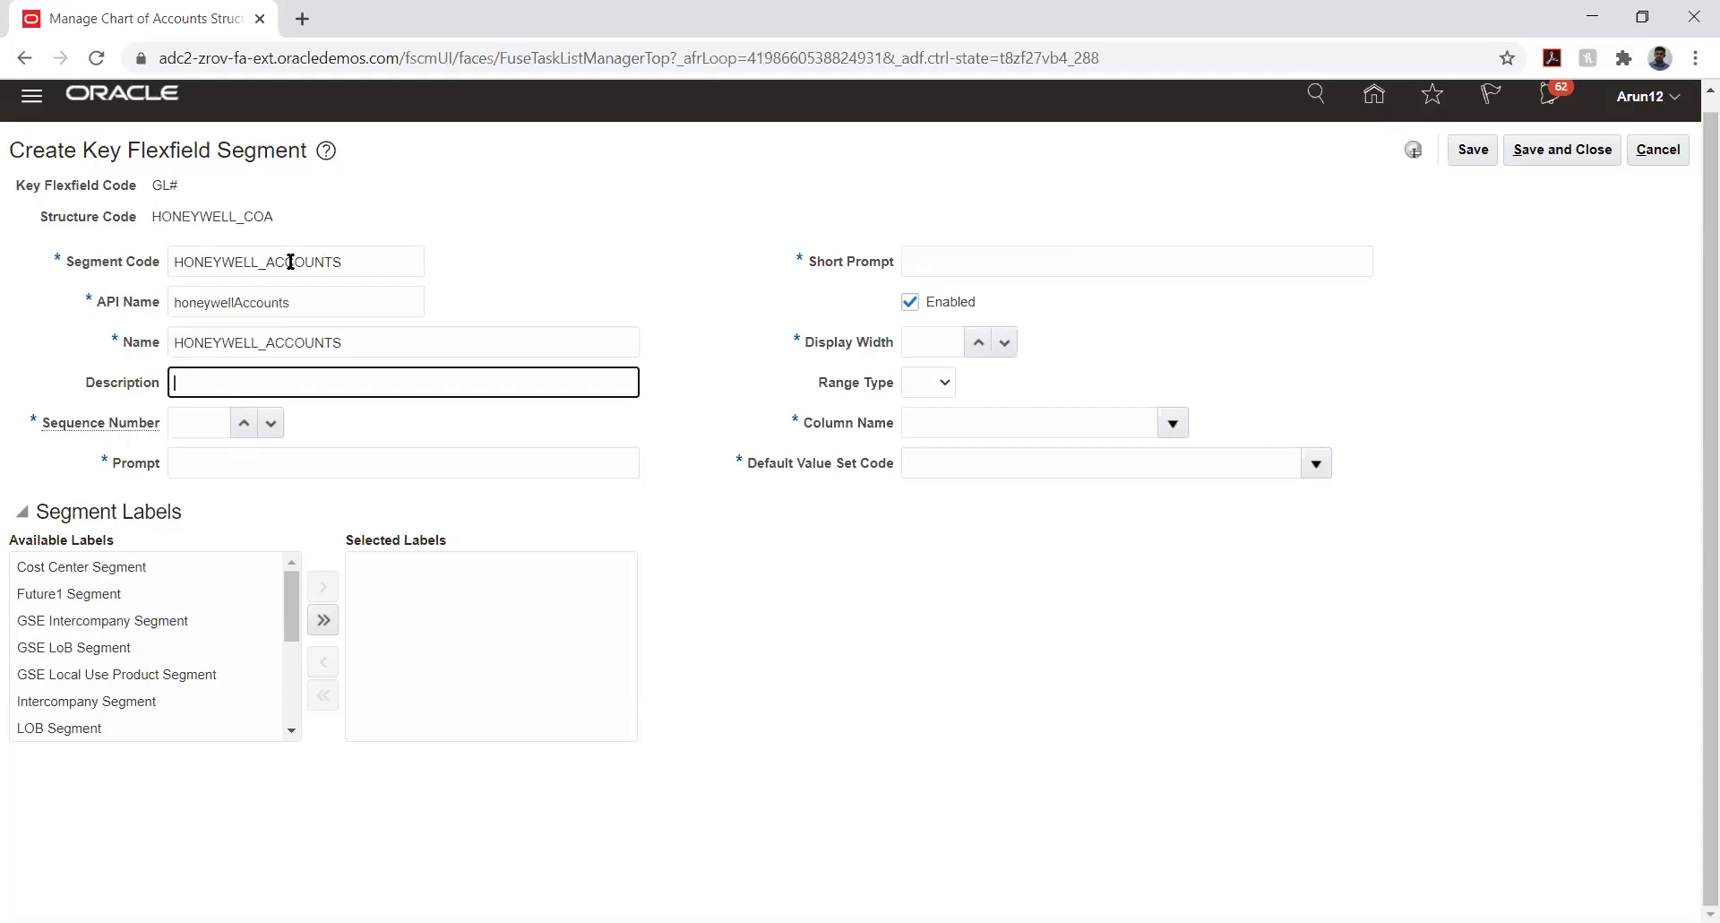
pyautogui.hotkey('ctrl', 'v')
pyautogui.press('Tab')
pyautogui.write('3')
pyautogui.press('Tab')
# Fill in both the prompt and the short prompt of the accounts segment with HONEYWELL_ACCOUNTS.
pyautogui.hotkey('ctrl', 'v')
pyautogui.press('Tab')
pyautogui.hotkey('ctrl', 'v')
pyautogui.press('Tab')
# Set the accounts segment's display width to 6.
pyautogui.press('Tab')
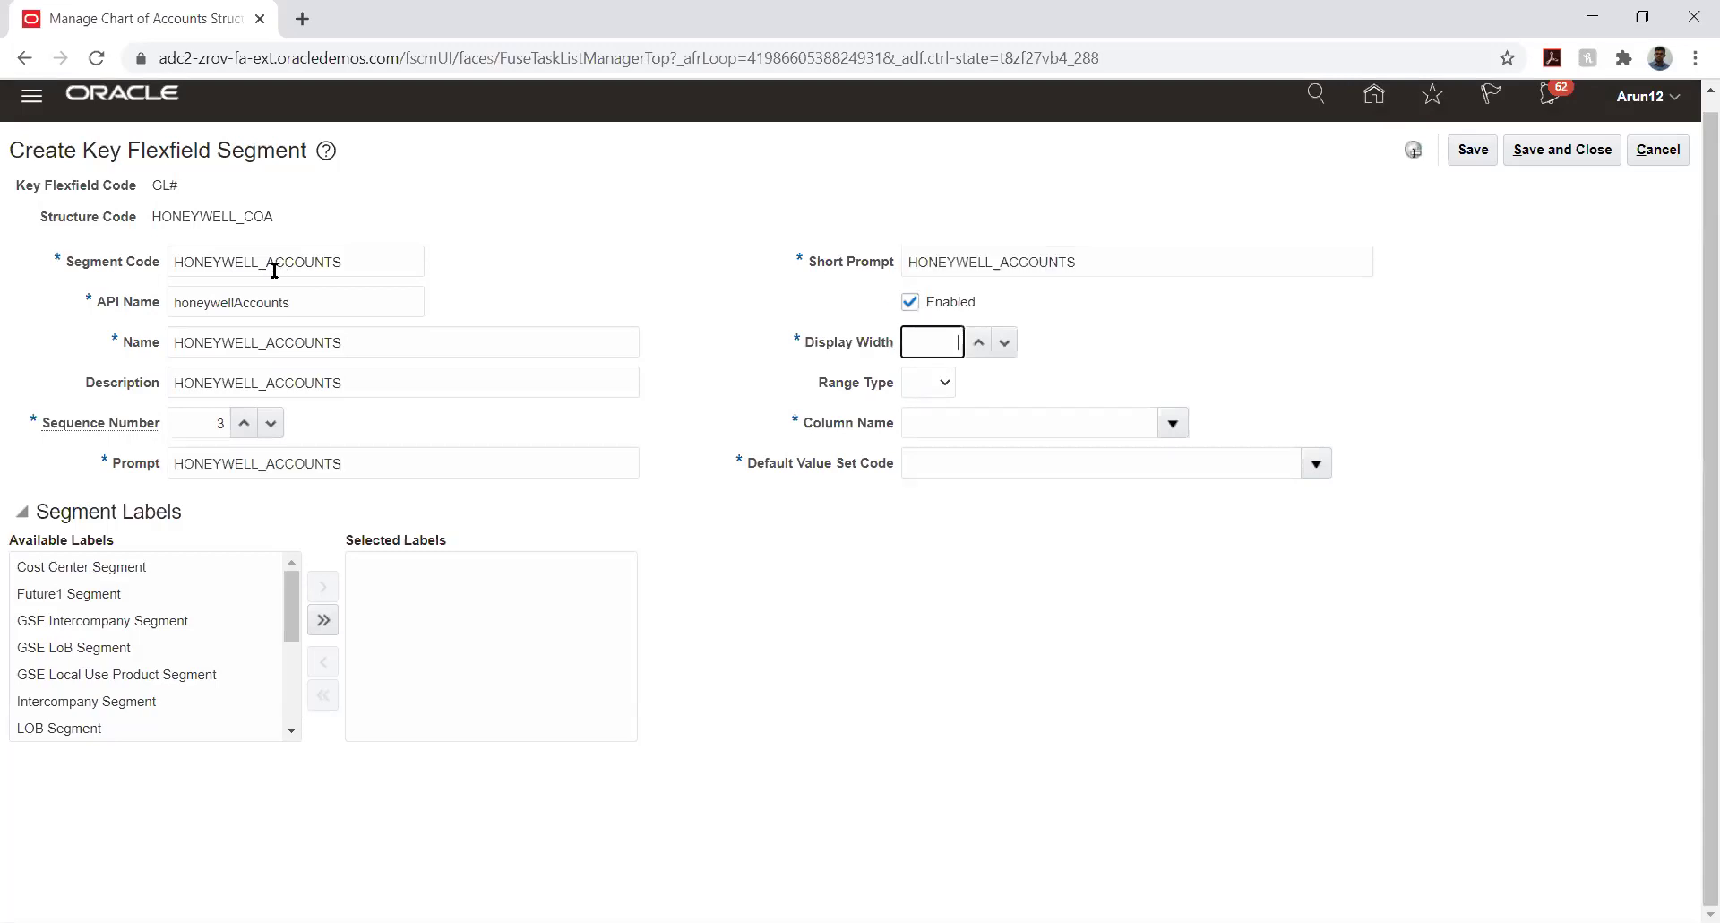
pyautogui.write('6')
pyautogui.press('Tab')
pyautogui.press('Tab')
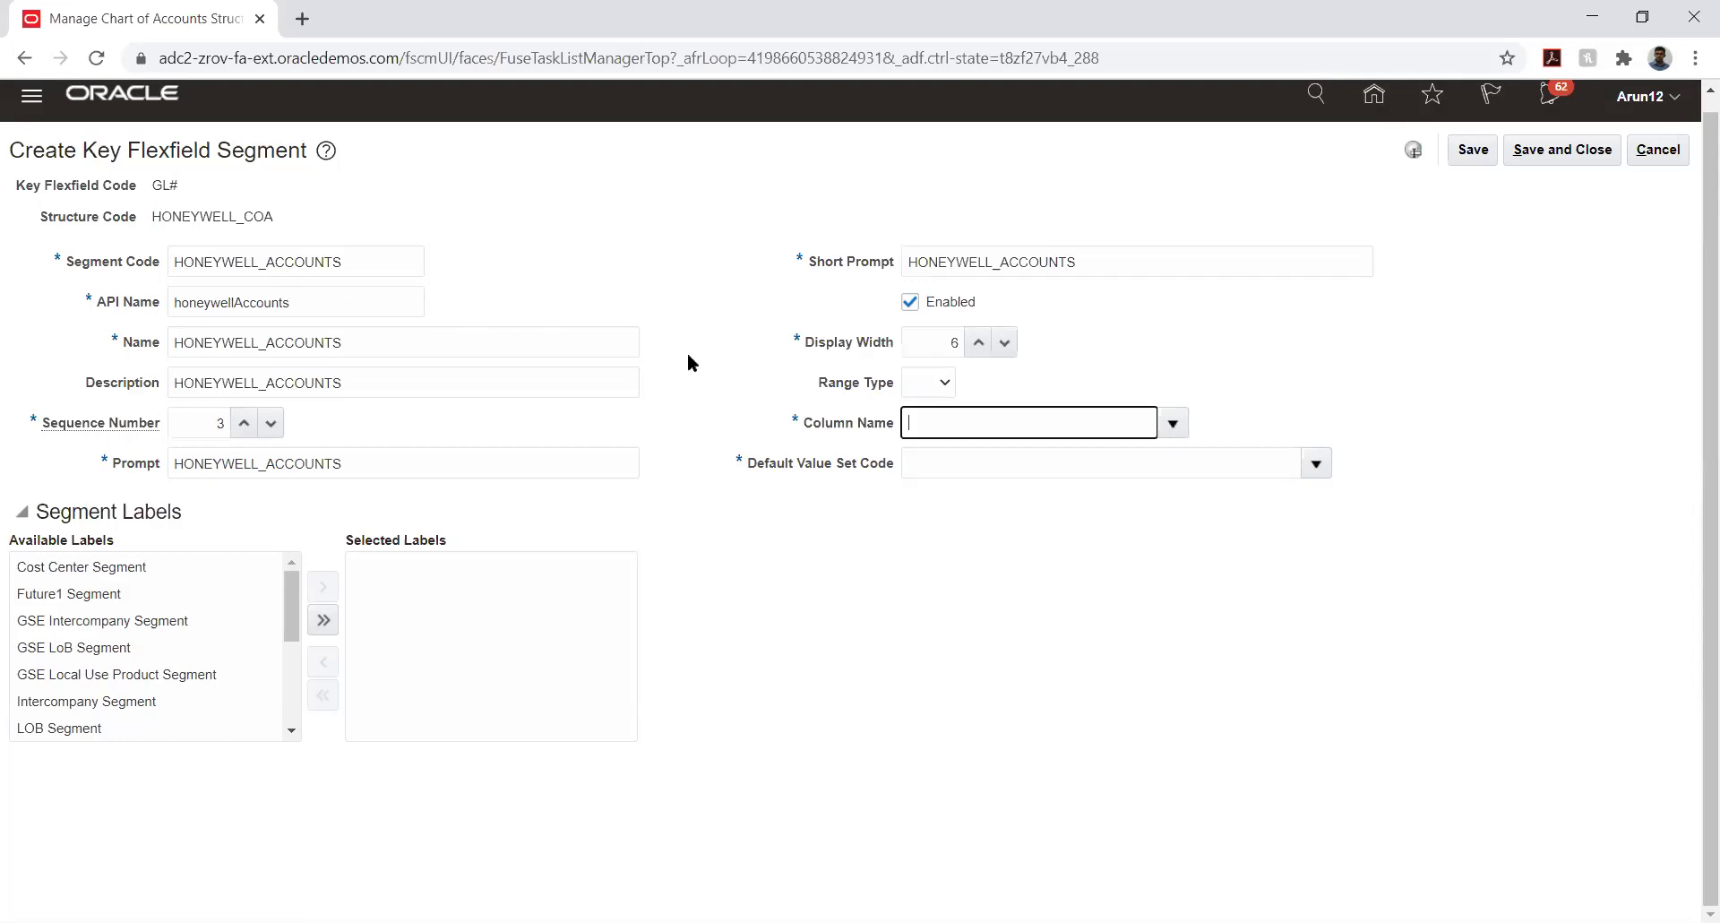
# Map the accounts segment to column SEGMENT3 and assign HW_ACCOUNTS as its default value set.
pyautogui.click(1173, 422)
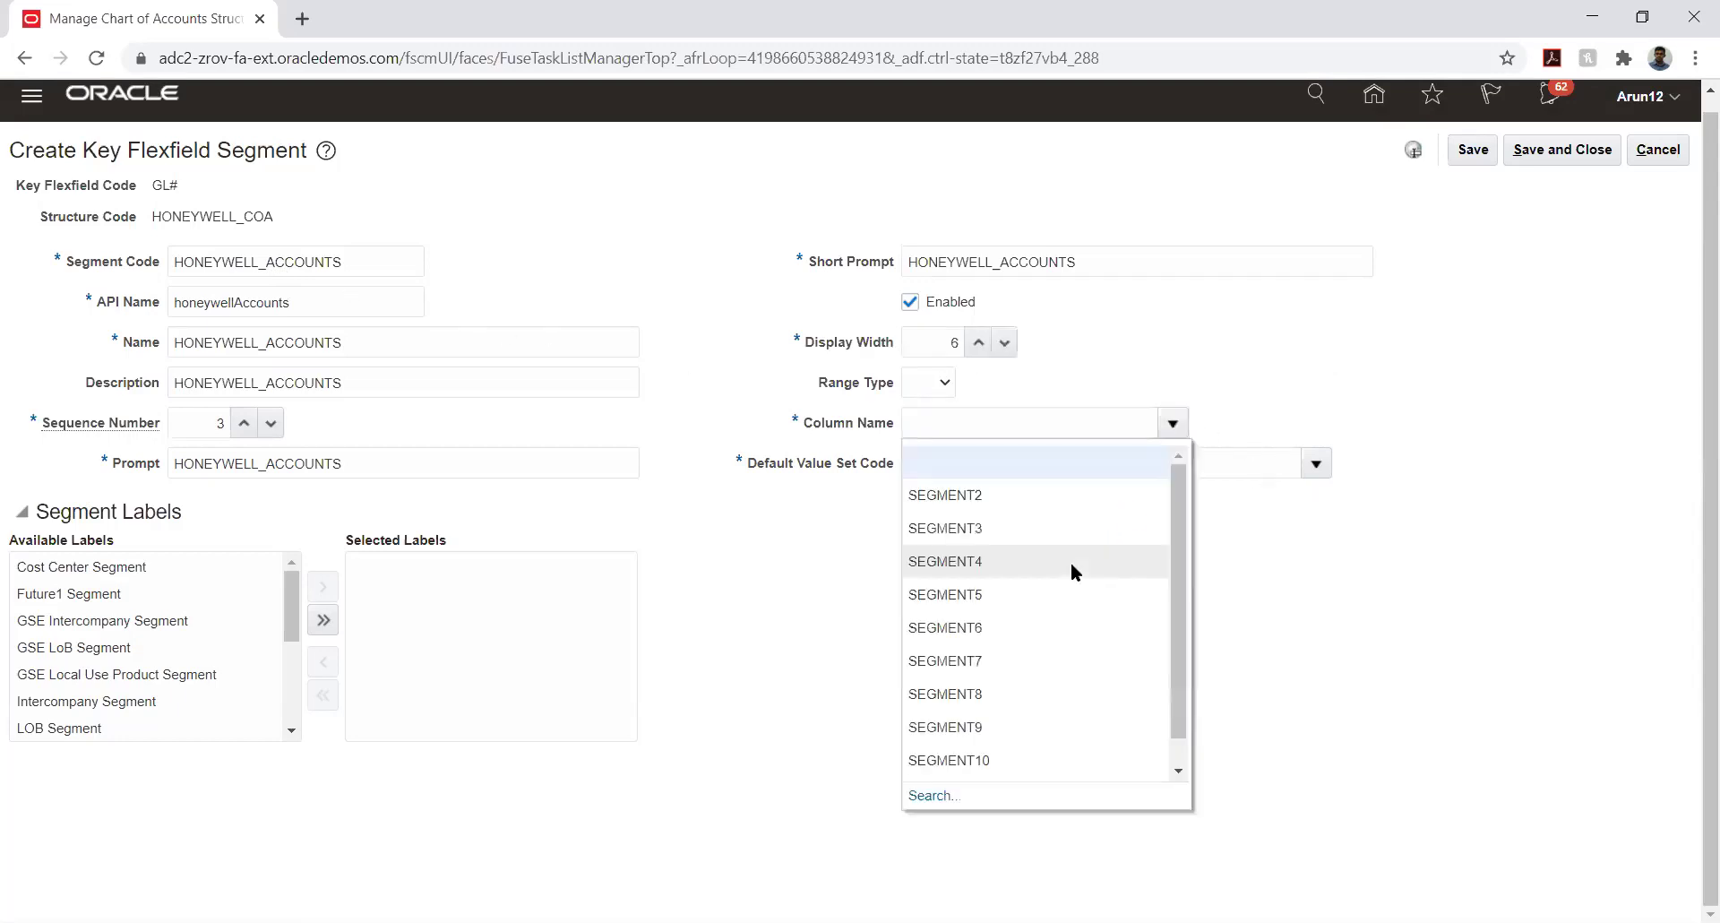
pyautogui.click(967, 527)
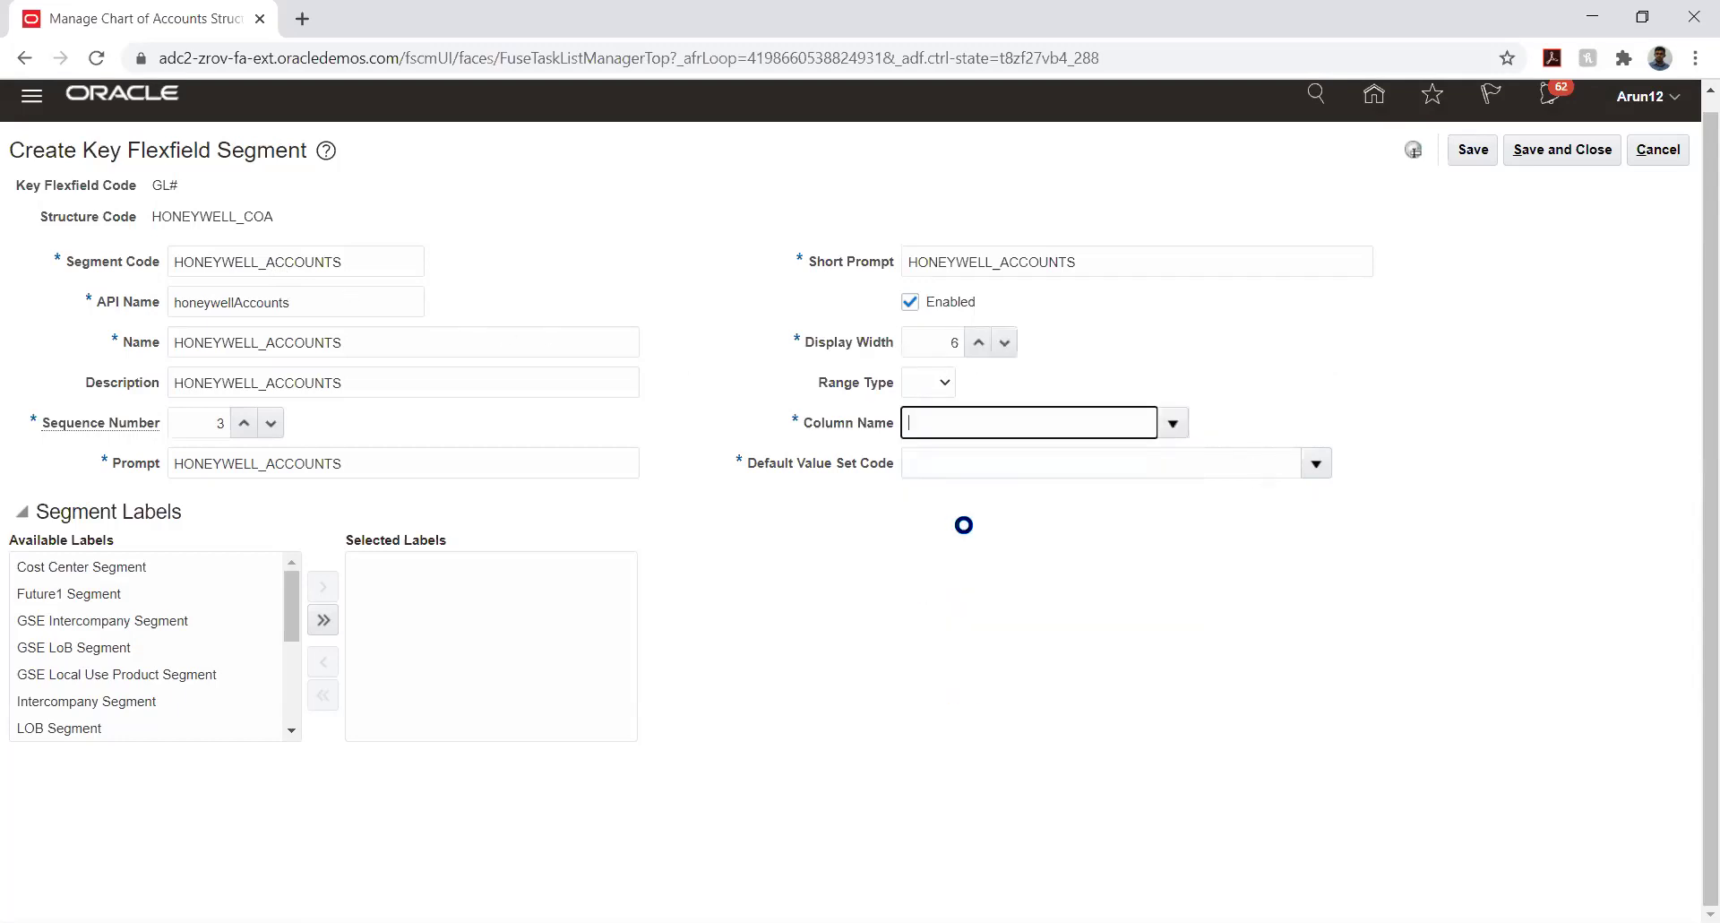
pyautogui.click(1317, 464)
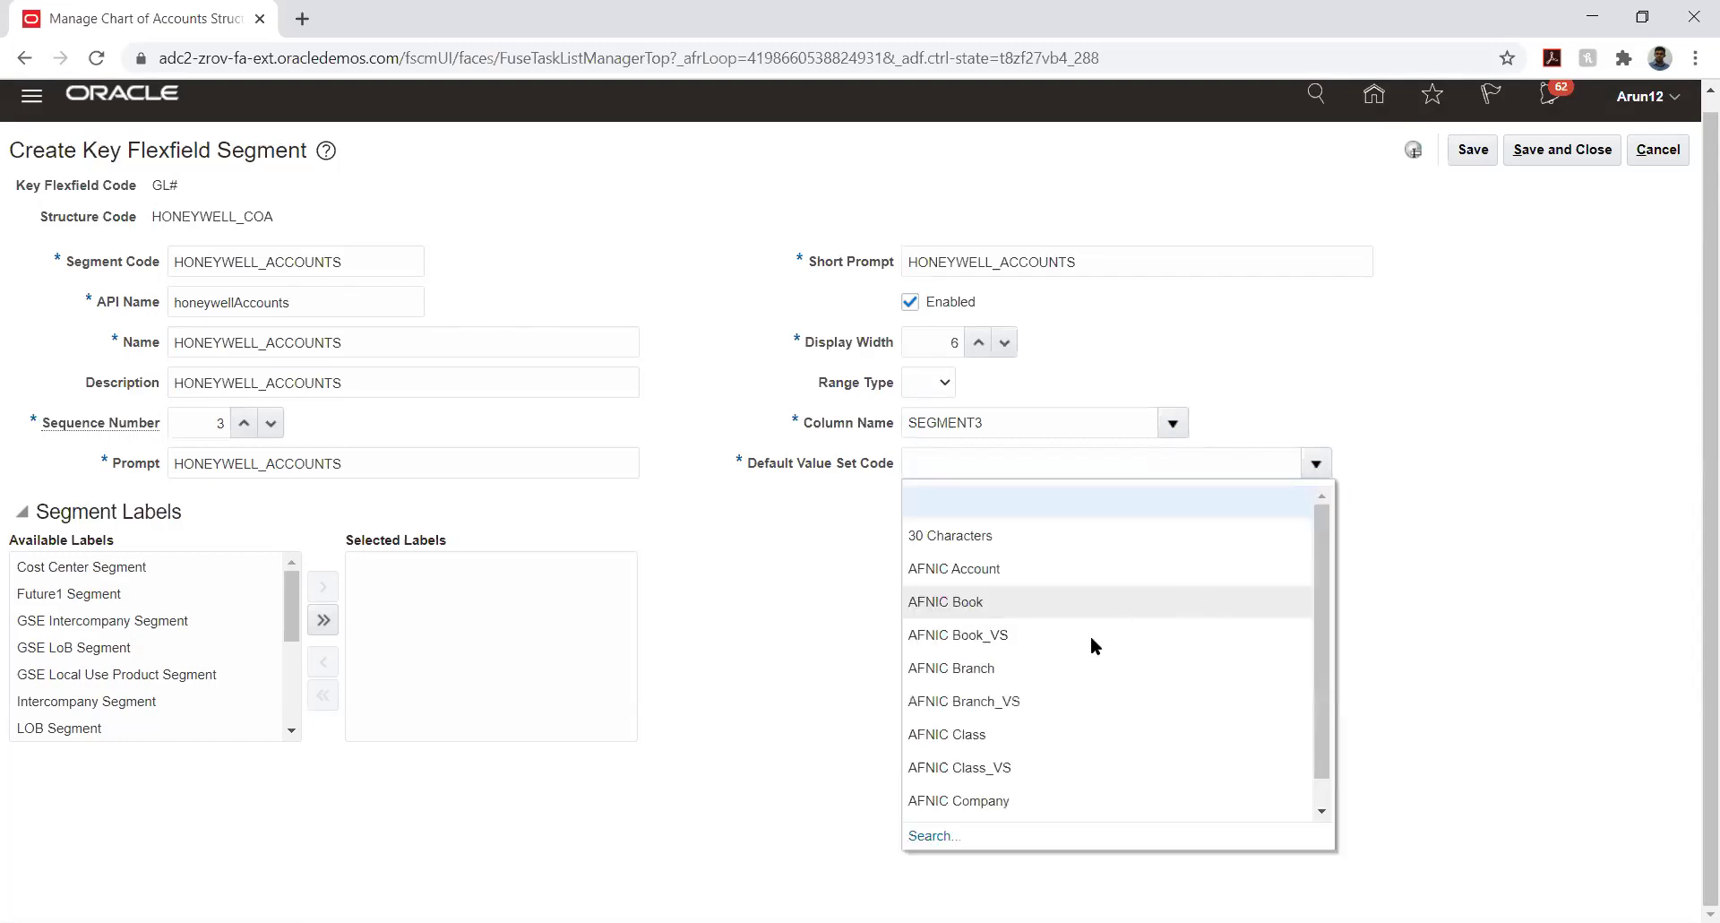
pyautogui.click(932, 835)
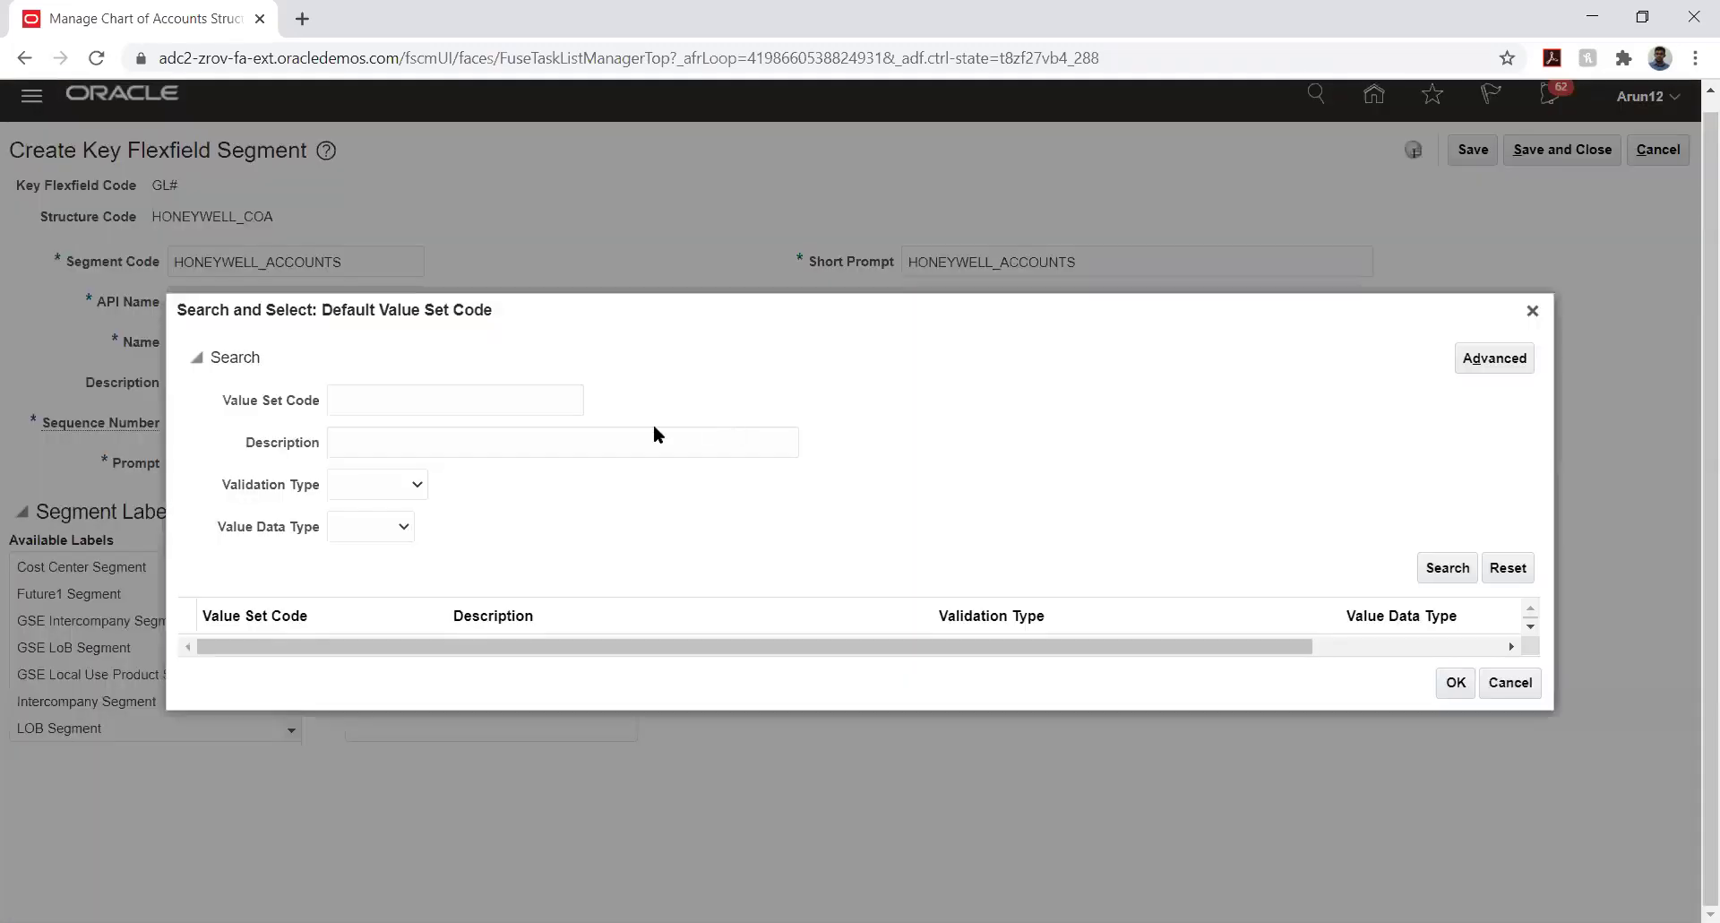
pyautogui.click(424, 412)
pyautogui.write('HW')
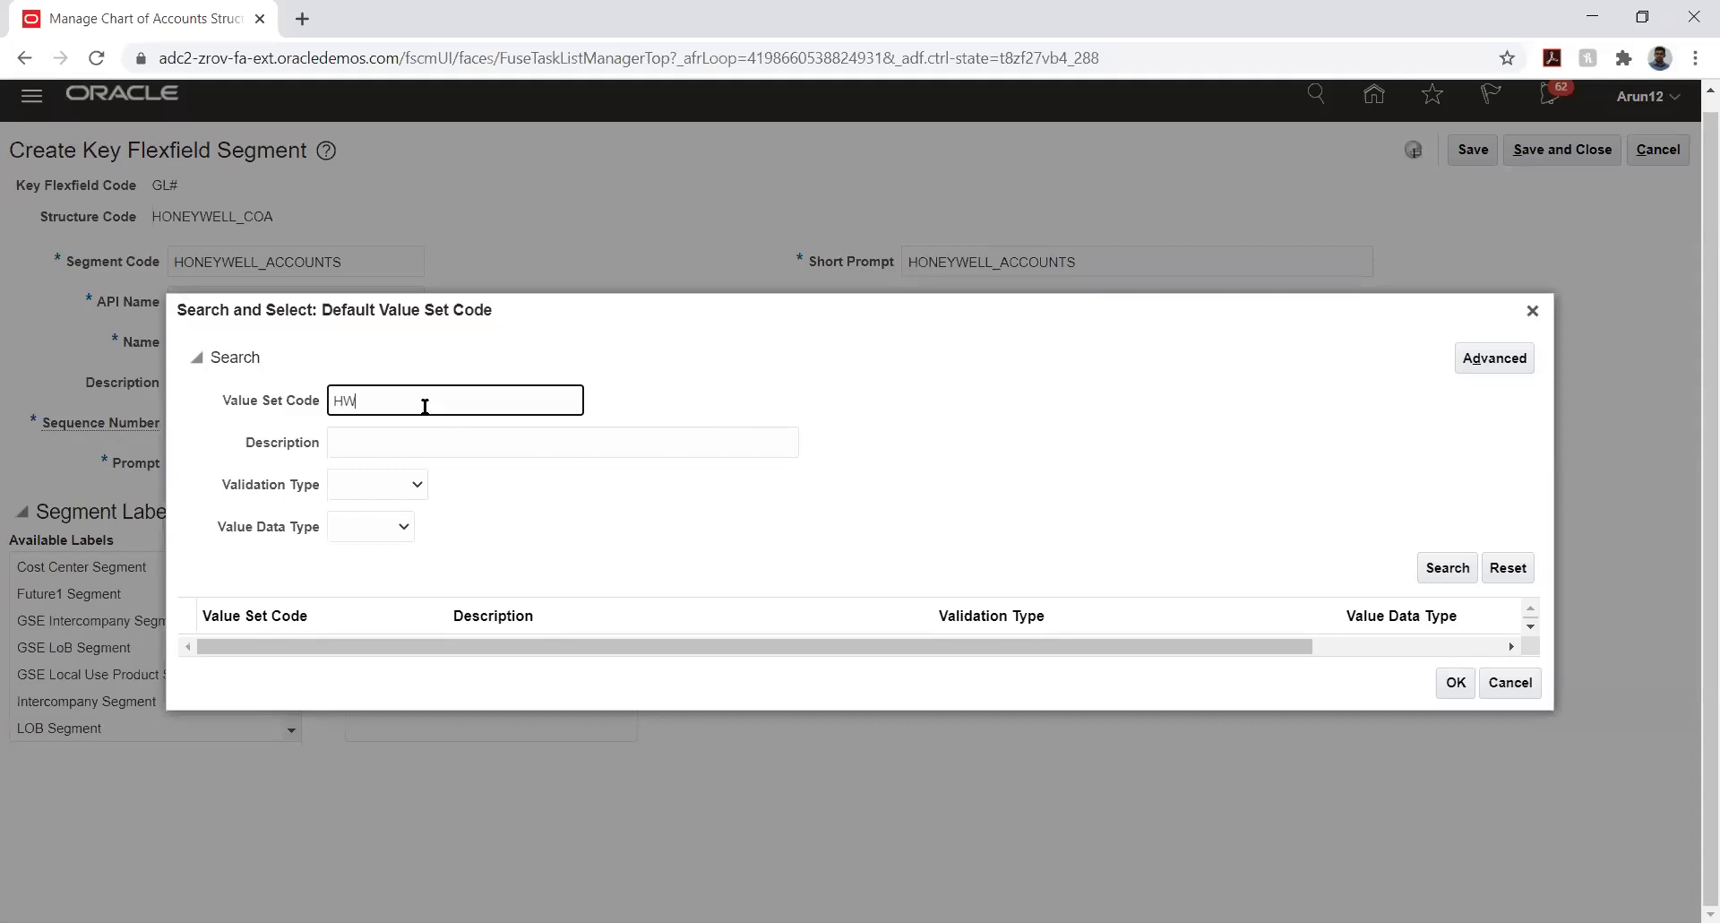
pyautogui.press('Return')
pyautogui.click(316, 686)
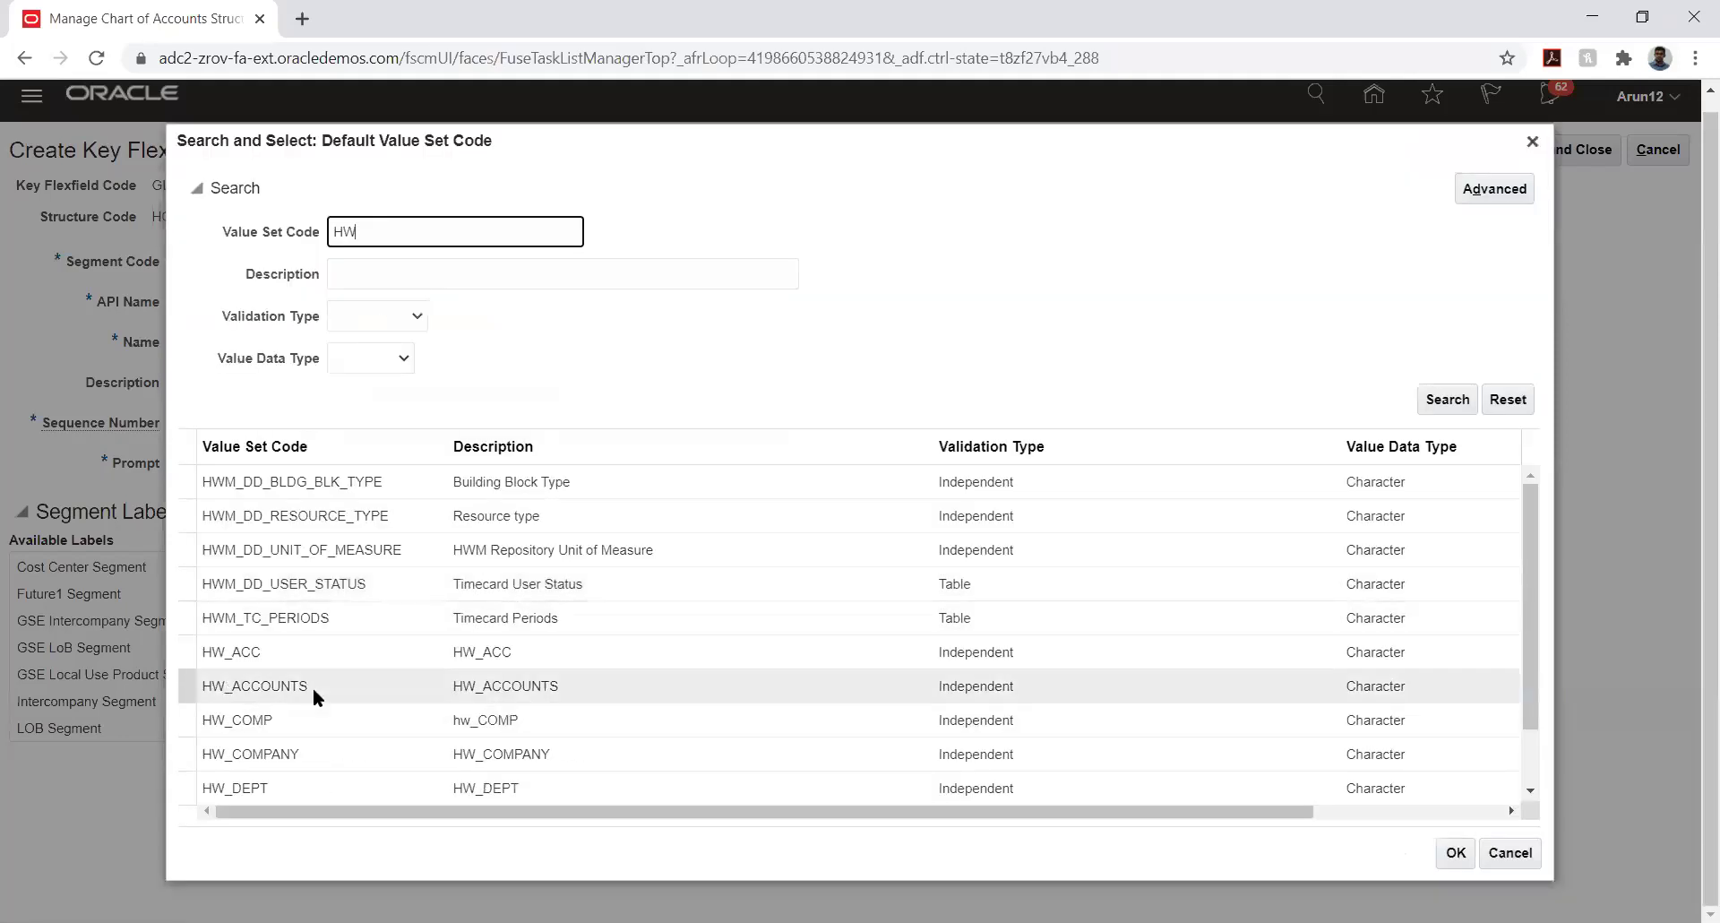
pyautogui.click(1456, 852)
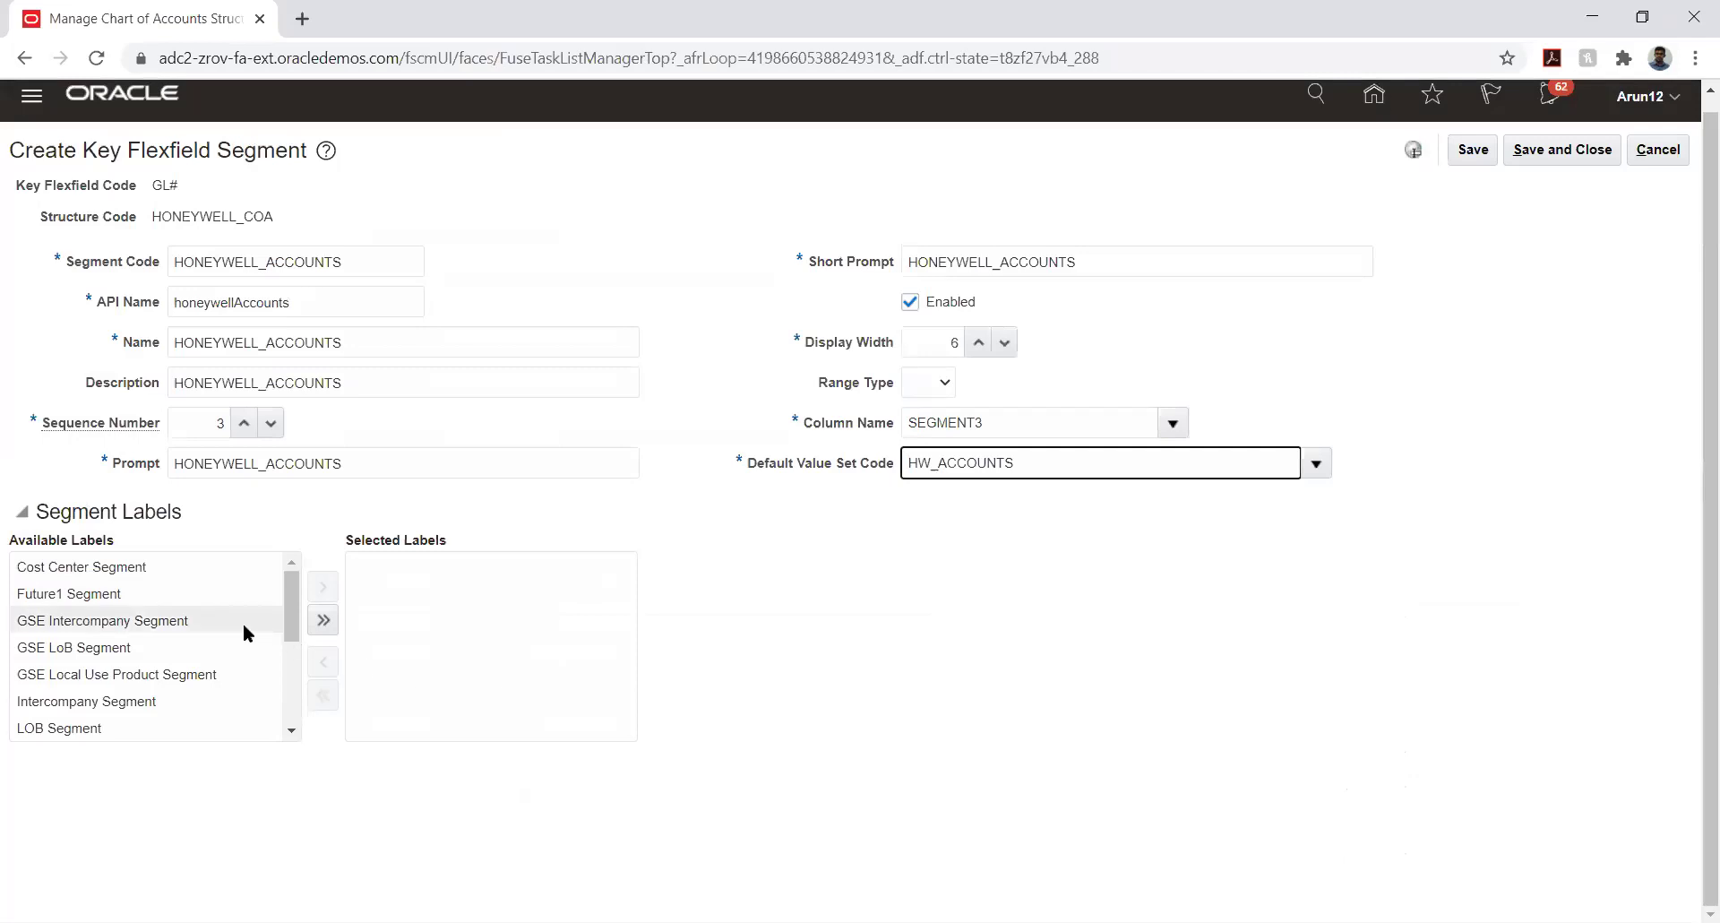
# Assign the Natural Account Segment label to the accounts segment, then save and close it.
pyautogui.scroll(-1, 244, 621)
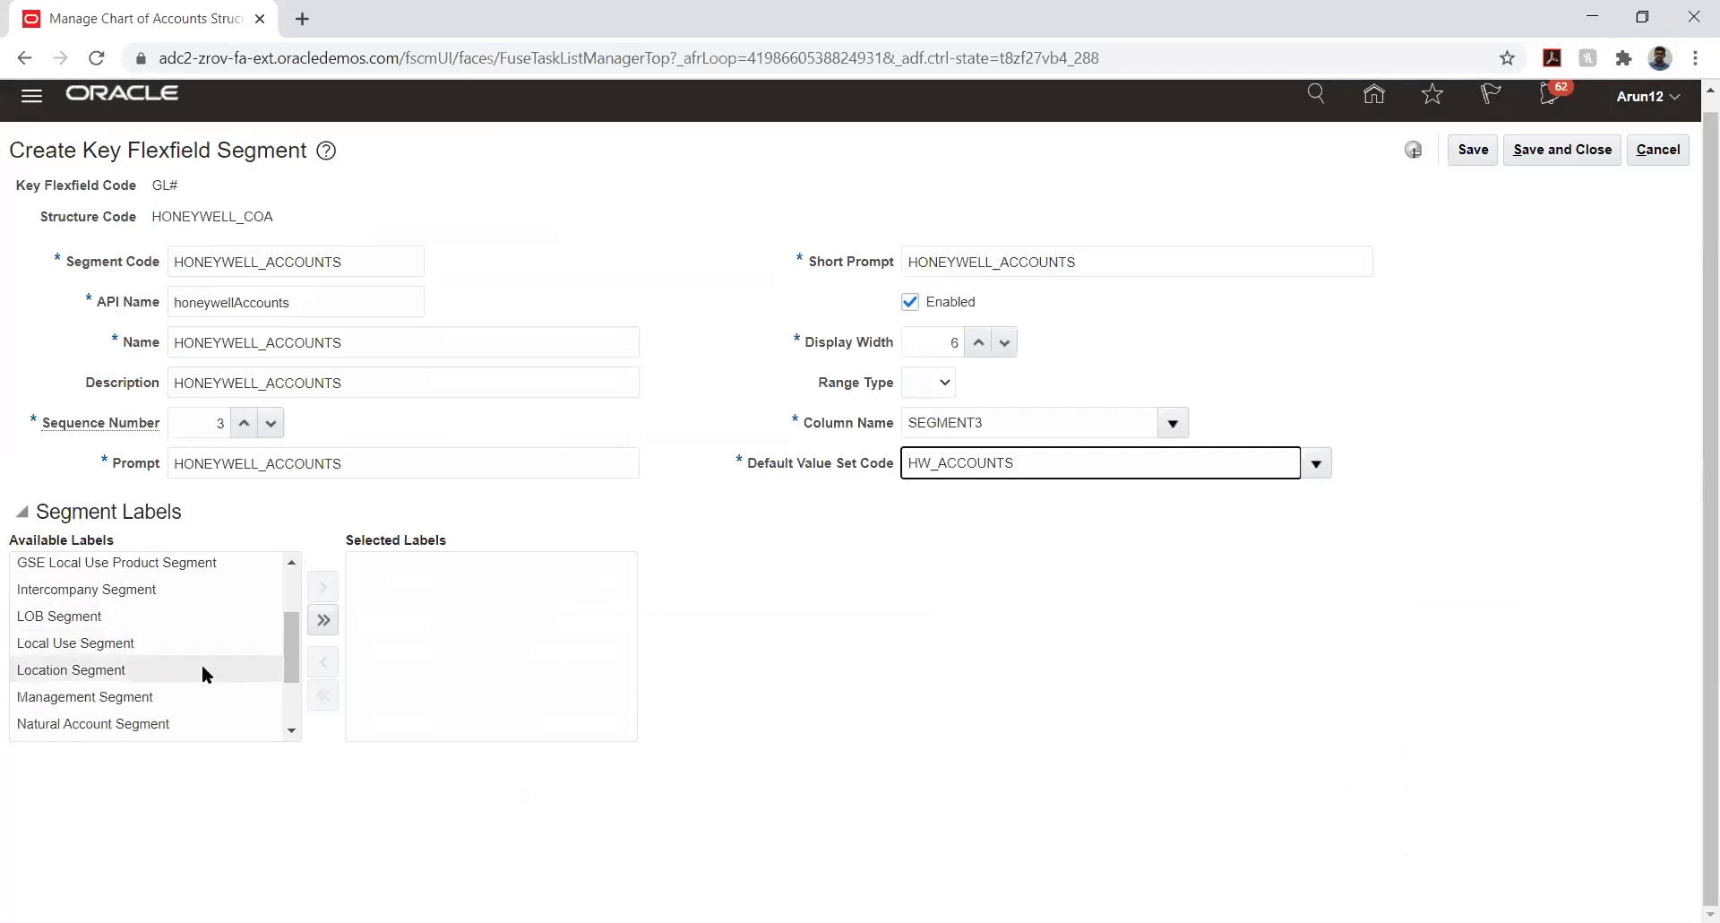
pyautogui.click(120, 721)
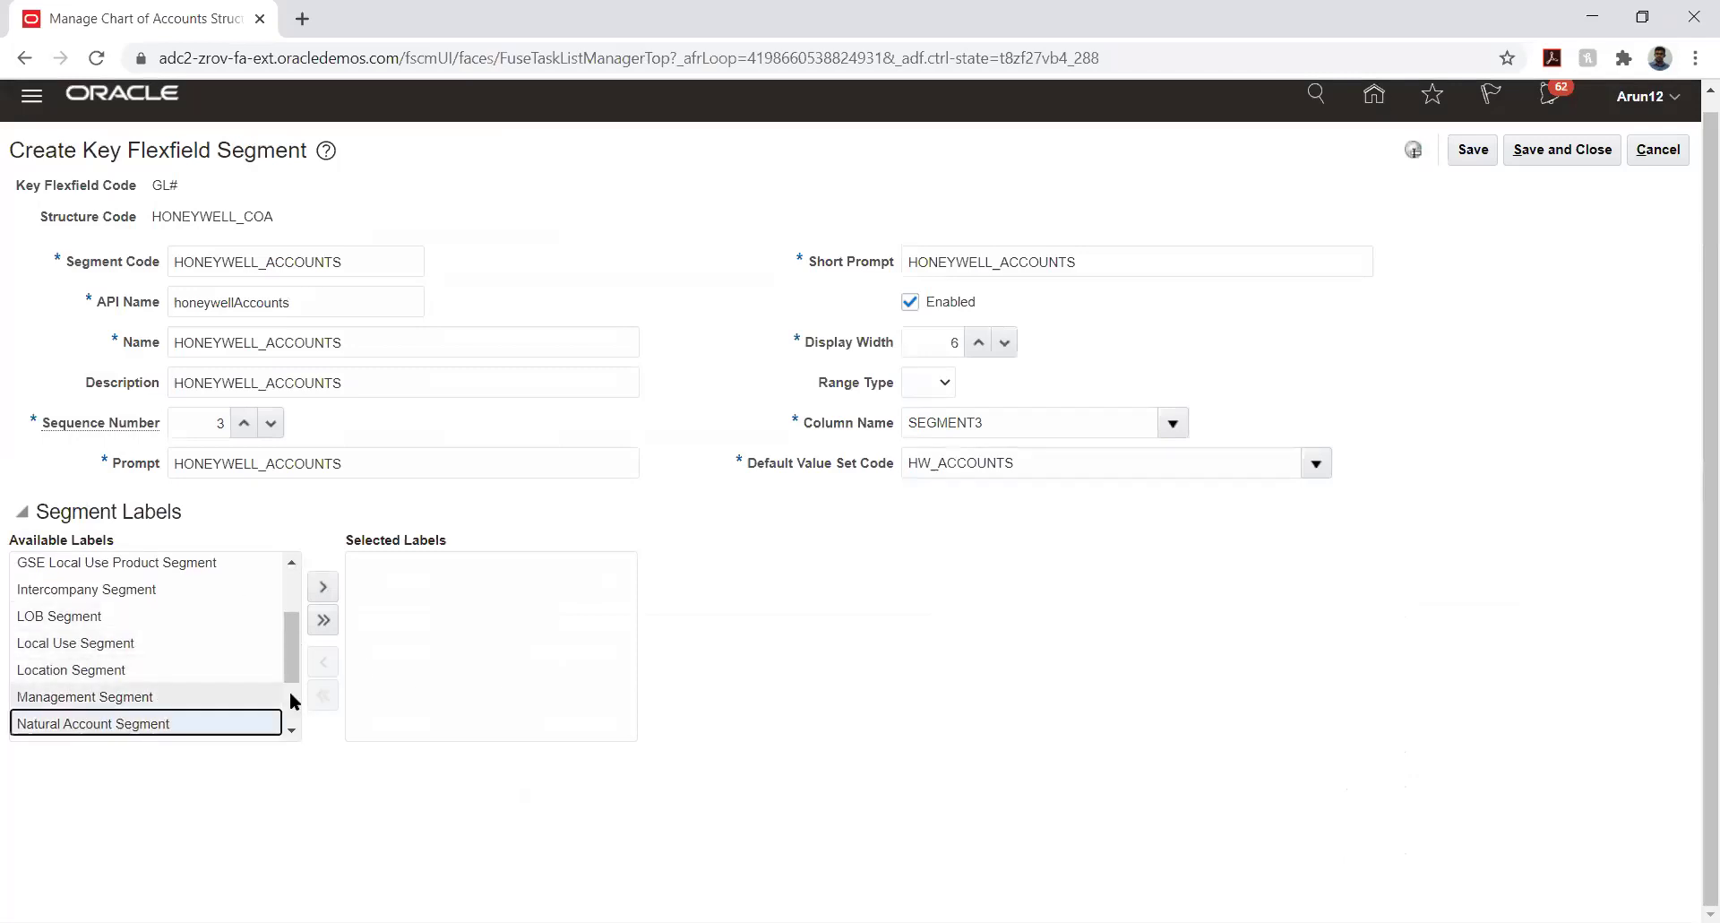
pyautogui.click(324, 587)
pyautogui.click(1472, 150)
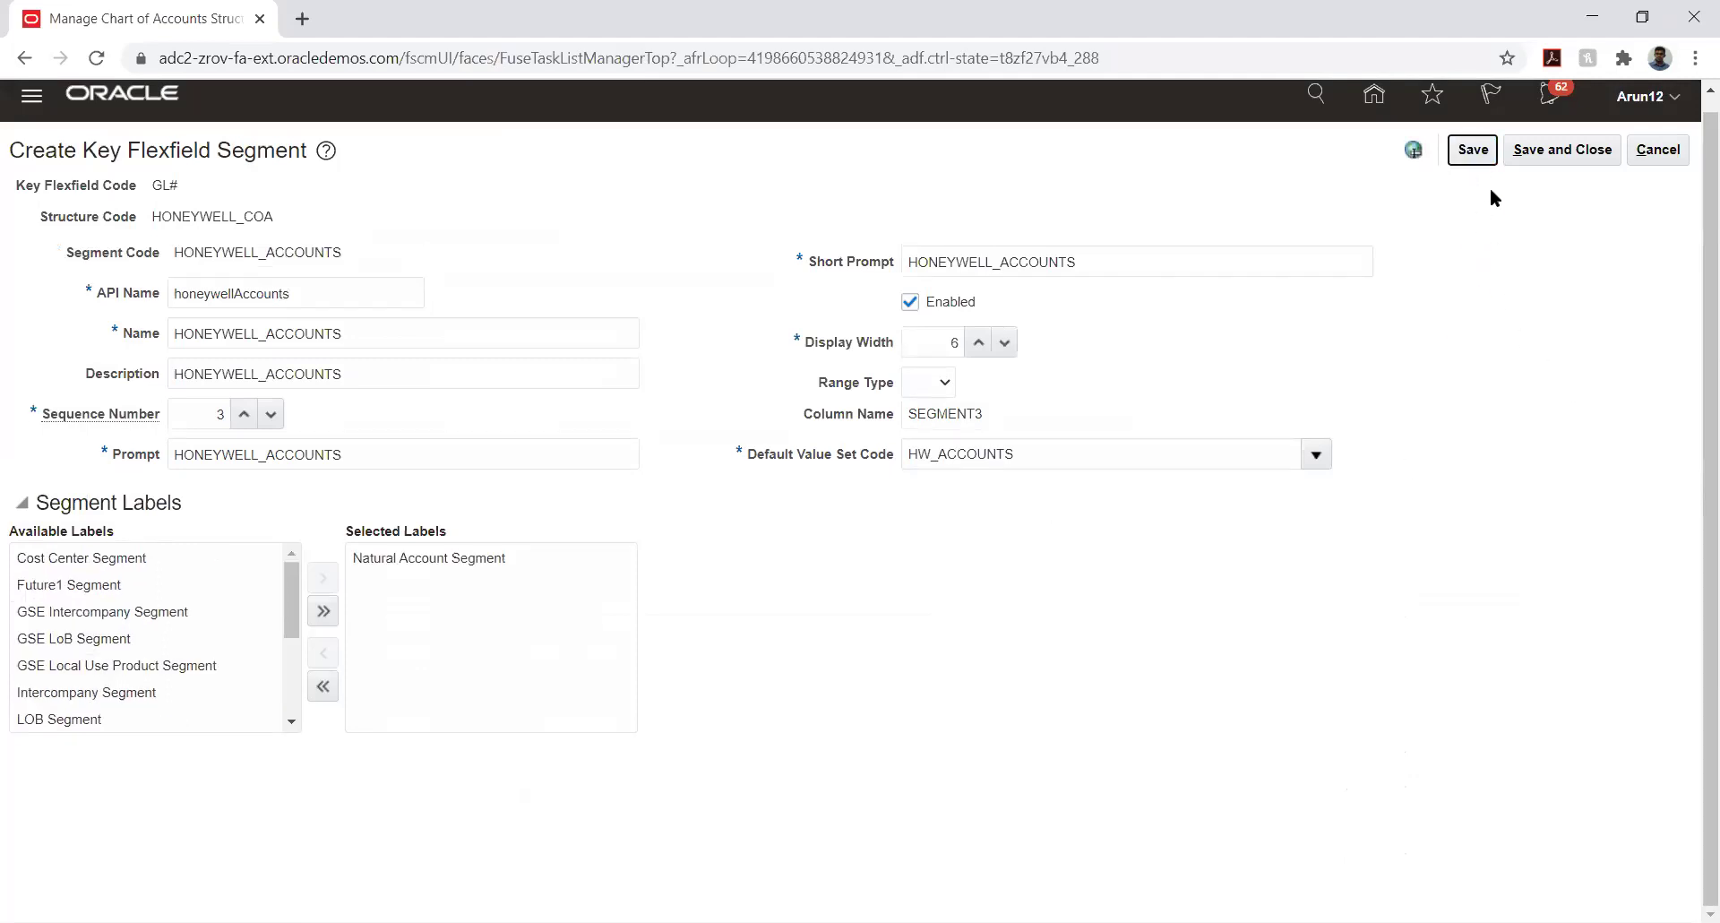
pyautogui.click(1533, 150)
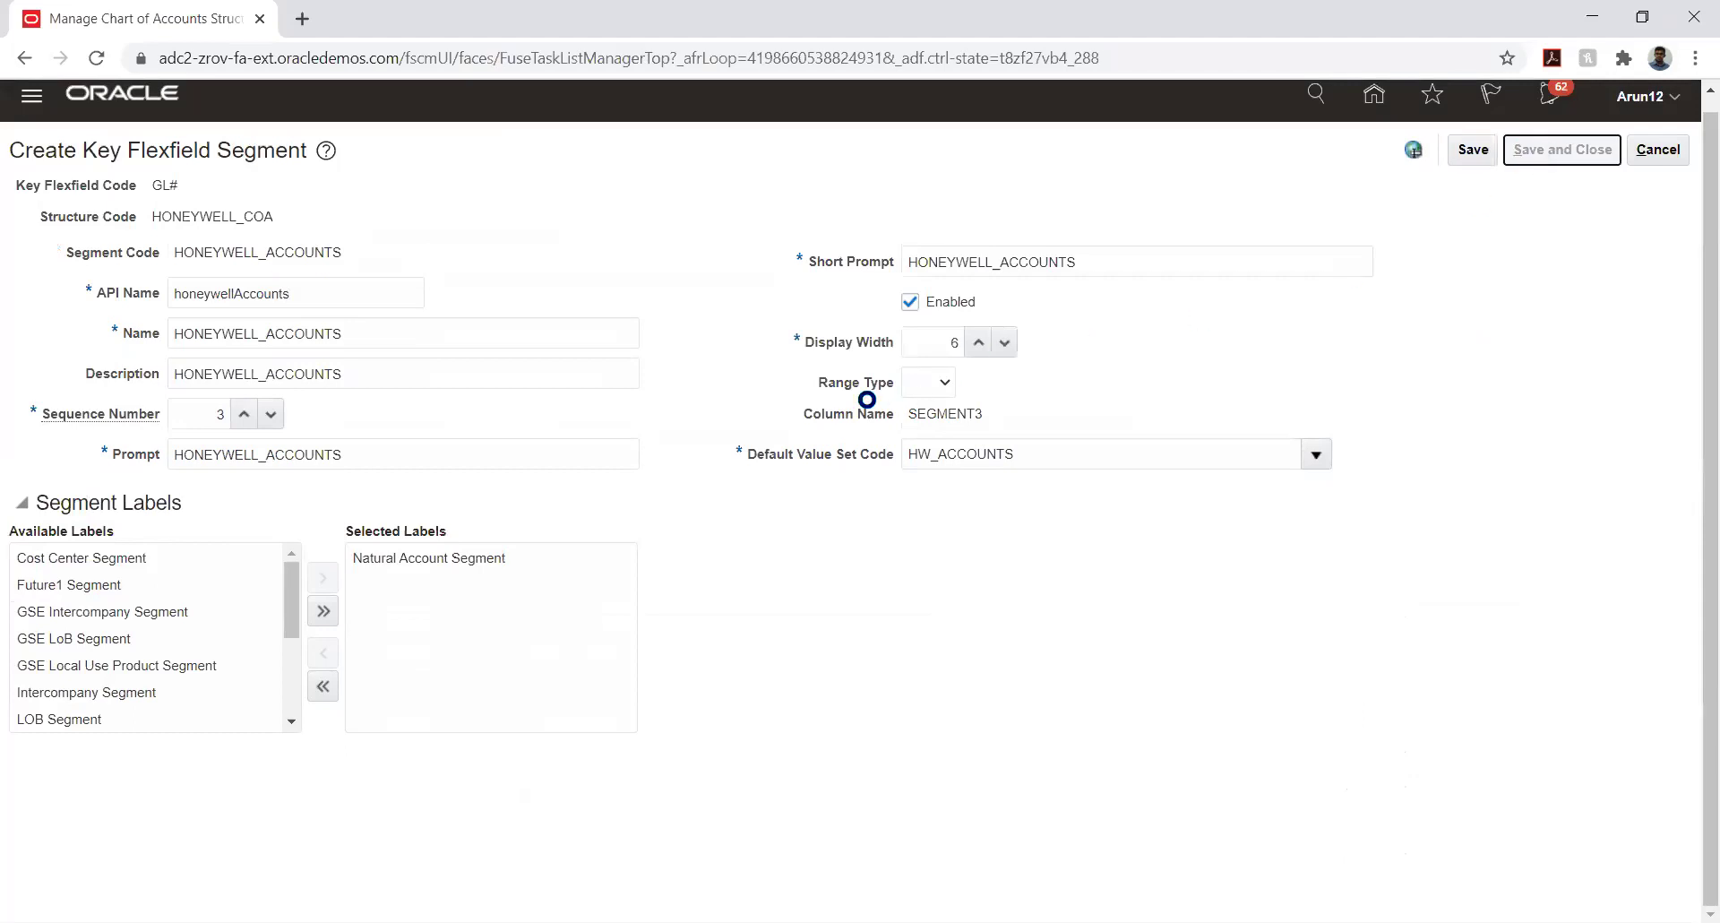
# Add a fourth segment to the HONEYWELL_COA structure with the segment code HONEYWELL_I/C.
pyautogui.click(260, 462)
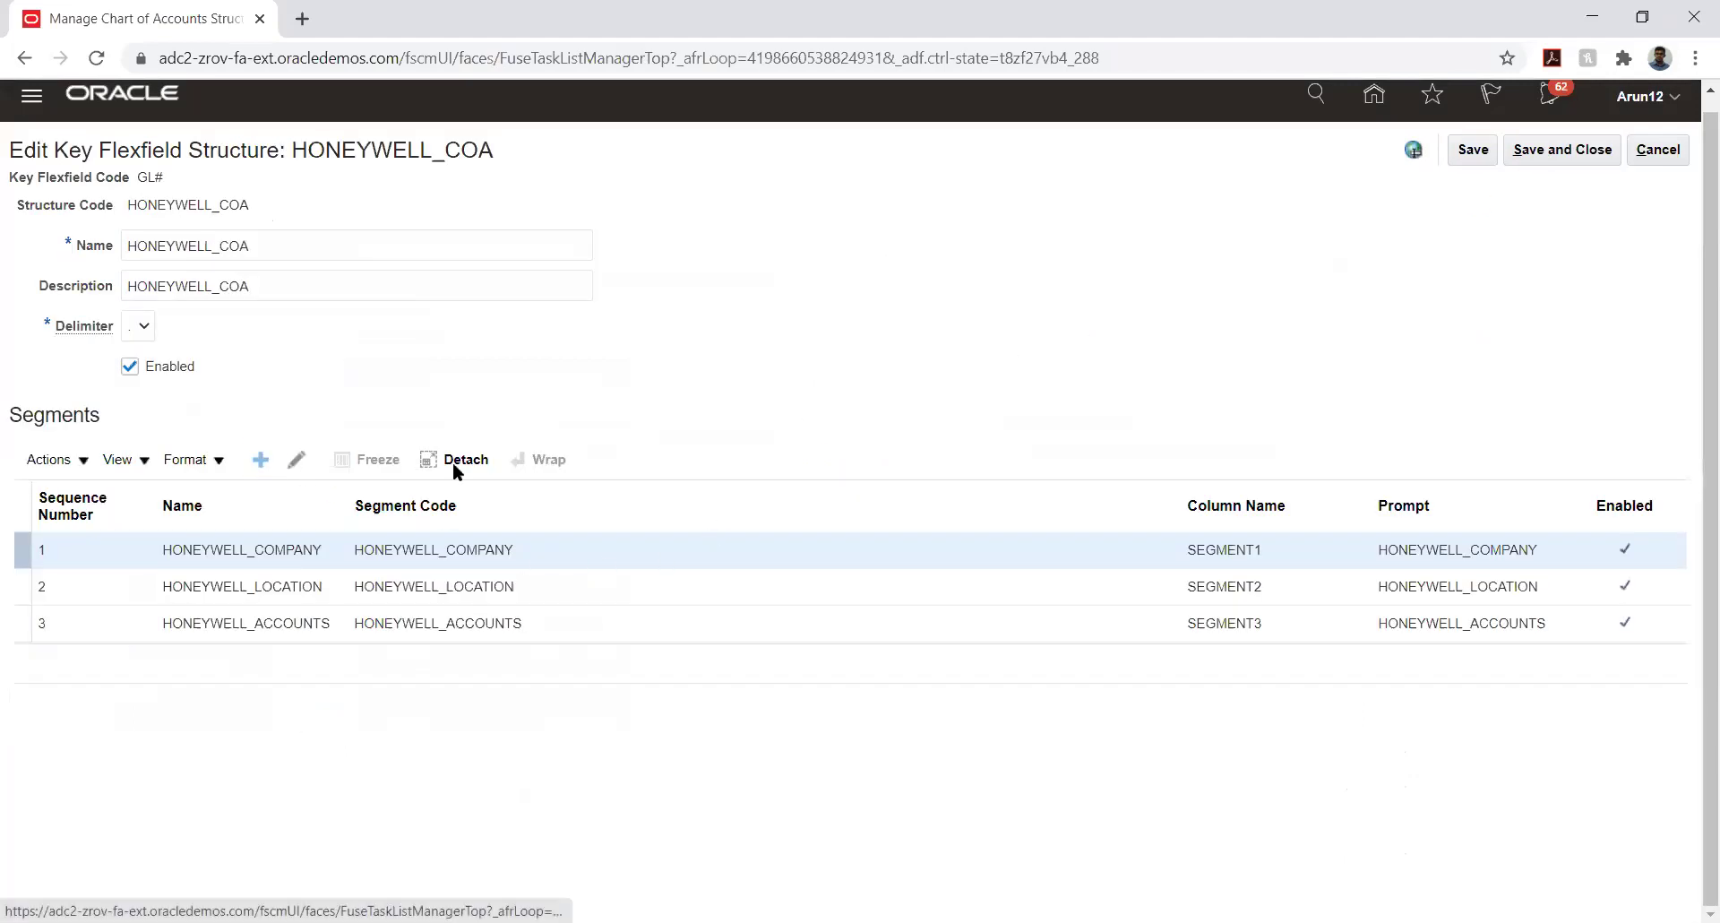
pyautogui.click(285, 260)
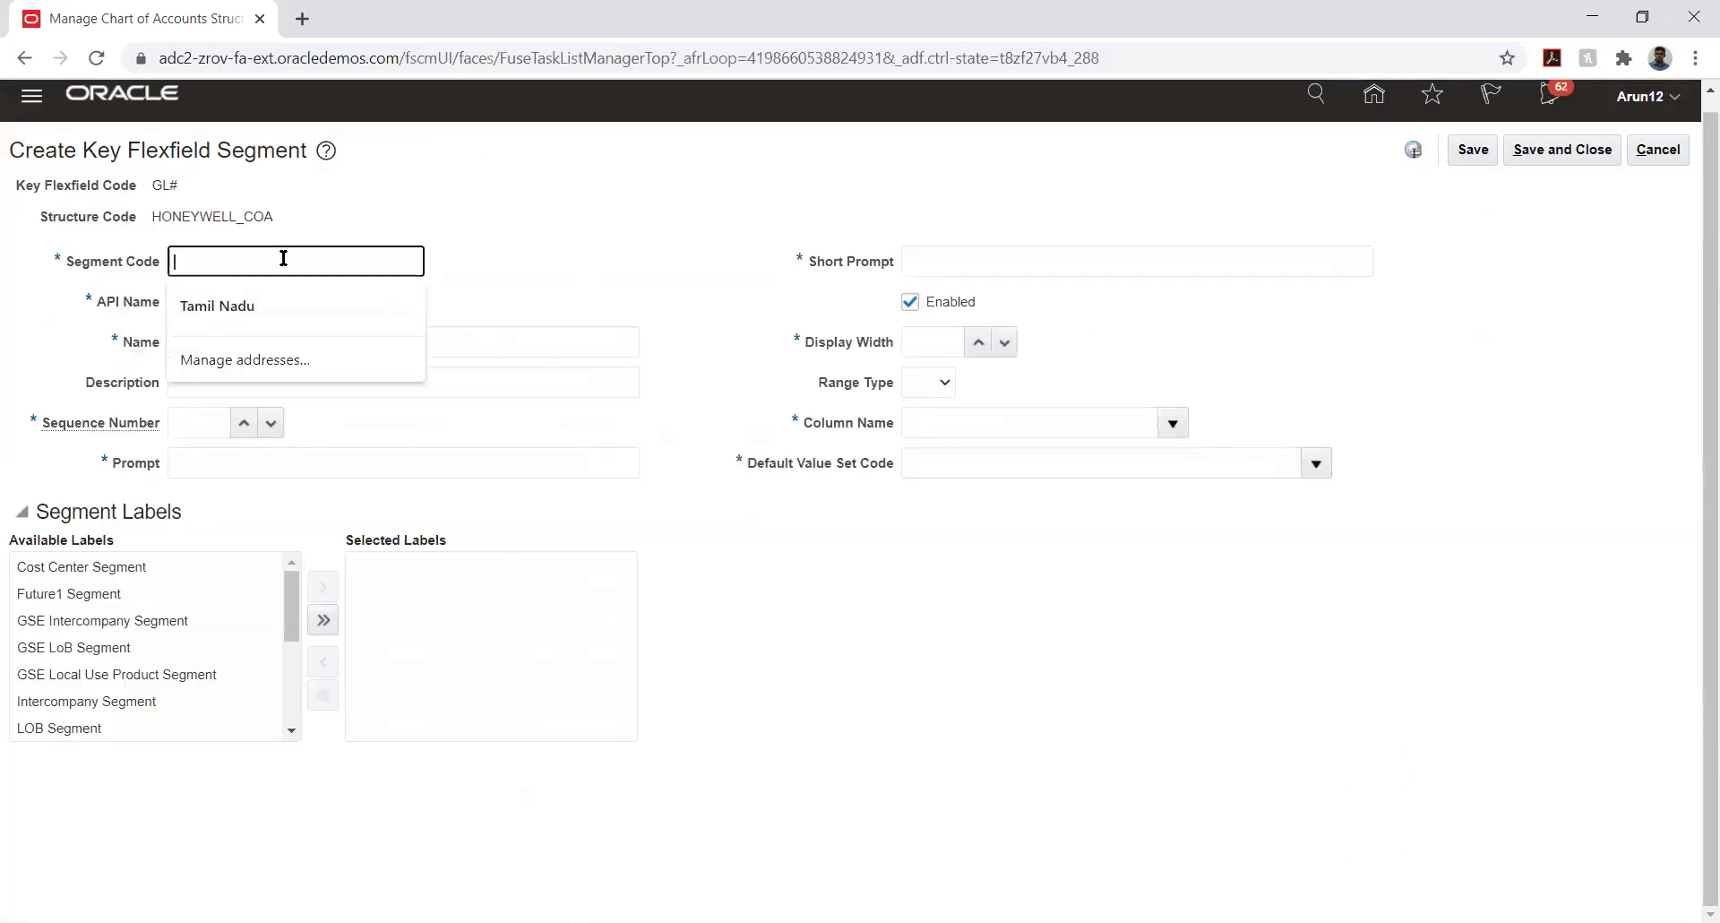
pyautogui.write('HONEYWELL_ACCOUNTS')
pyautogui.press('BackSpace')
pyautogui.press('BackSpace')
pyautogui.press('BackSpace')
pyautogui.press('BackSpace')
pyautogui.press('BackSpace')
pyautogui.press('BackSpace')
pyautogui.press('BackSpace')
pyautogui.press('BackSpace')
pyautogui.write('I/C')
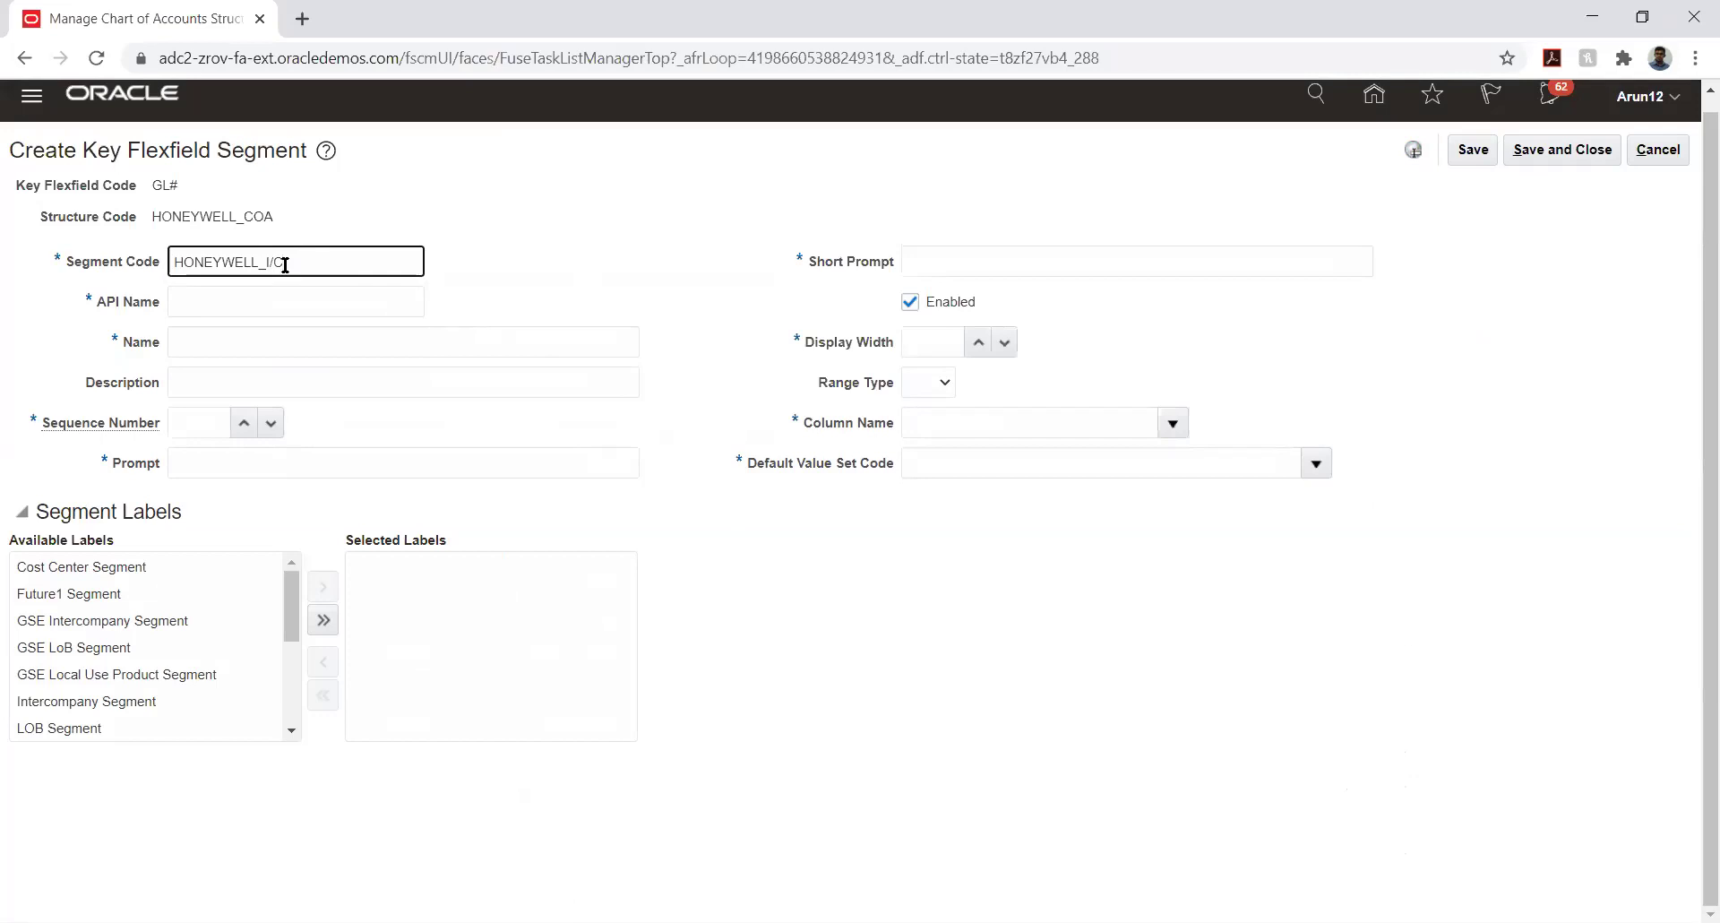
# Reuse the segment code HONEYWELL_I/C as the segment's name and description, and set its sequence number to 4.
pyautogui.hotkey('ctrl', 'a')
pyautogui.hotkey('ctrl', 'c')
pyautogui.press('Tab')
pyautogui.press('Tab')
pyautogui.hotkey('ctrl', 'v')
pyautogui.press('Tab')
pyautogui.hotkey('ctrl', 'v')
pyautogui.press('Tab')
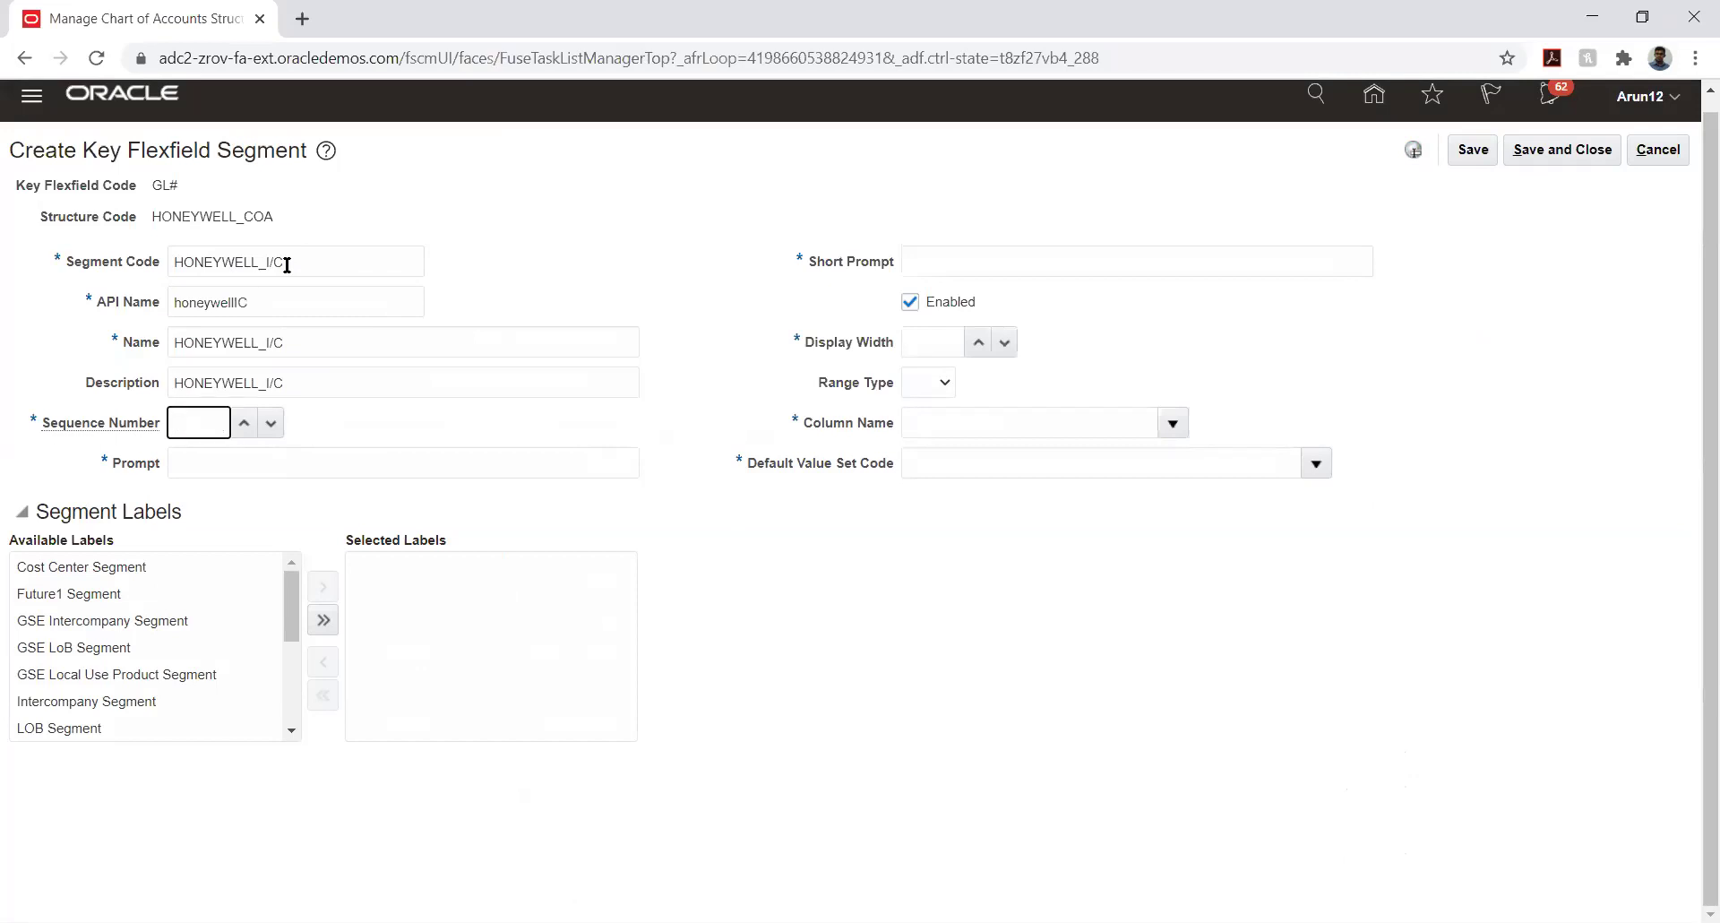
pyautogui.press('Tab')
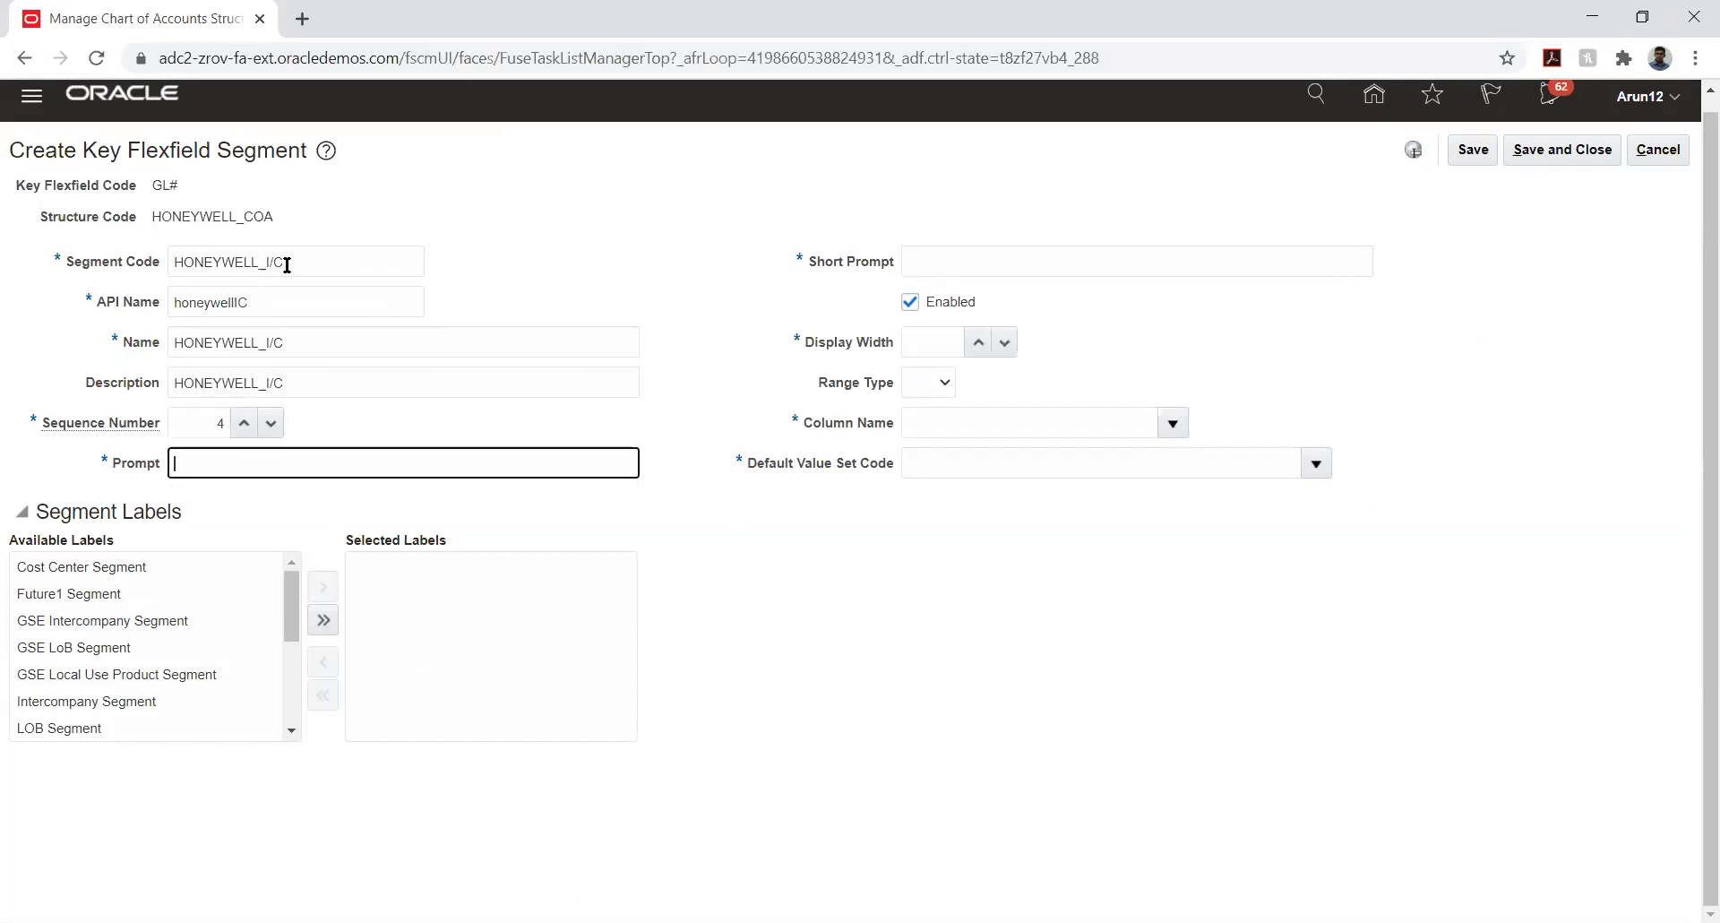
# Fill in the intercompany segment's prompt and short prompt with HONEYWELL_I/C and set its display width to 6.
pyautogui.hotkey('ctrl', 'v')
pyautogui.press('Tab')
pyautogui.hotkey('ctrl', 'v')
pyautogui.press('Tab')
pyautogui.press('Tab')
pyautogui.write('6')
pyautogui.press('Tab')
pyautogui.press('Tab')
# Map the intercompany segment to column SEGMENT4 and assign HW_I/C as its default value set.
pyautogui.click(1173, 423)
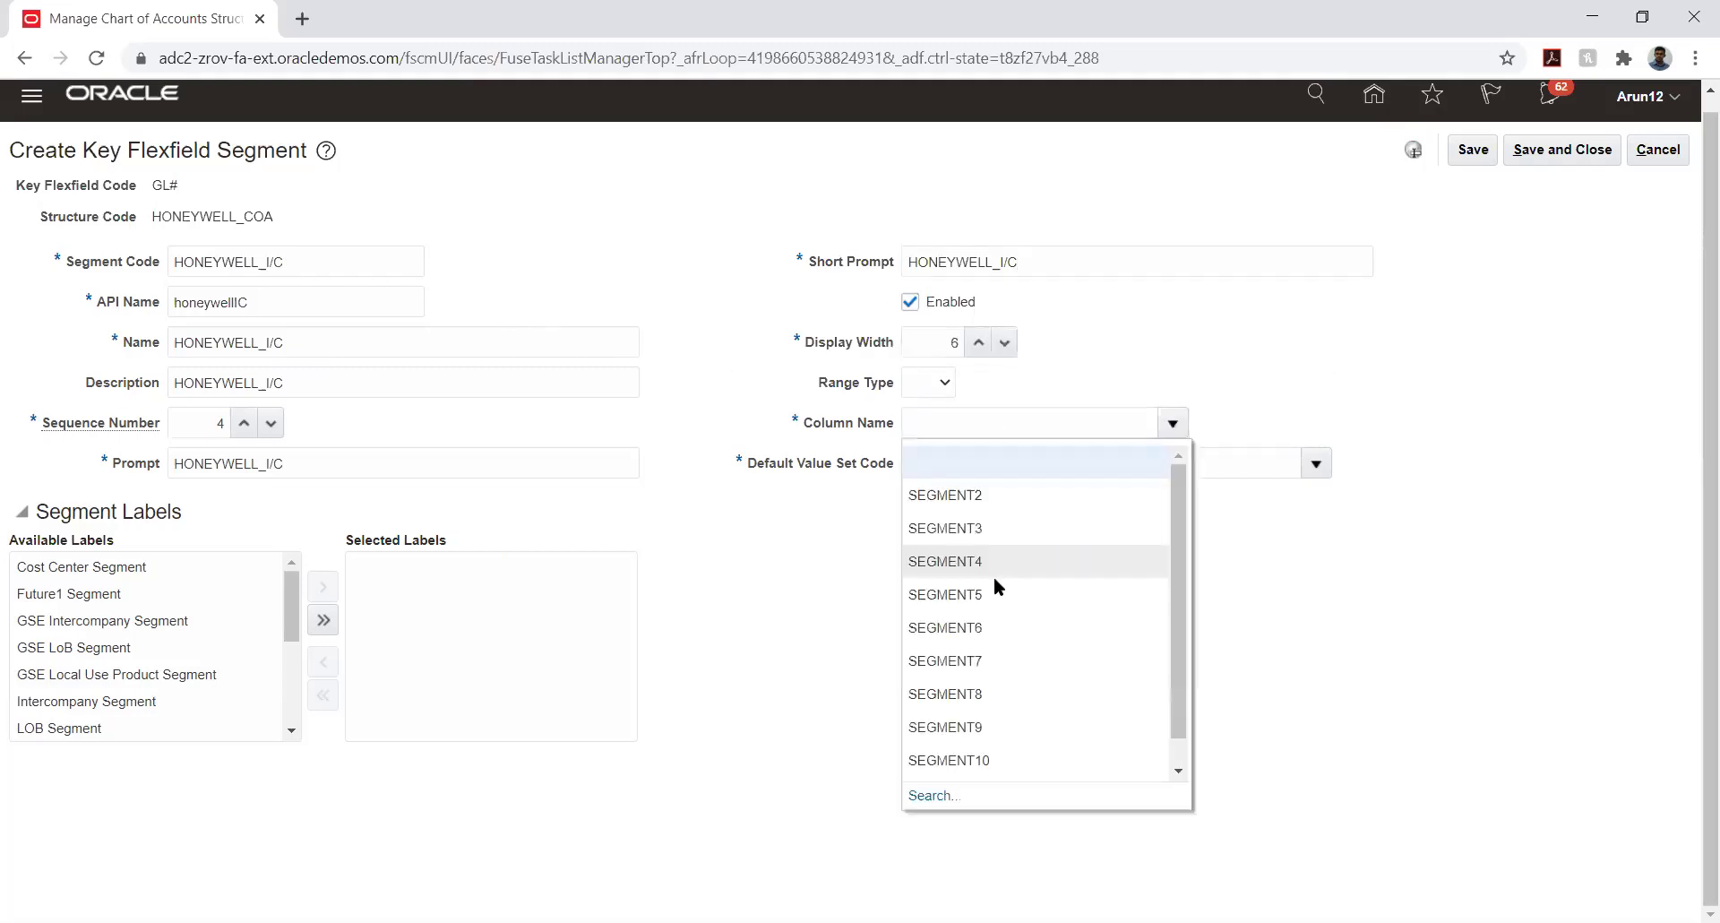
pyautogui.click(972, 566)
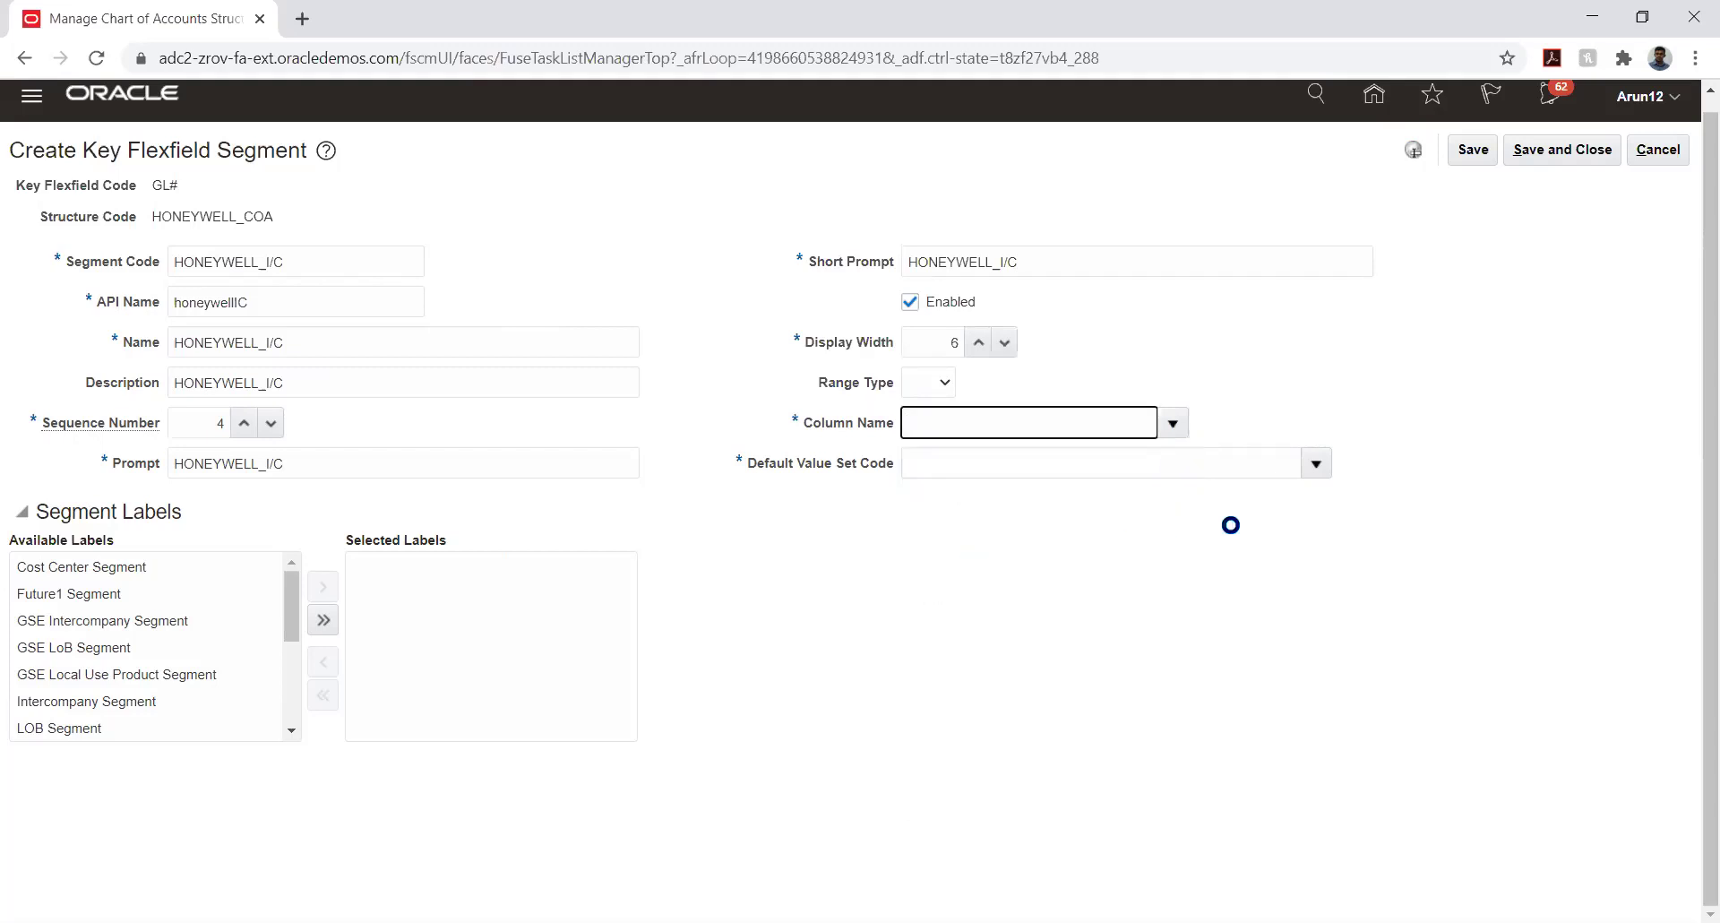
pyautogui.click(1317, 467)
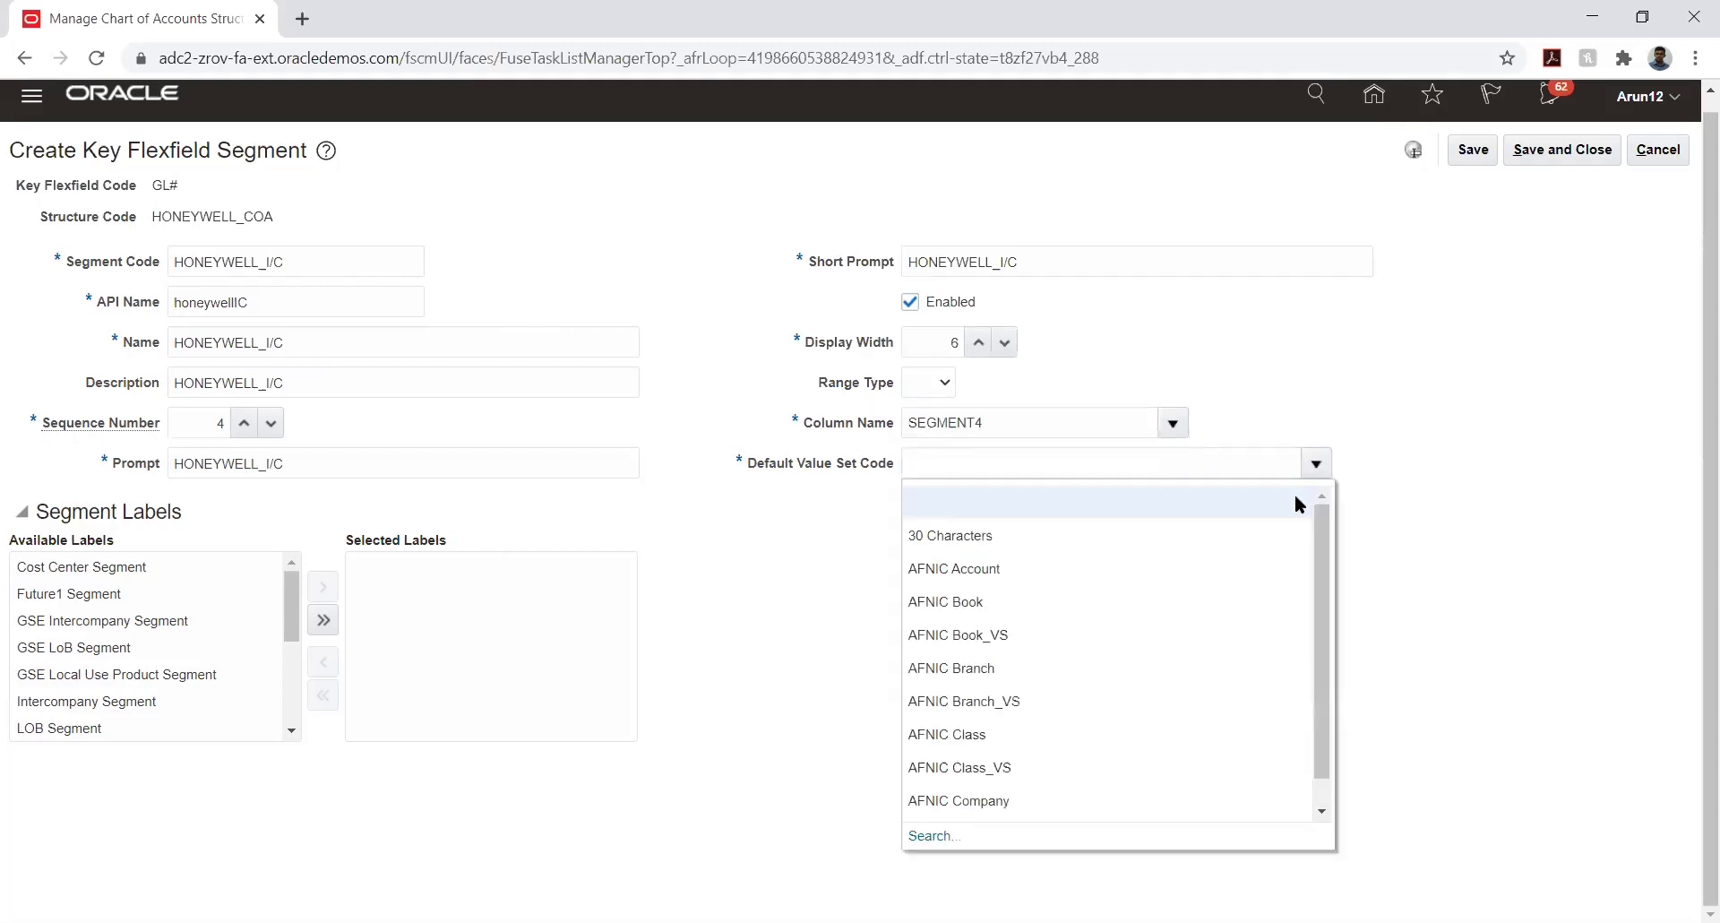
pyautogui.click(923, 837)
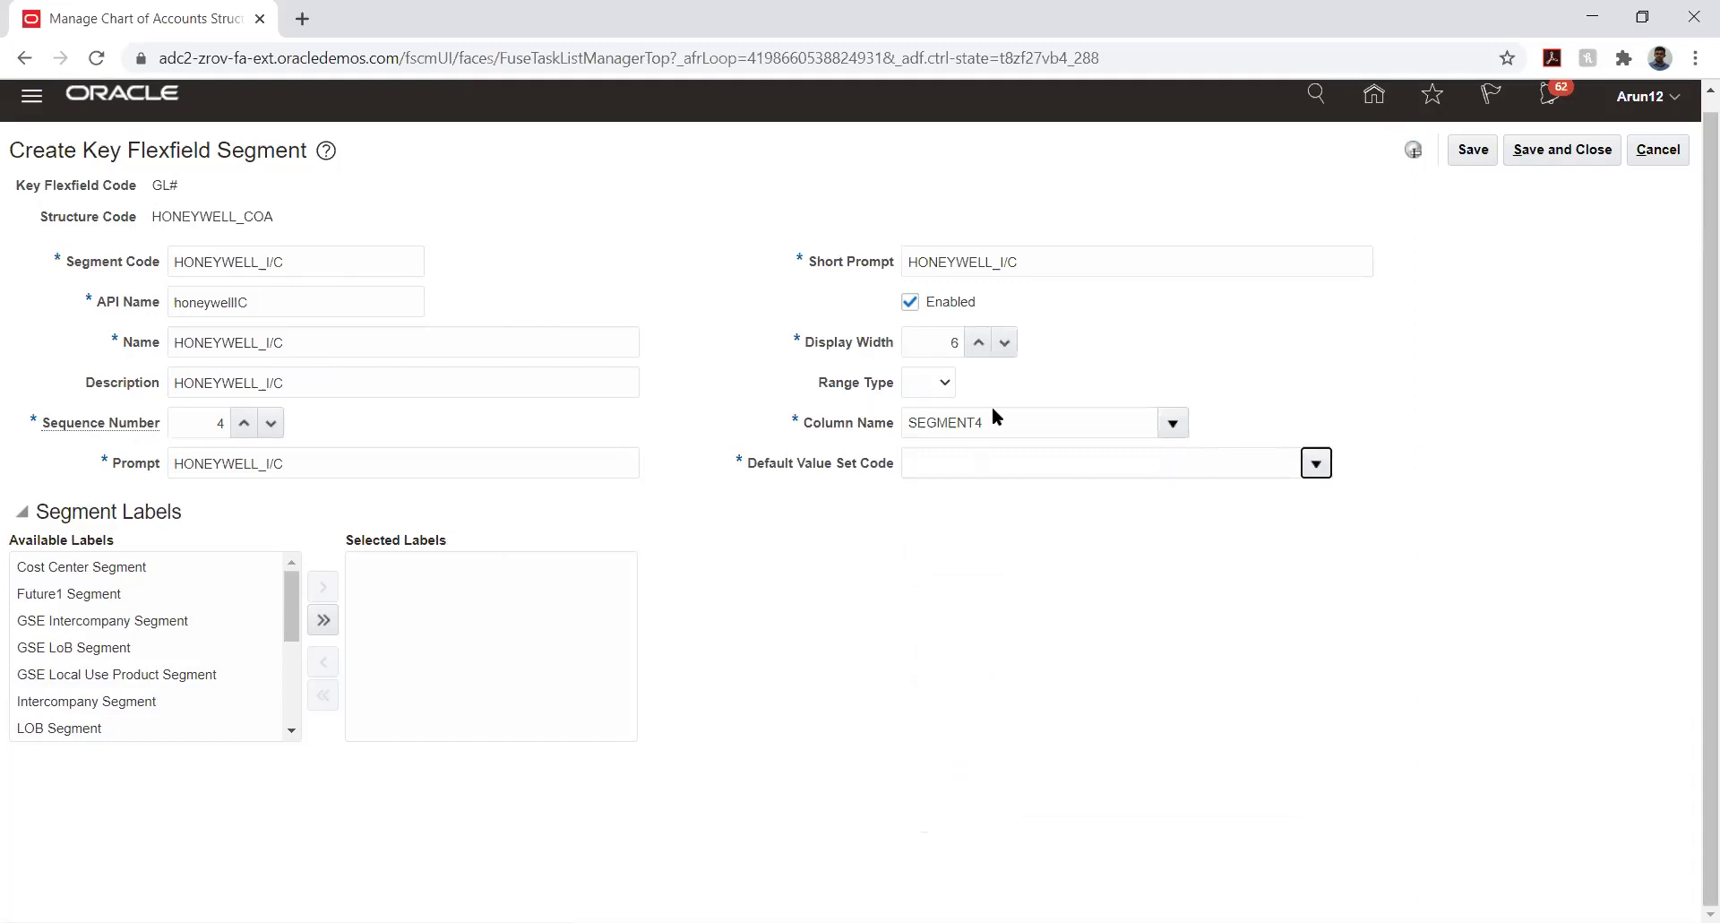
pyautogui.click(392, 406)
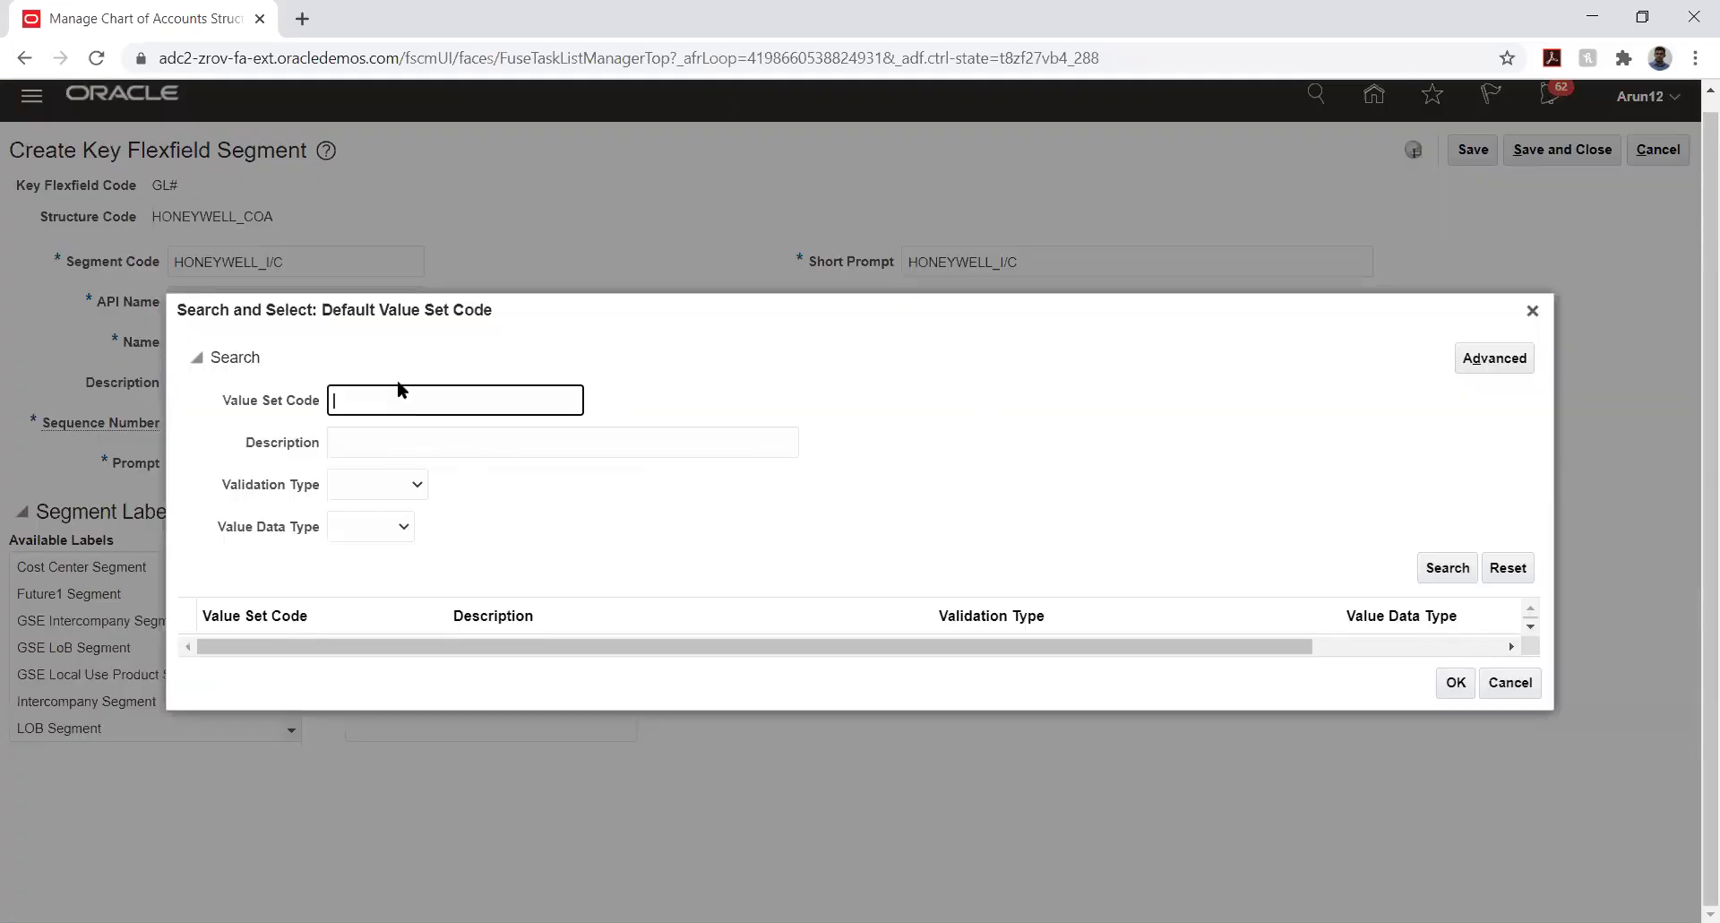
pyautogui.write('HW')
pyautogui.press('Return')
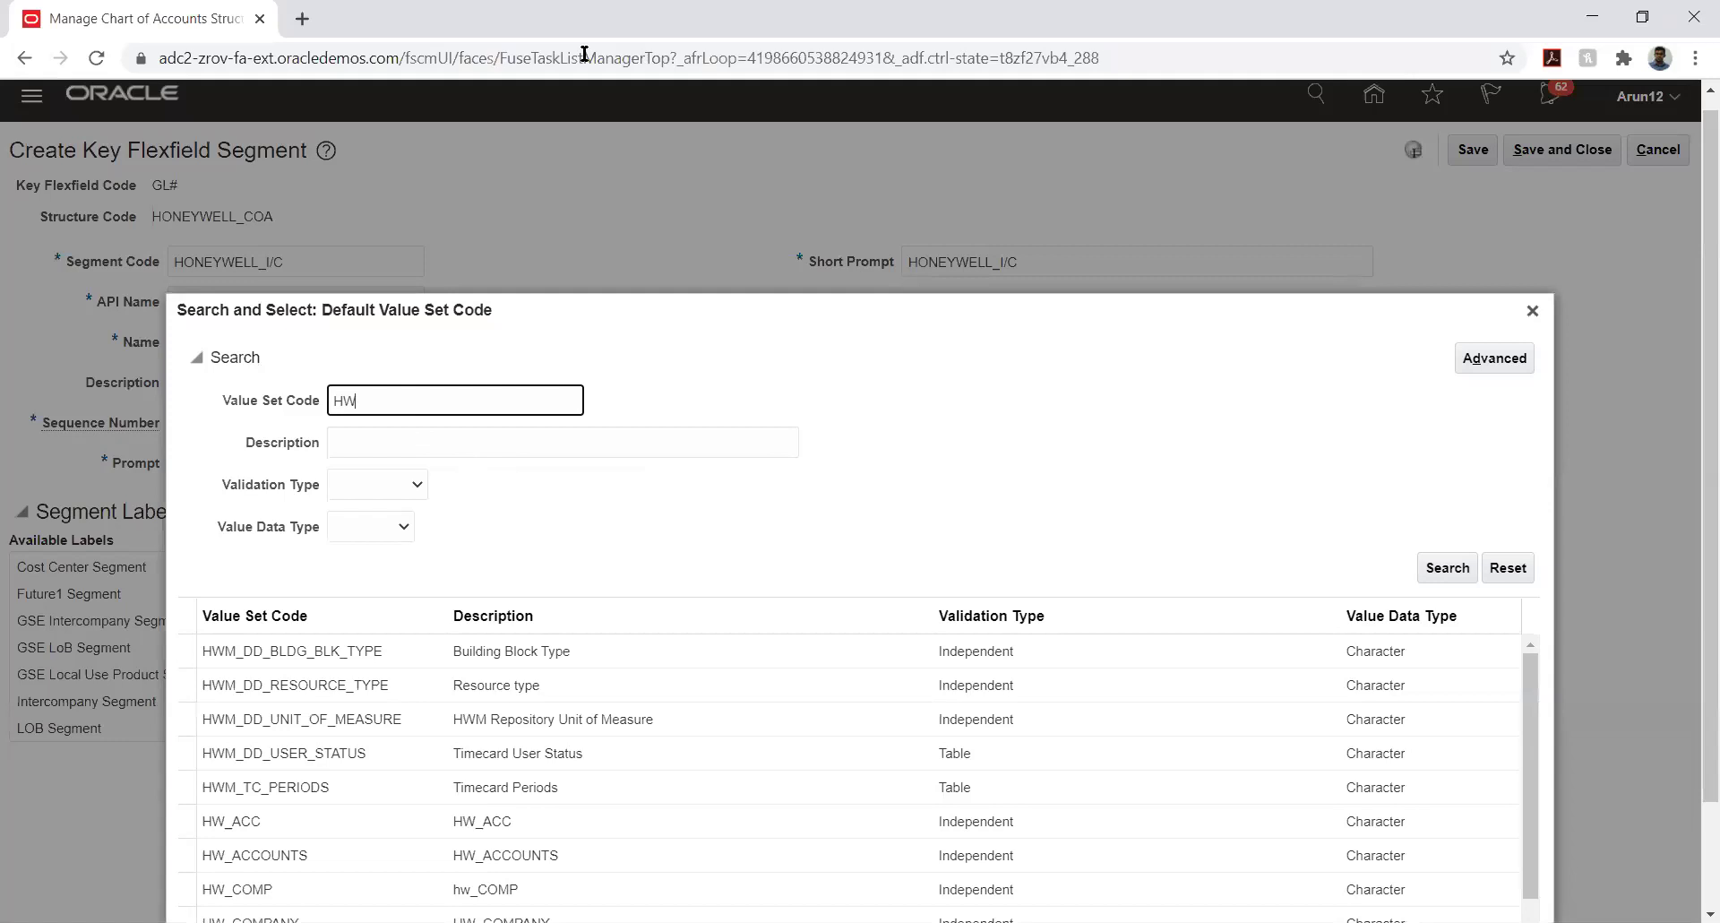
pyautogui.scroll(-1, 336, 622)
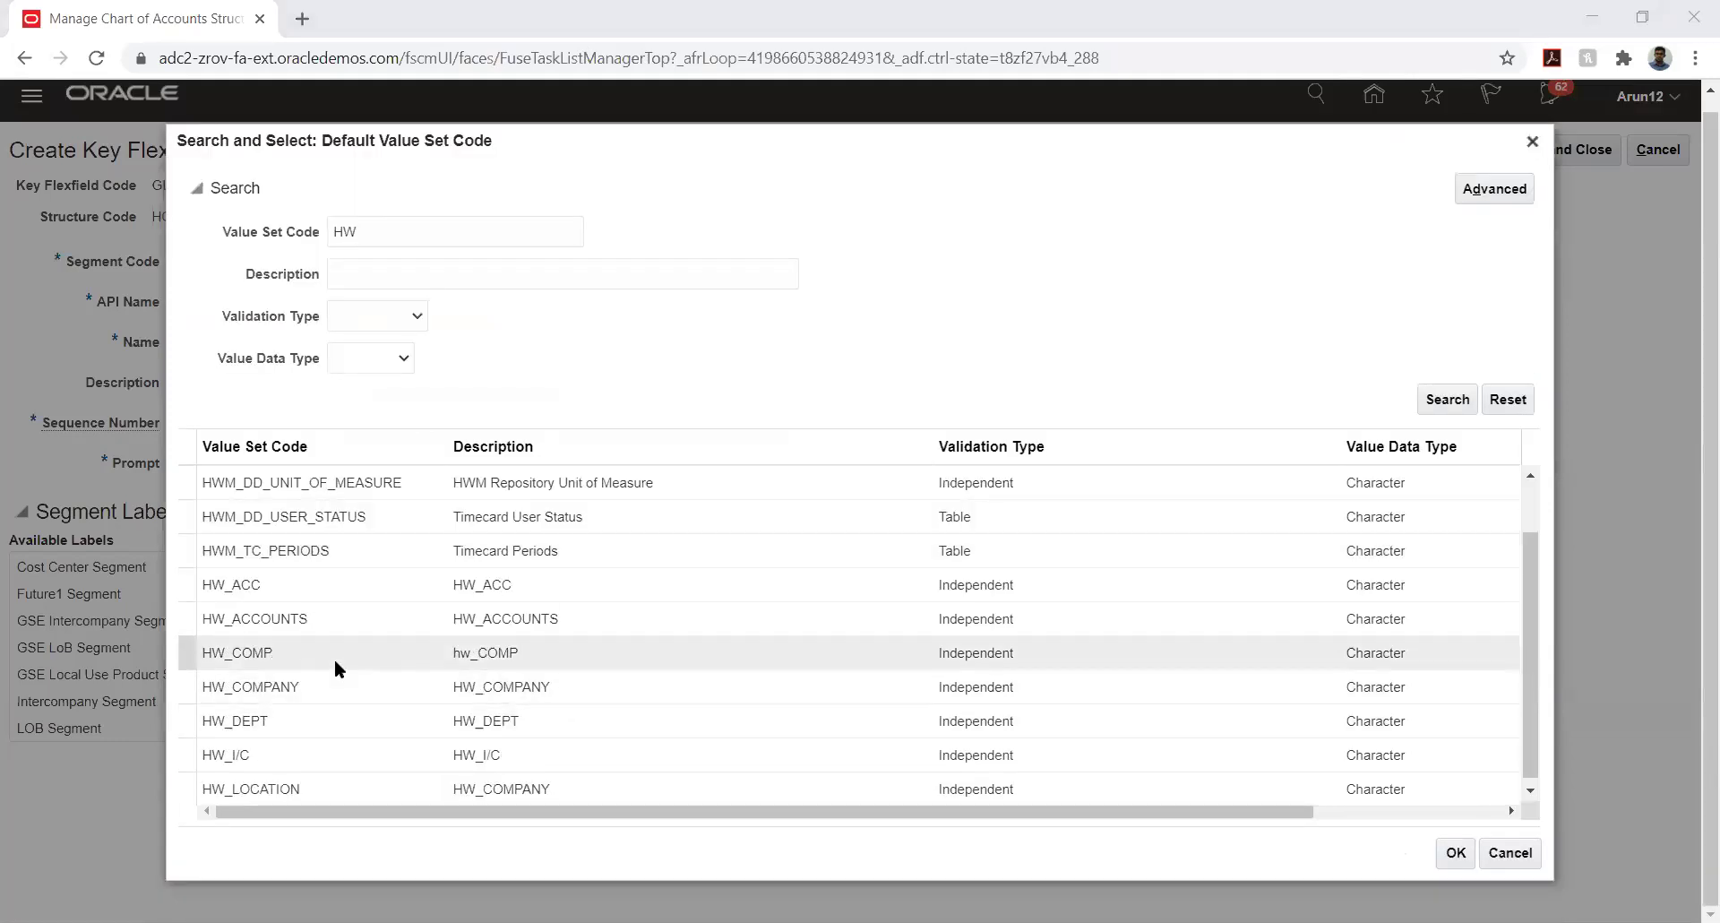
pyautogui.scroll(1, 336, 658)
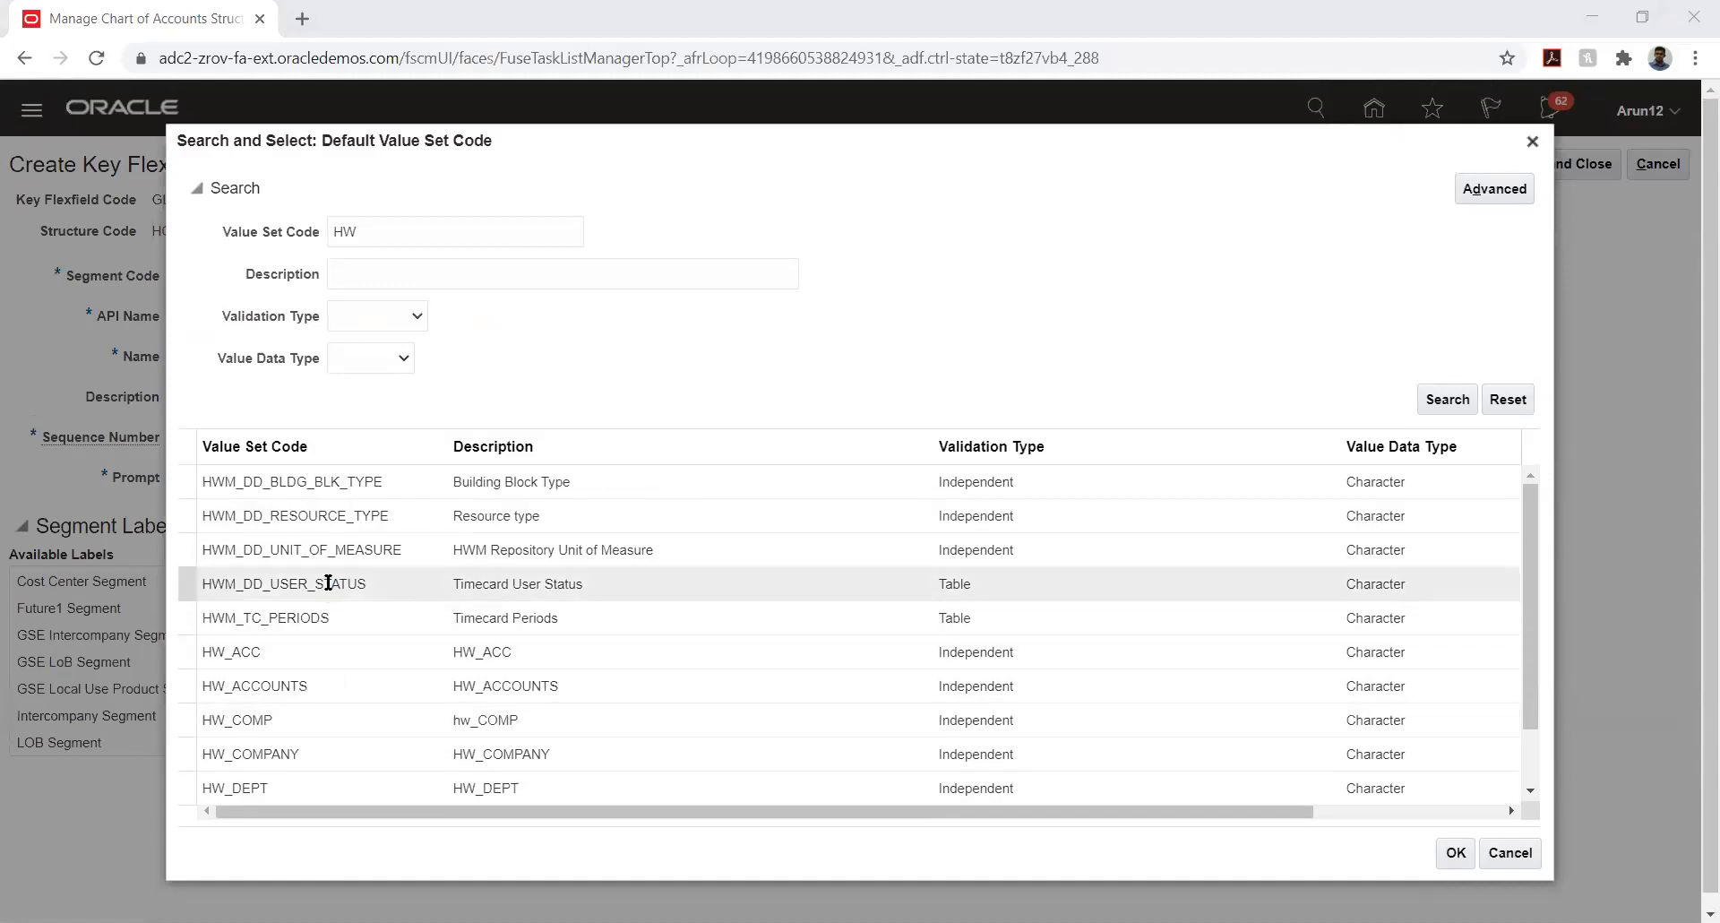
pyautogui.scroll(-1, 328, 583)
pyautogui.click(261, 757)
pyautogui.click(1445, 854)
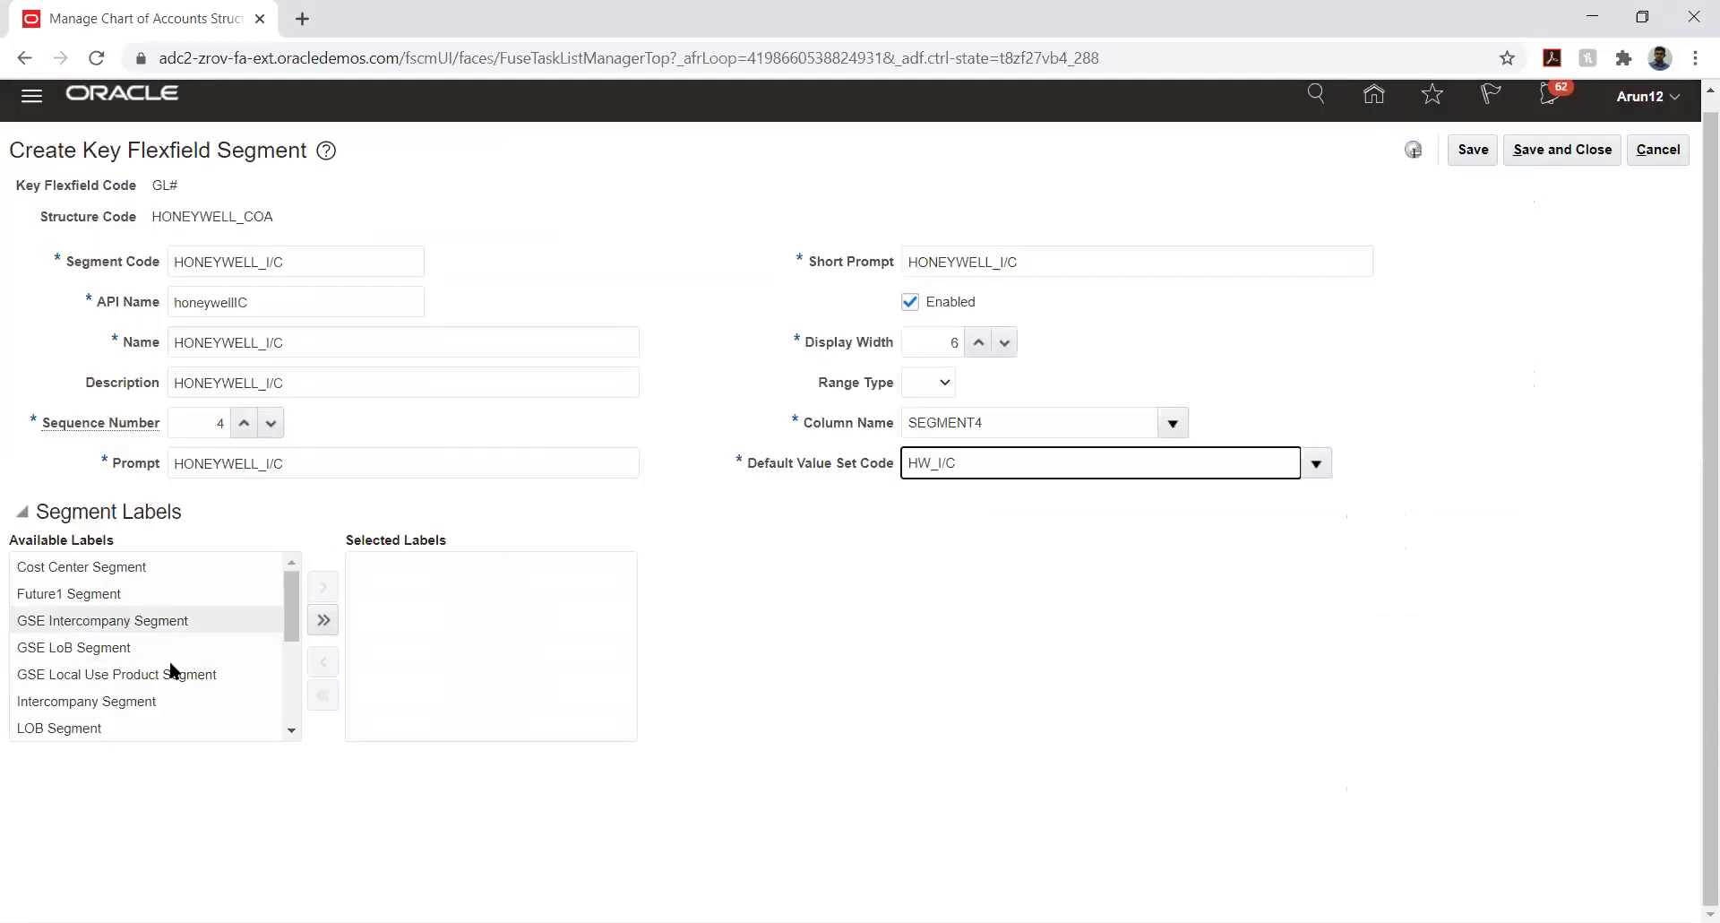
# Assign the Intercompany Segment label to the HONEYWELL_I/C segment, then save and close it.
pyautogui.click(213, 703)
pyautogui.click(323, 587)
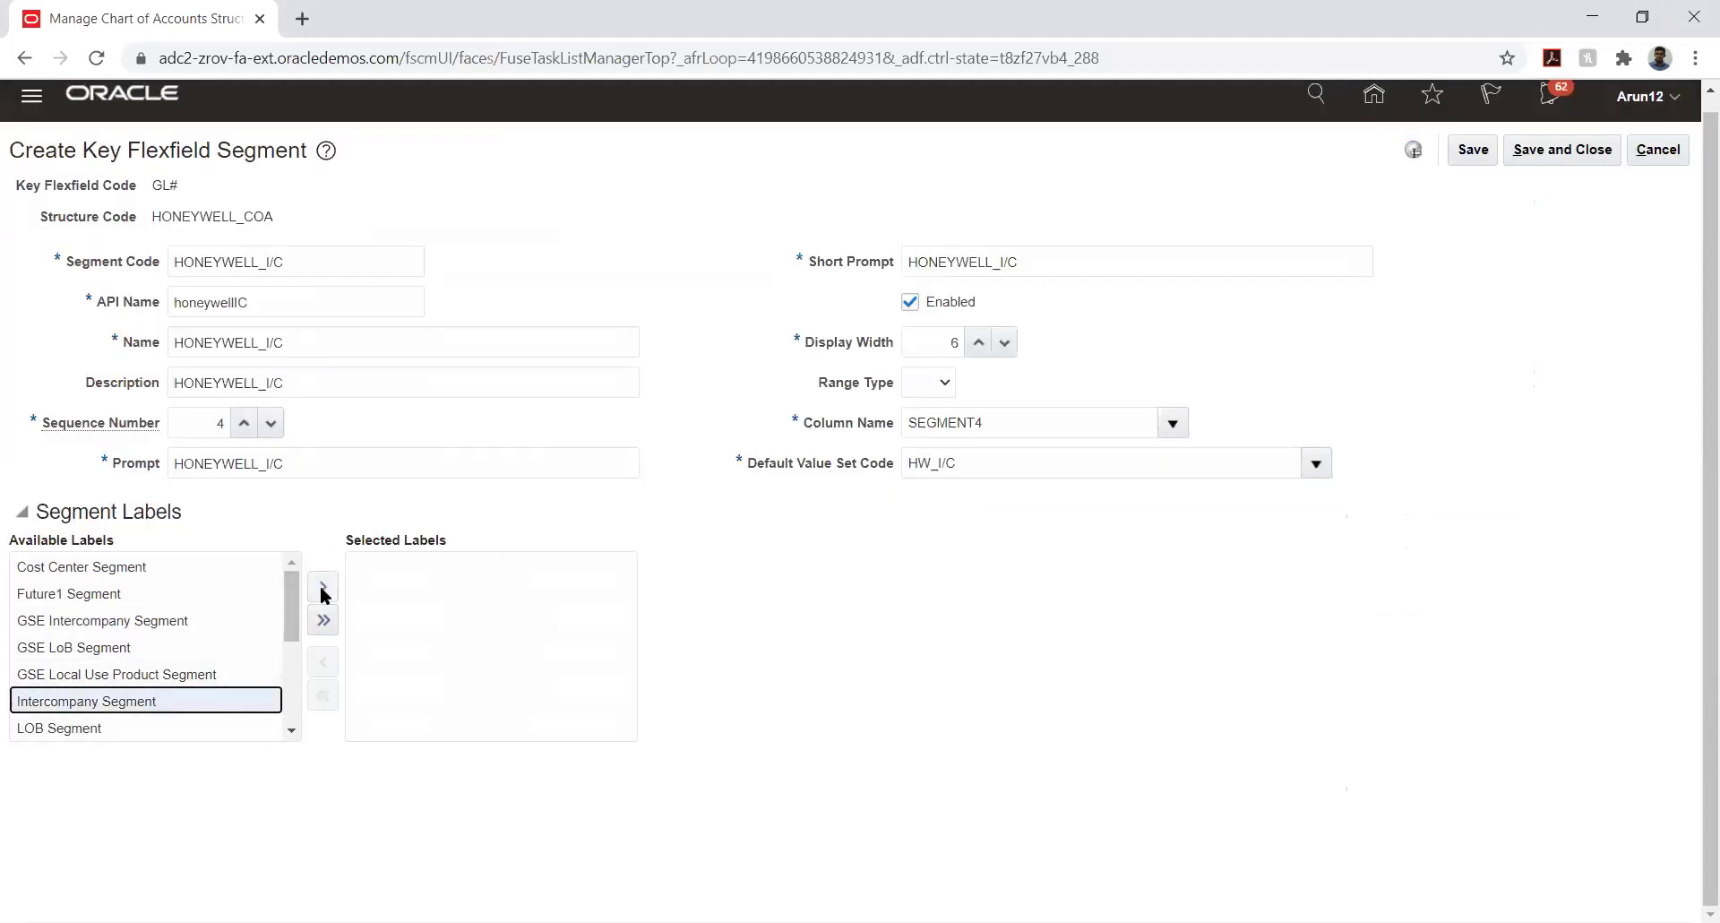
pyautogui.click(1473, 151)
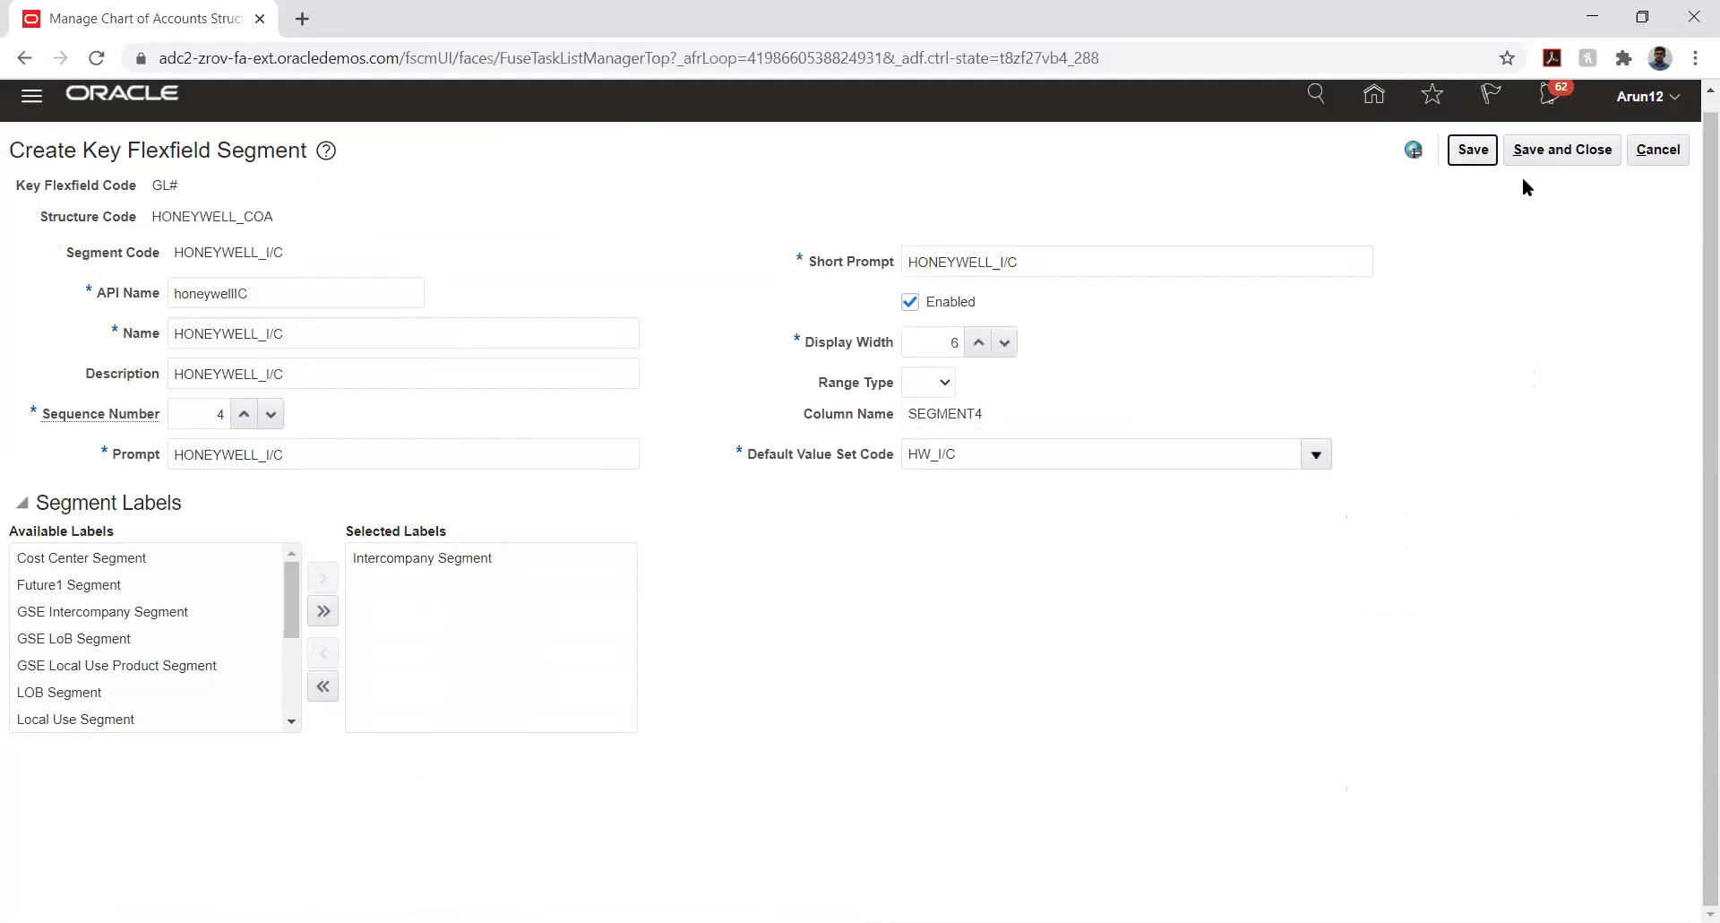
pyautogui.click(1550, 149)
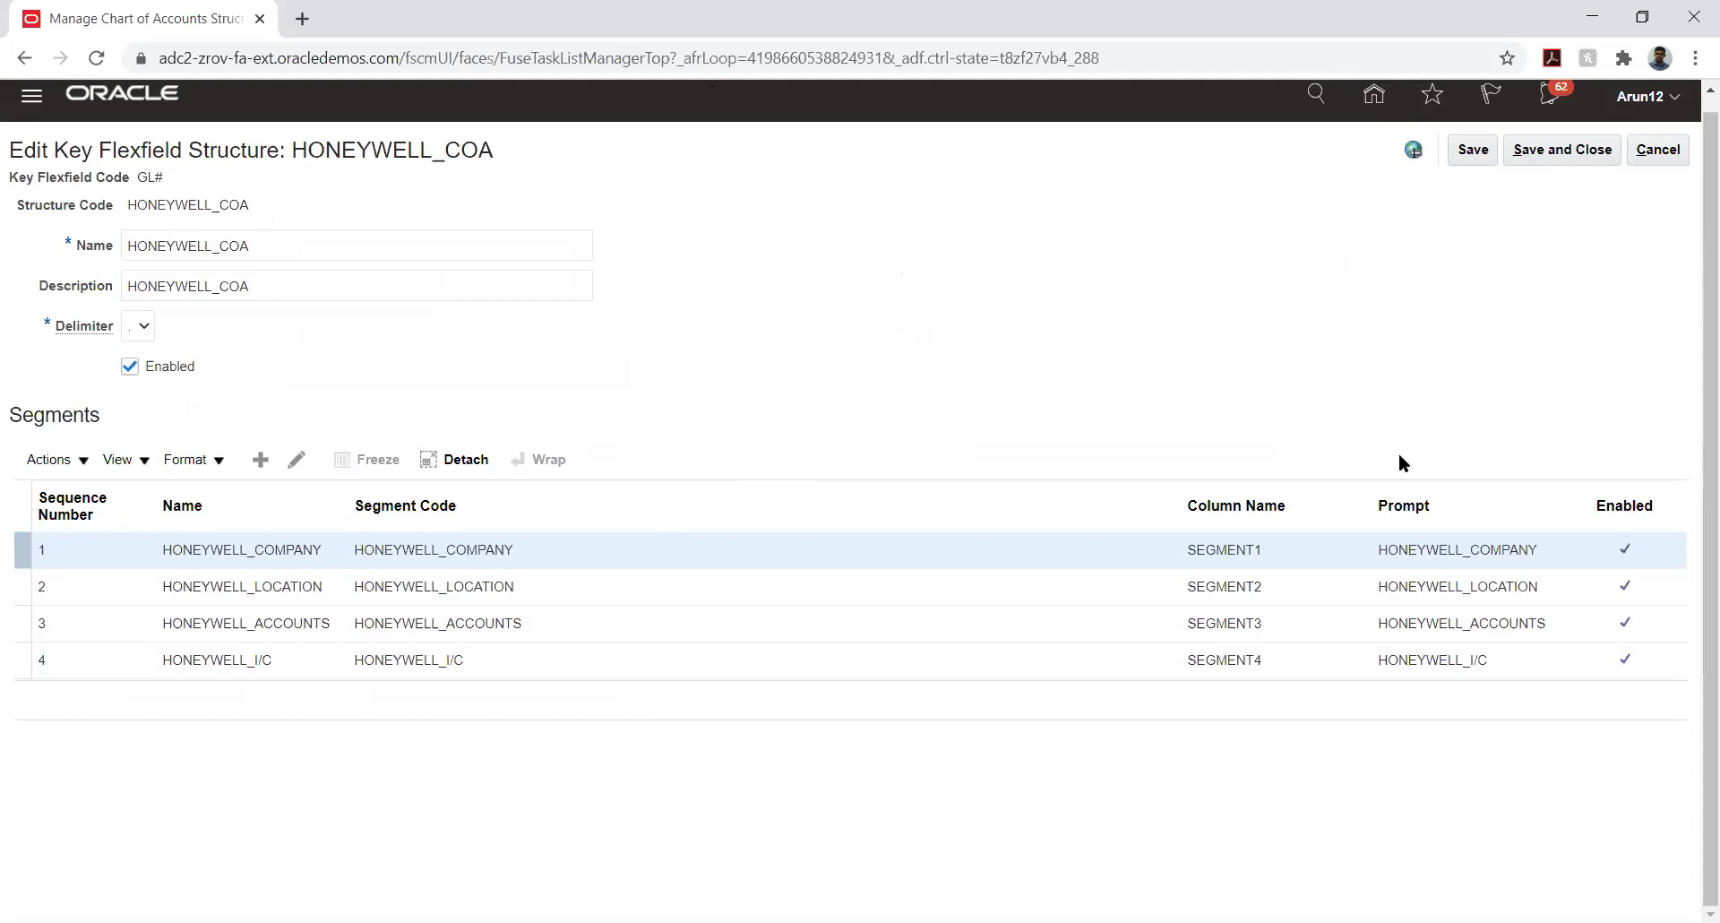
# Save and close the HONEYWELL_COA structure and open the structure instances of the Accounting Flexfield.
pyautogui.click(1463, 150)
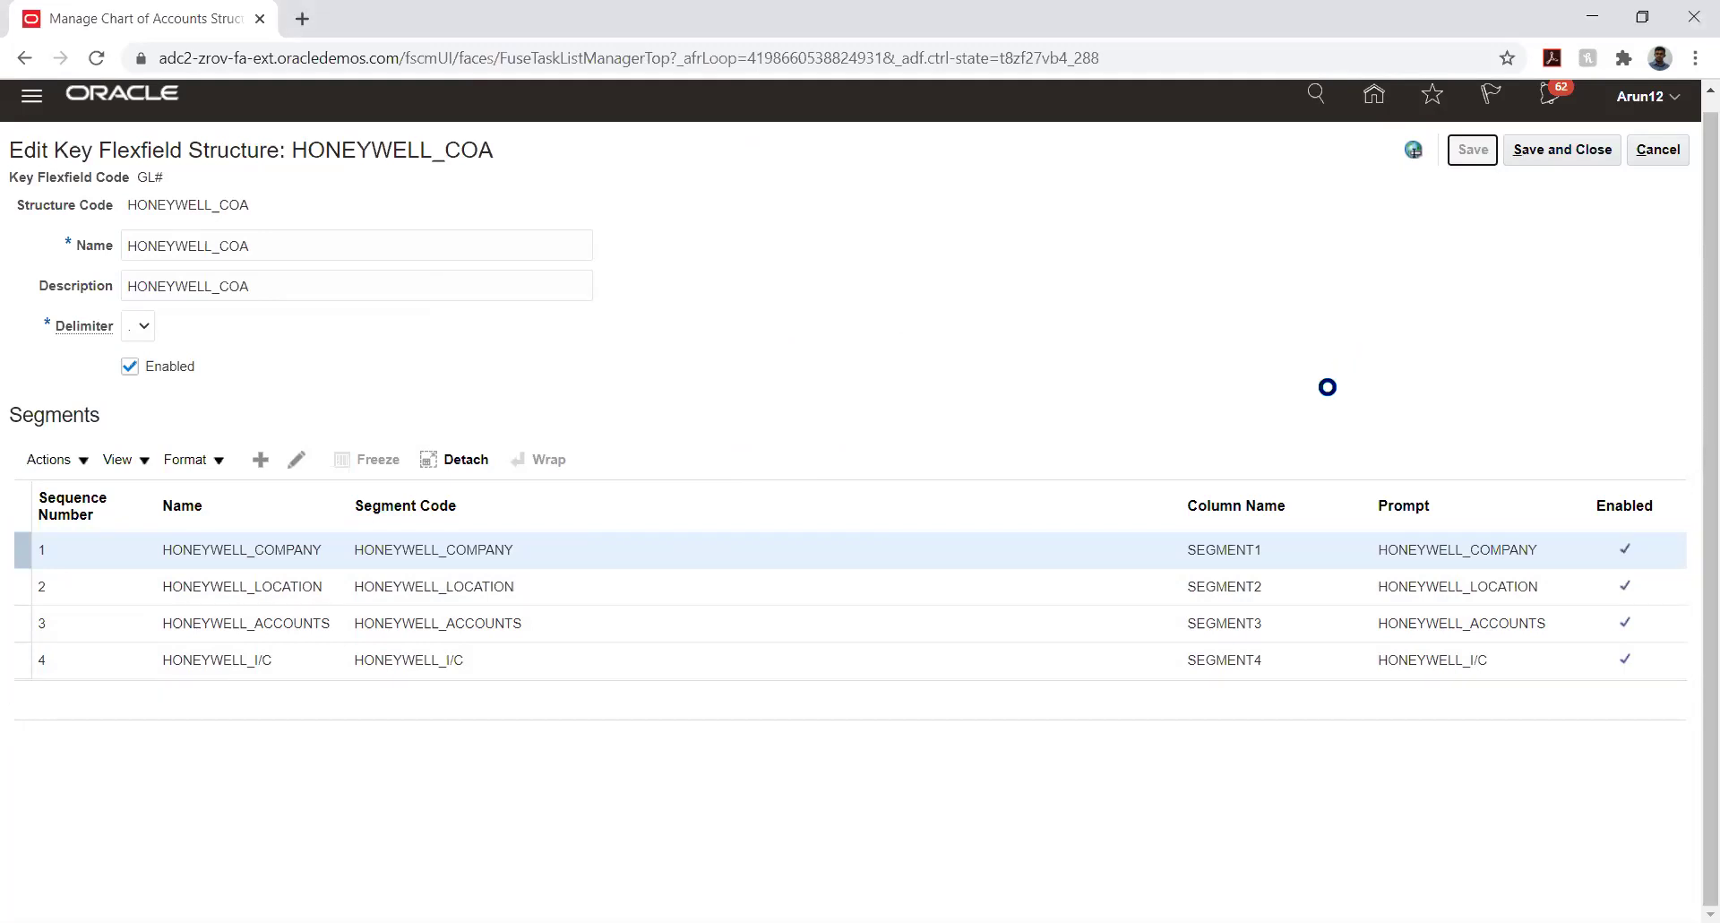
pyautogui.click(1566, 145)
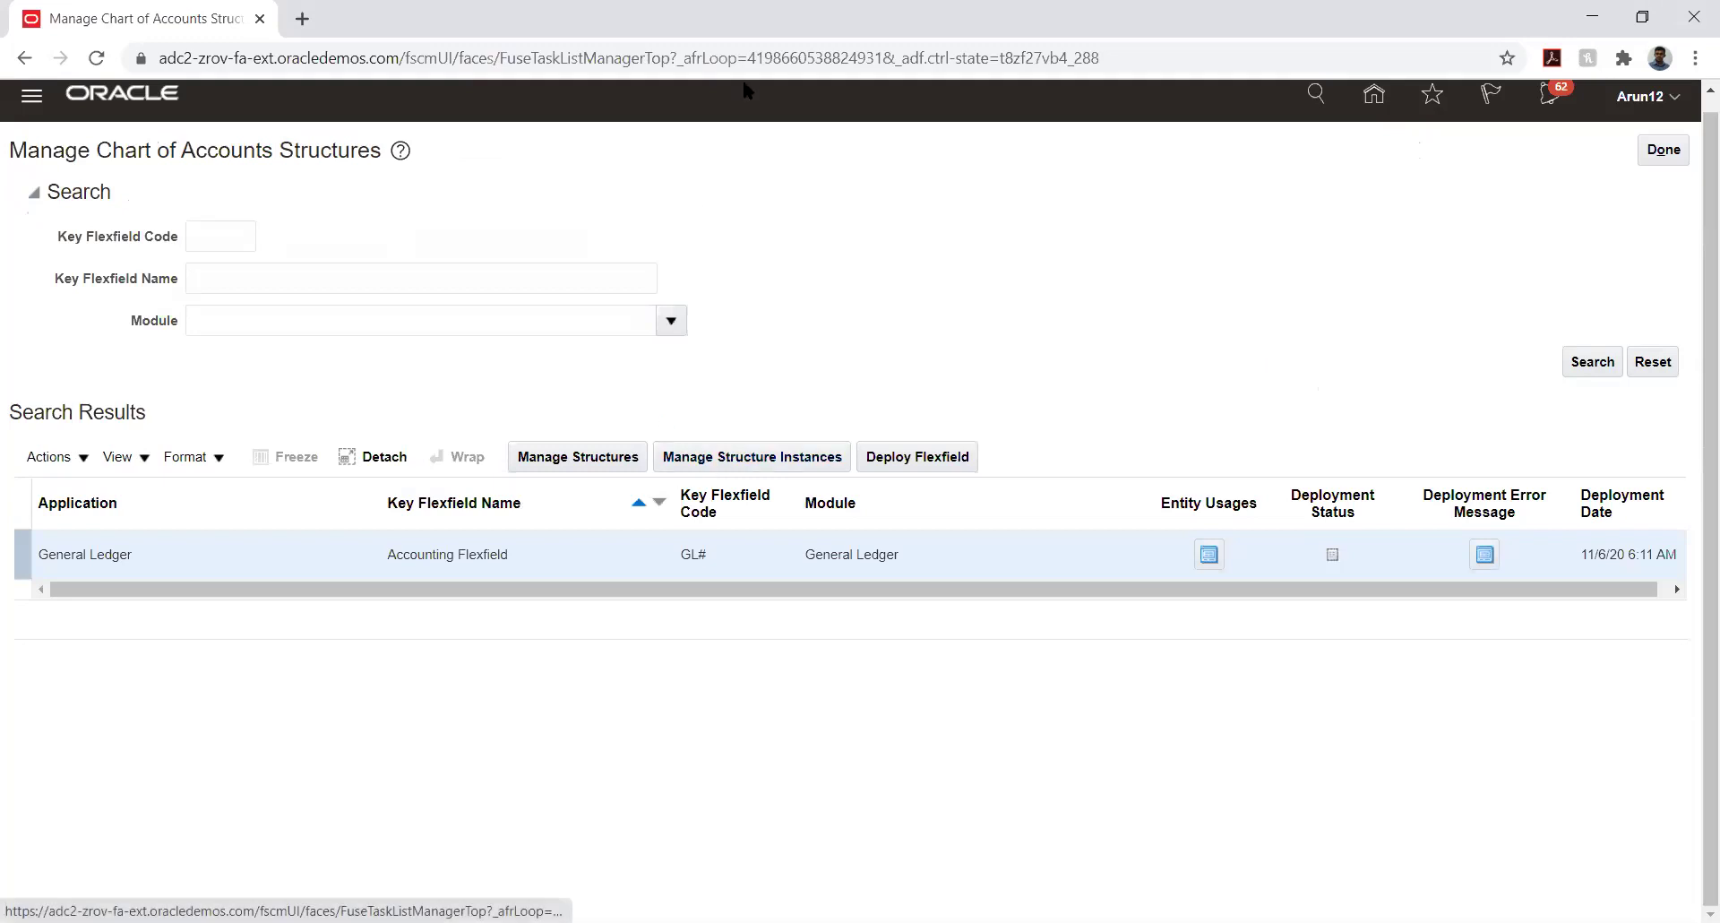
pyautogui.click(733, 459)
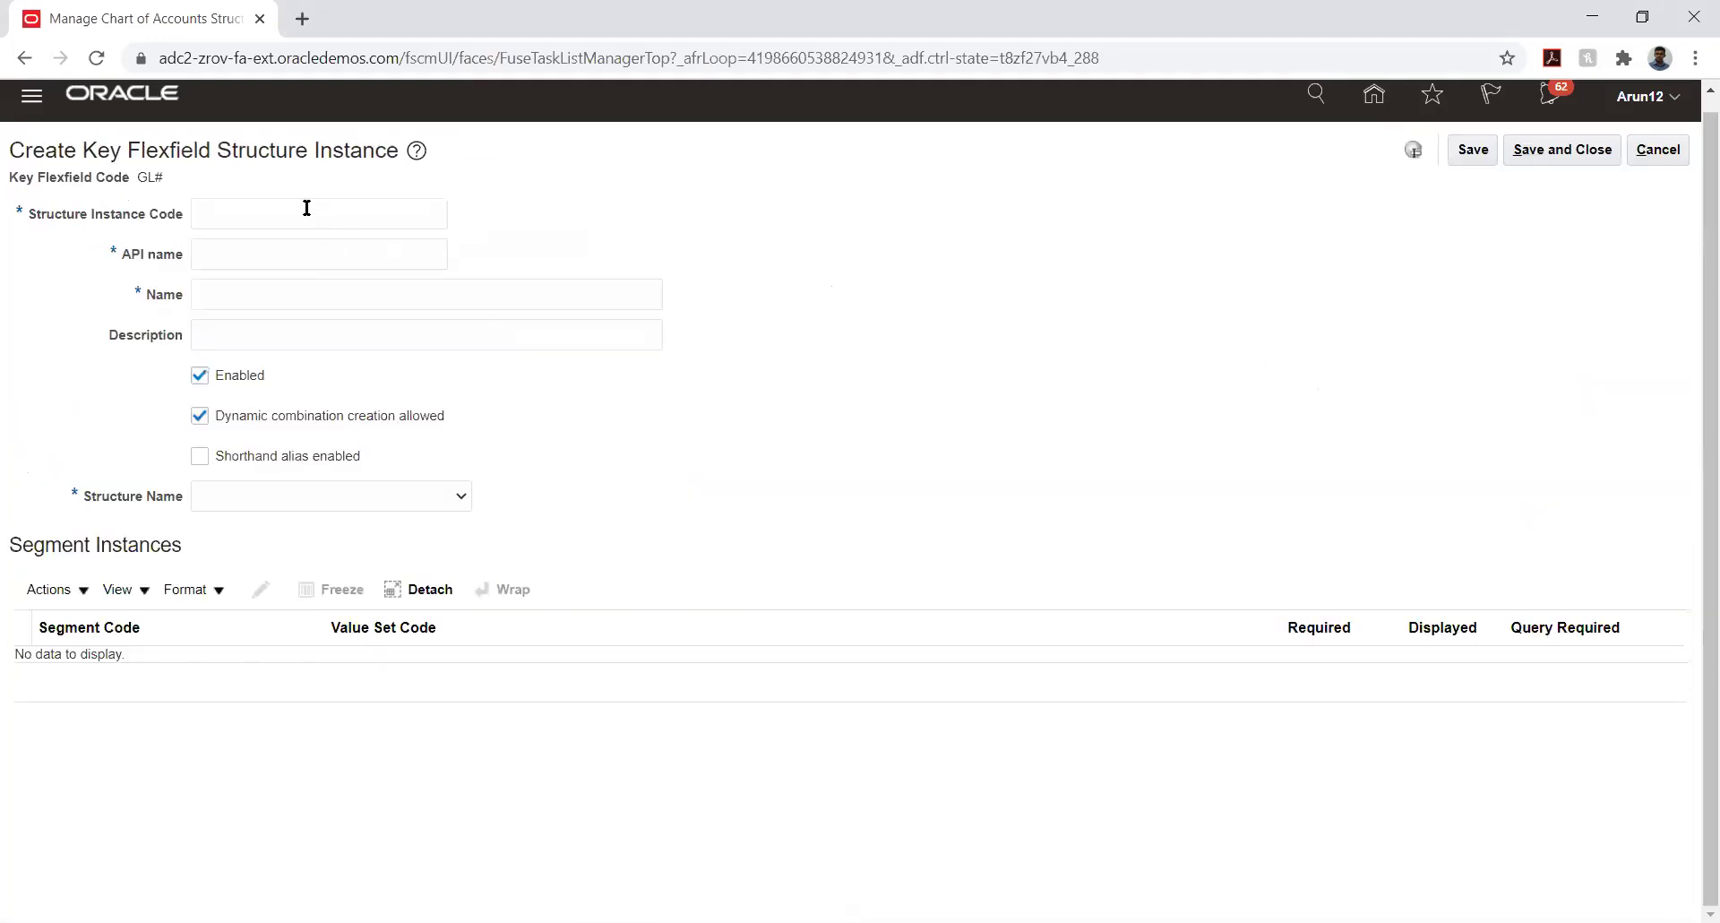
# Enter HONEYWELL_COA_INST as the structure instance code of the new key flexfield structure instance.
pyautogui.click(307, 208)
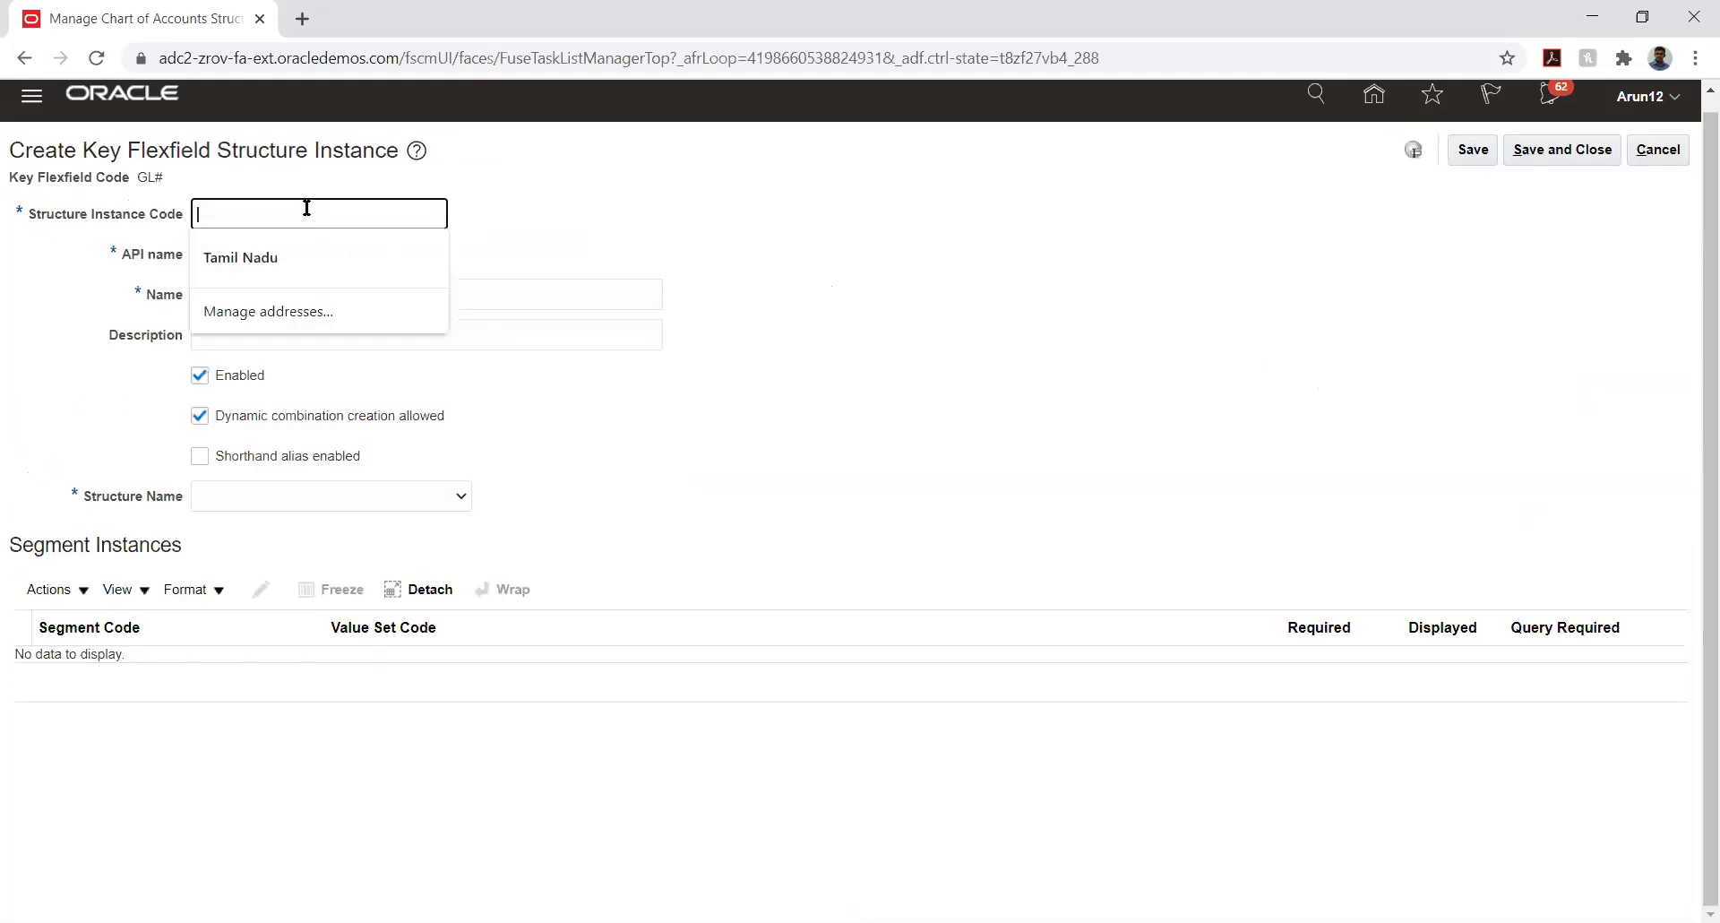
pyautogui.write('HONEYWELL_I/G')
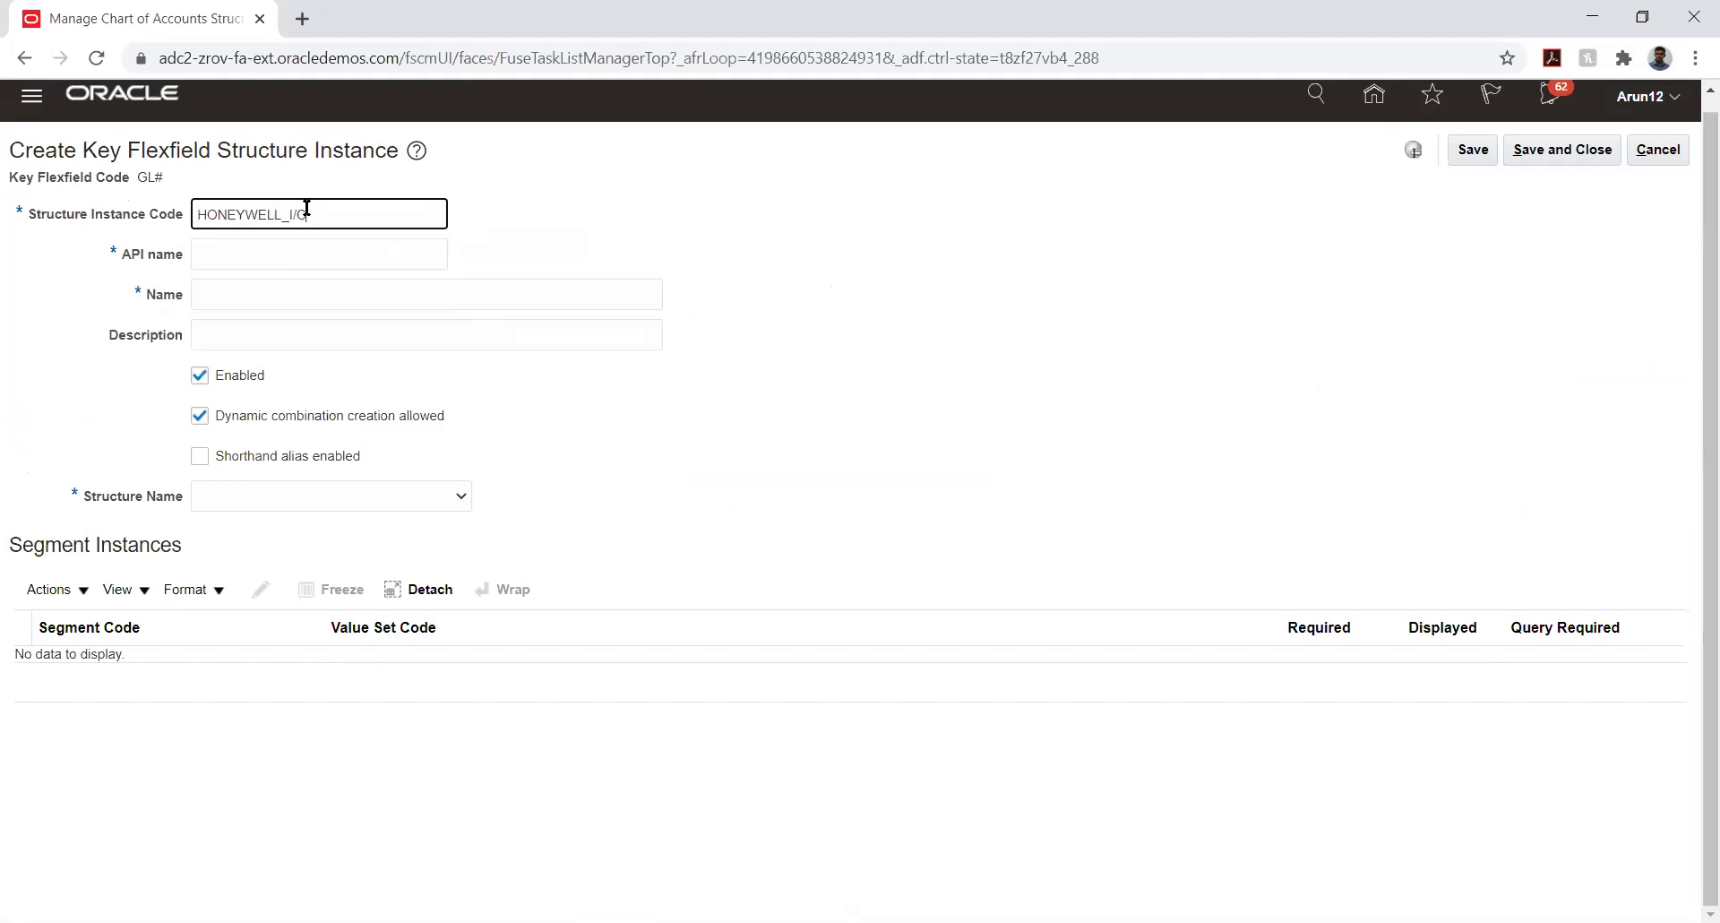
pyautogui.press('BackSpace')
pyautogui.press('BackSpace')
pyautogui.write('COA_INST')
# Enter HONEYWELL_COA_INST as both the name and the description of the structure instance.
pyautogui.doubleClick(306, 207)
pyautogui.hotkey('ctrl', 'c')
pyautogui.press('Tab')
pyautogui.press('Tab')
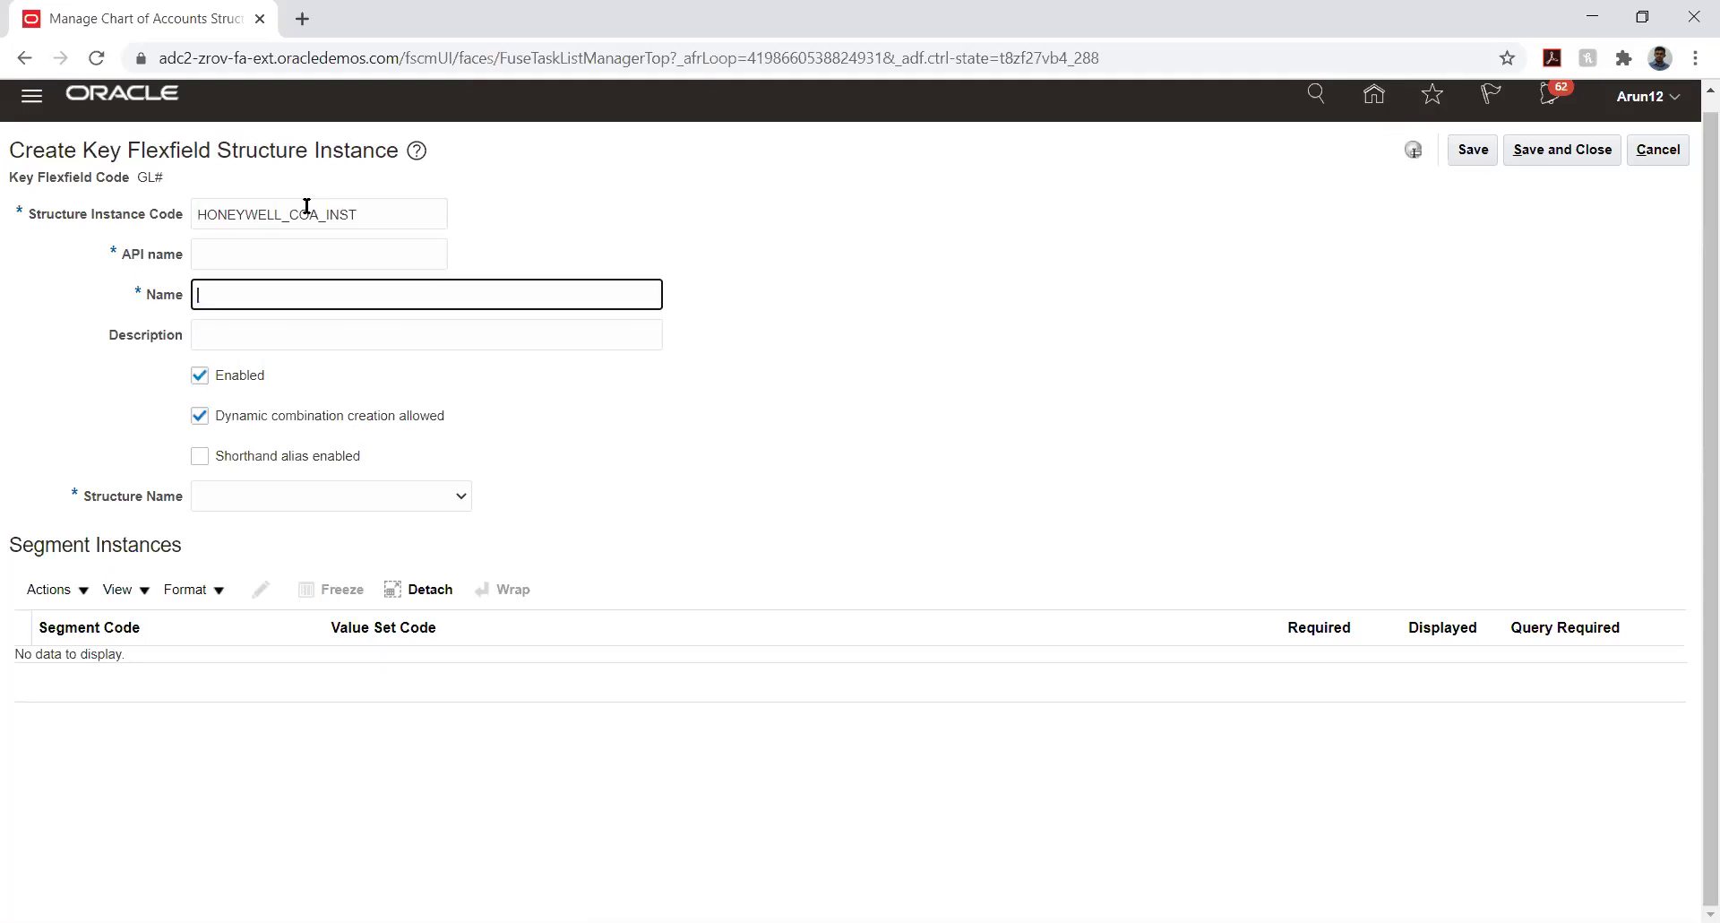
pyautogui.hotkey('ctrl', 'v')
pyautogui.press('Tab')
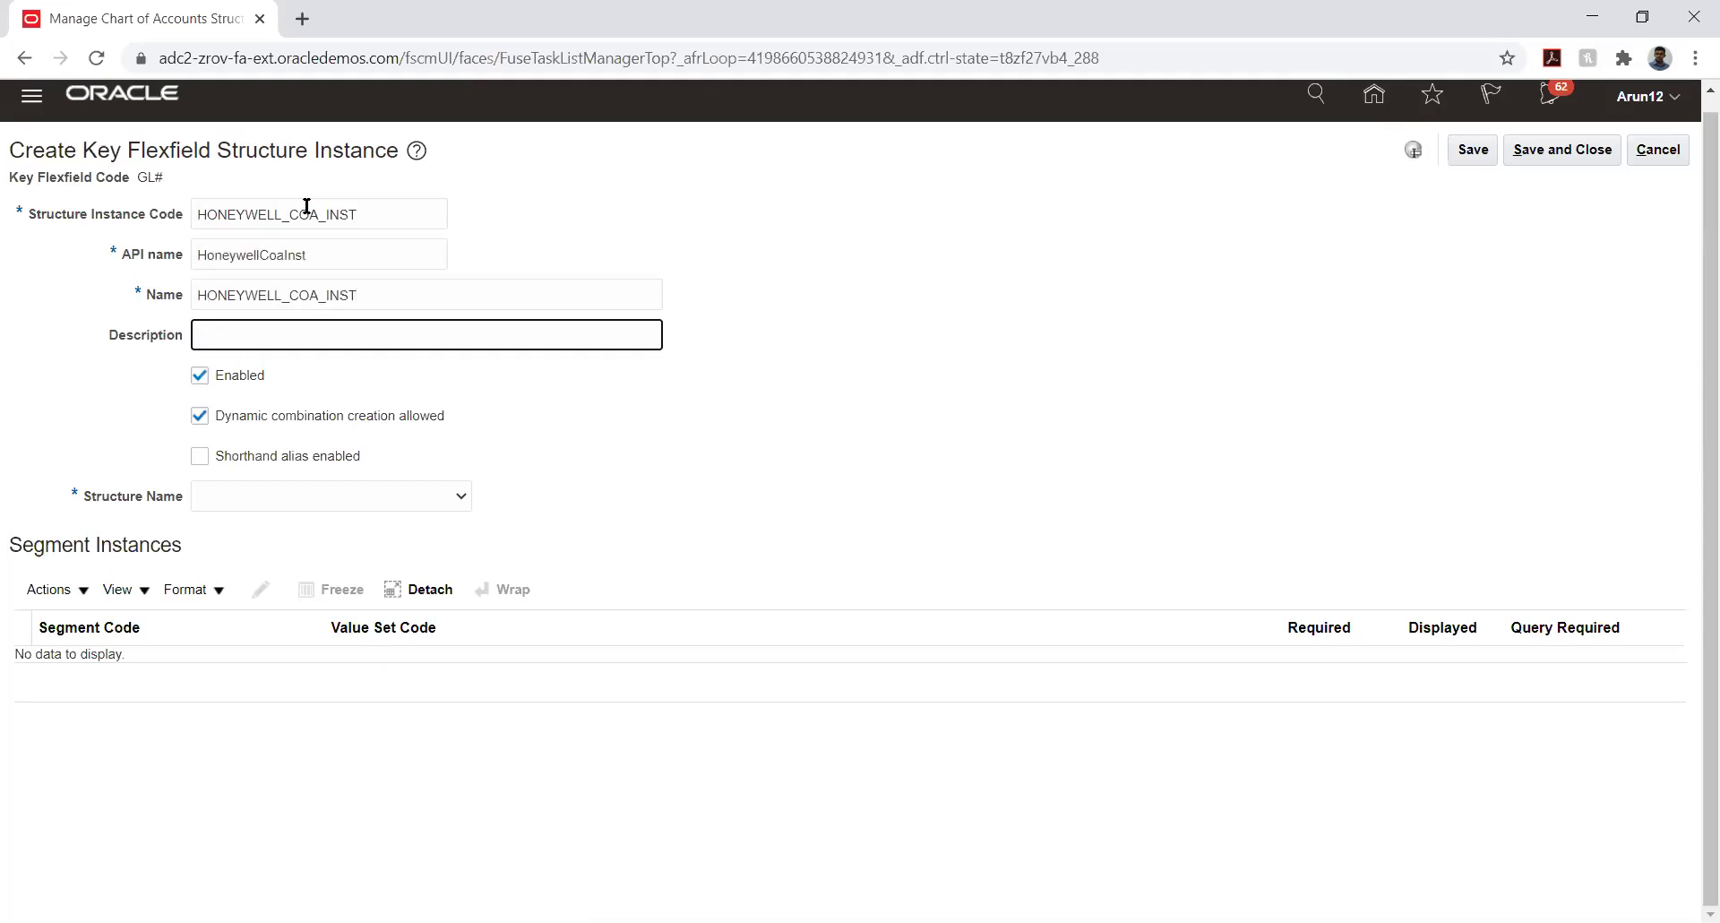
pyautogui.hotkey('ctrl', 'v')
# Base the structure instance on the HONEYWELL_COA structure.
pyautogui.click(350, 496)
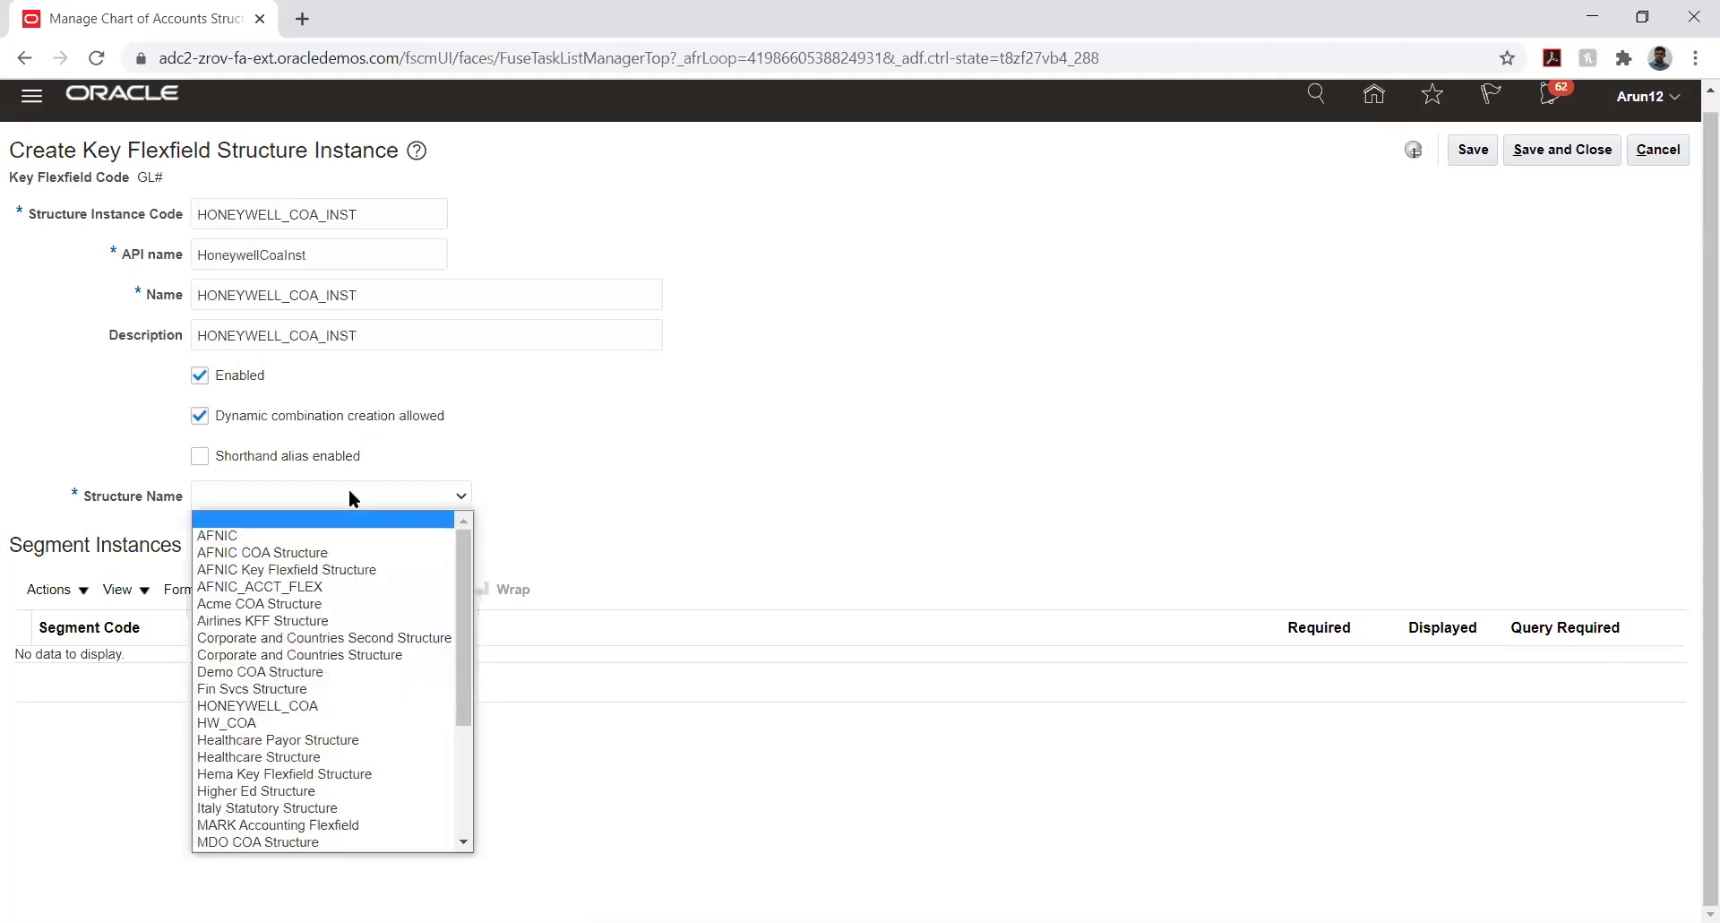
pyautogui.press('h')
pyautogui.press('Return')
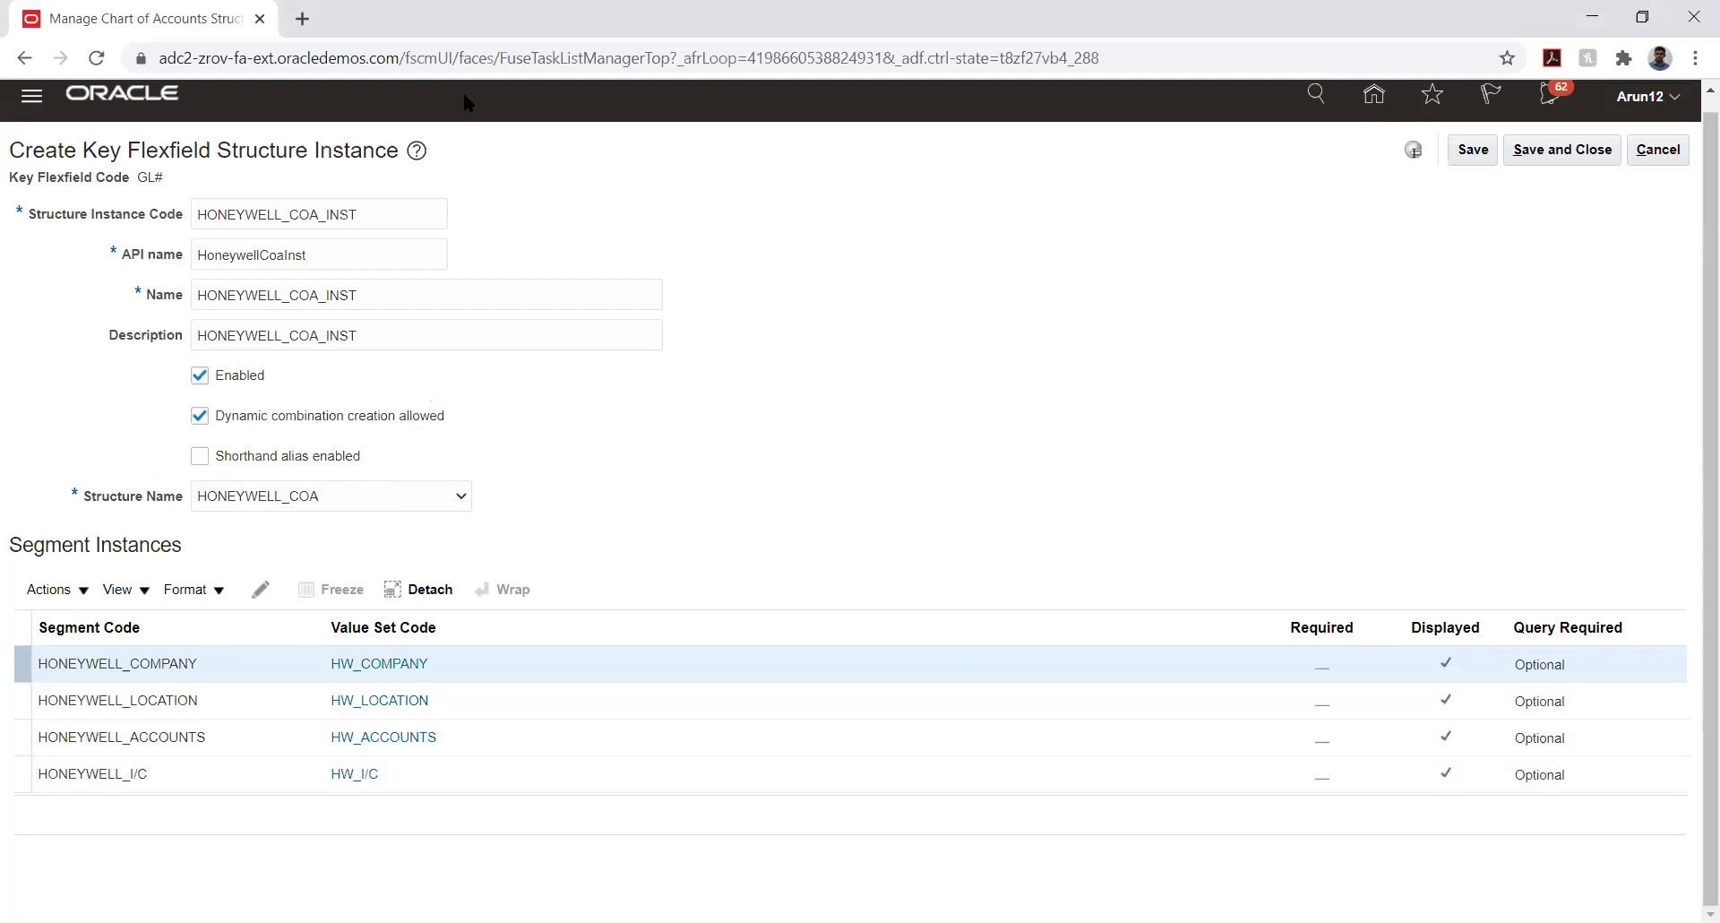
# Edit the HONEYWELL_COMPANY segment instance and mark it as required.
pyautogui.click(285, 672)
pyautogui.click(262, 592)
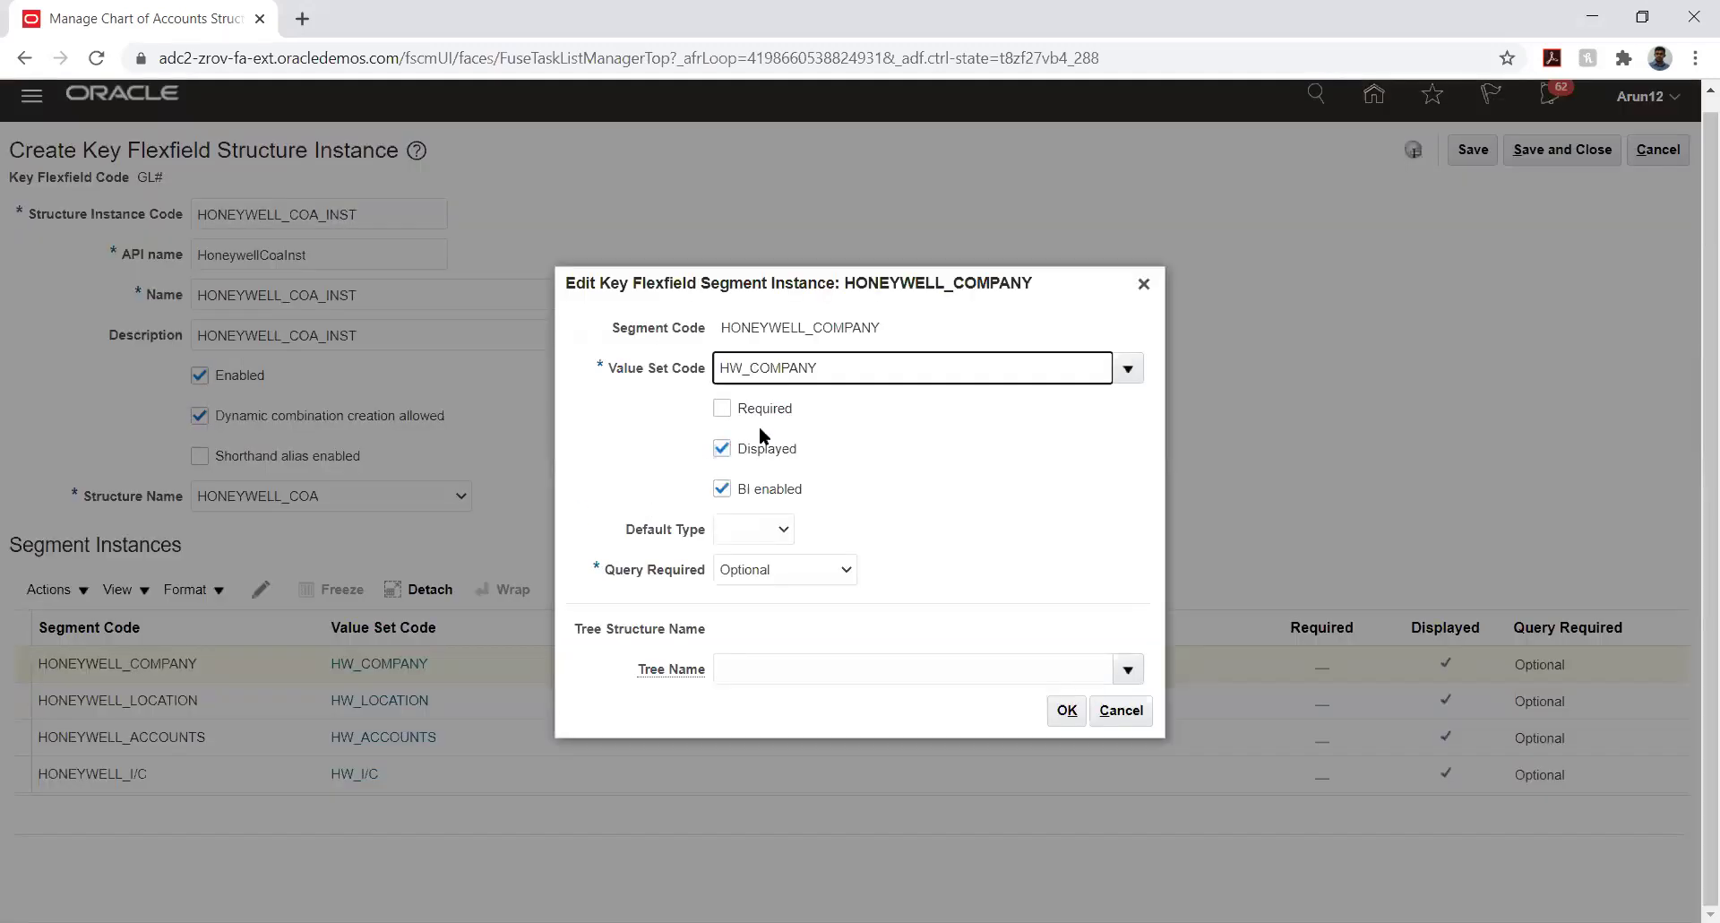
pyautogui.click(721, 411)
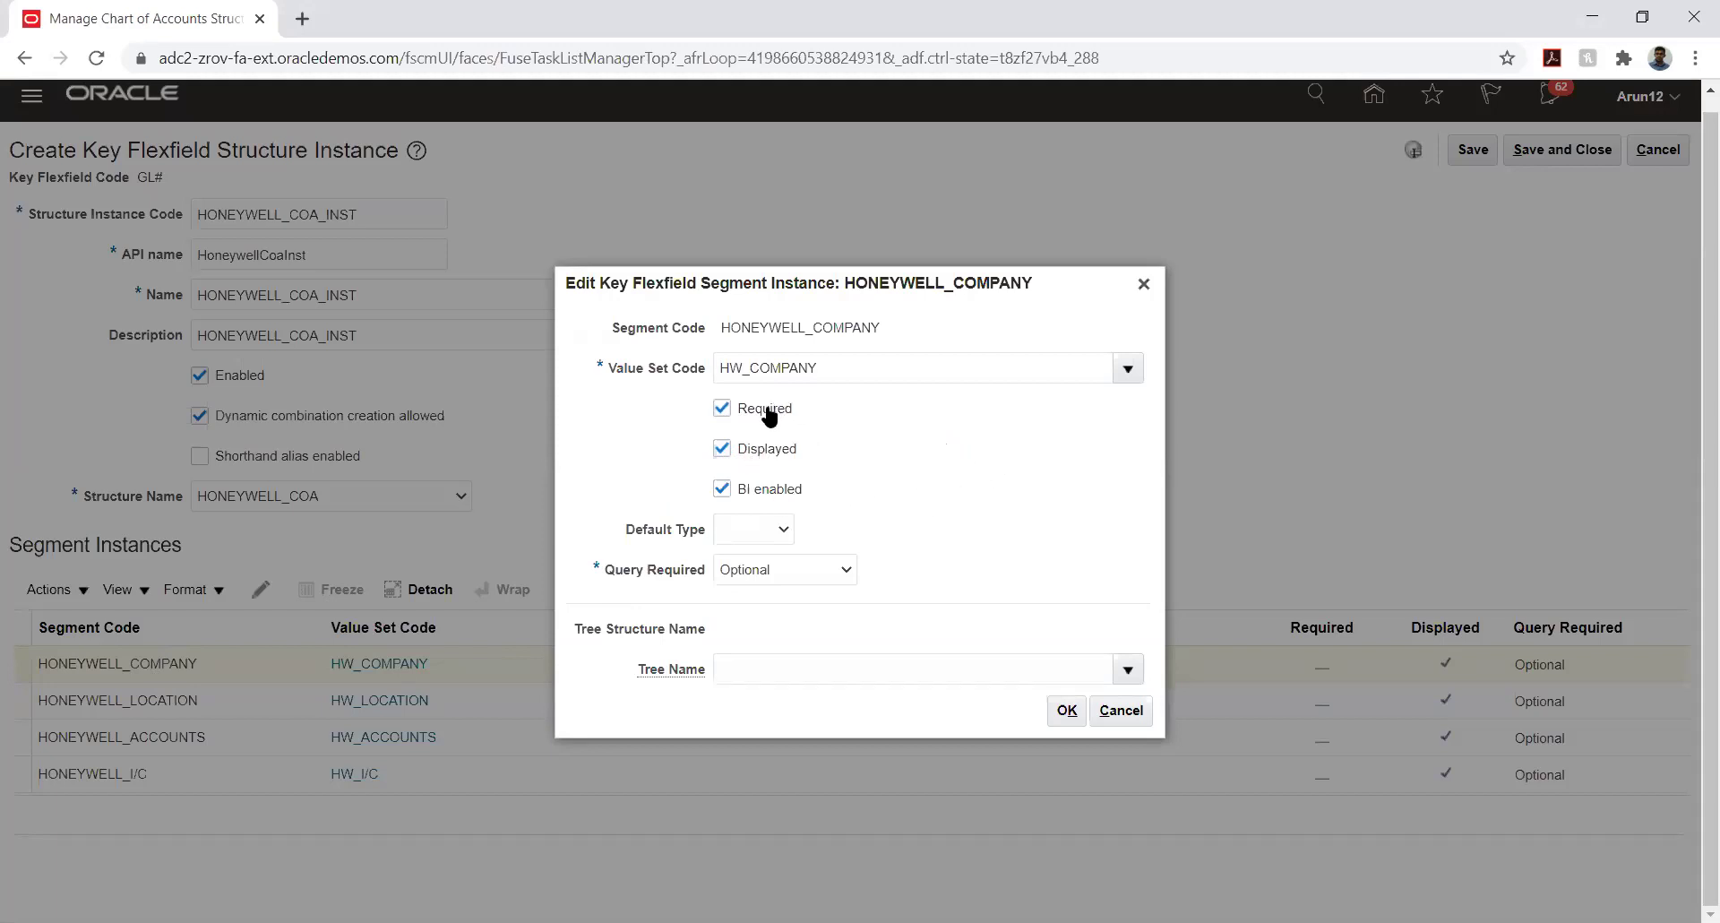
pyautogui.click(727, 529)
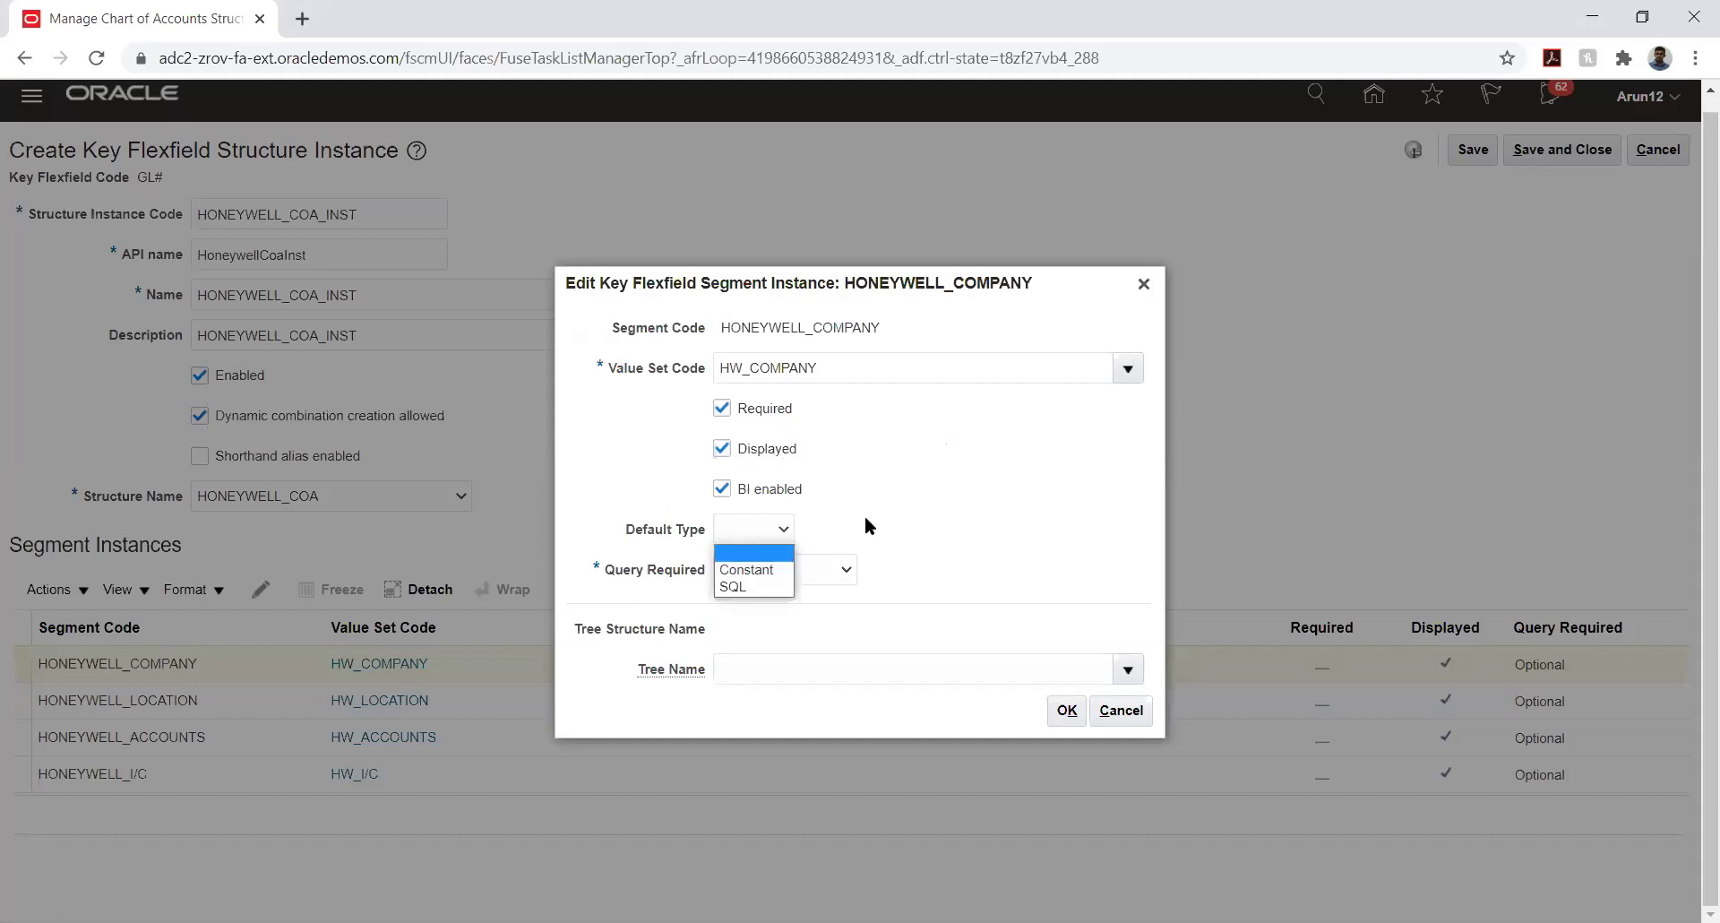
pyautogui.click(761, 569)
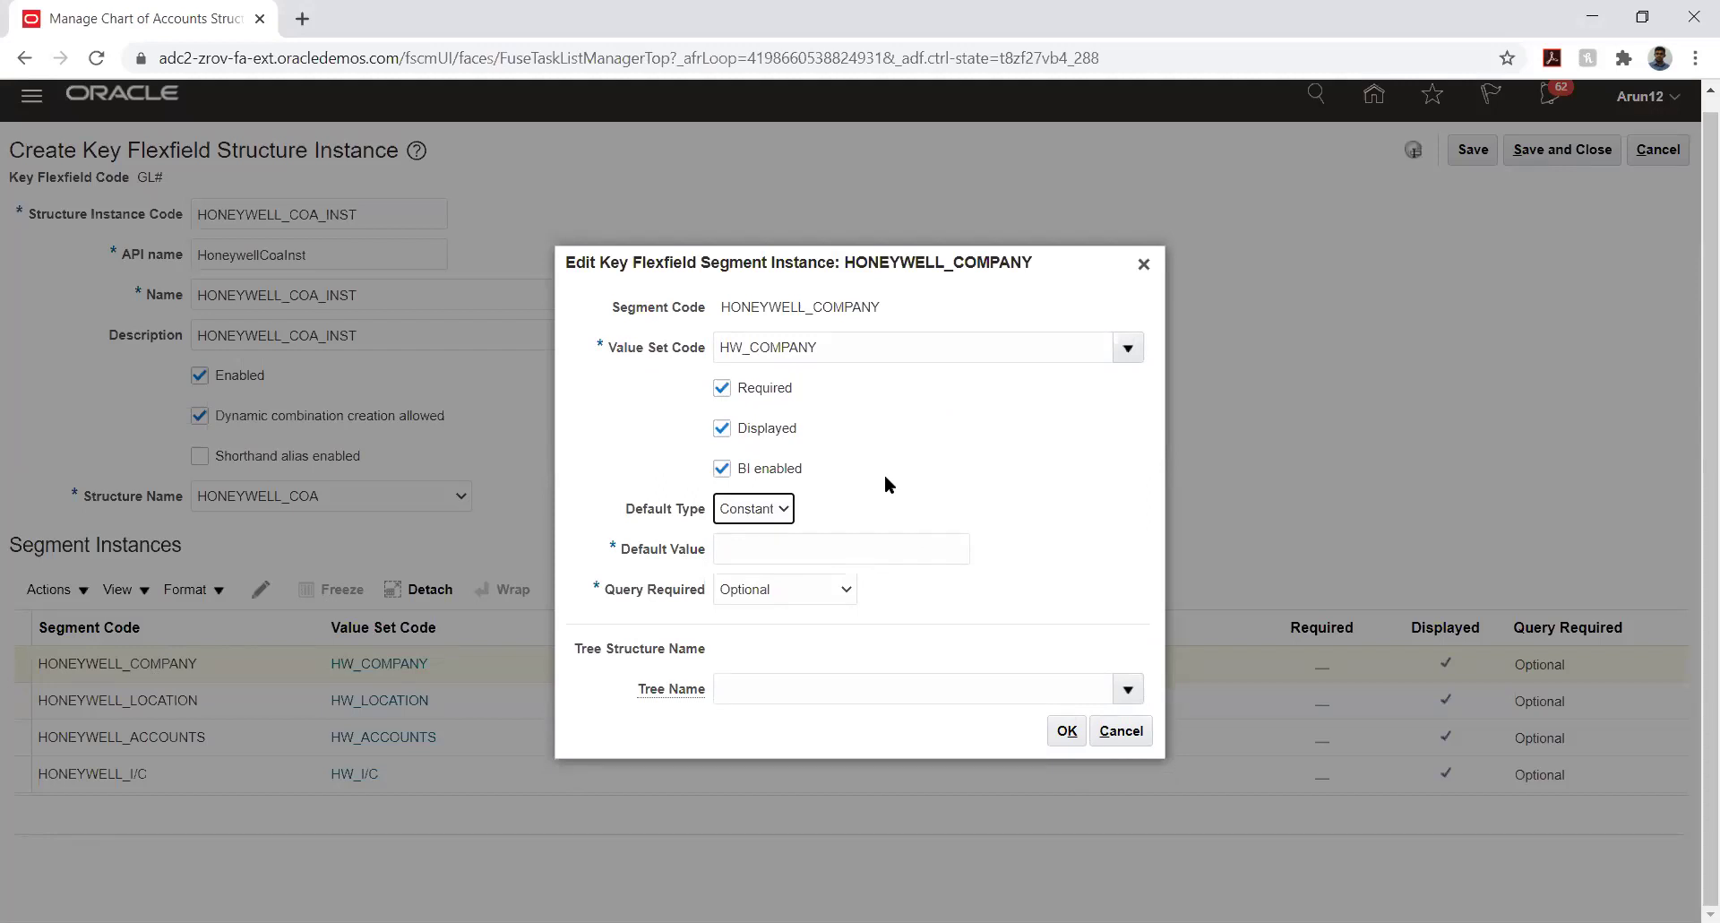
pyautogui.click(770, 518)
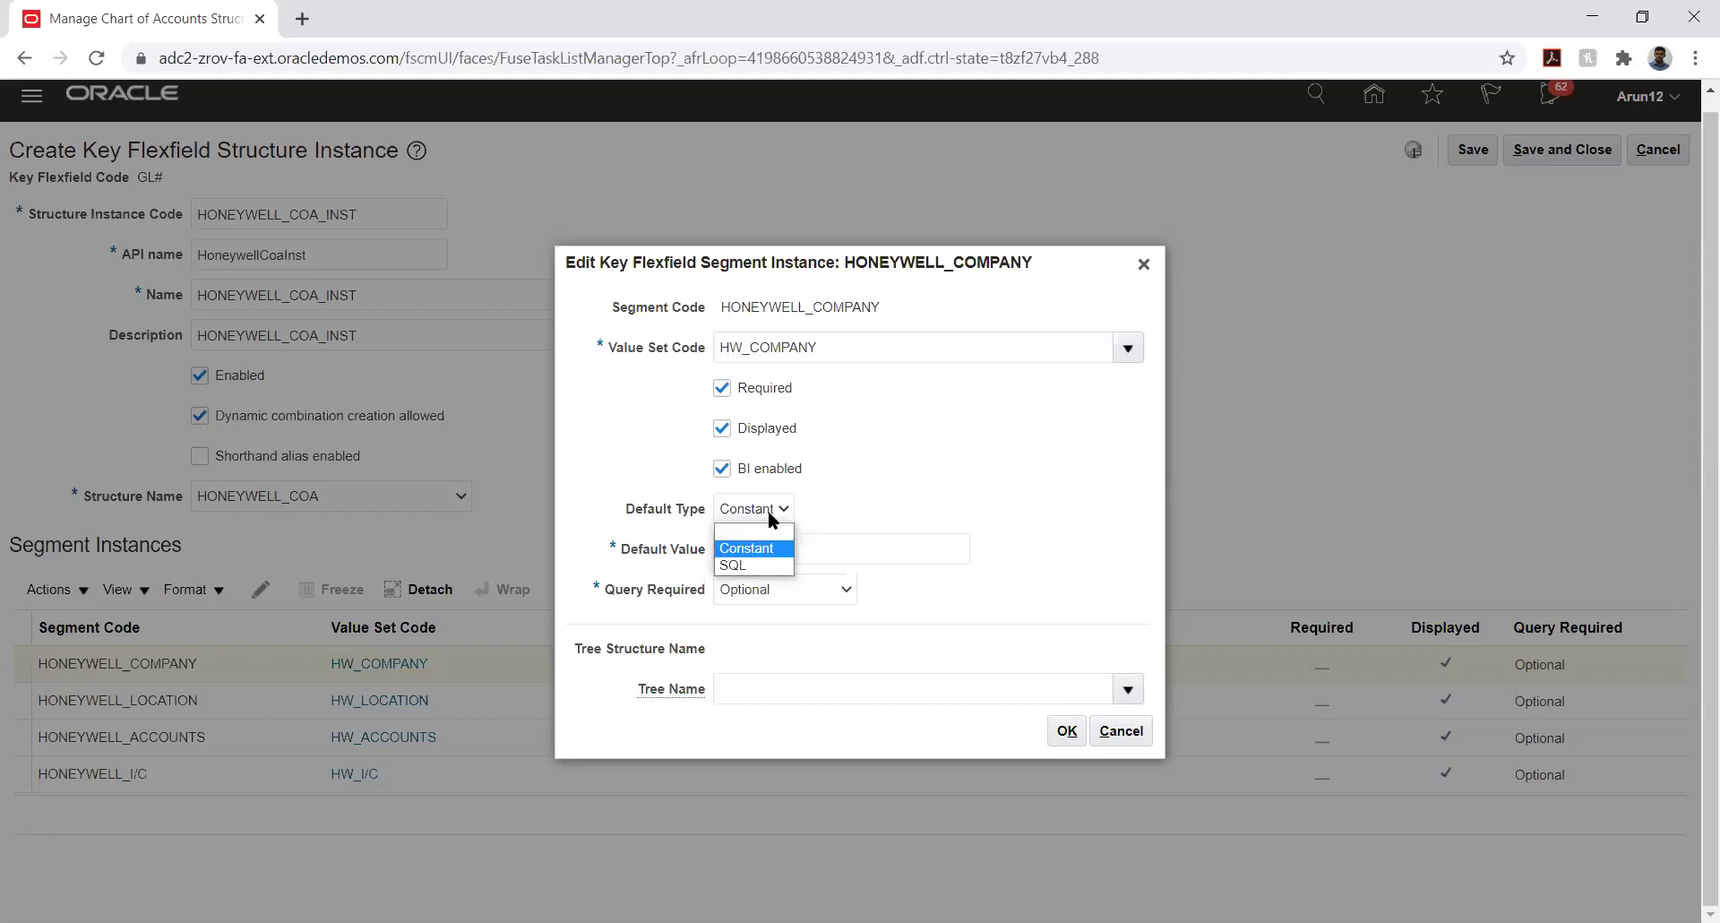
pyautogui.click(757, 532)
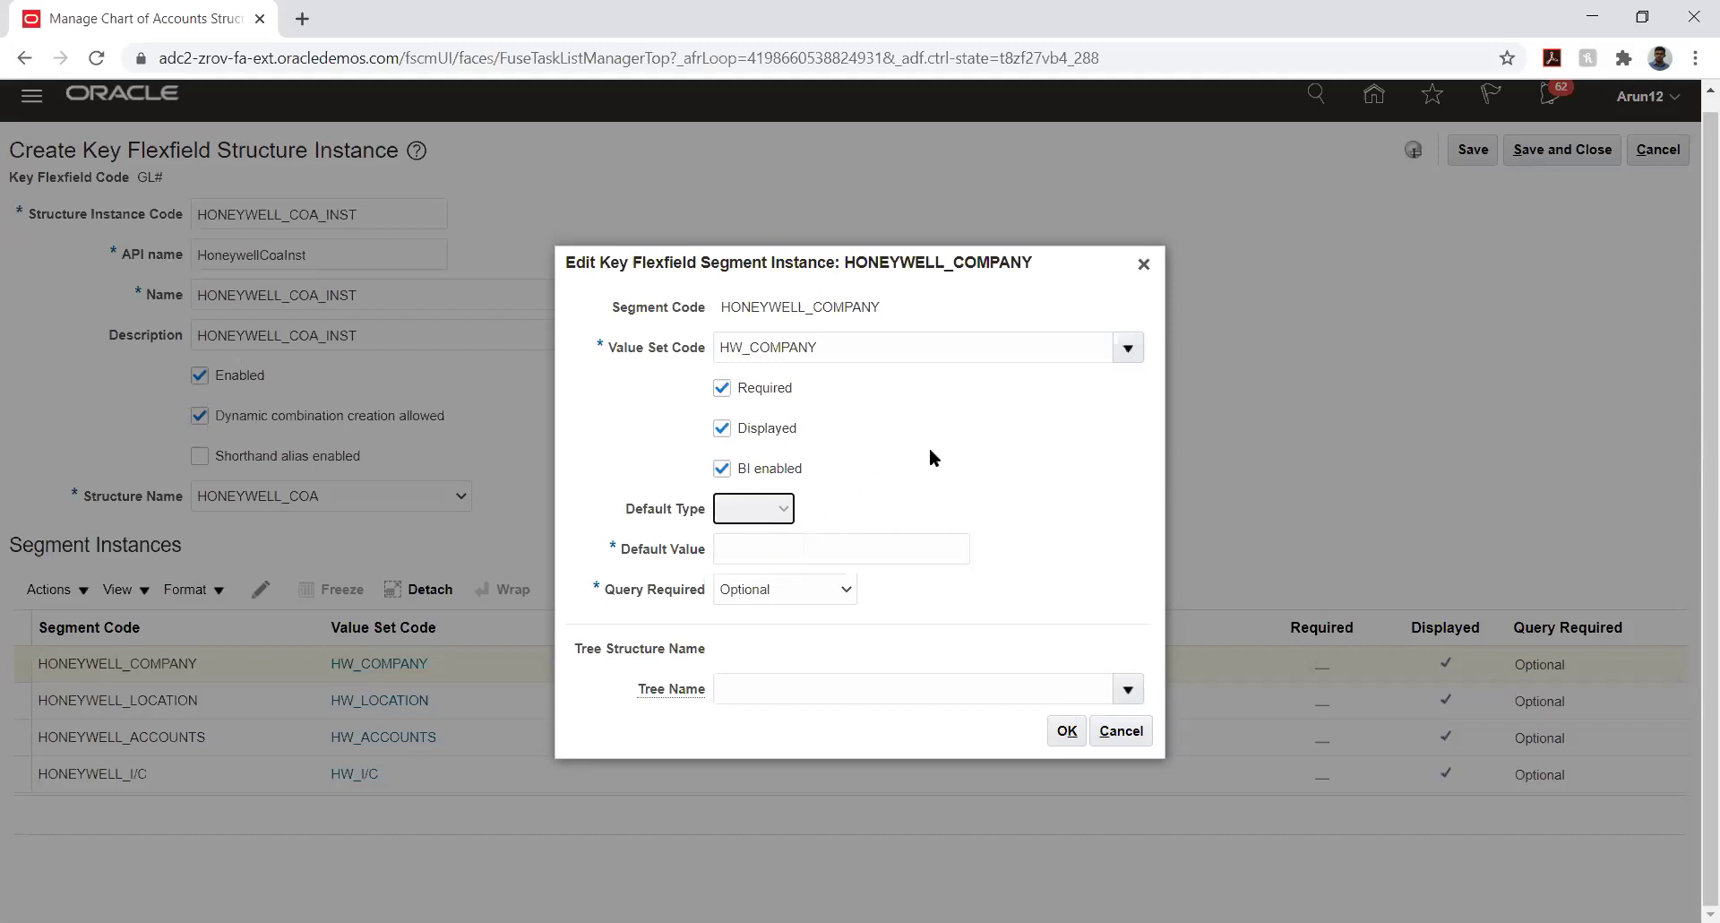
# Confirm the HONEYWELL_COMPANY segment instance and make the HONEYWELL_LOCATION segment instance required as well.
pyautogui.click(1067, 711)
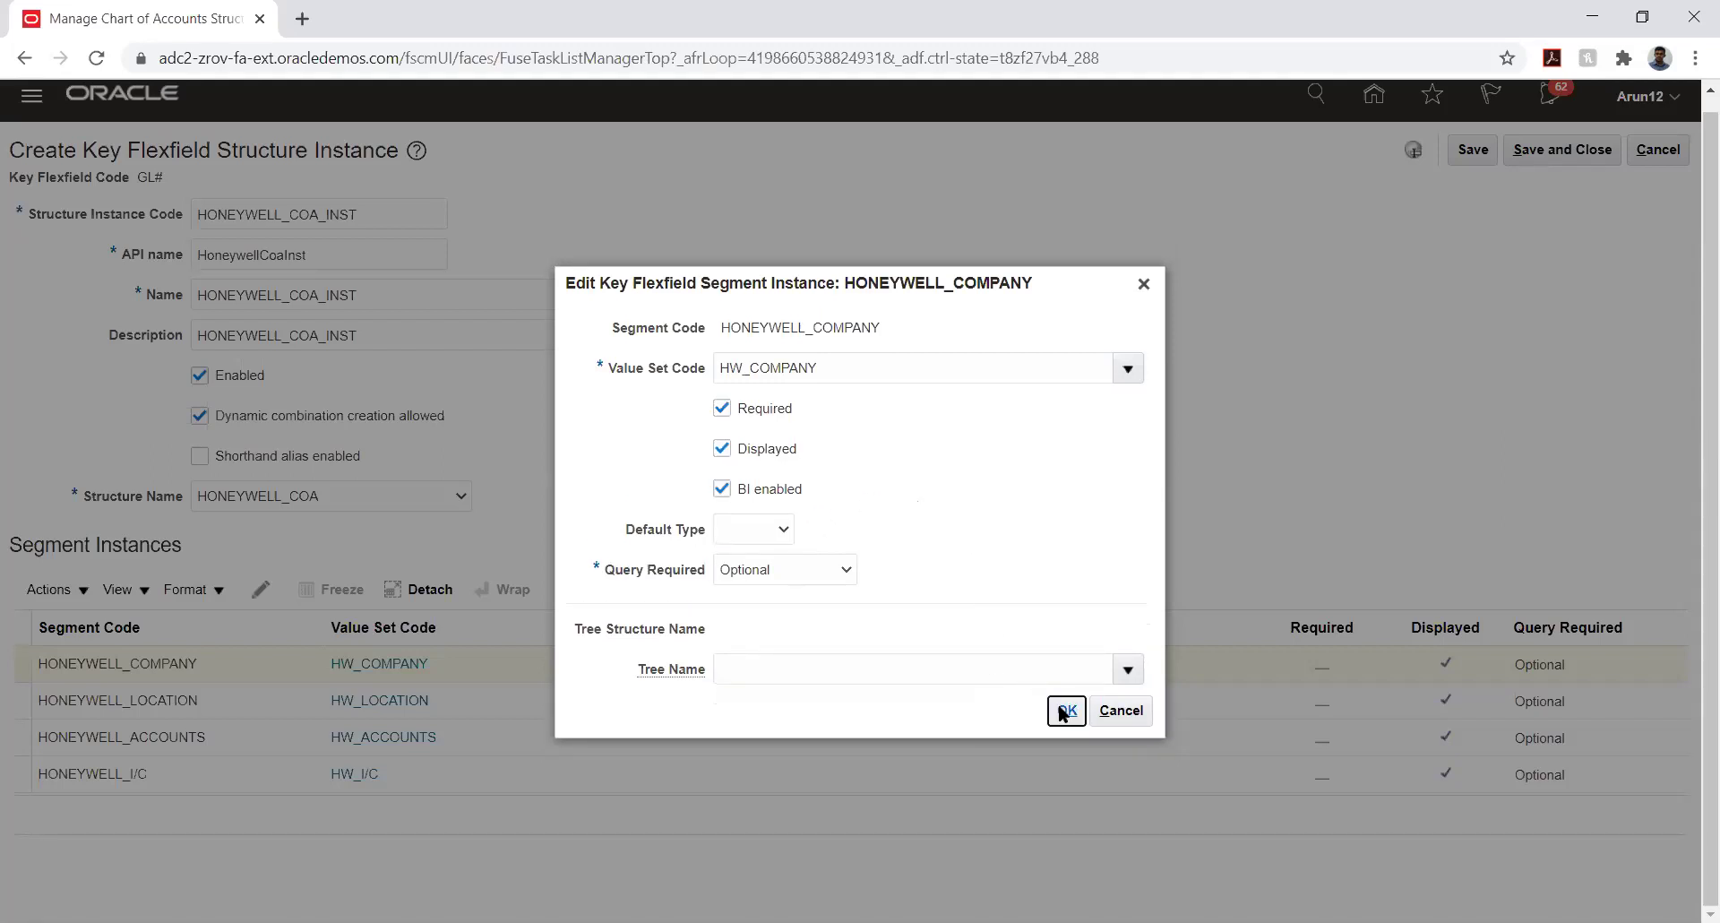
pyautogui.click(1063, 712)
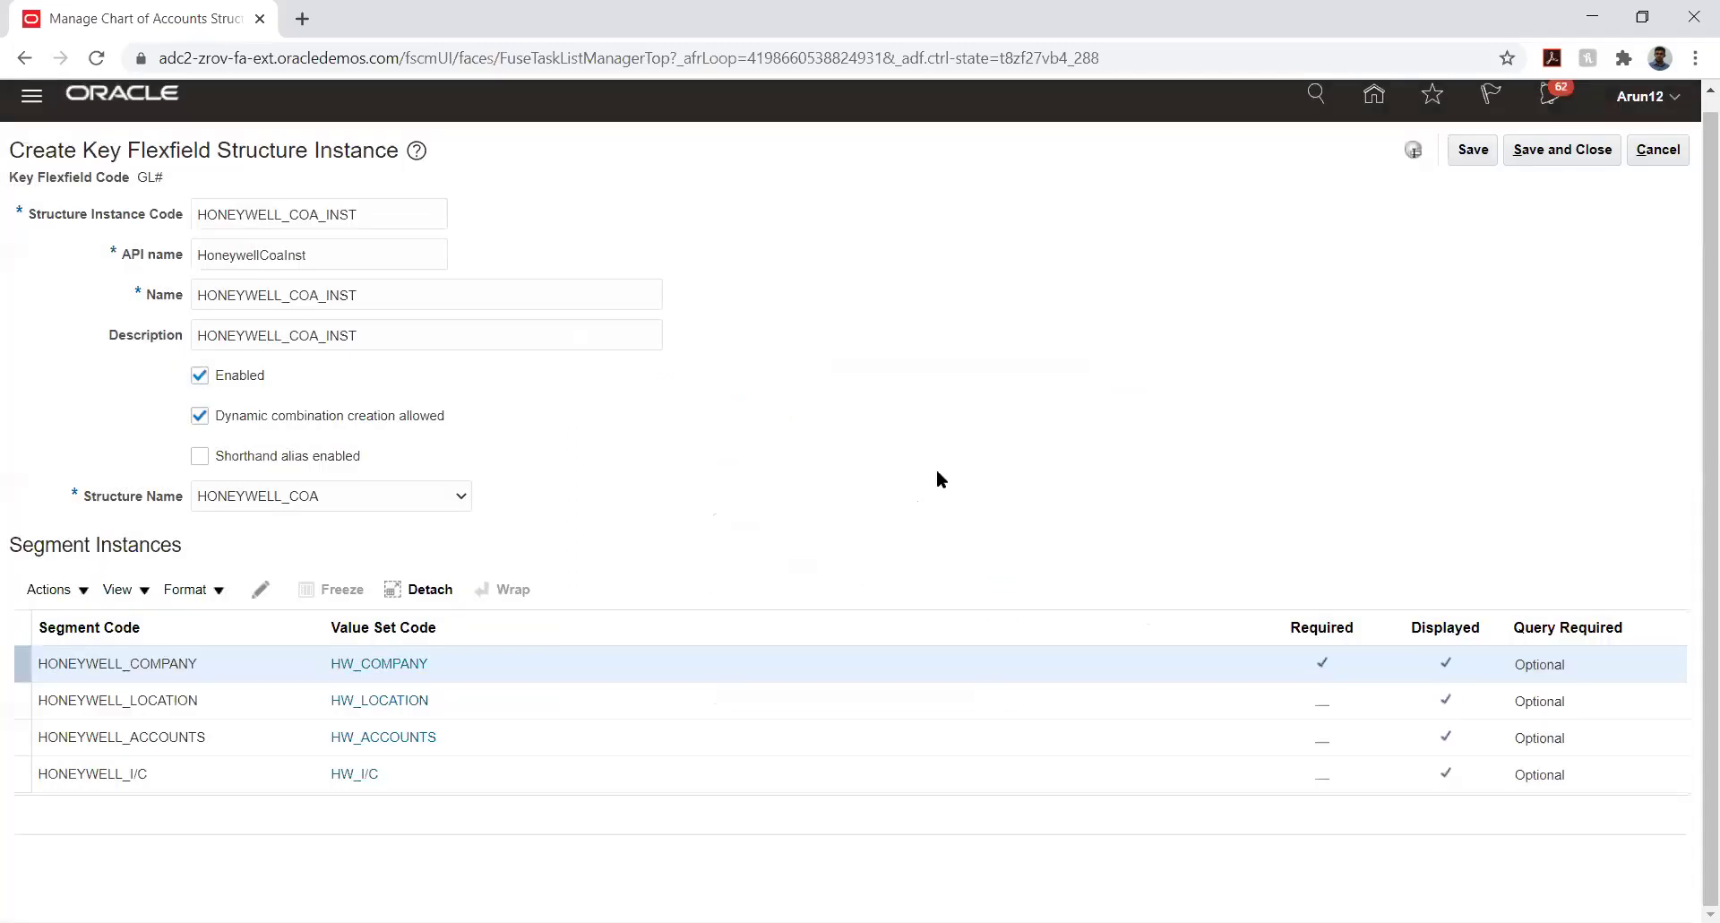
pyautogui.click(259, 698)
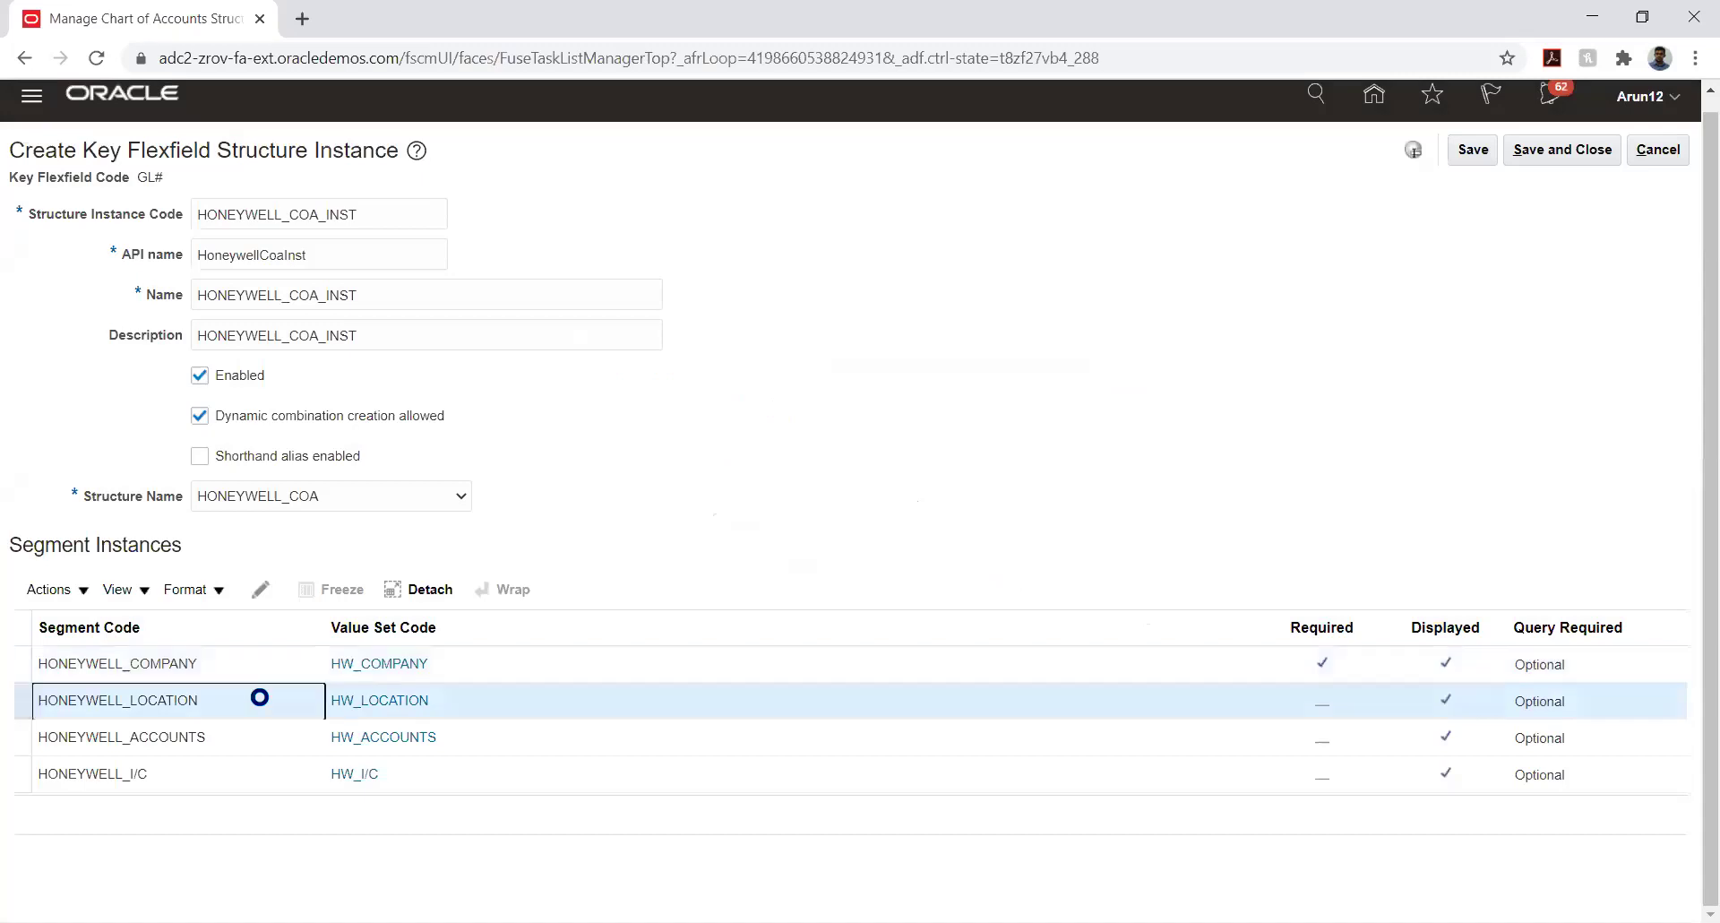
pyautogui.click(262, 590)
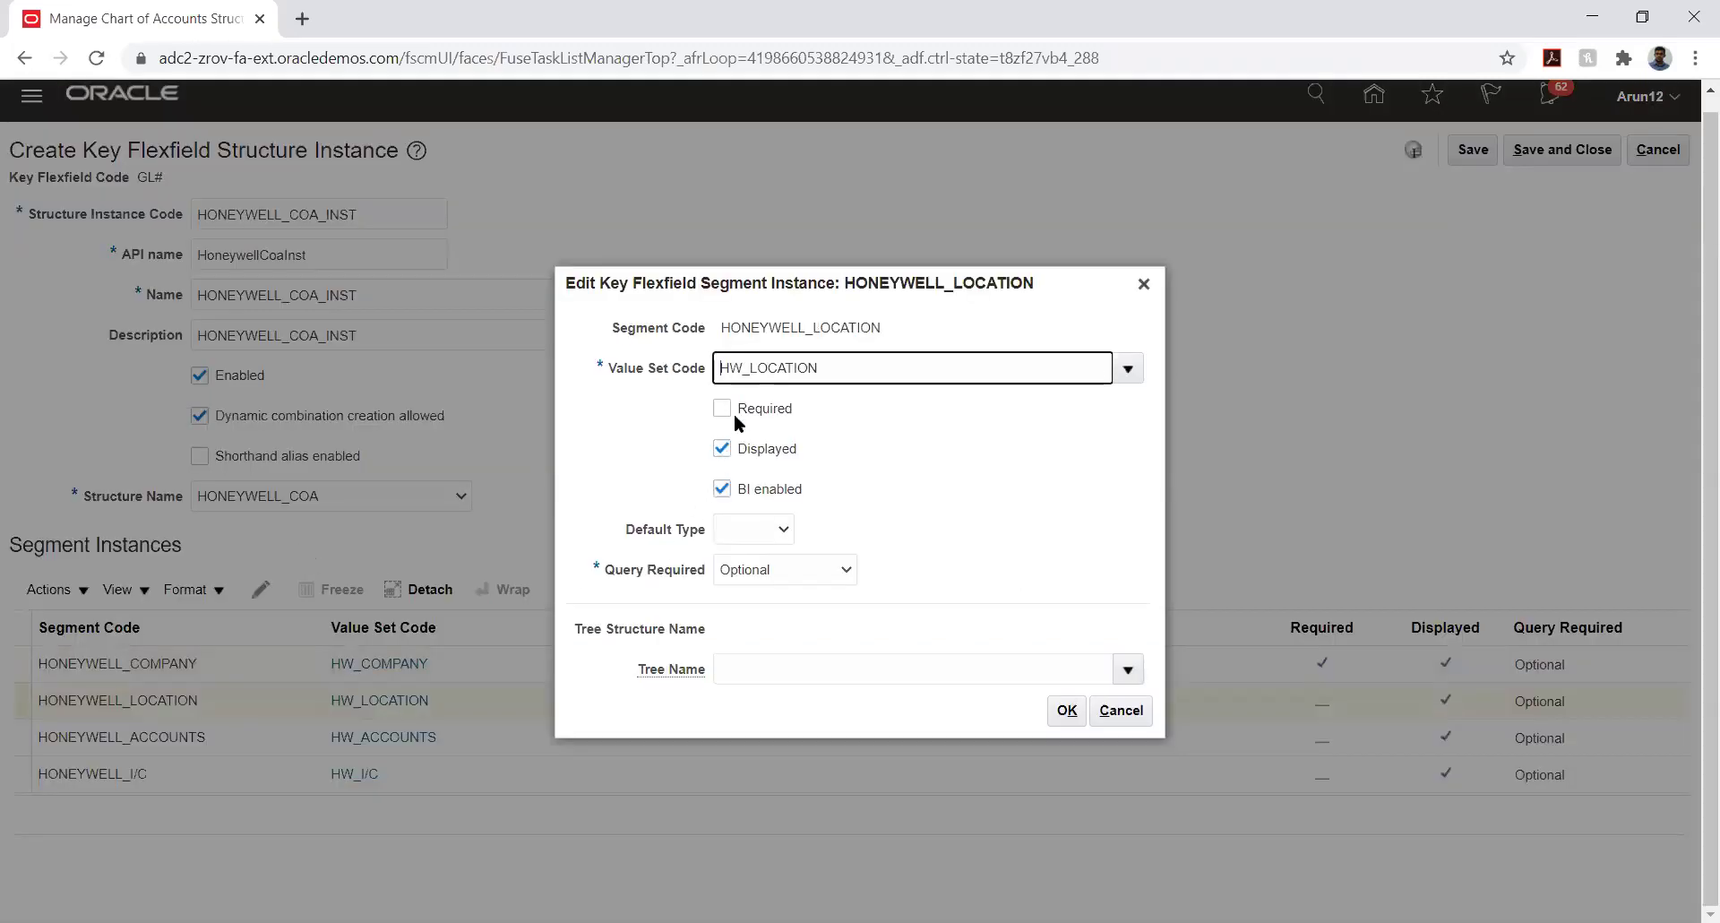
pyautogui.click(721, 410)
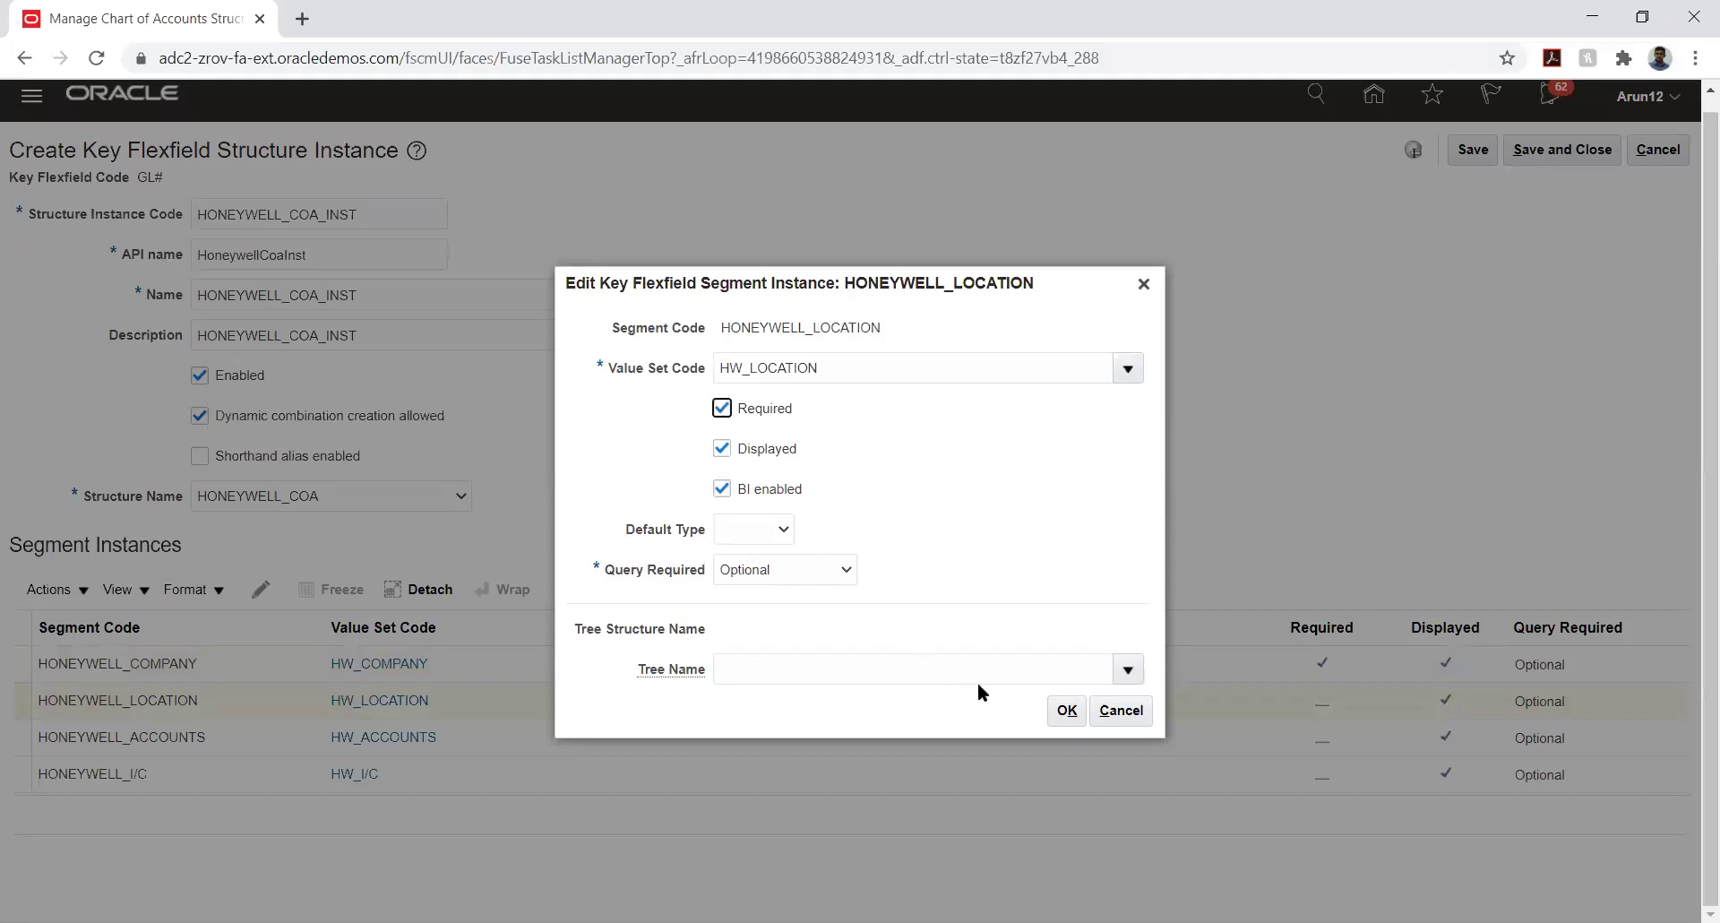
pyautogui.click(1066, 710)
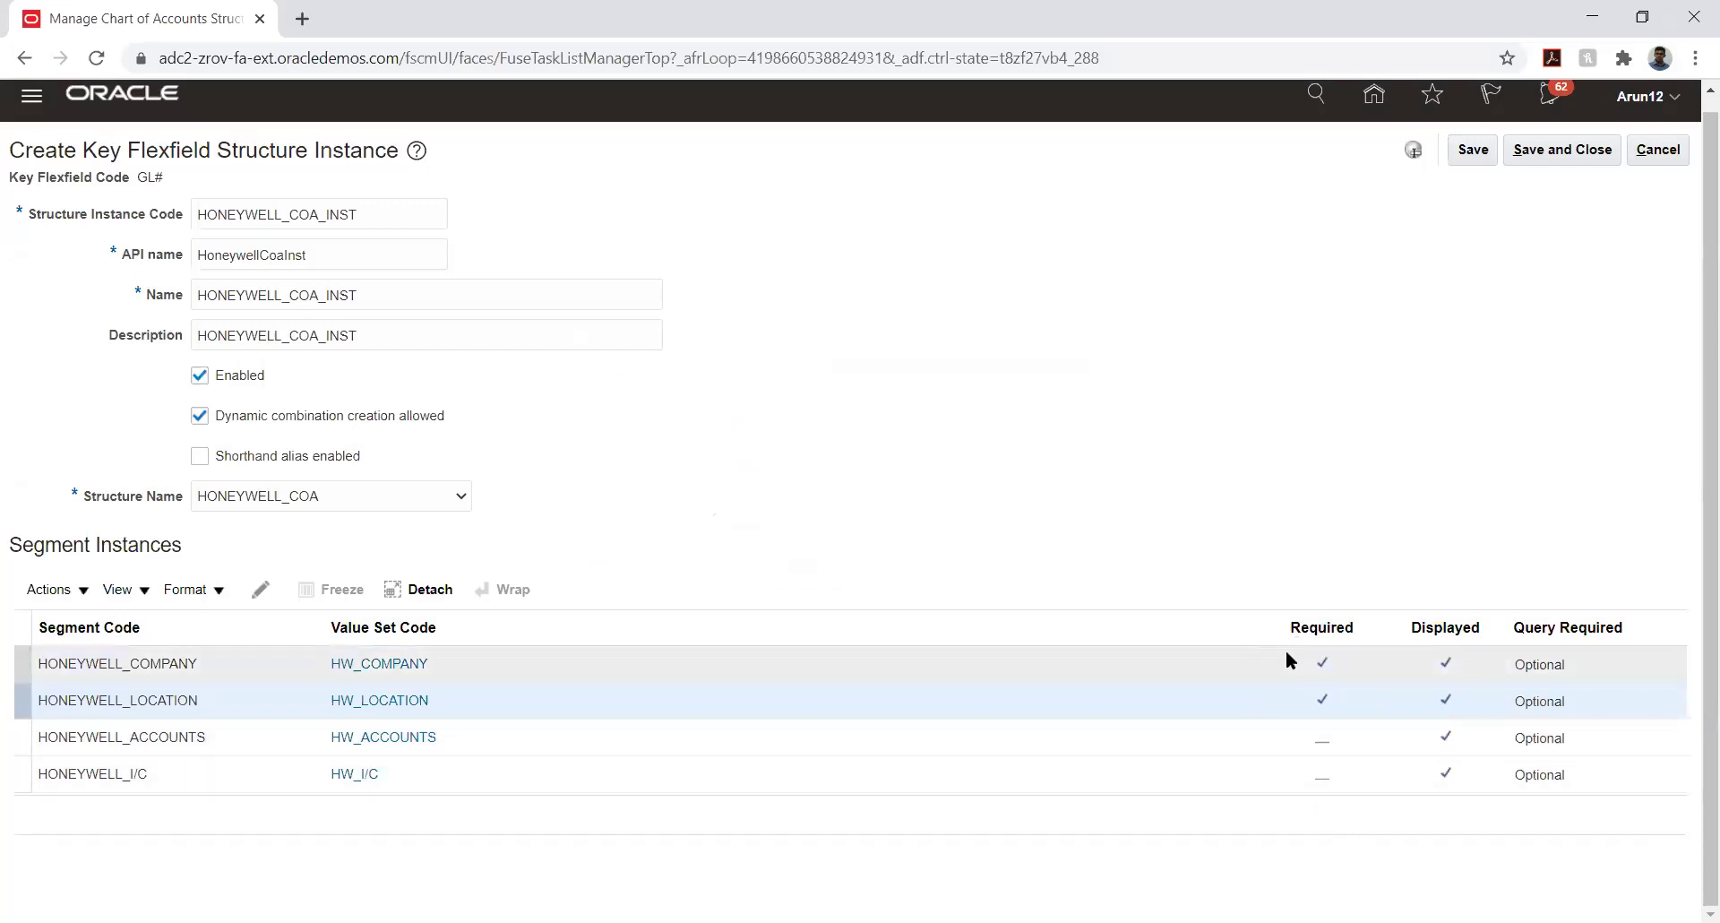
# Make the HONEYWELL_ACCOUNTS segment instance required and confirm the change.
pyautogui.click(1215, 742)
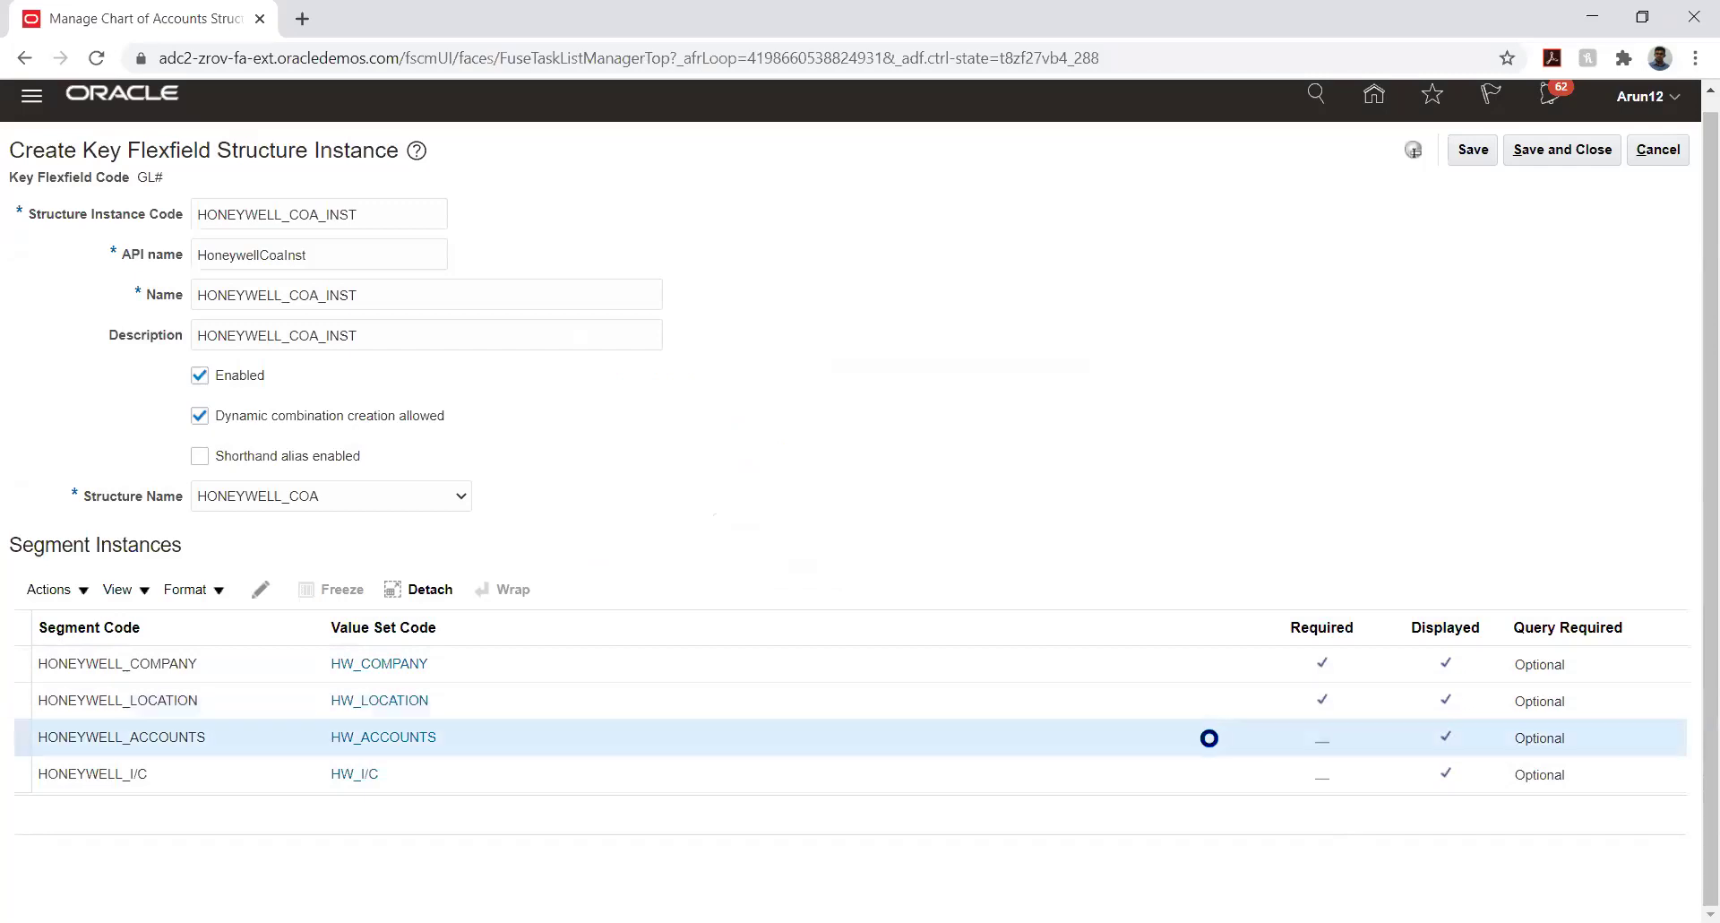
pyautogui.click(260, 589)
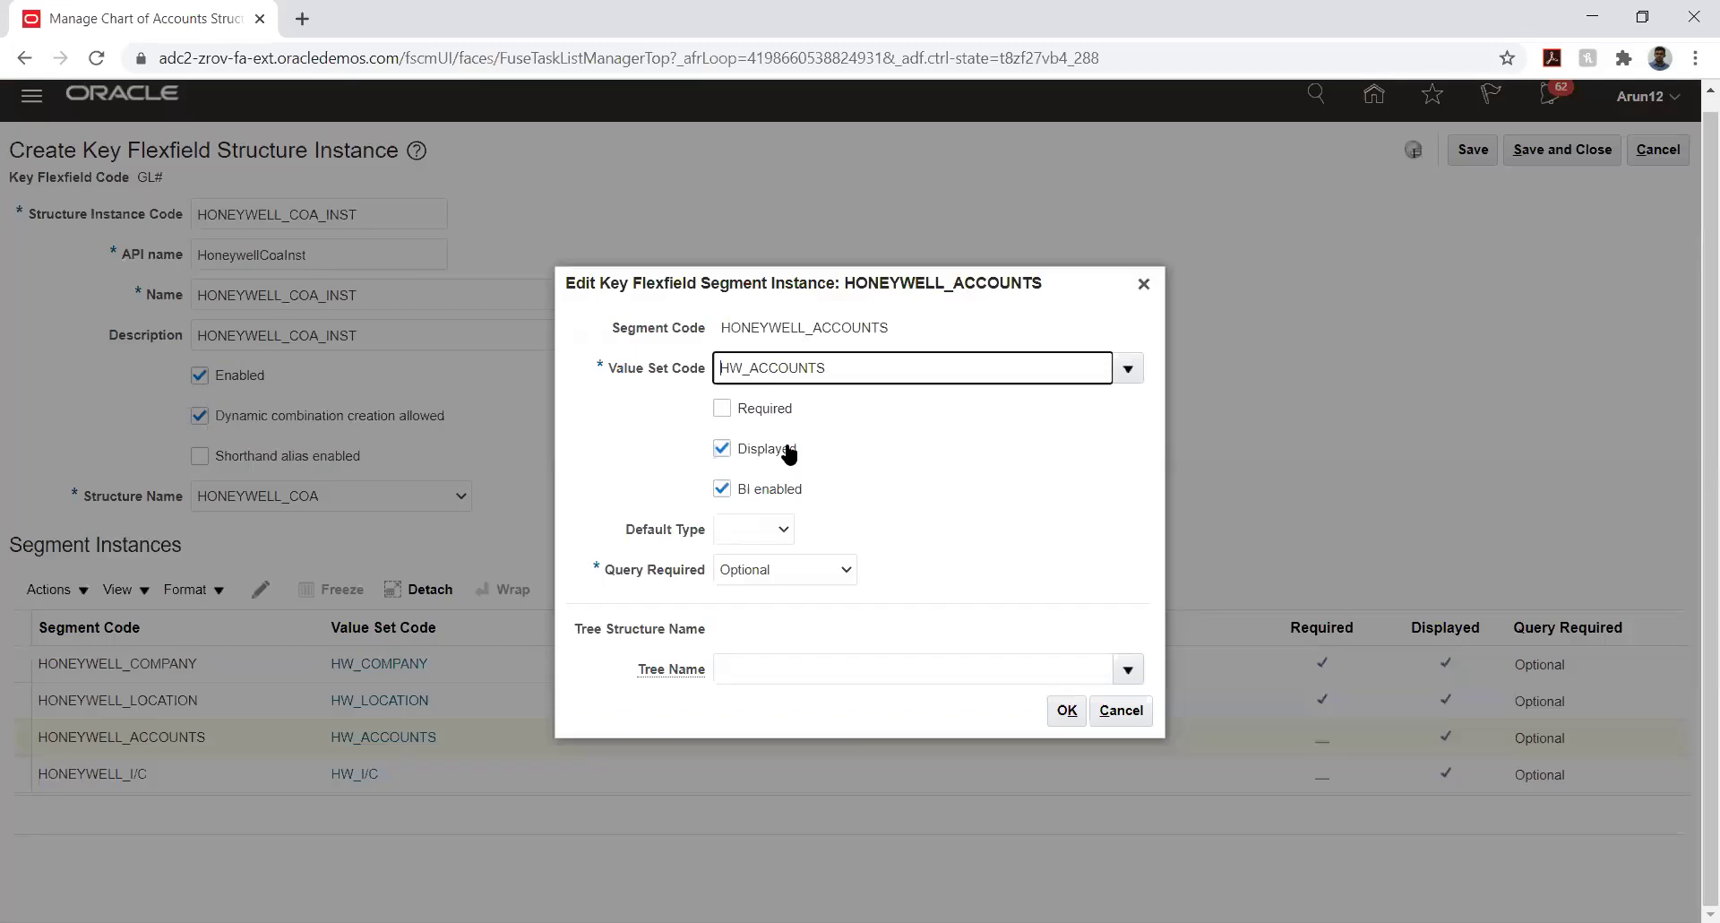
pyautogui.click(722, 408)
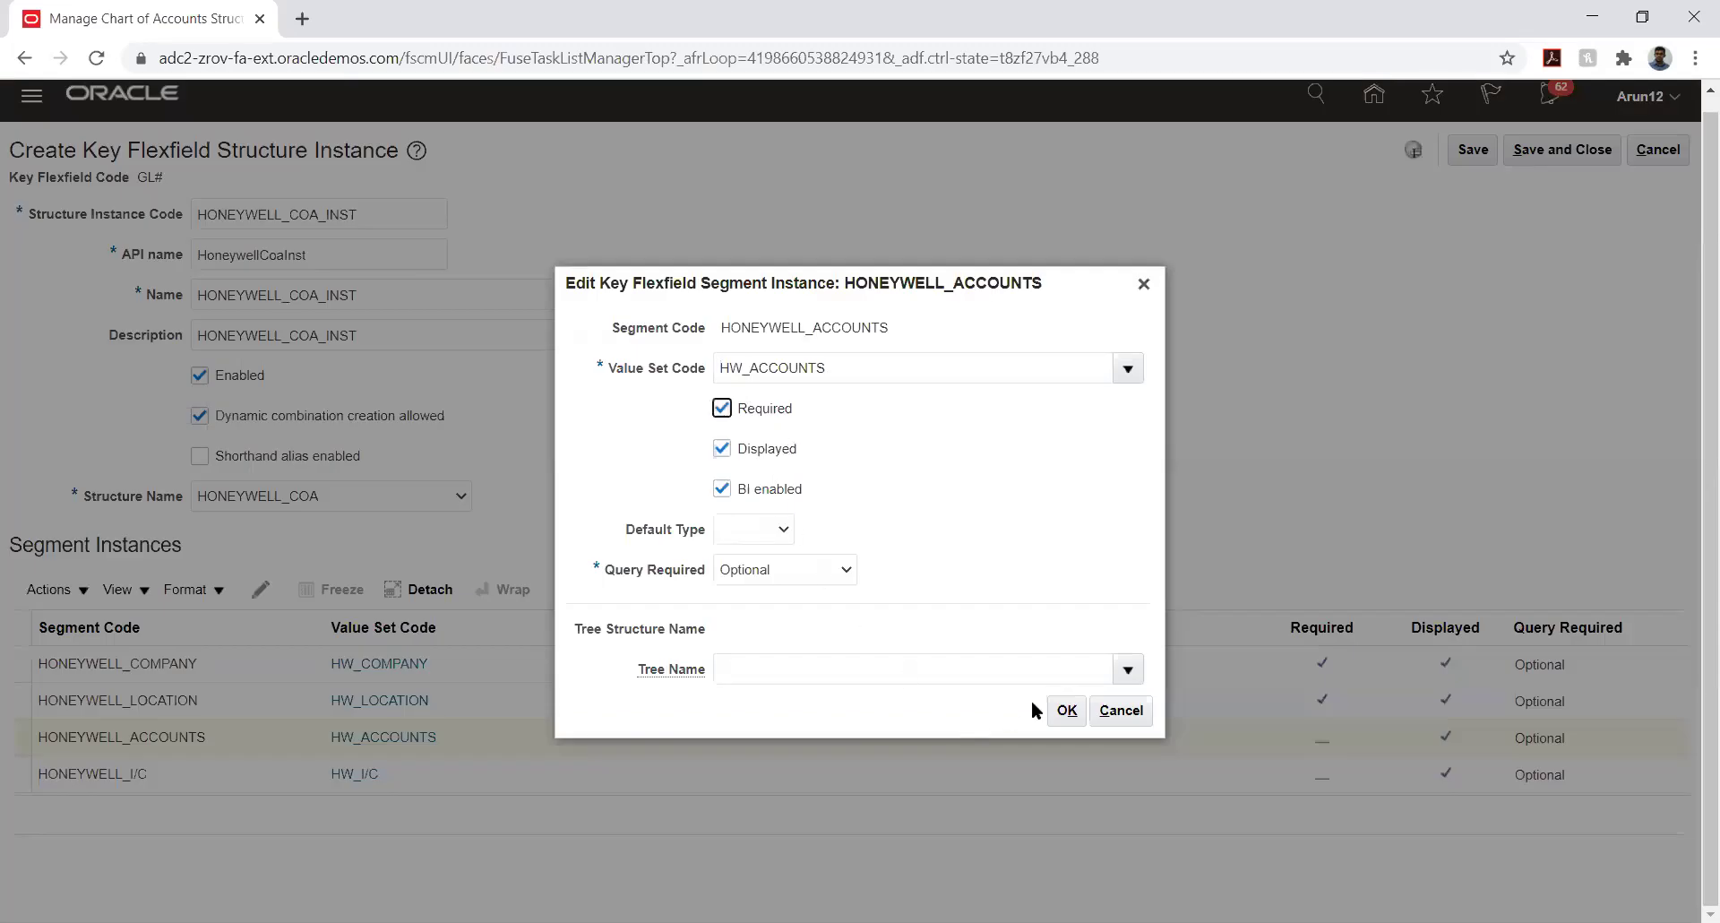
pyautogui.click(1066, 712)
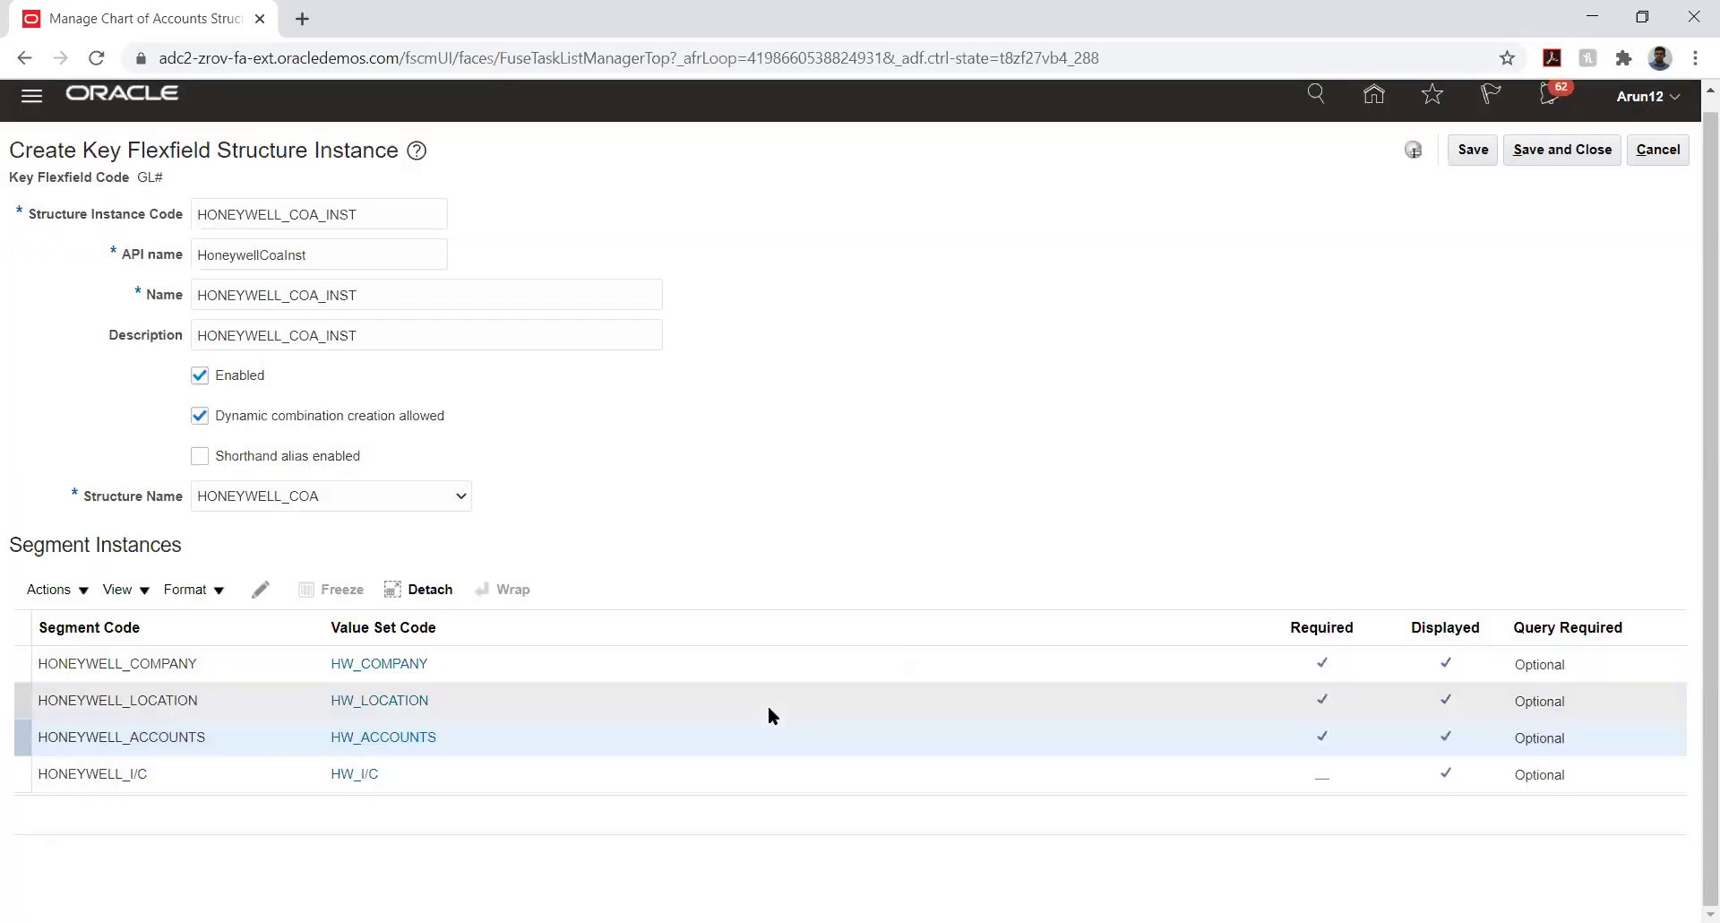
# Make the HONEYWELL_I/C segment instance required, and save and close the structure instance, returning to the chart of accounts structures.
pyautogui.click(455, 767)
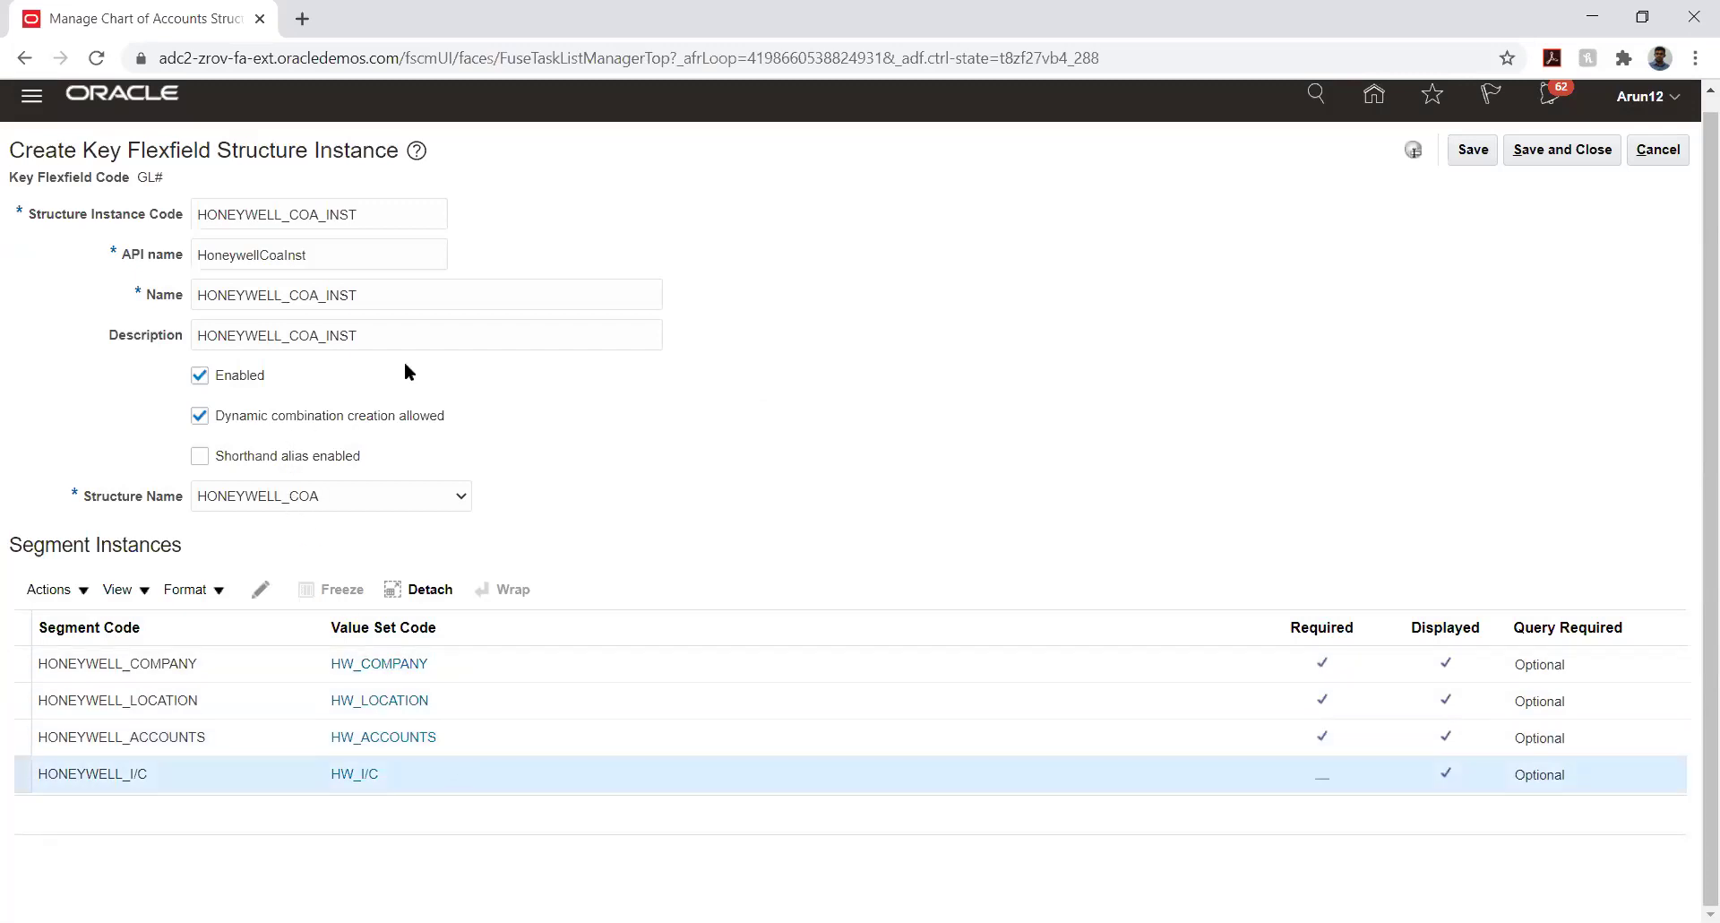
pyautogui.click(261, 589)
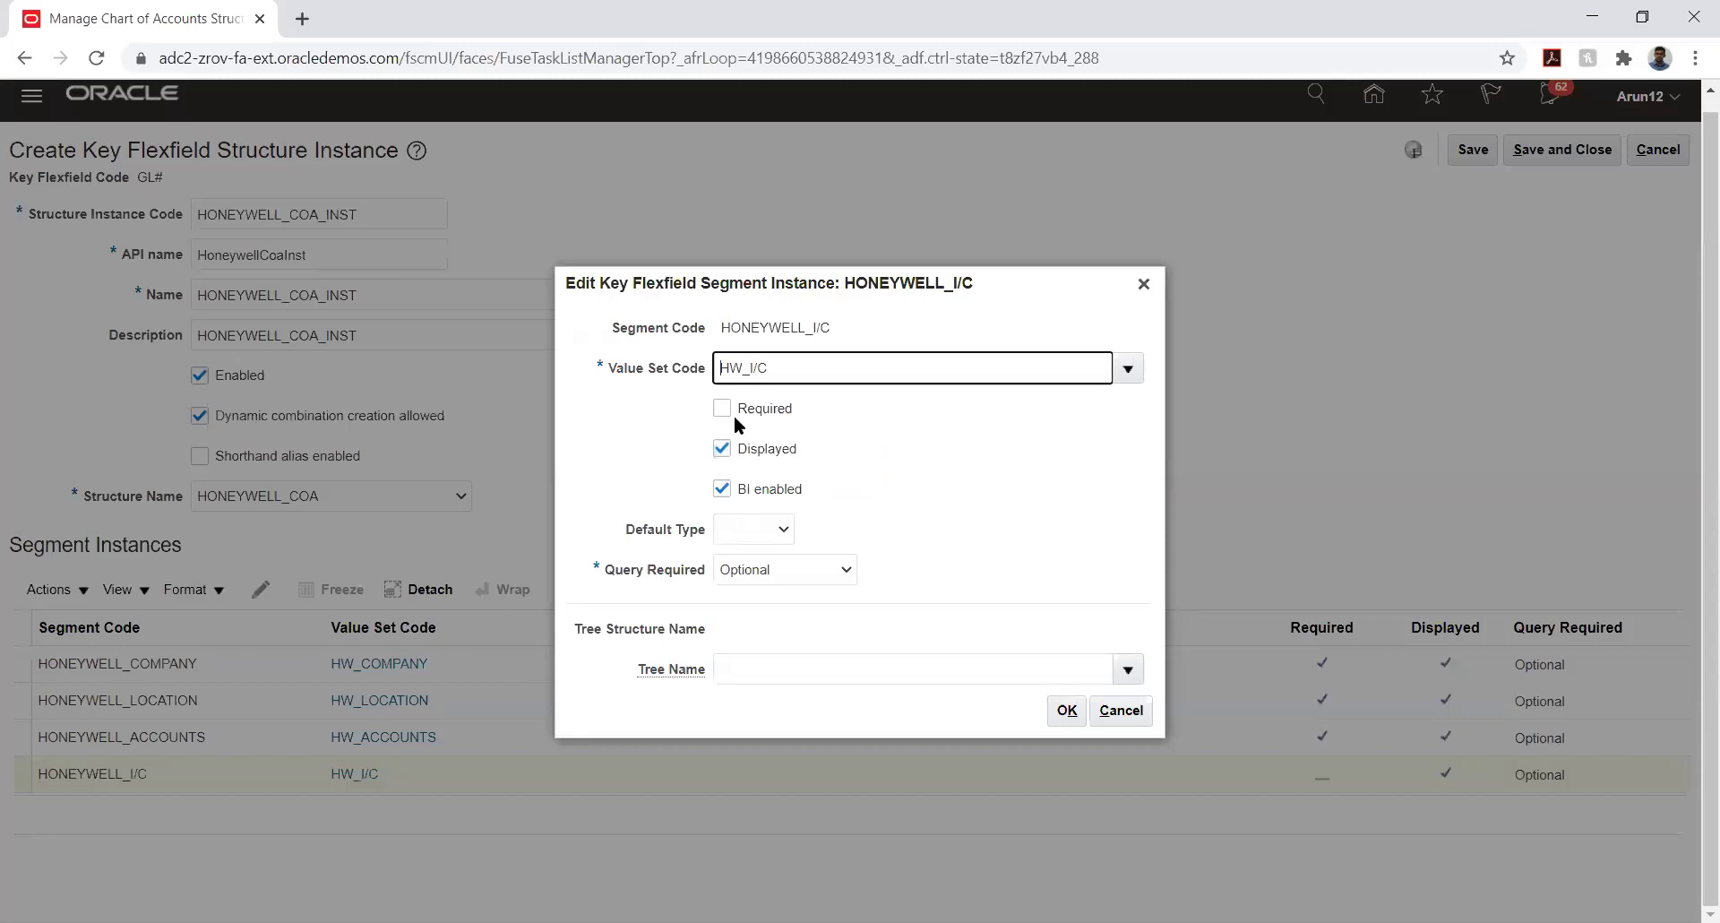
pyautogui.click(722, 409)
pyautogui.click(1058, 710)
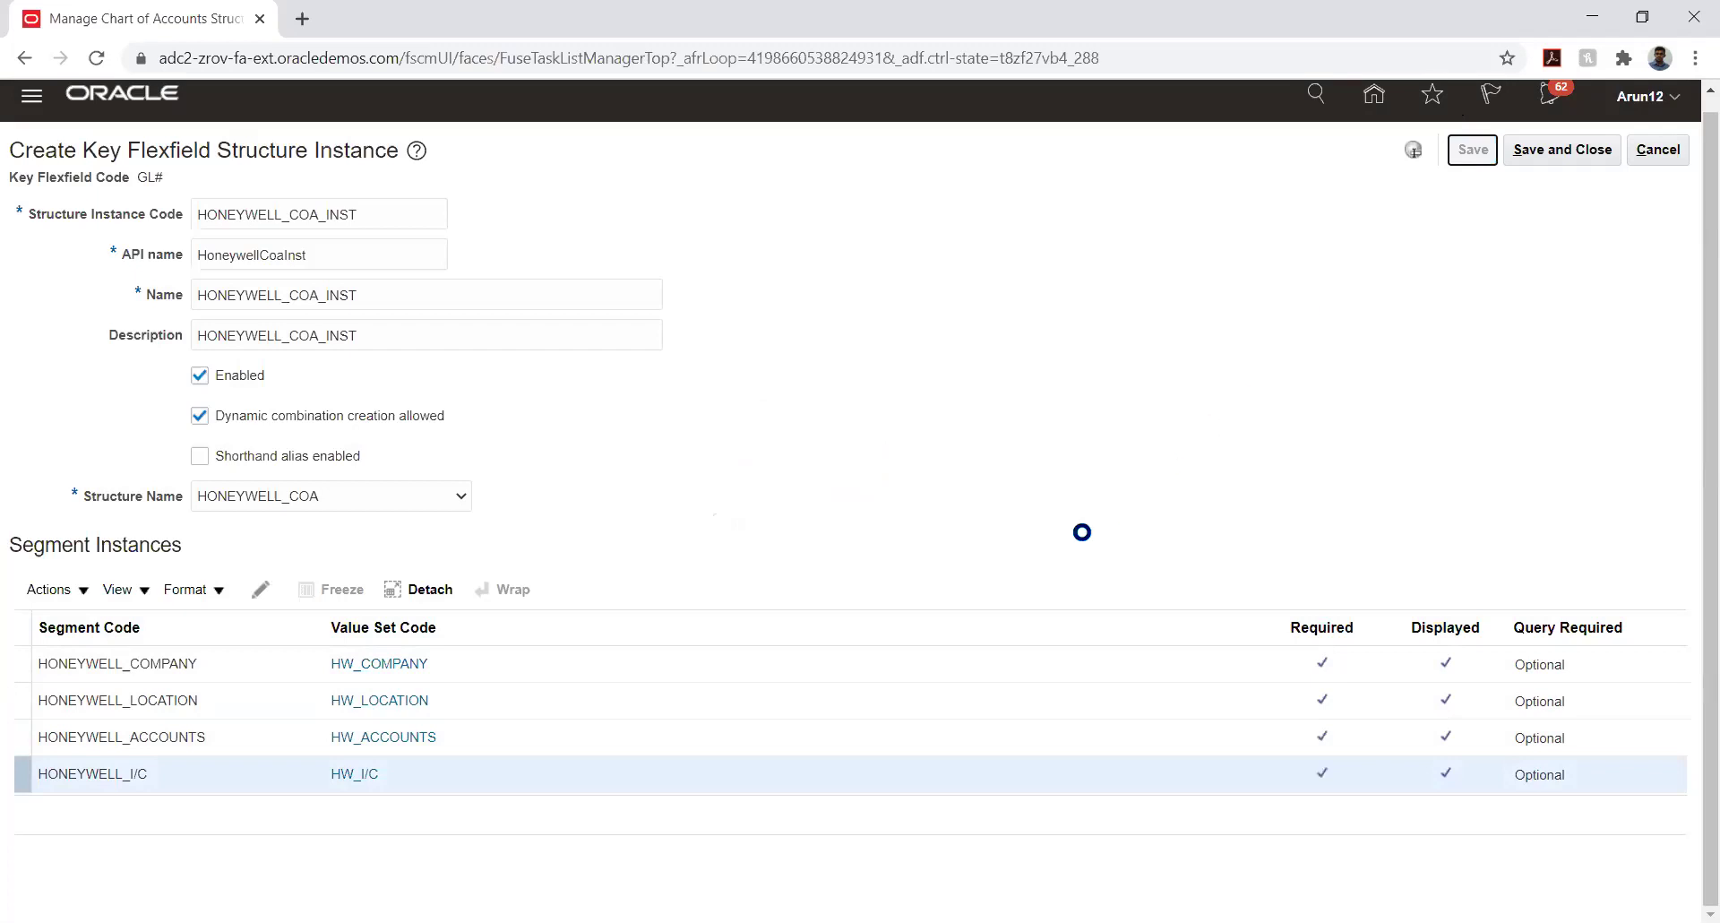
pyautogui.click(1550, 154)
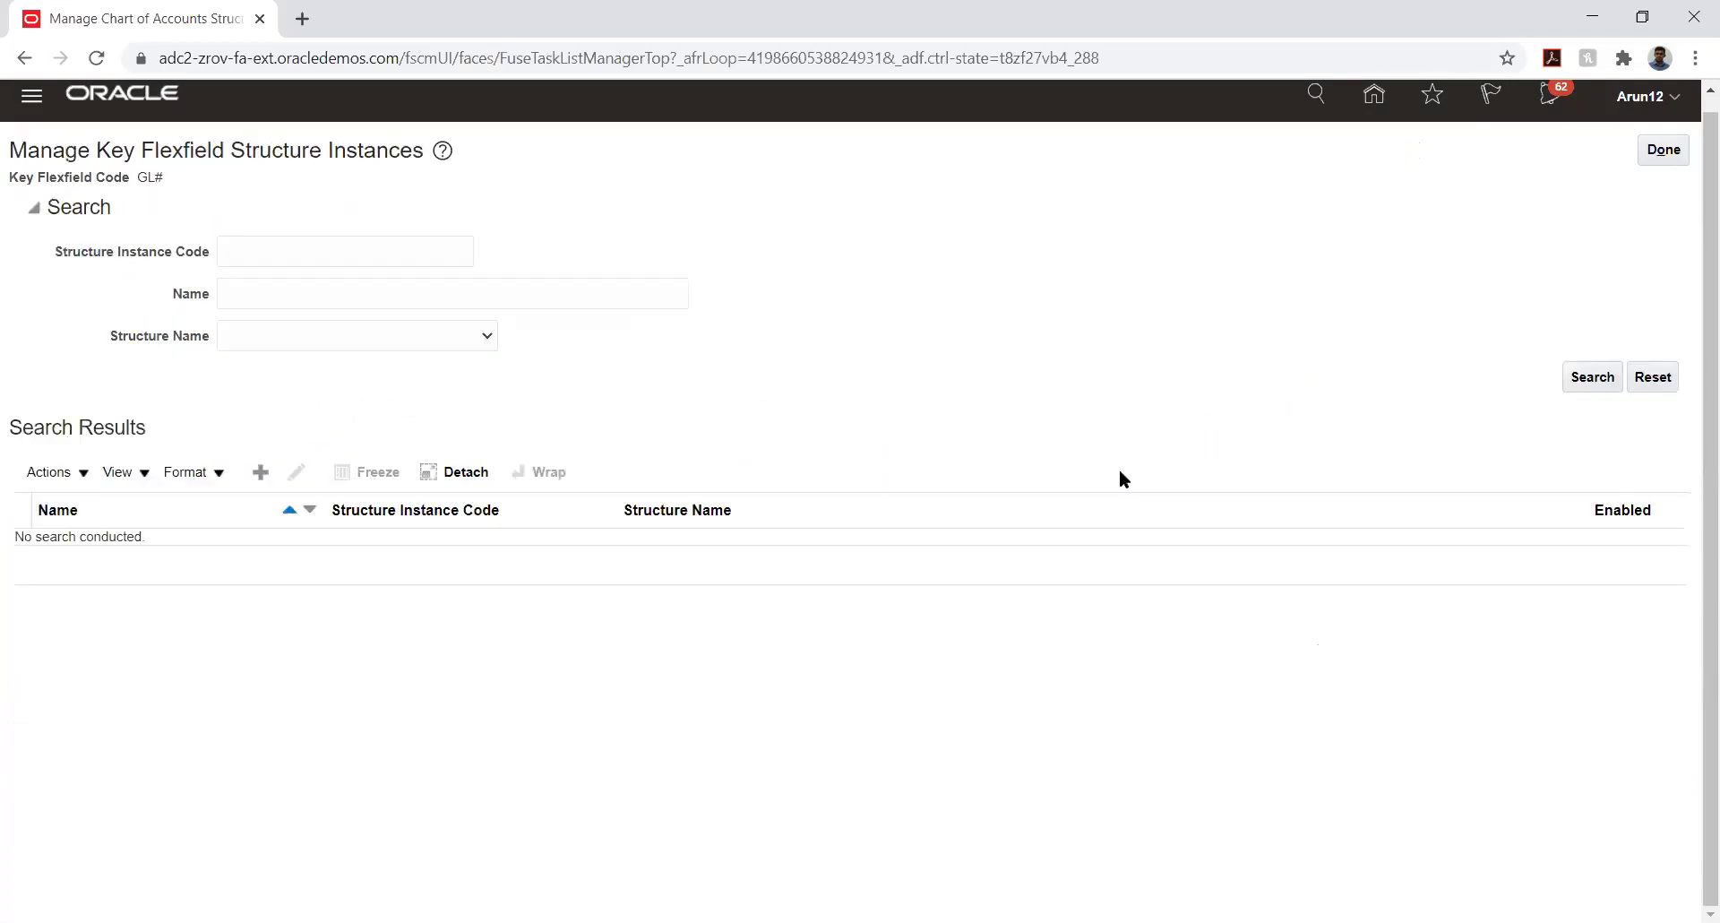
pyautogui.click(1663, 150)
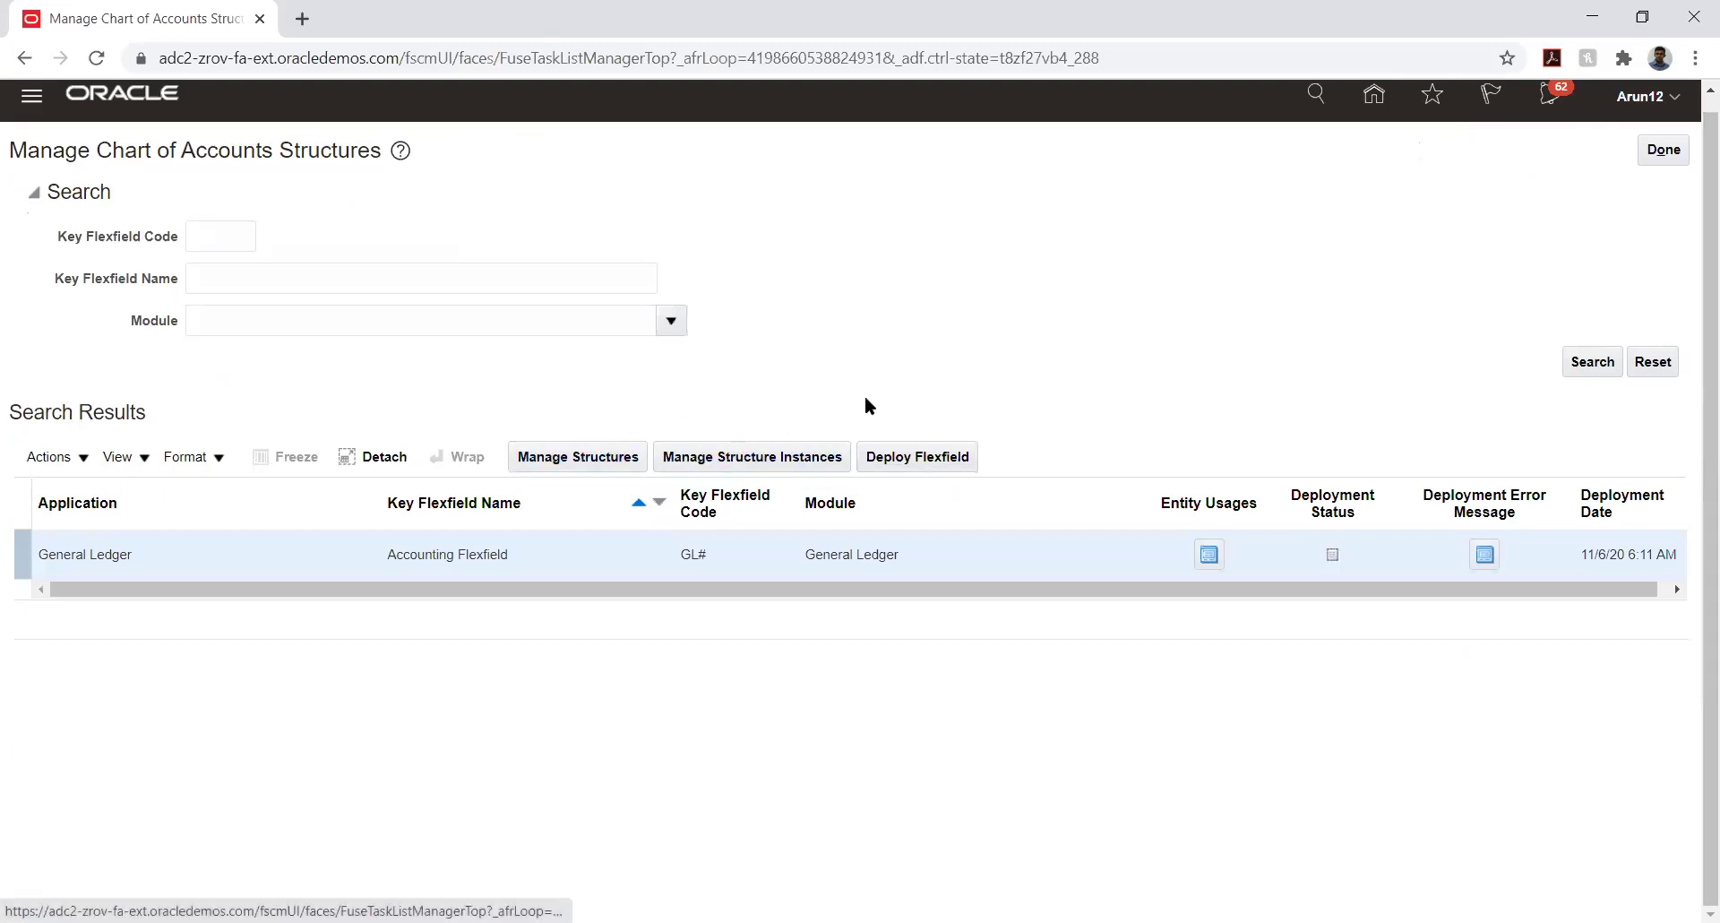
# Deploy the General Ledger Accounting Flexfield, expand its metadata validation details, and finish managing the chart of accounts structures.
pyautogui.click(902, 459)
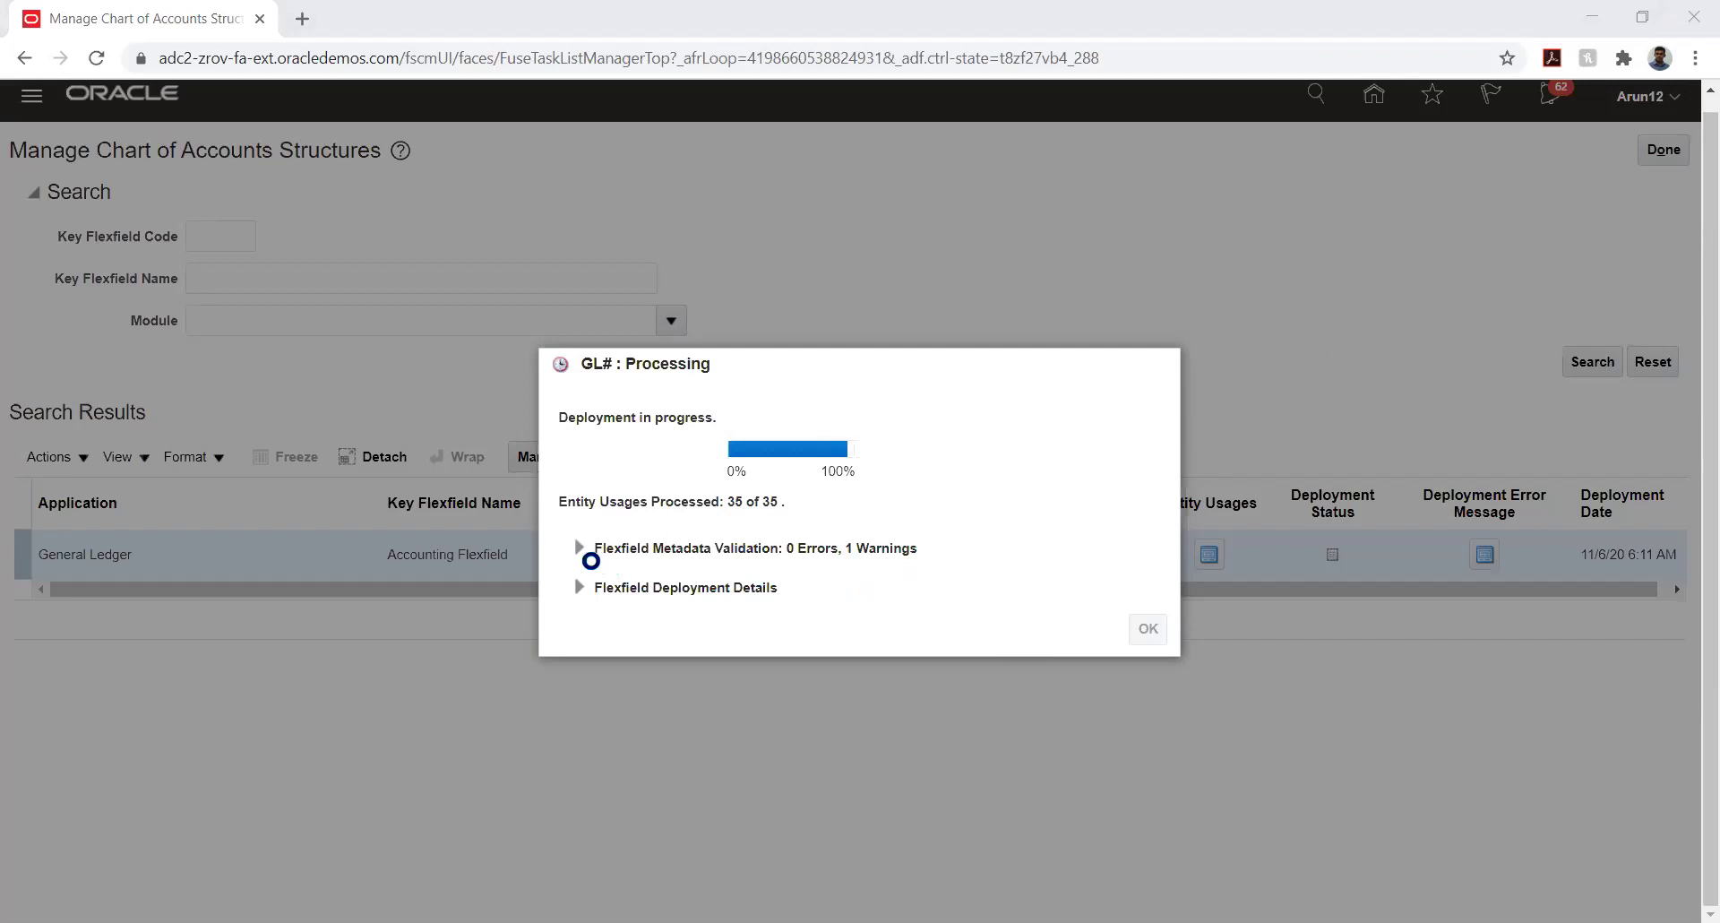
pyautogui.click(580, 549)
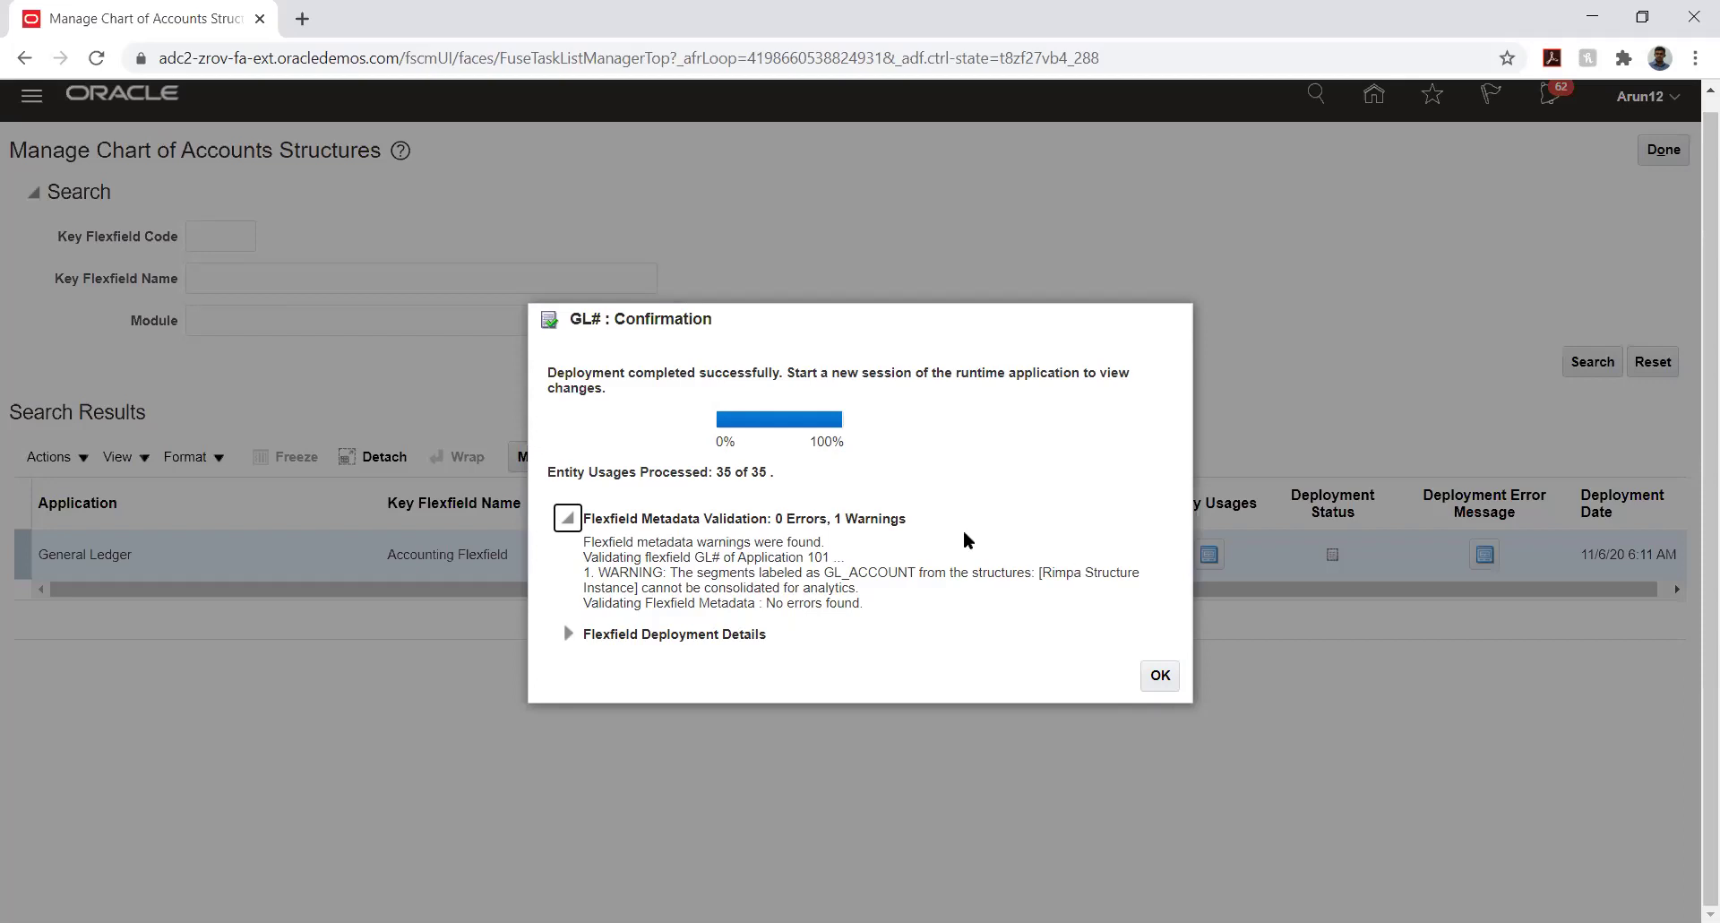
pyautogui.click(1147, 671)
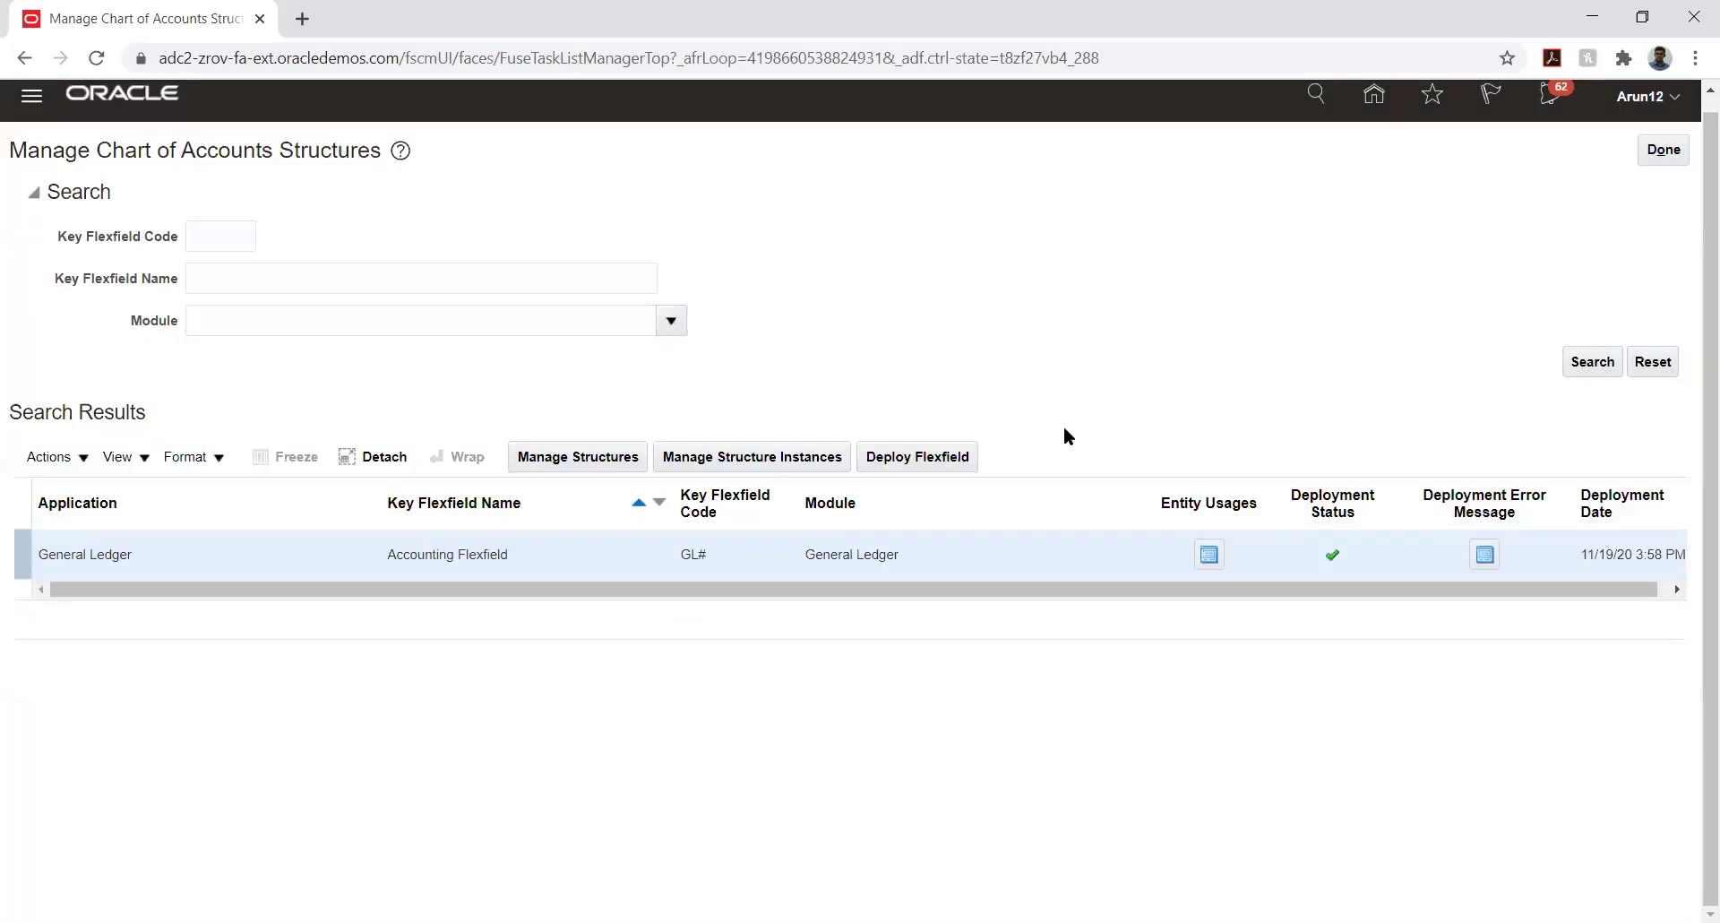
pyautogui.click(1653, 153)
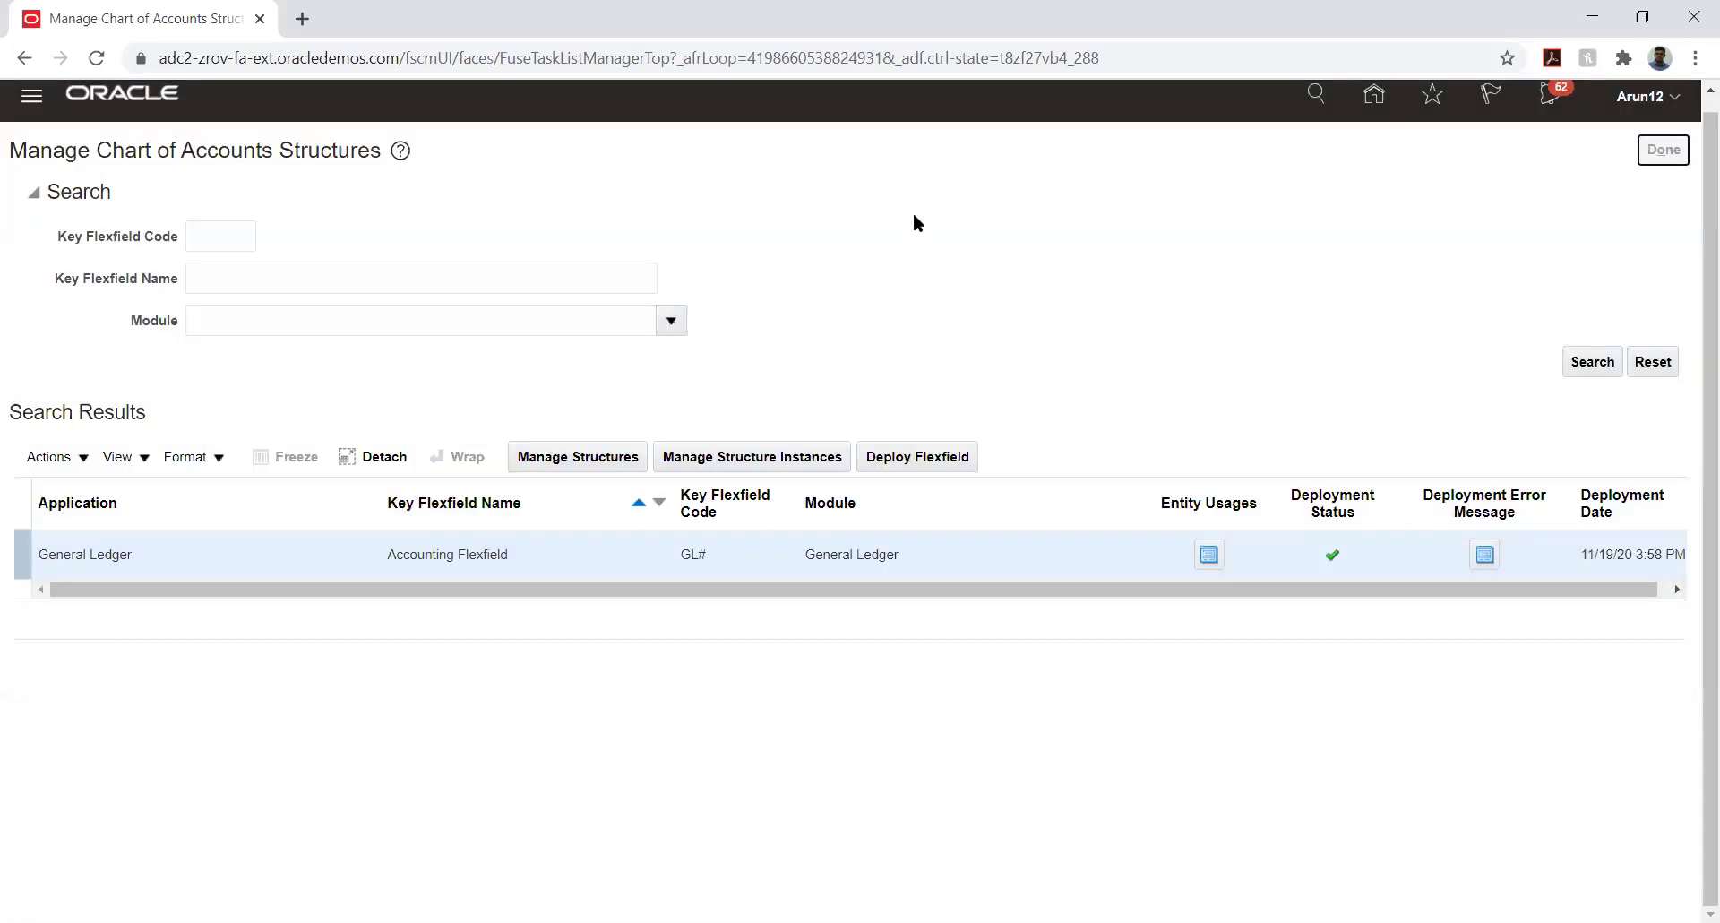